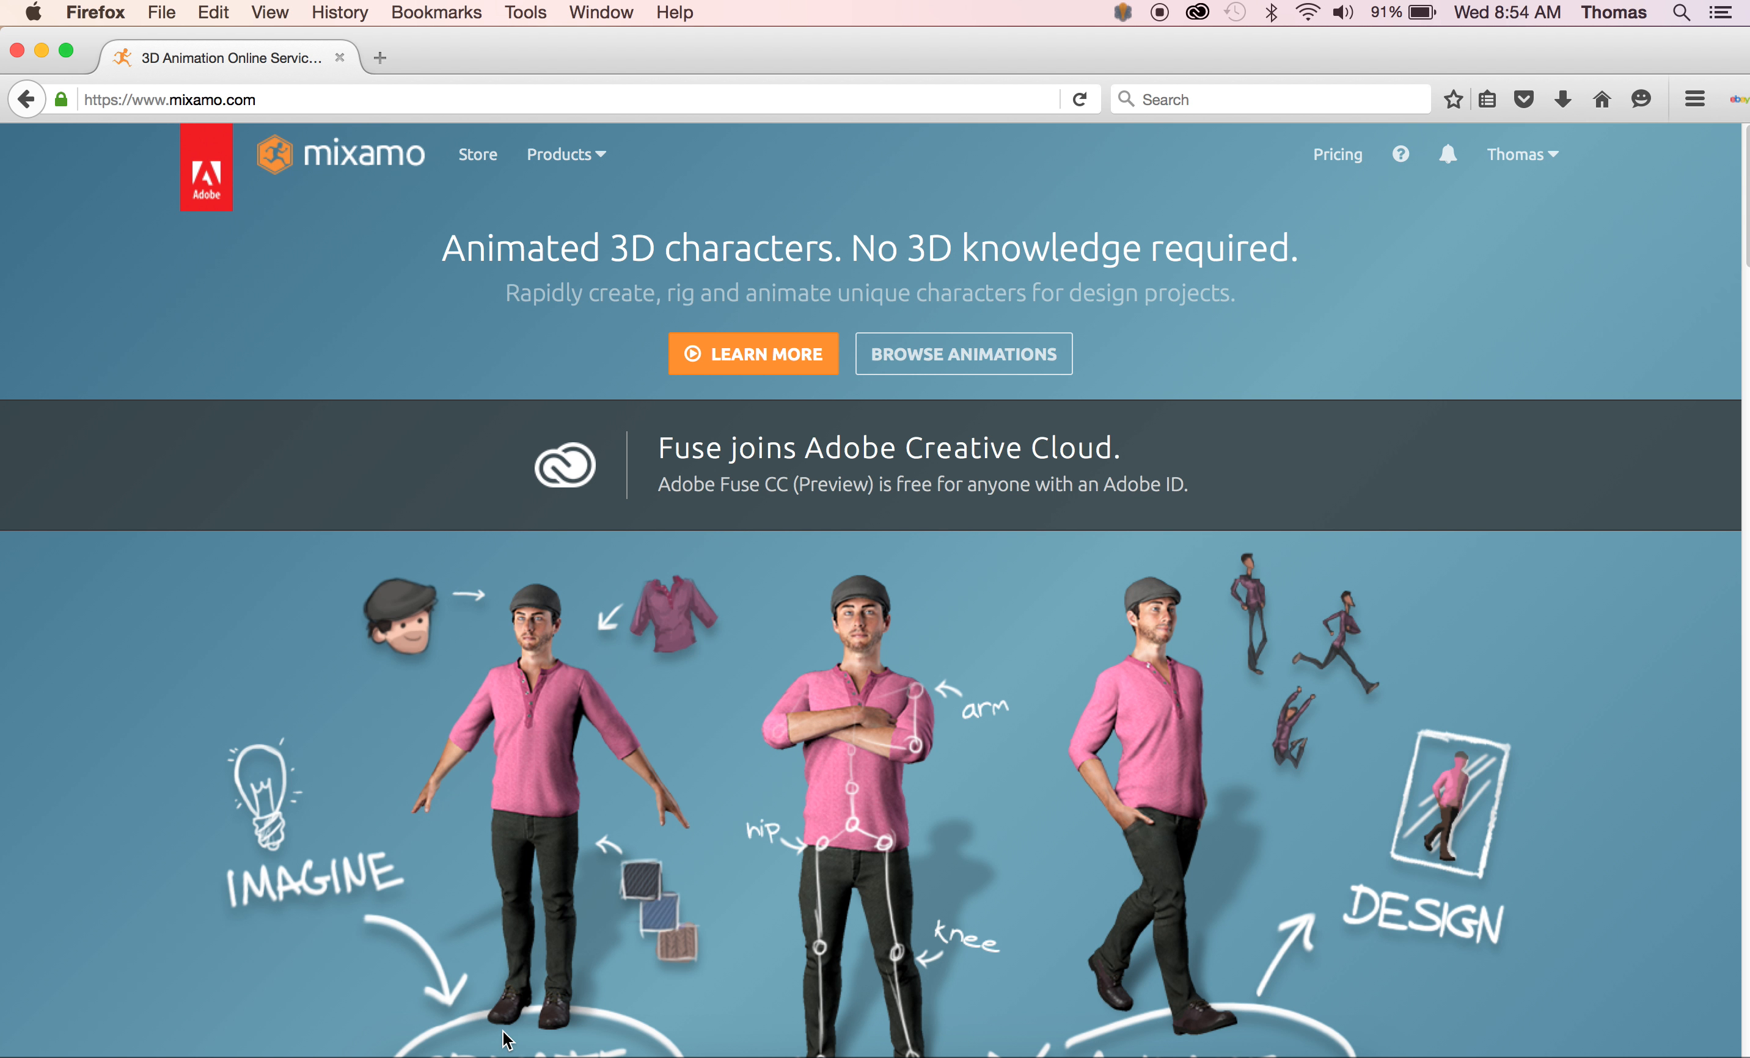
# Switch from the browser to the Maya scene containing the character model.
pyautogui.press('super+Tab')
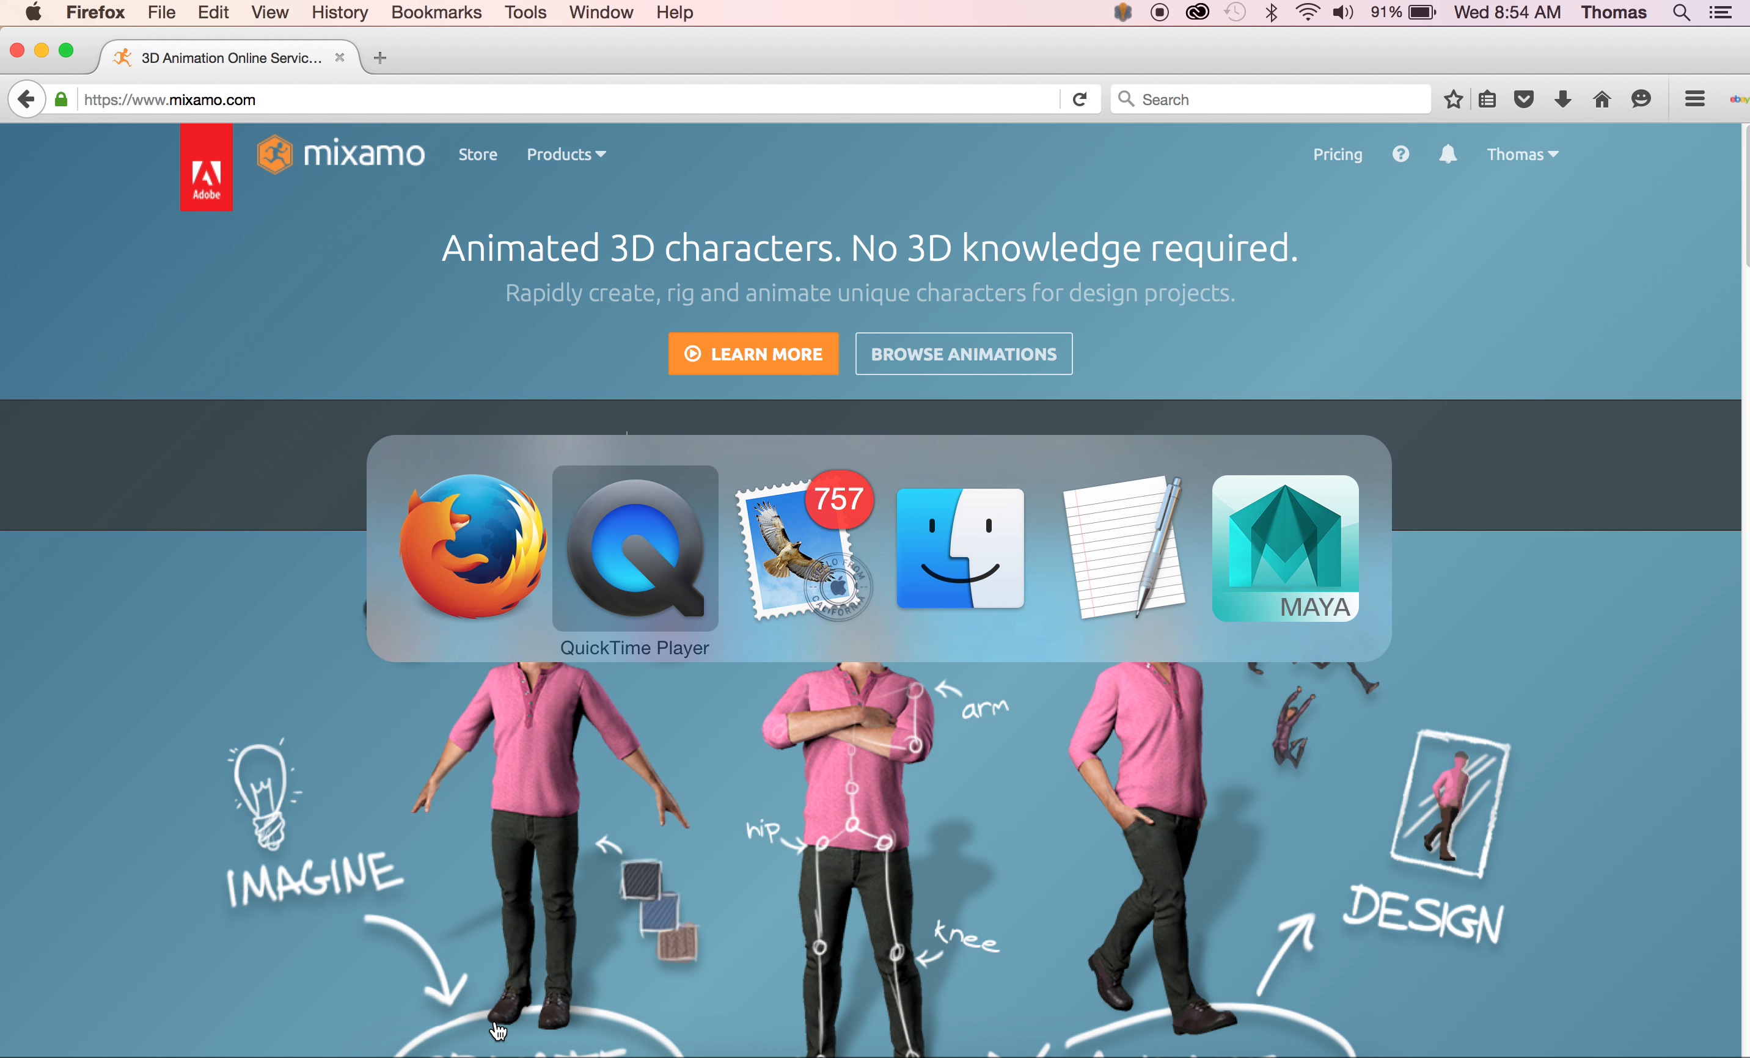
pyautogui.press('super+Tab')
pyautogui.press('super+Tab')
pyautogui.press('super+Tab')
pyautogui.press('super+Tab')
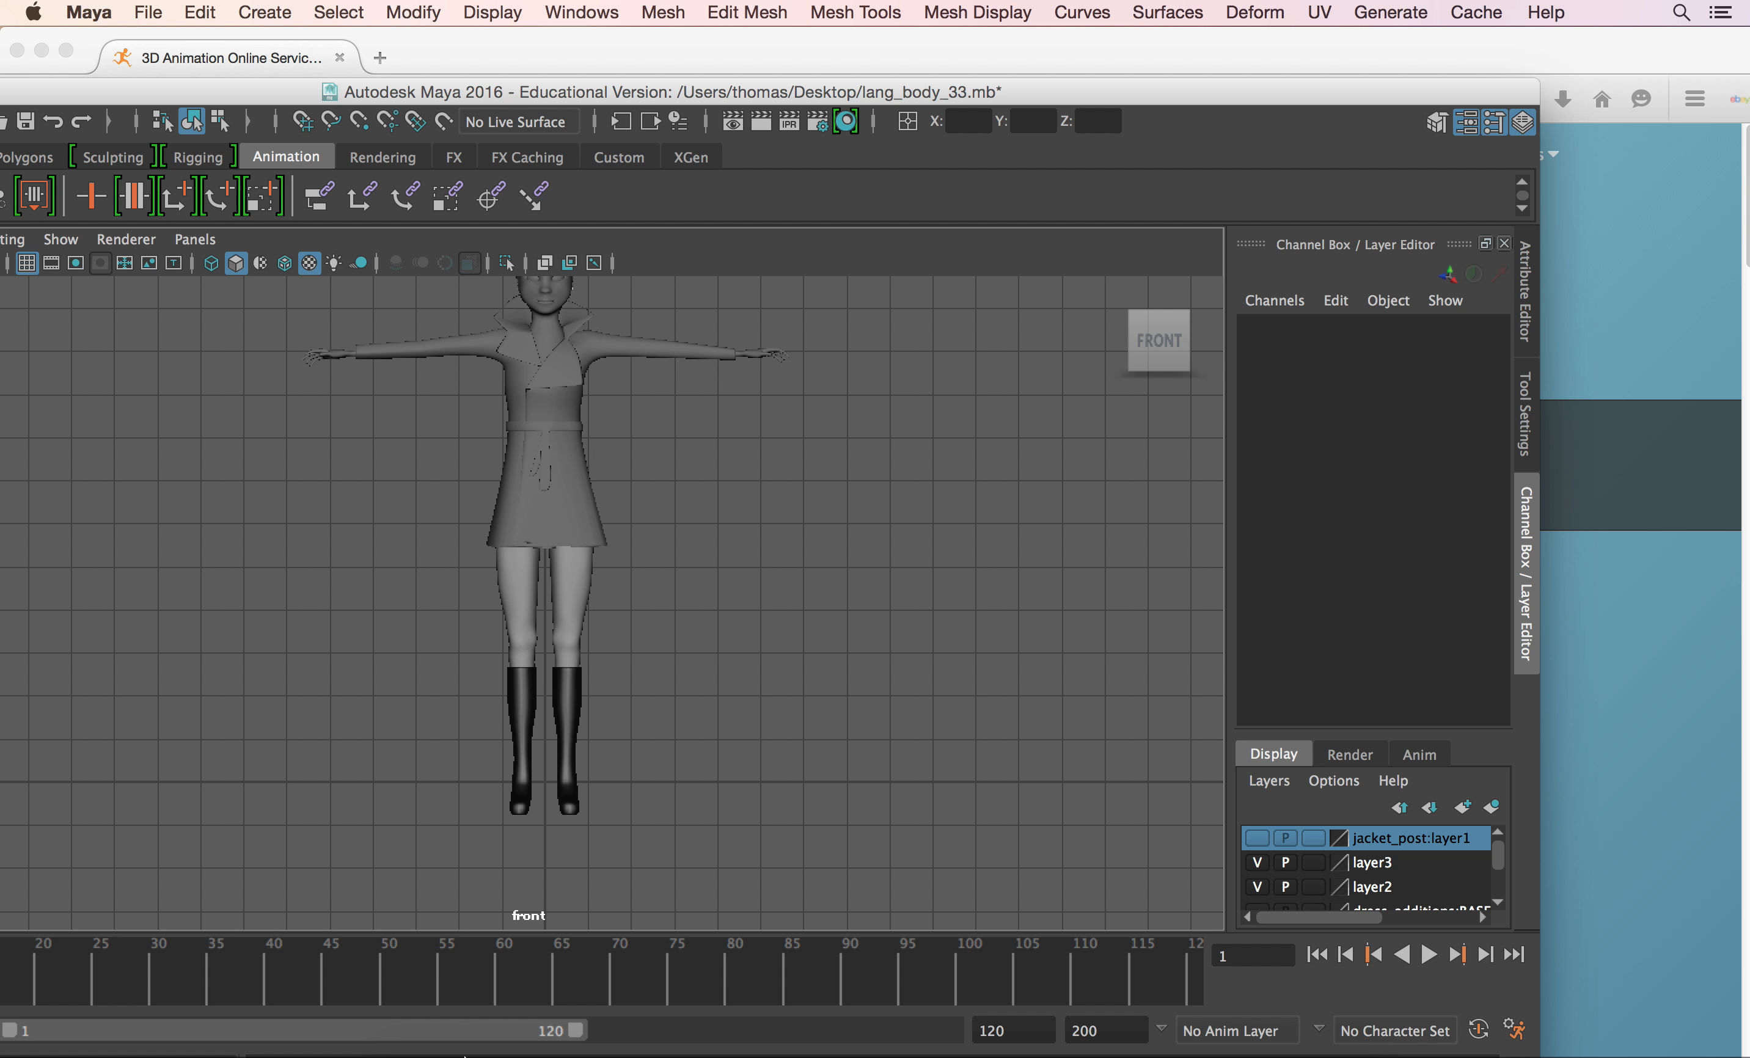
# Quit the Mail application and reposition the Maya window so its whole interface fits on screen.
pyautogui.rightClick(445, 1053)
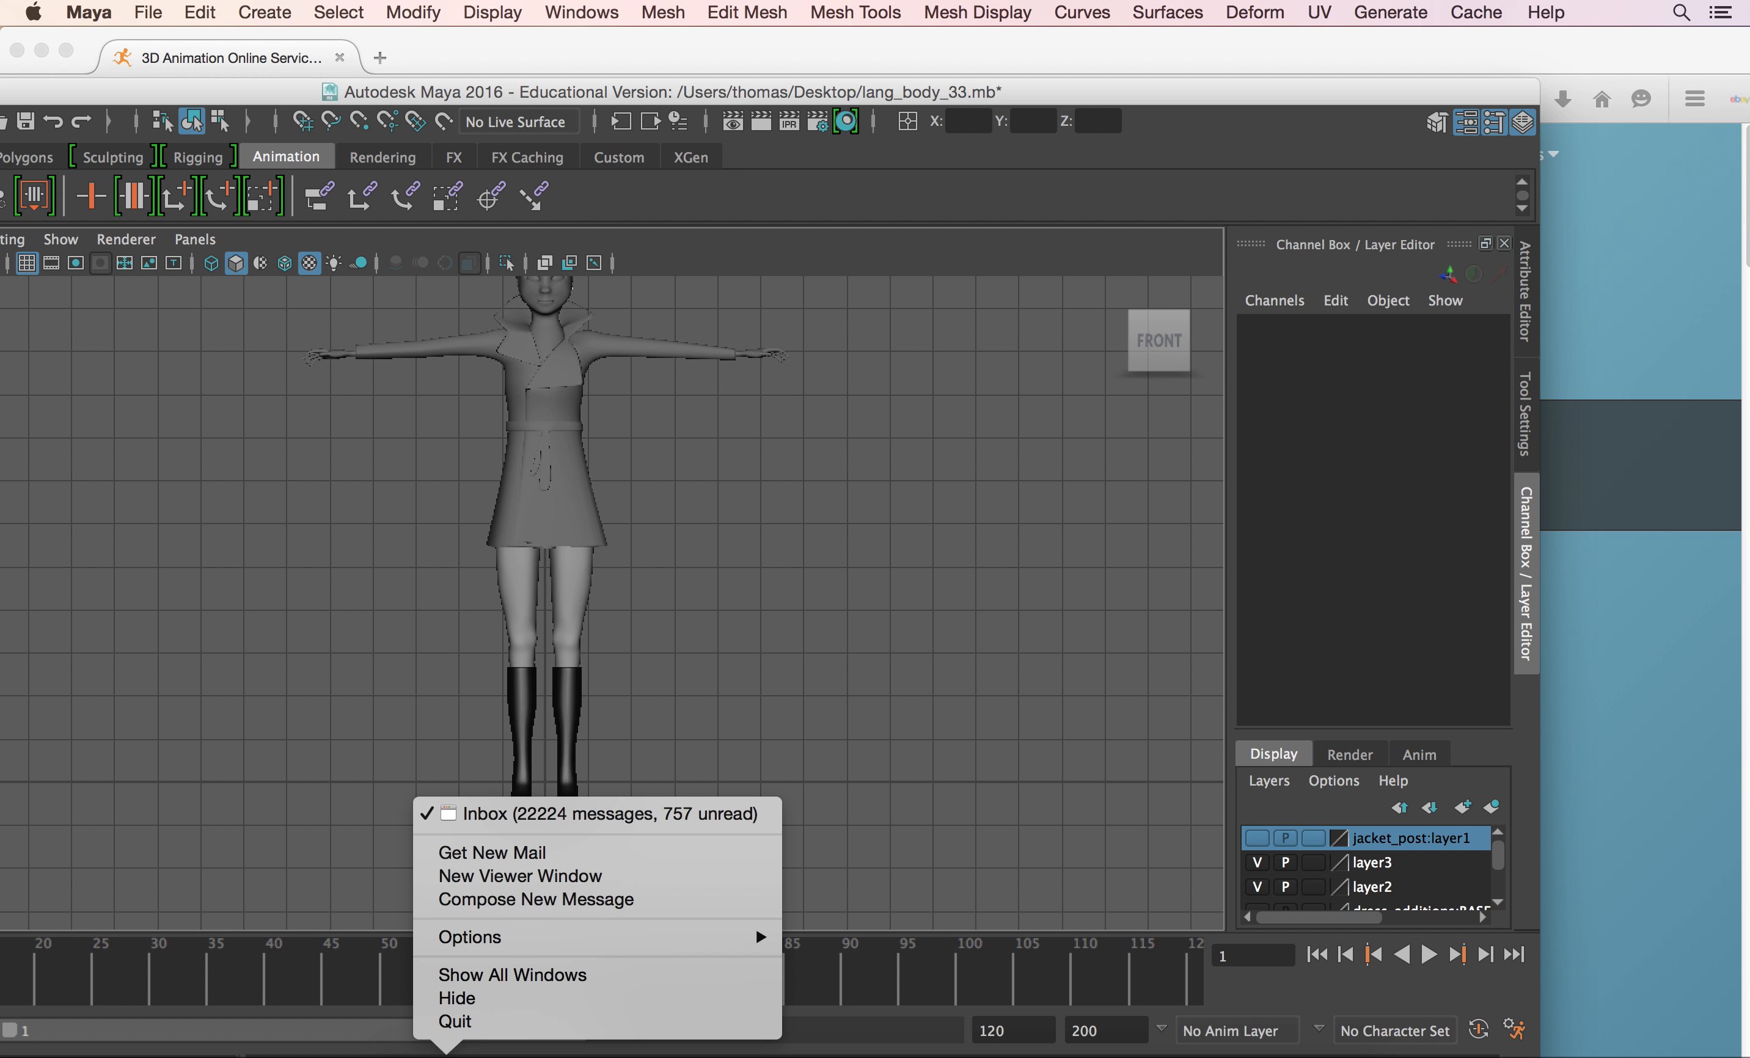
pyautogui.click(448, 1027)
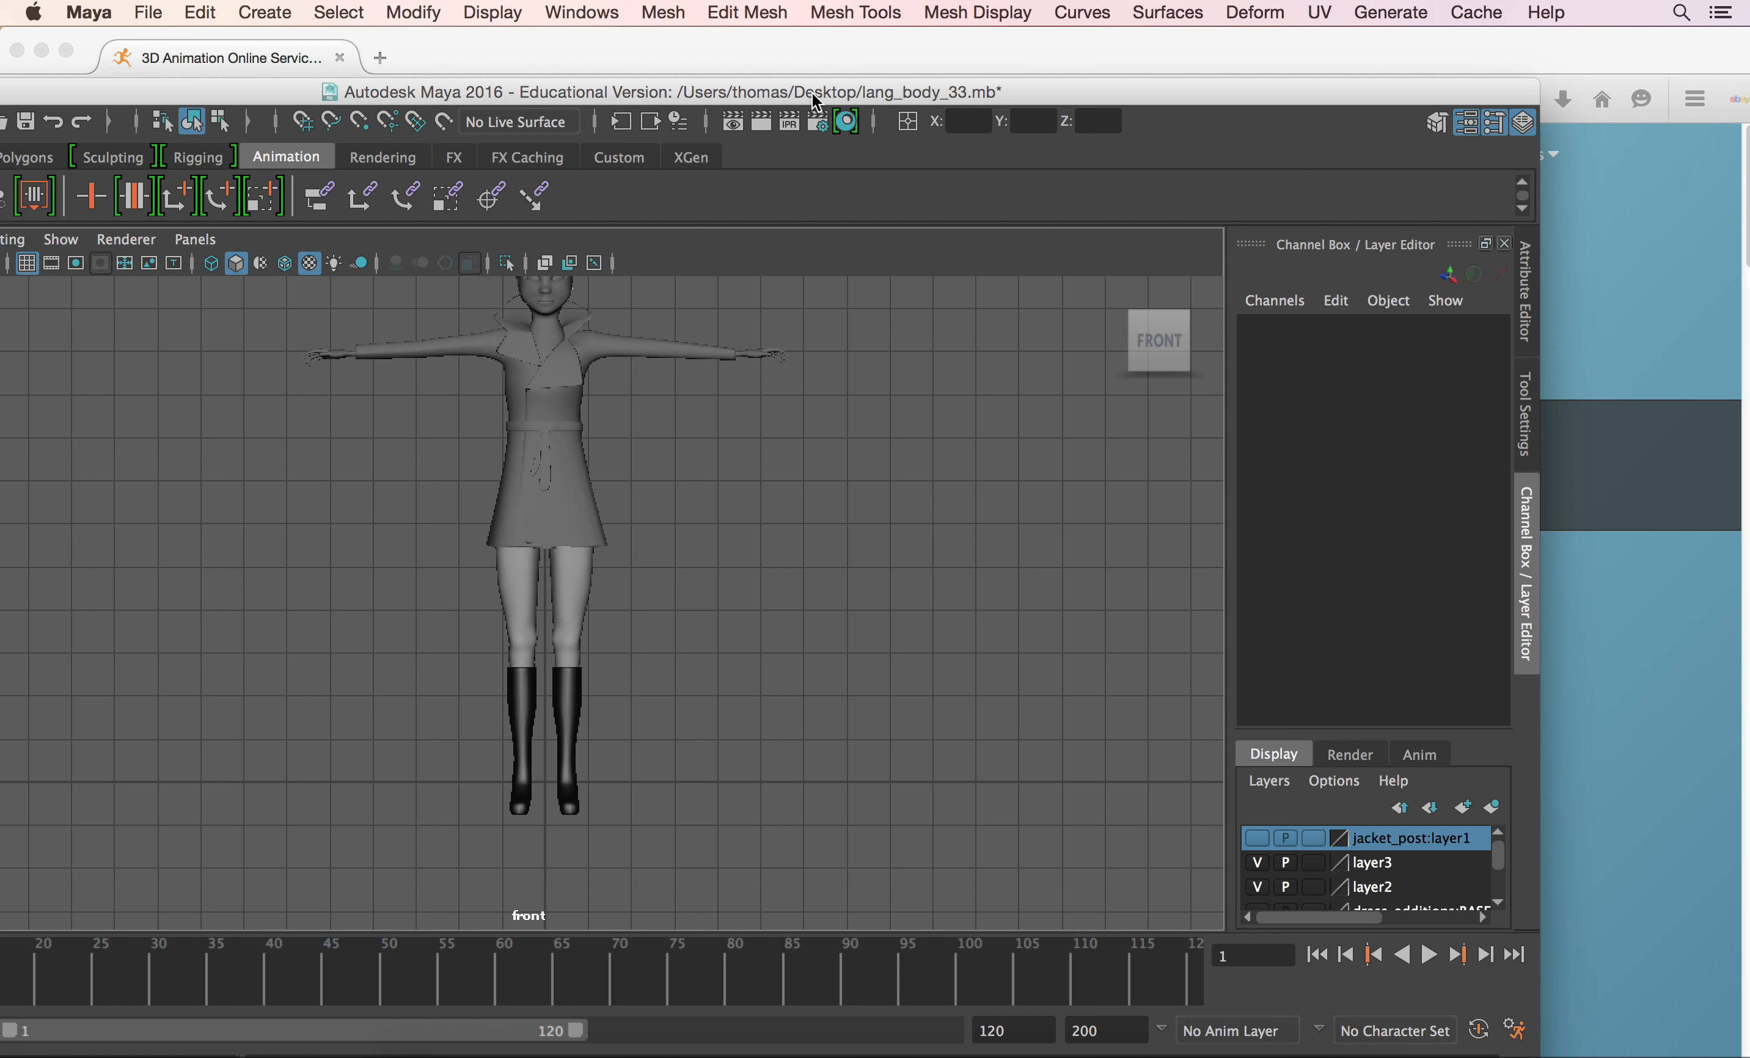
pyautogui.moveTo(816, 102); pyautogui.dragTo(1034, 51)
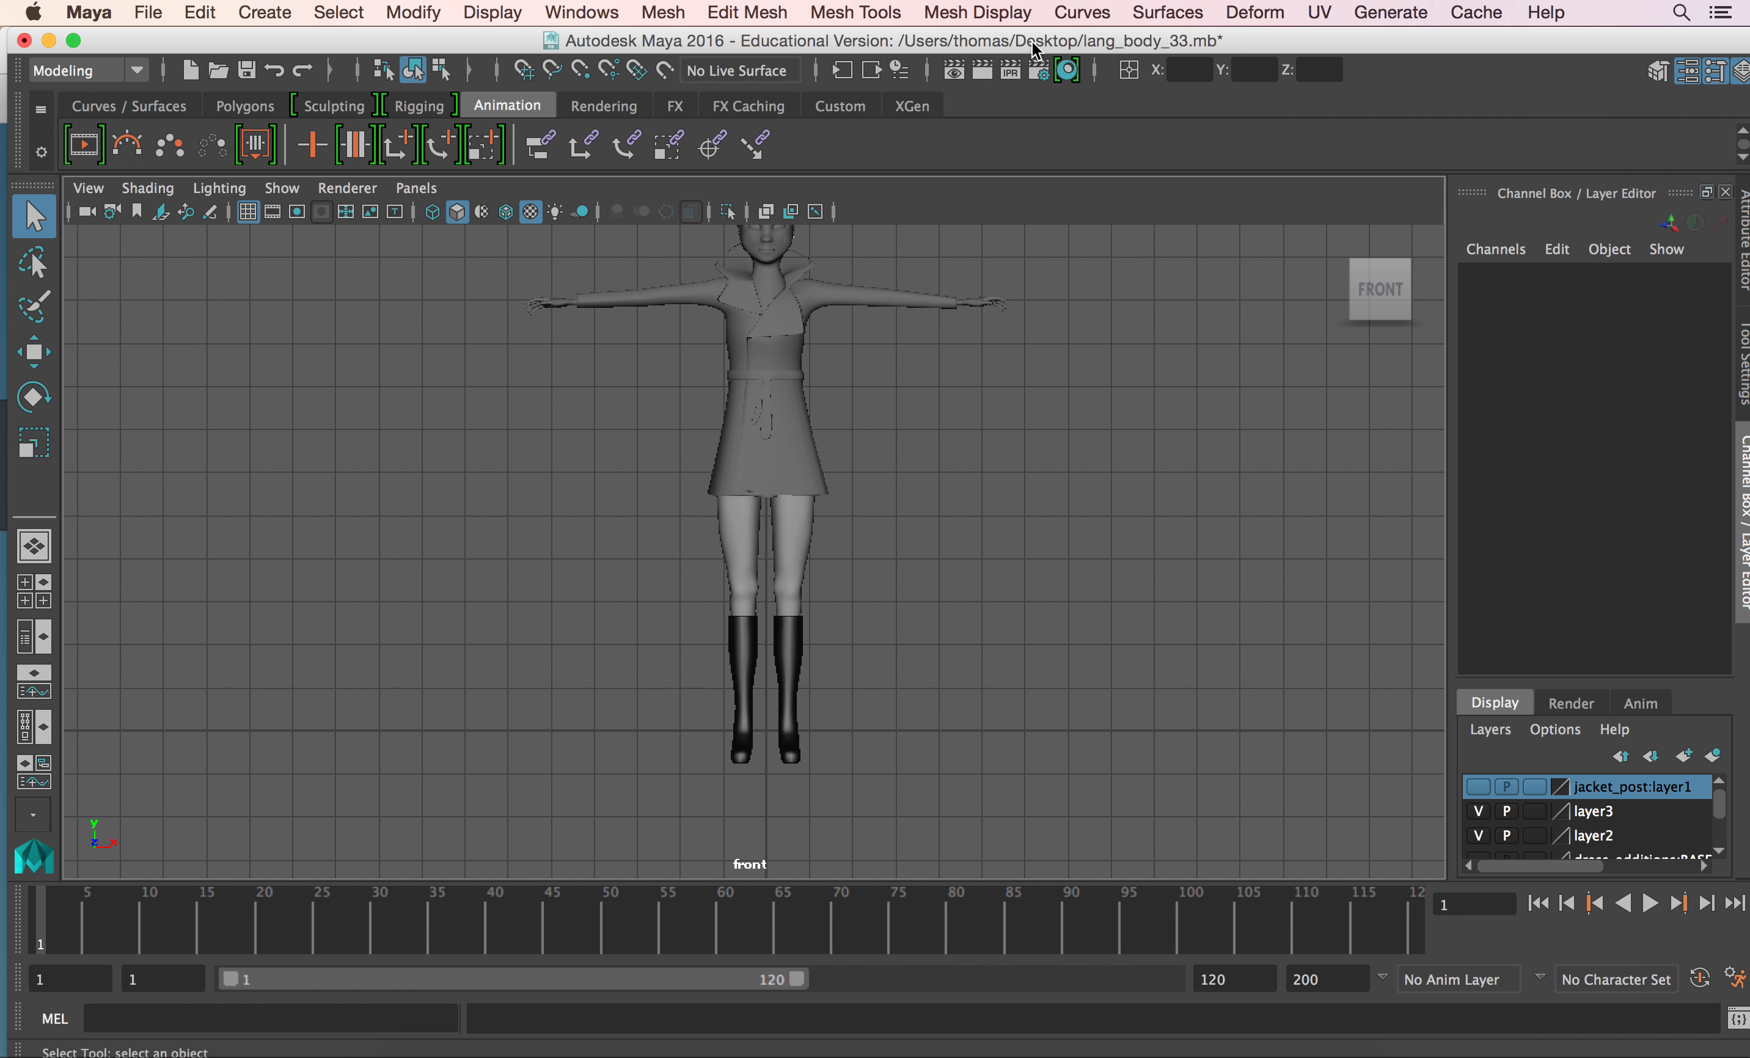
# Group the character's left leg mesh together with its boot.
pyautogui.moveTo(721, 432)
pyautogui.keyDown('alt'); pyautogui.mouseDown(button='right')
pyautogui.moveTo(921, 438)
pyautogui.moveTo(736, 440)
pyautogui.mouseUp(button='right'); pyautogui.keyUp('alt')
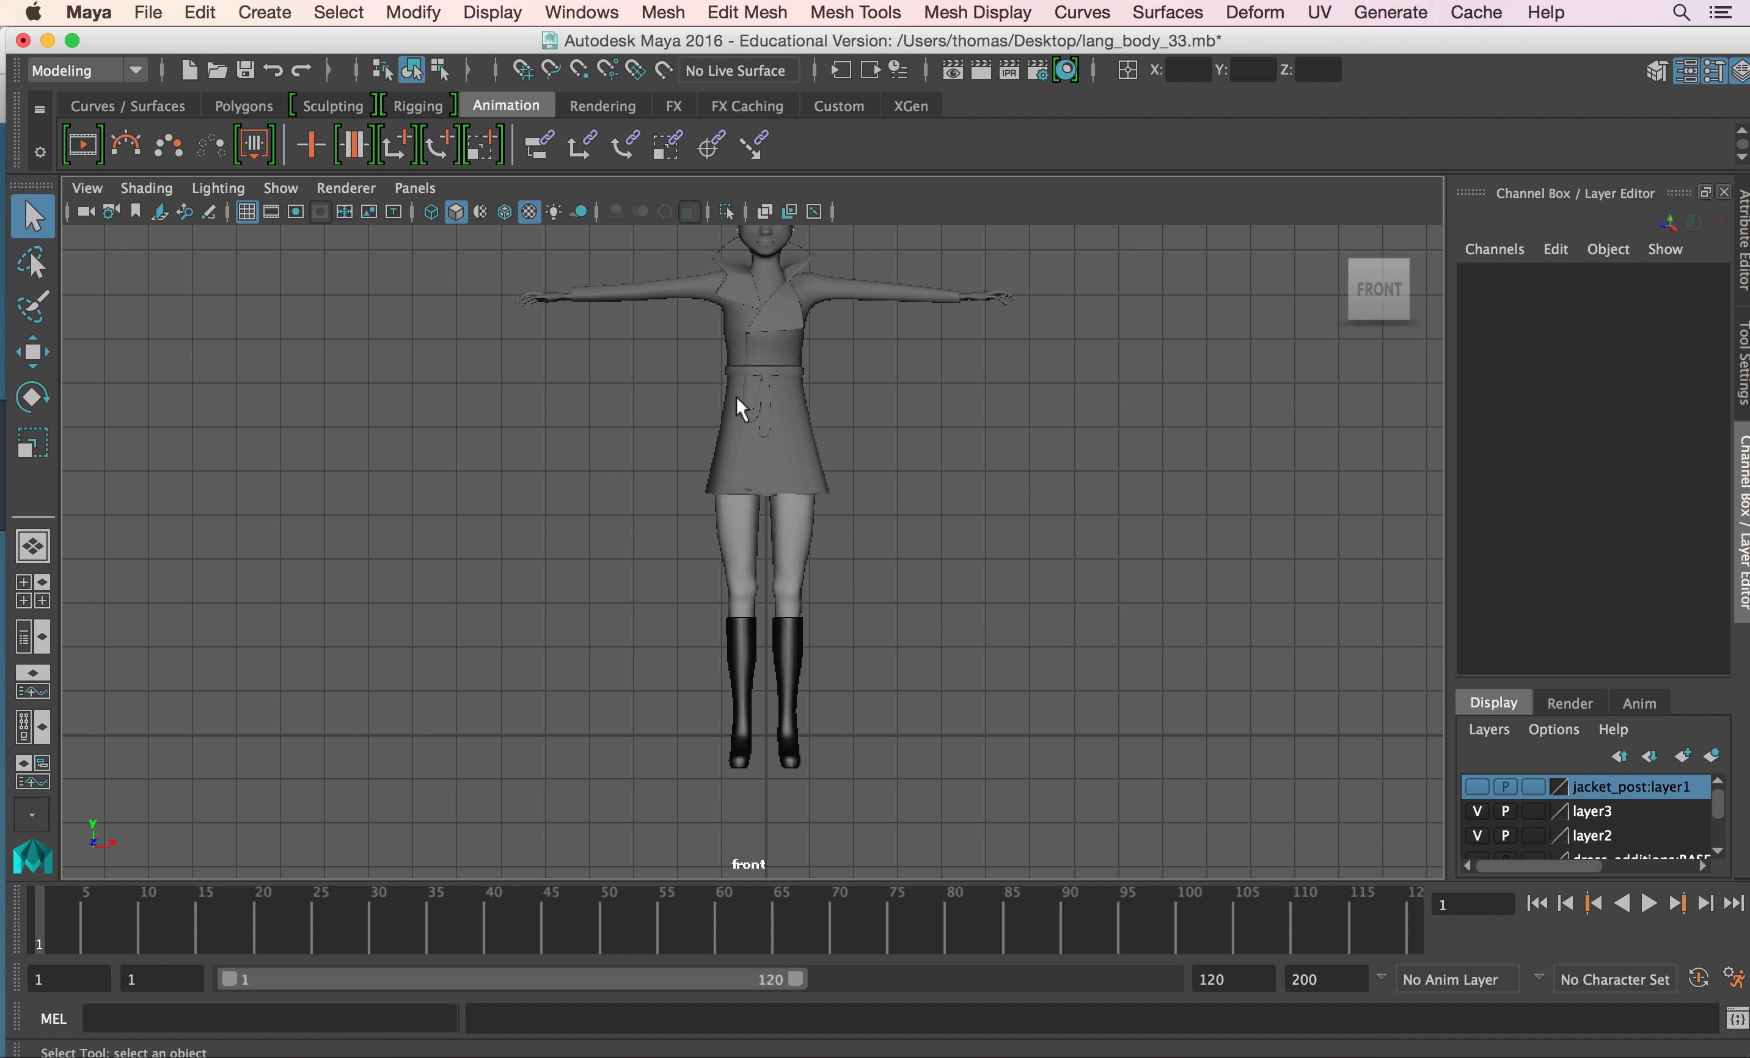
pyautogui.keyDown('alt'); pyautogui.moveTo(736, 398); pyautogui.dragTo(708, 483, button='middle'); pyautogui.keyUp('alt')
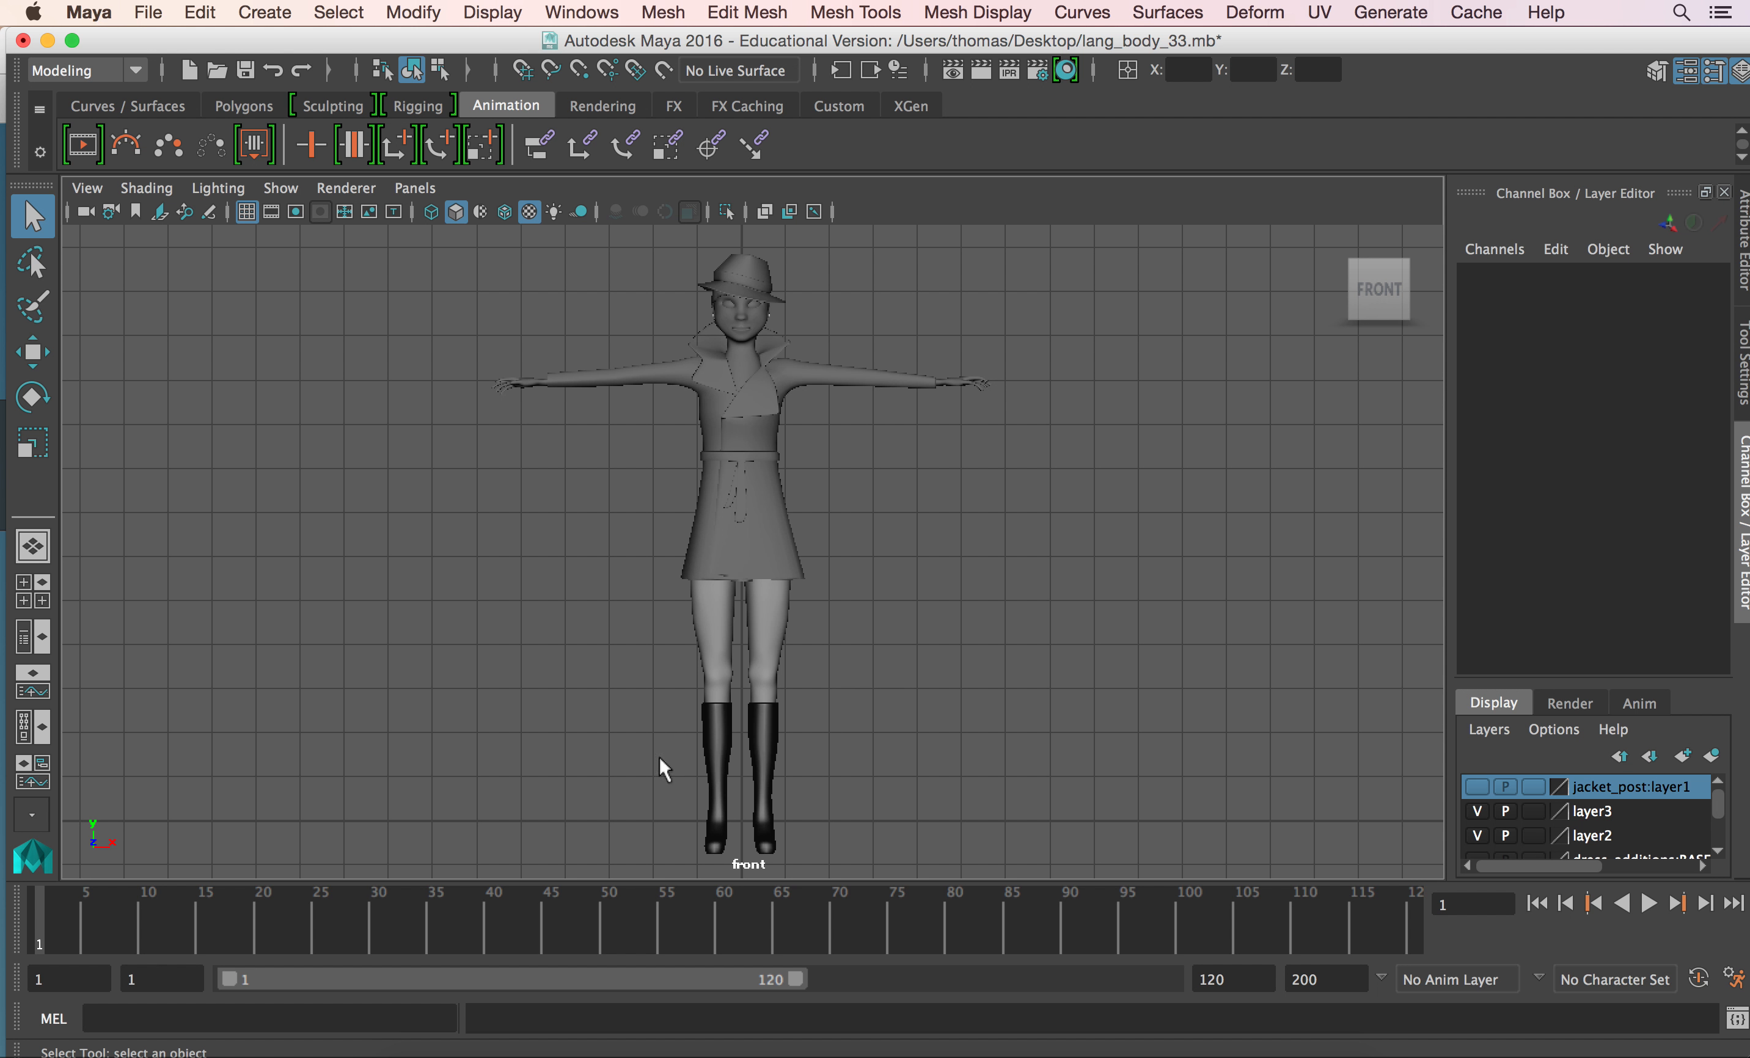
pyautogui.keyDown('alt'); pyautogui.moveTo(641, 711); pyautogui.dragTo(883, 688, button='right'); pyautogui.keyUp('alt')
pyautogui.keyDown('alt'); pyautogui.moveTo(883, 687); pyautogui.dragTo(892, 567, button='middle'); pyautogui.keyUp('alt')
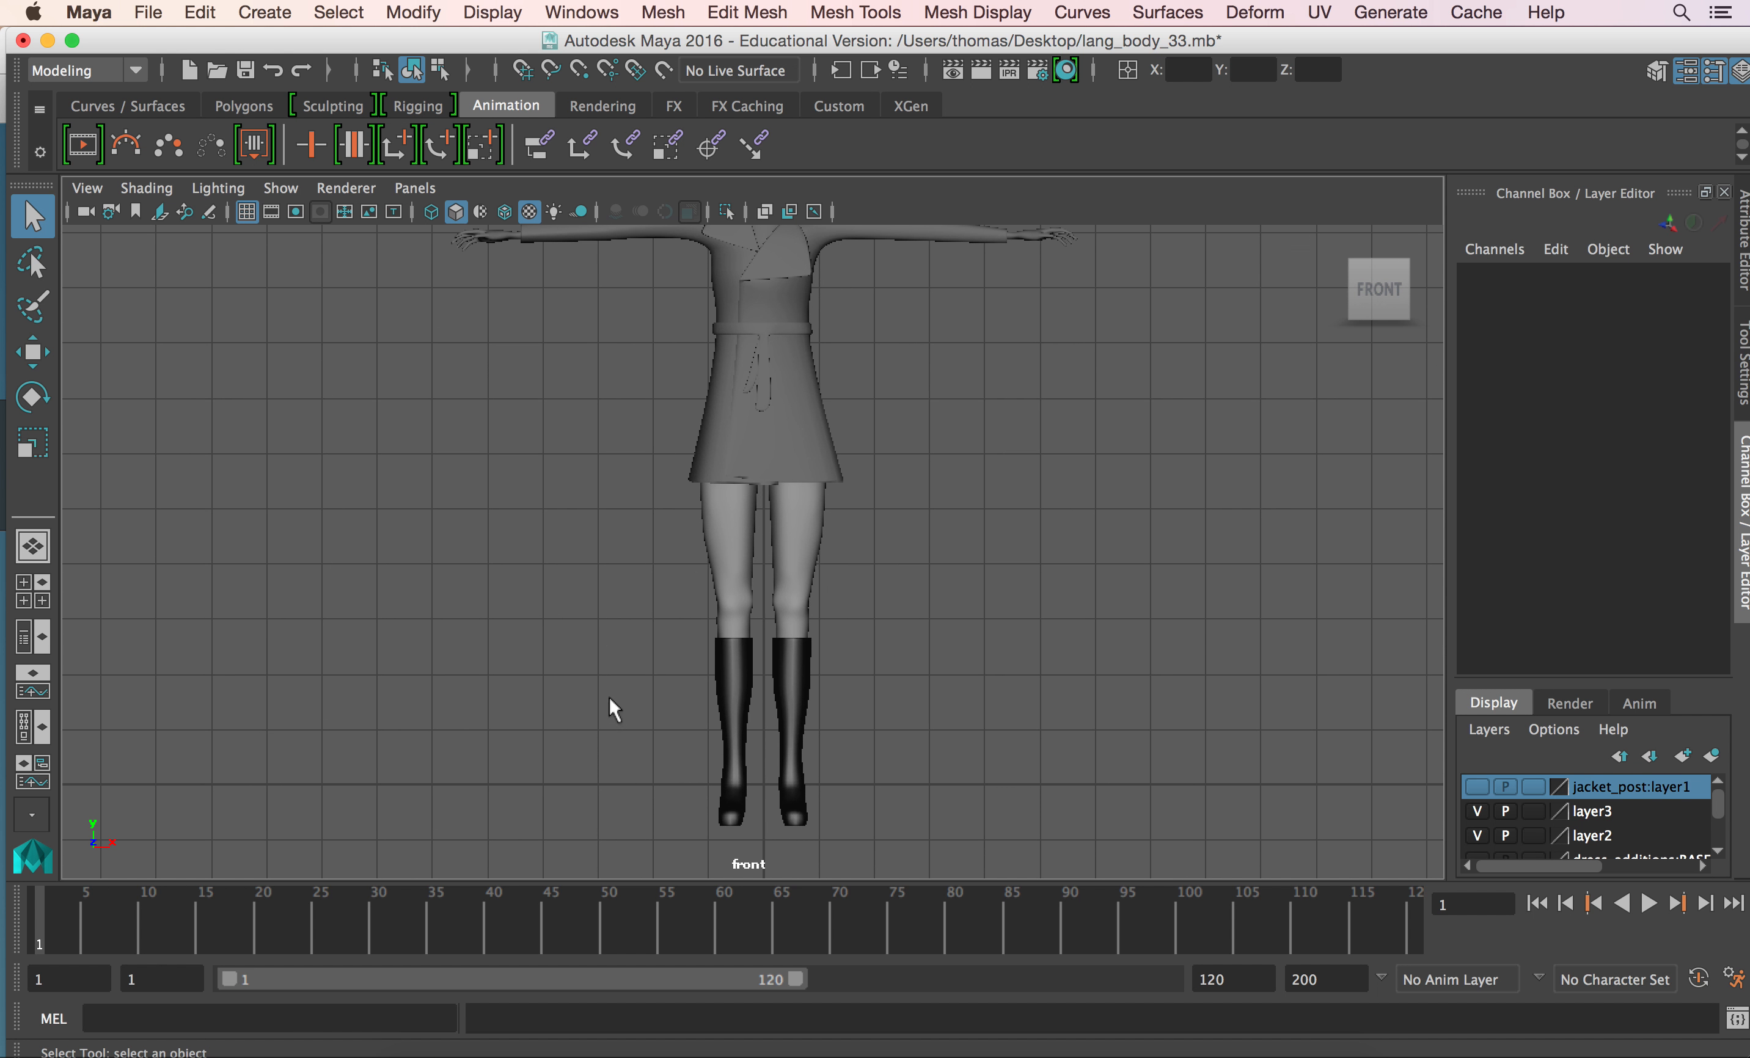
pyautogui.moveTo(609, 696)
pyautogui.keyDown('alt'); pyautogui.mouseDown(button='right')
pyautogui.moveTo(878, 687)
pyautogui.moveTo(610, 667)
pyautogui.mouseUp(button='right'); pyautogui.keyUp('alt')
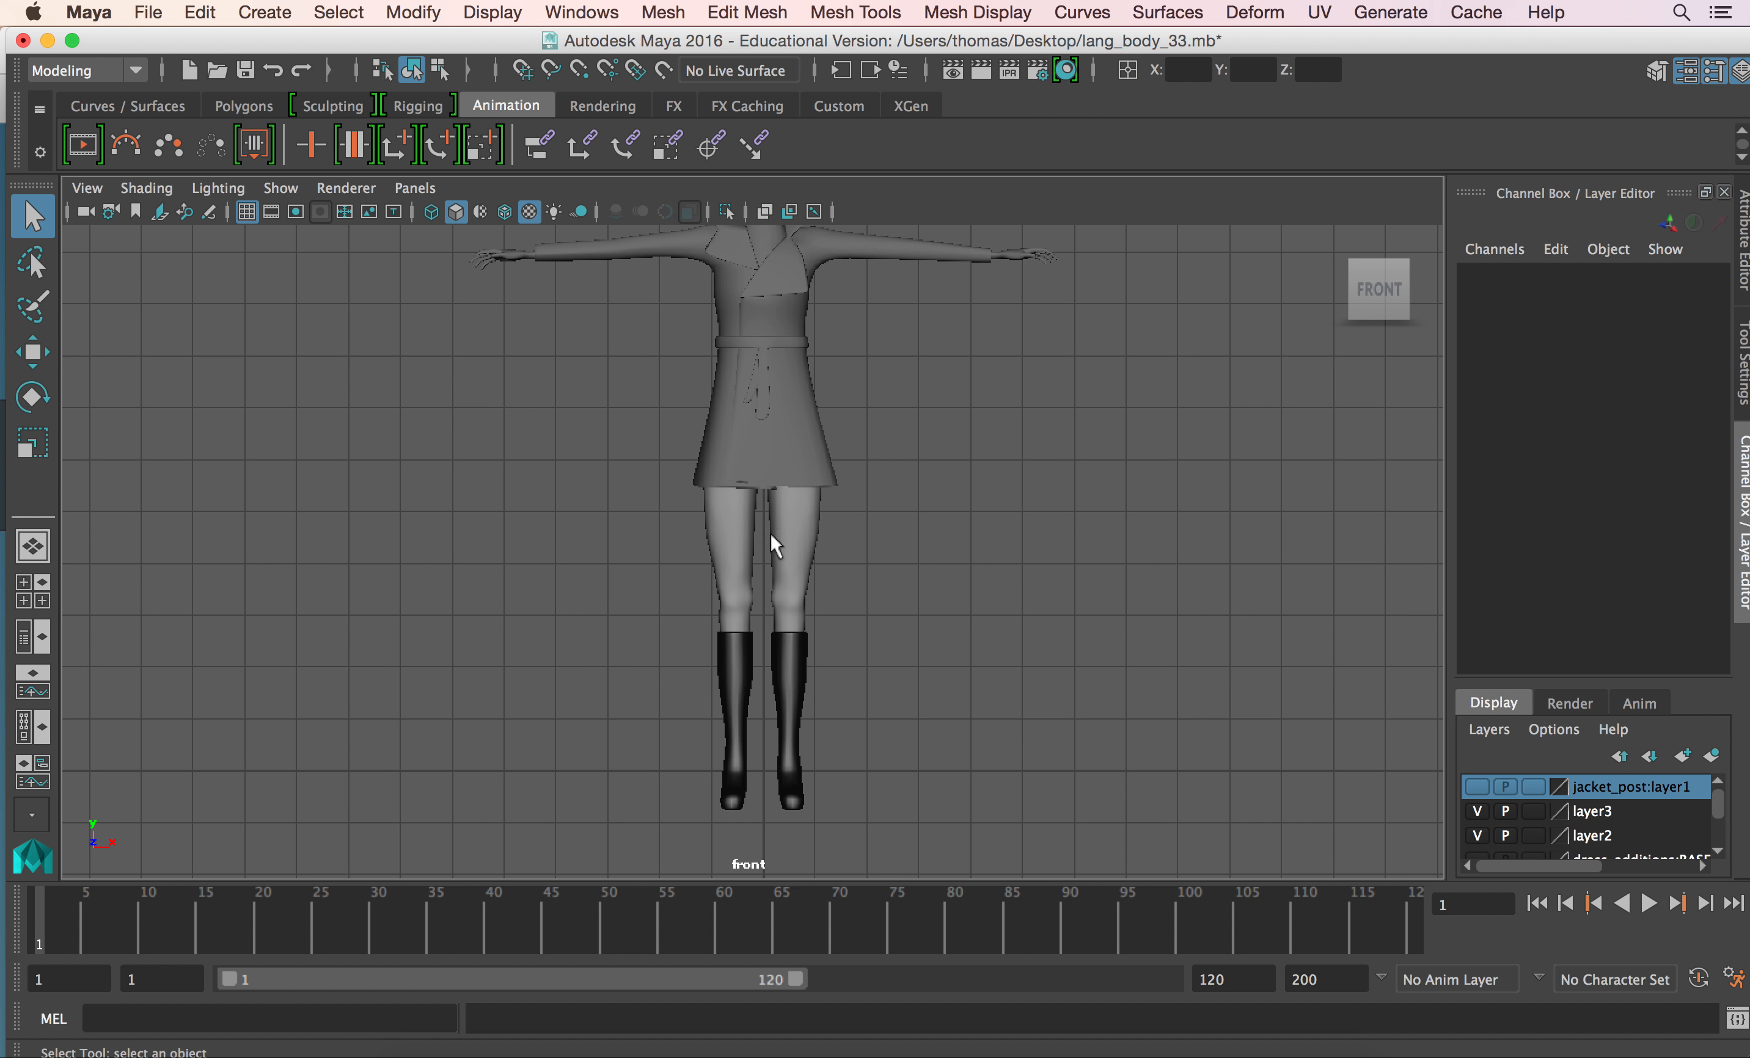
pyautogui.click(797, 598)
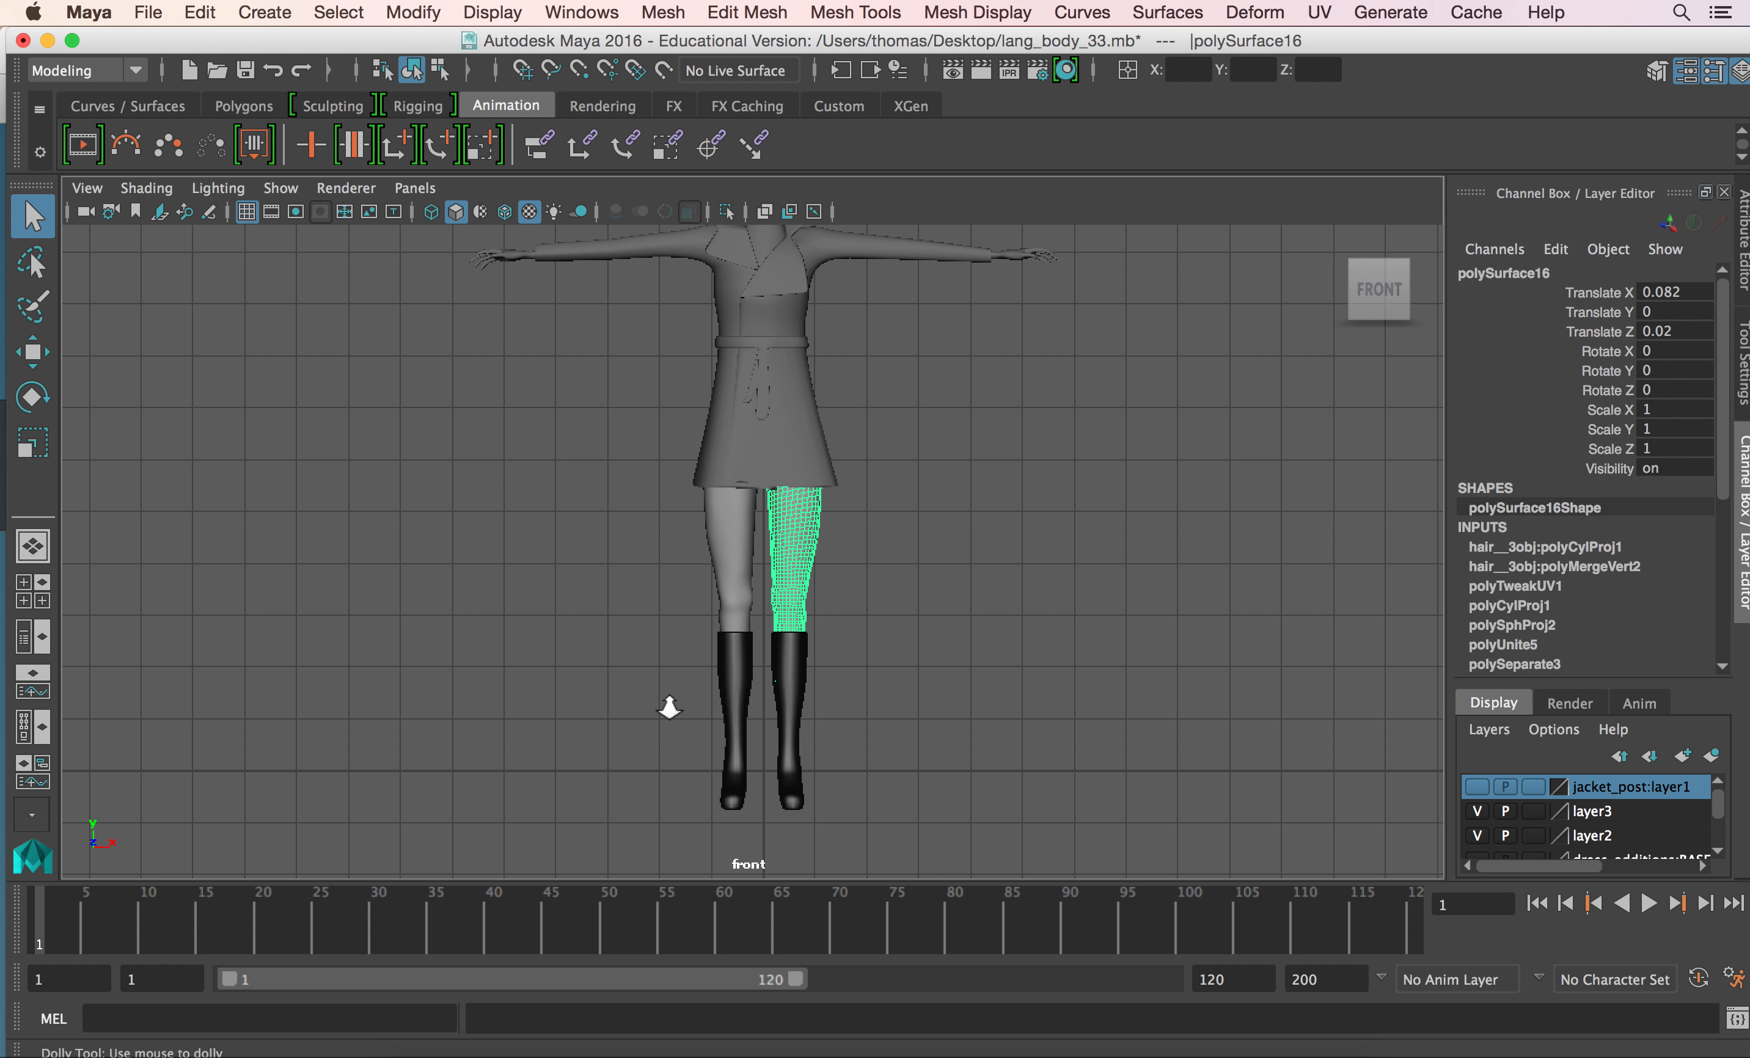
pyautogui.keyDown('alt'); pyautogui.moveTo(665, 703); pyautogui.dragTo(789, 703, button='right'); pyautogui.keyUp('alt')
pyautogui.keyDown('alt'); pyautogui.moveTo(804, 642); pyautogui.dragTo(792, 583, button='middle'); pyautogui.keyUp('alt')
pyautogui.keyDown('alt'); pyautogui.moveTo(792, 583); pyautogui.dragTo(791, 576, button='right'); pyautogui.keyUp('alt')
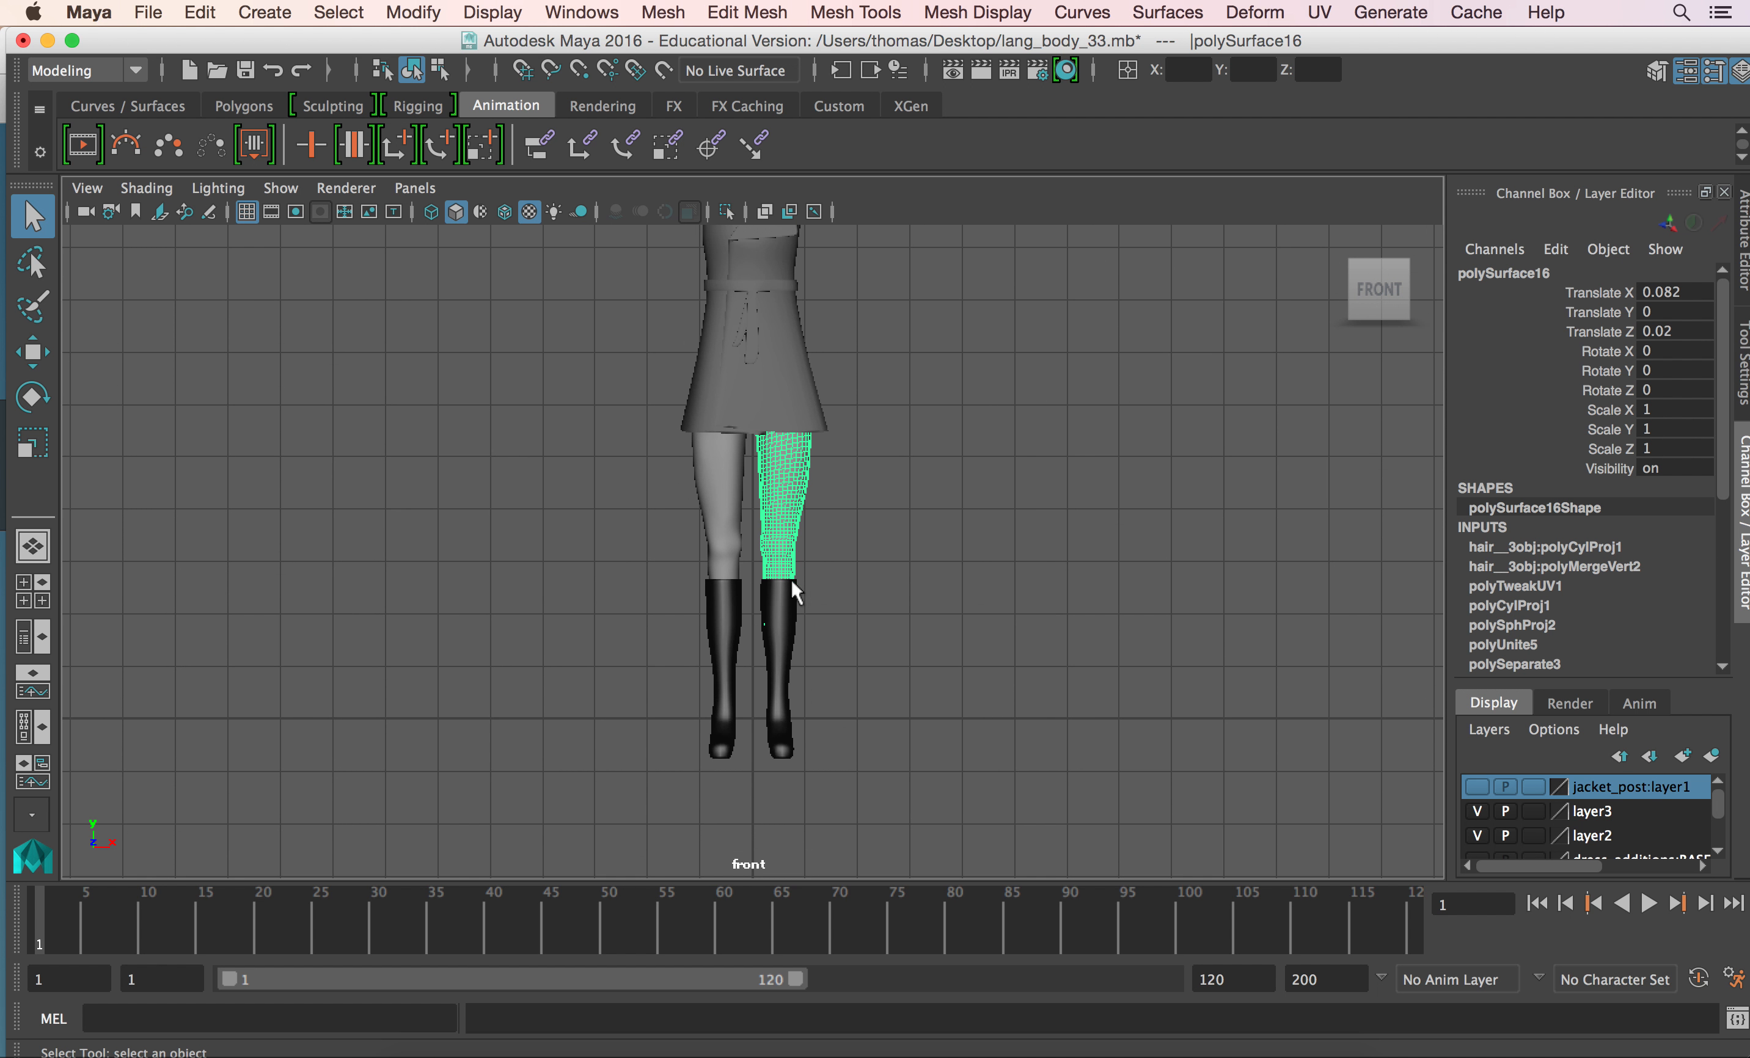
pyautogui.keyDown('shift'); pyautogui.click(790, 624); pyautogui.keyUp('shift')
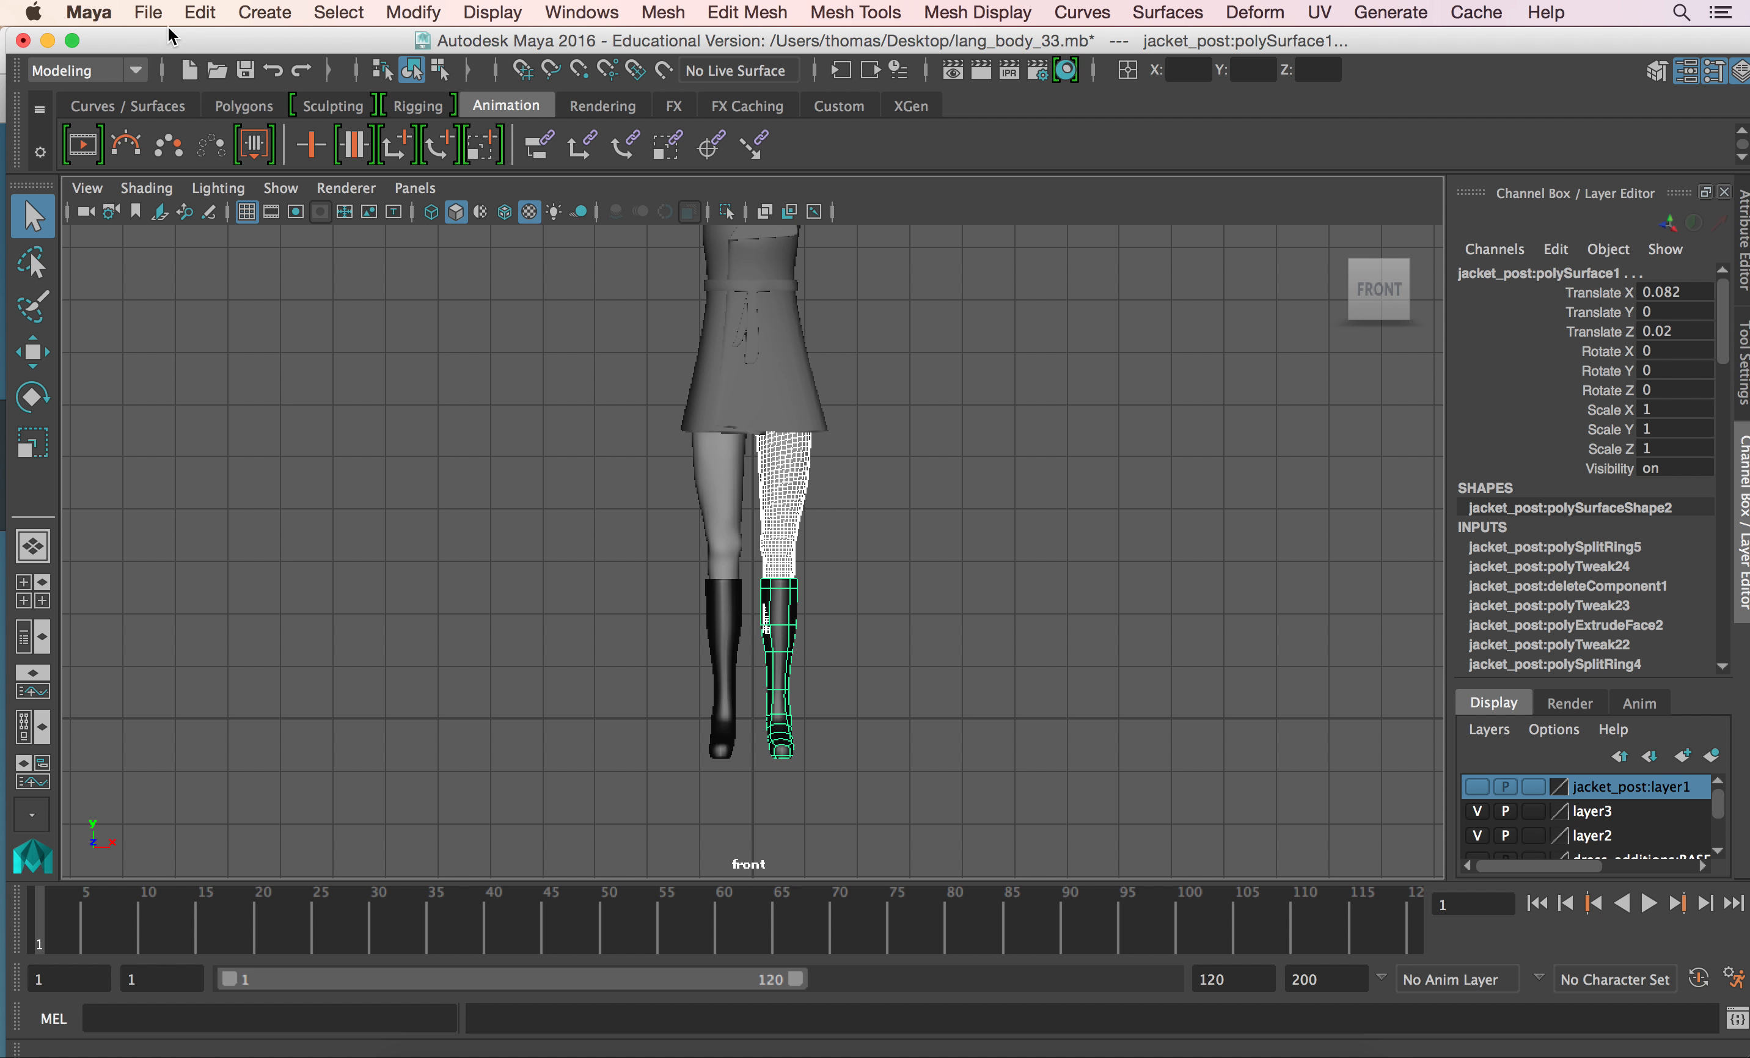
pyautogui.click(198, 12)
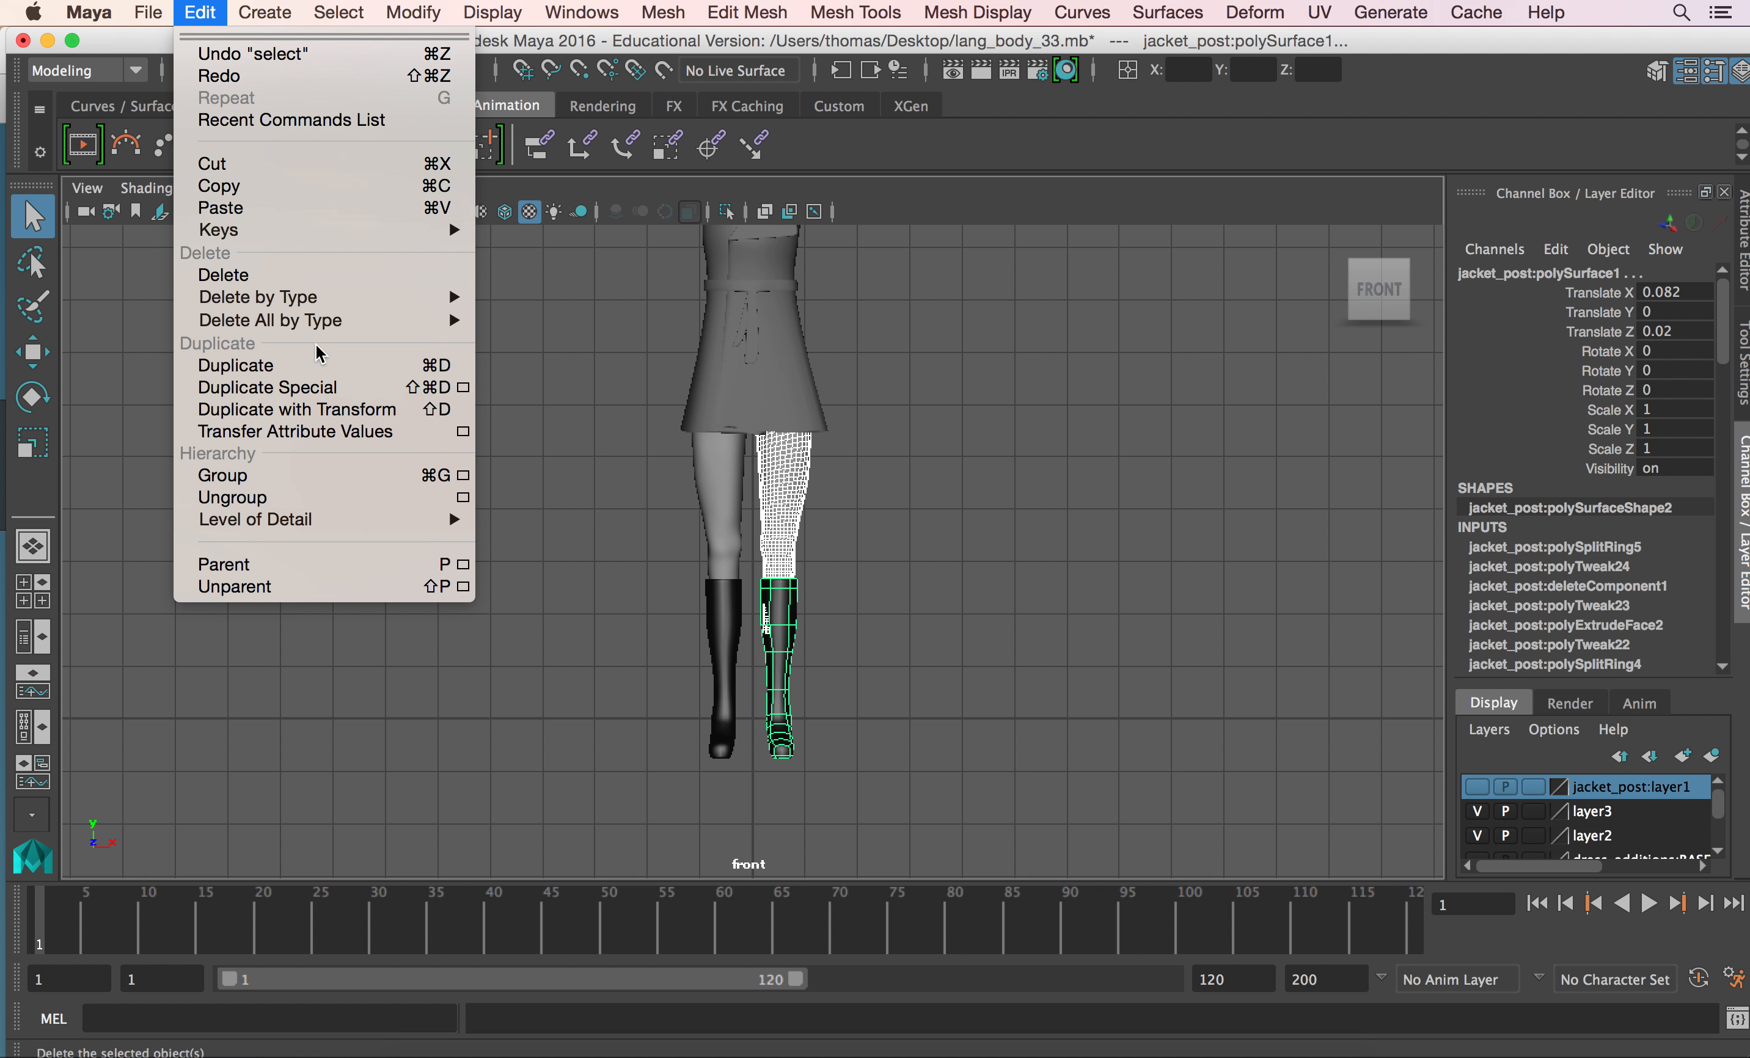
pyautogui.click(273, 476)
pyautogui.click(838, 495)
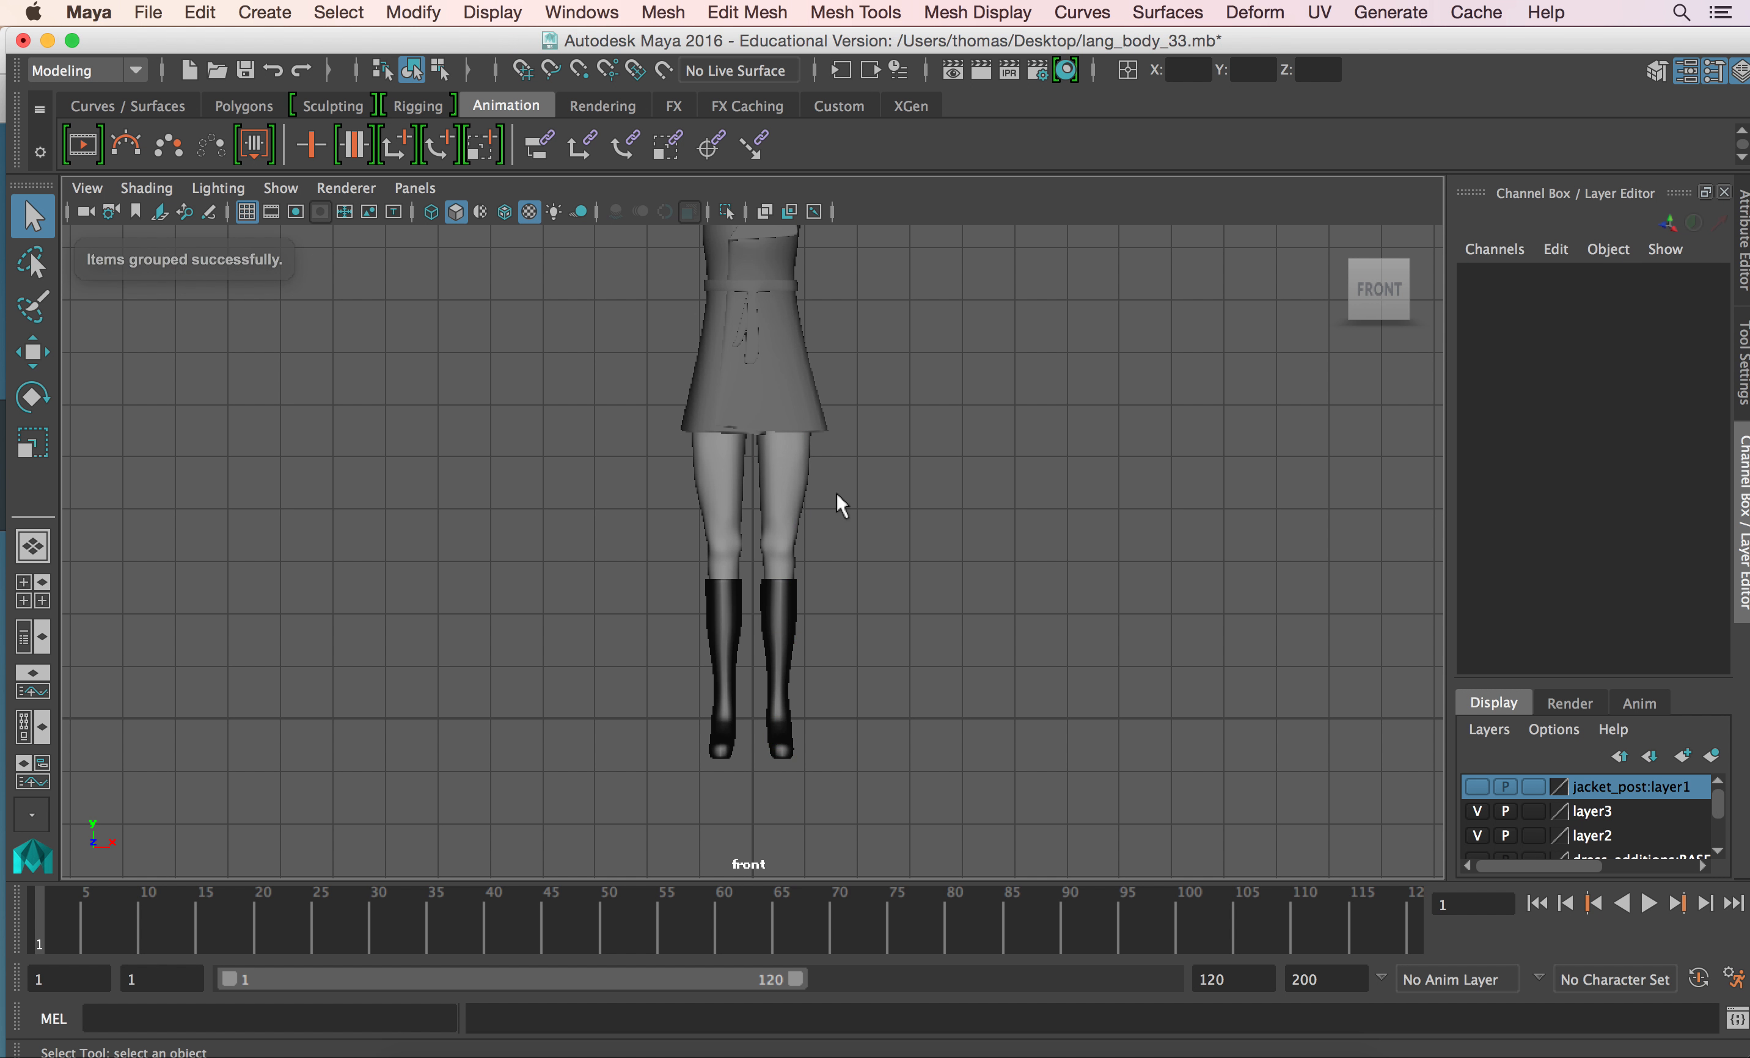
# Select the left leg-and-boot group and move its pivot straight up about 5.45 cm to the jacket hem.
pyautogui.click(802, 503)
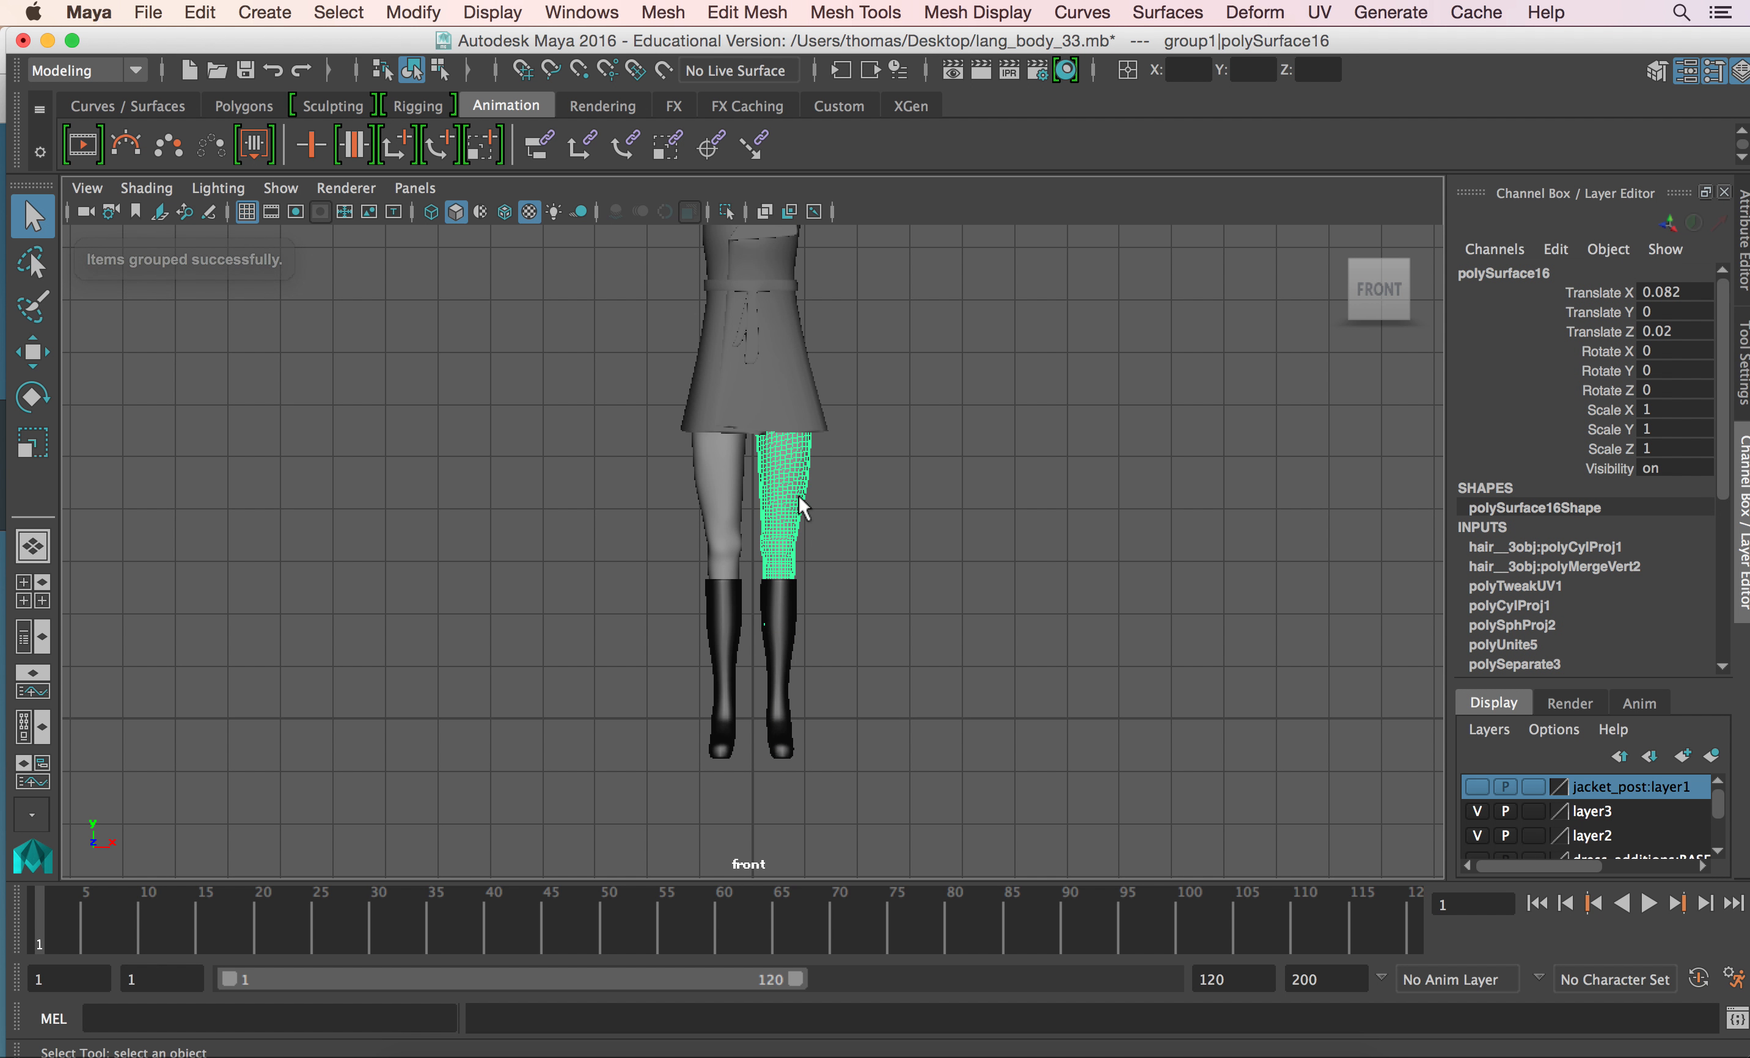
pyautogui.press('Up')
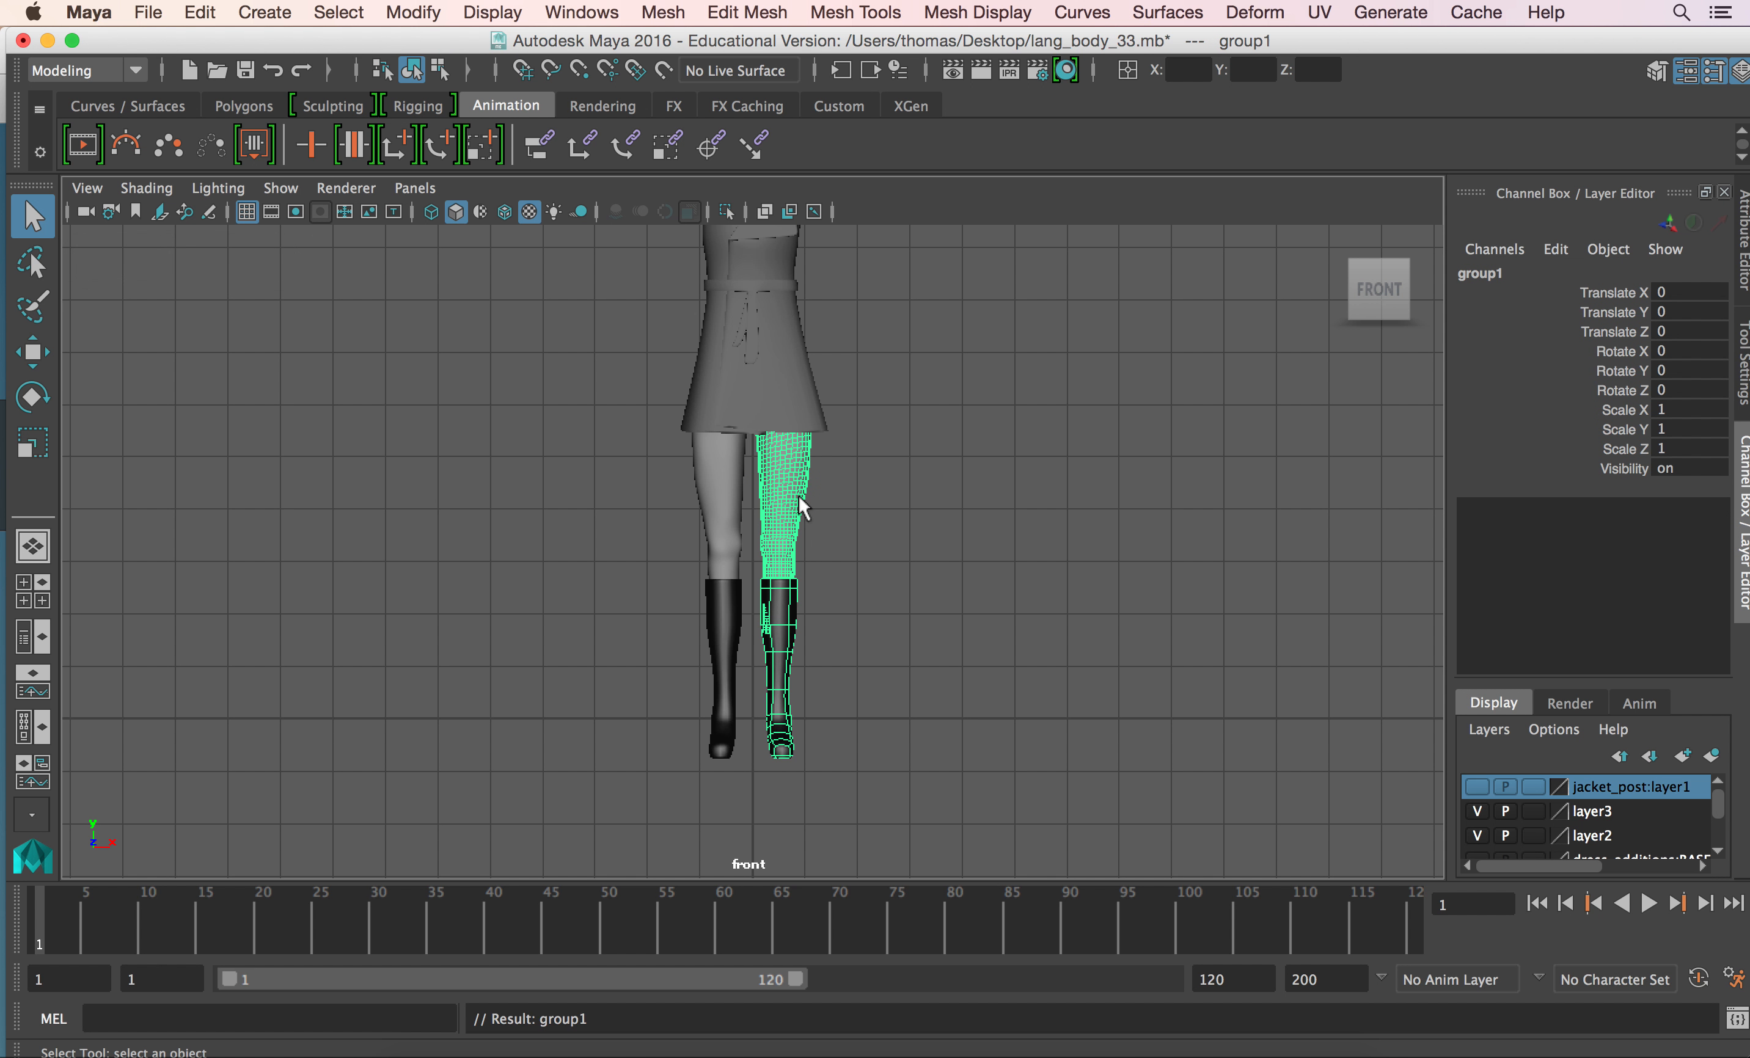
pyautogui.press('w')
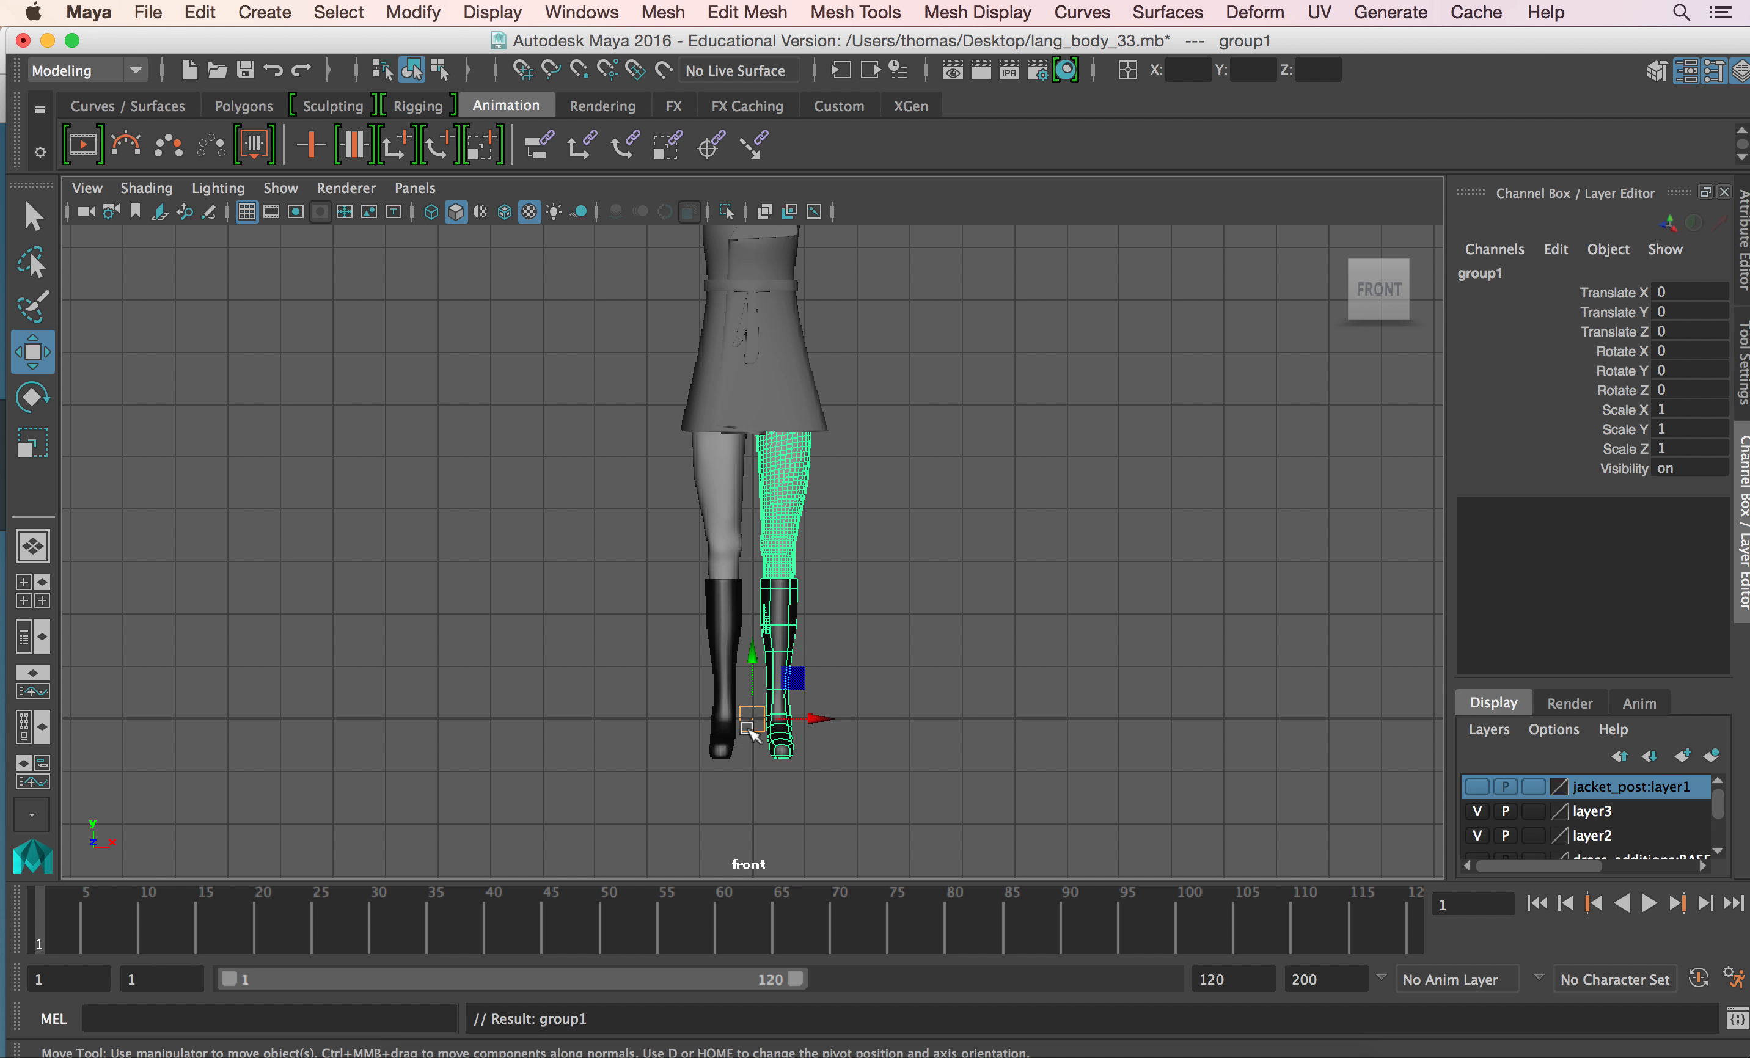
pyautogui.press('d')
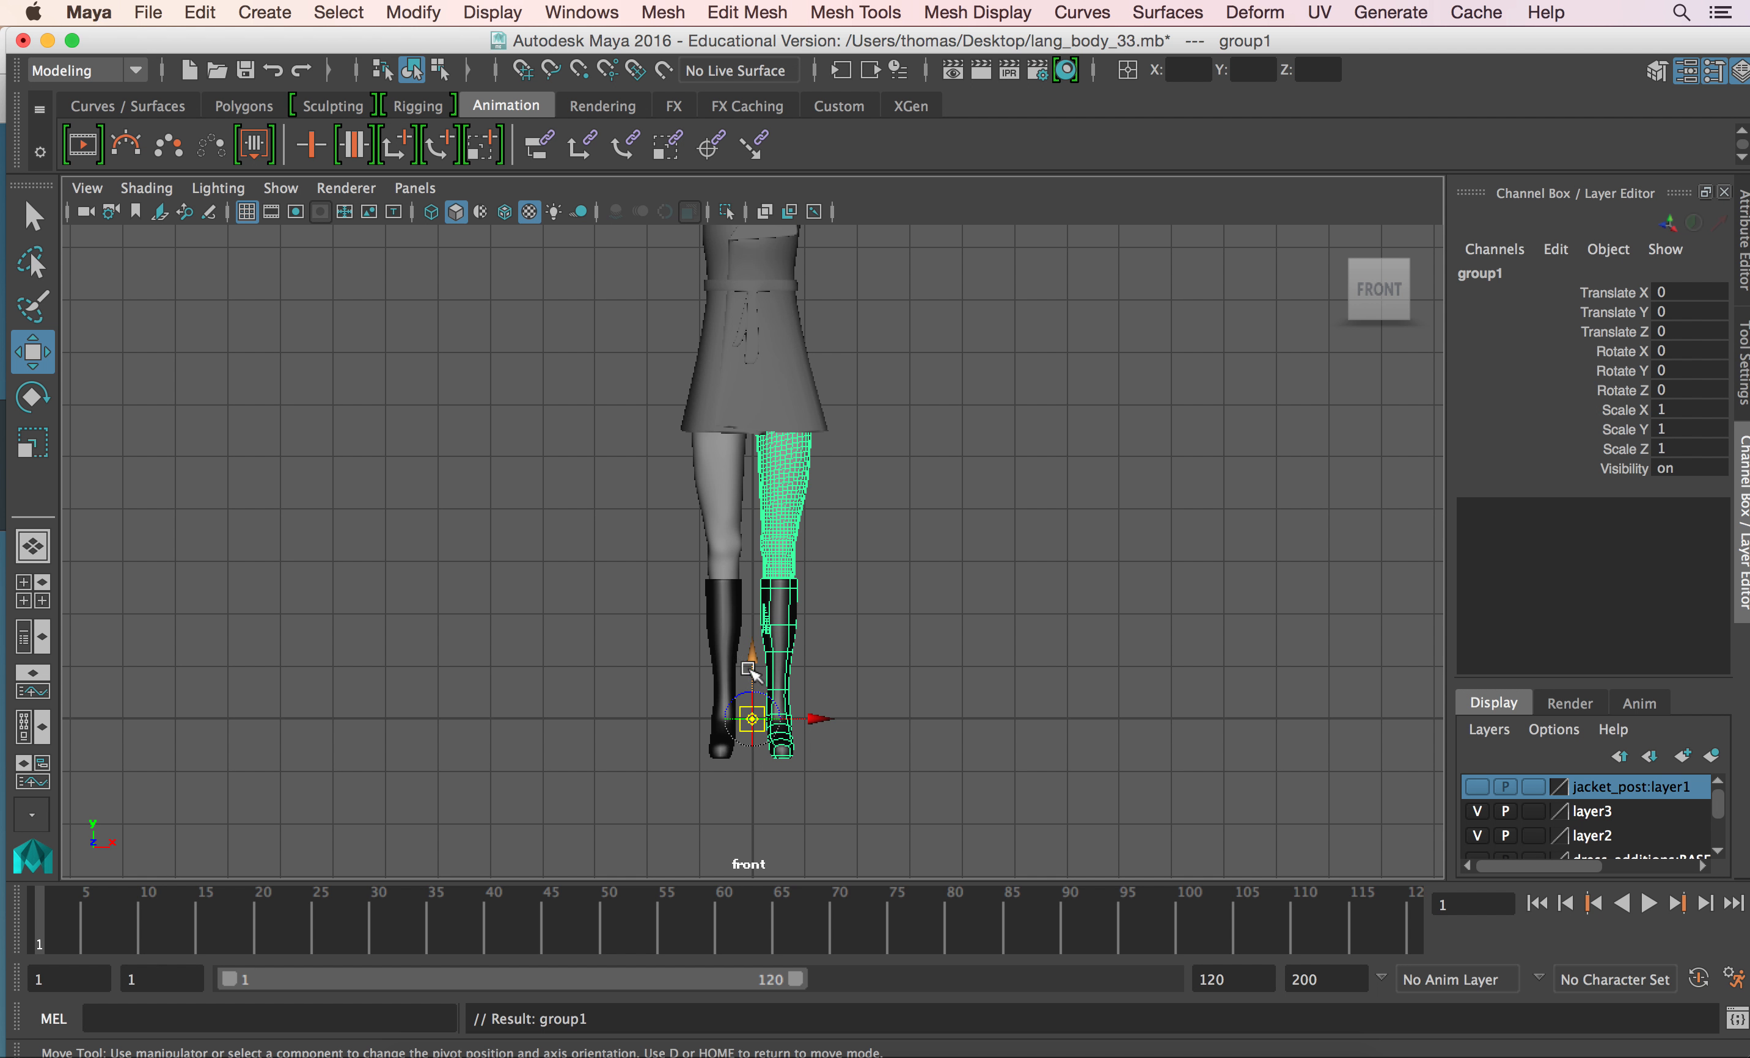
pyautogui.moveTo(756, 668); pyautogui.dragTo(738, 379)
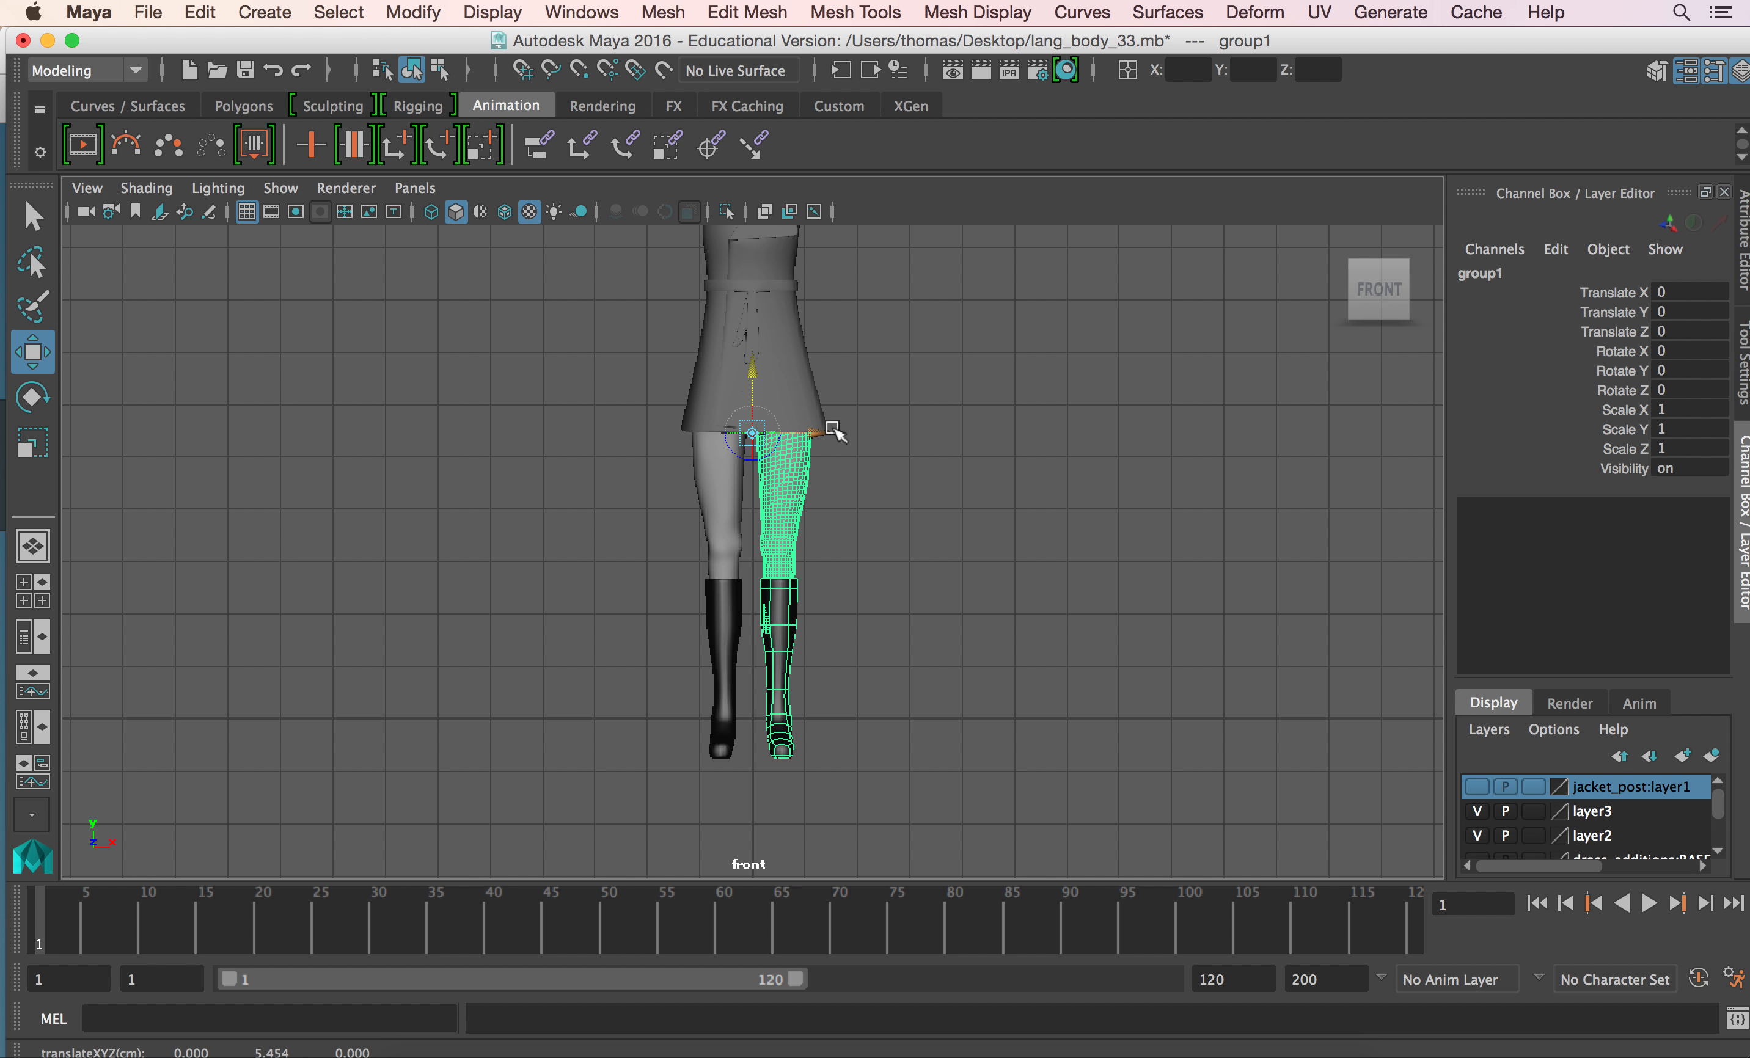
pyautogui.press('d')
# Rotate the left leg-and-boot group outward about 5.6 degrees around Z, then deselect it.
pyautogui.press('e')
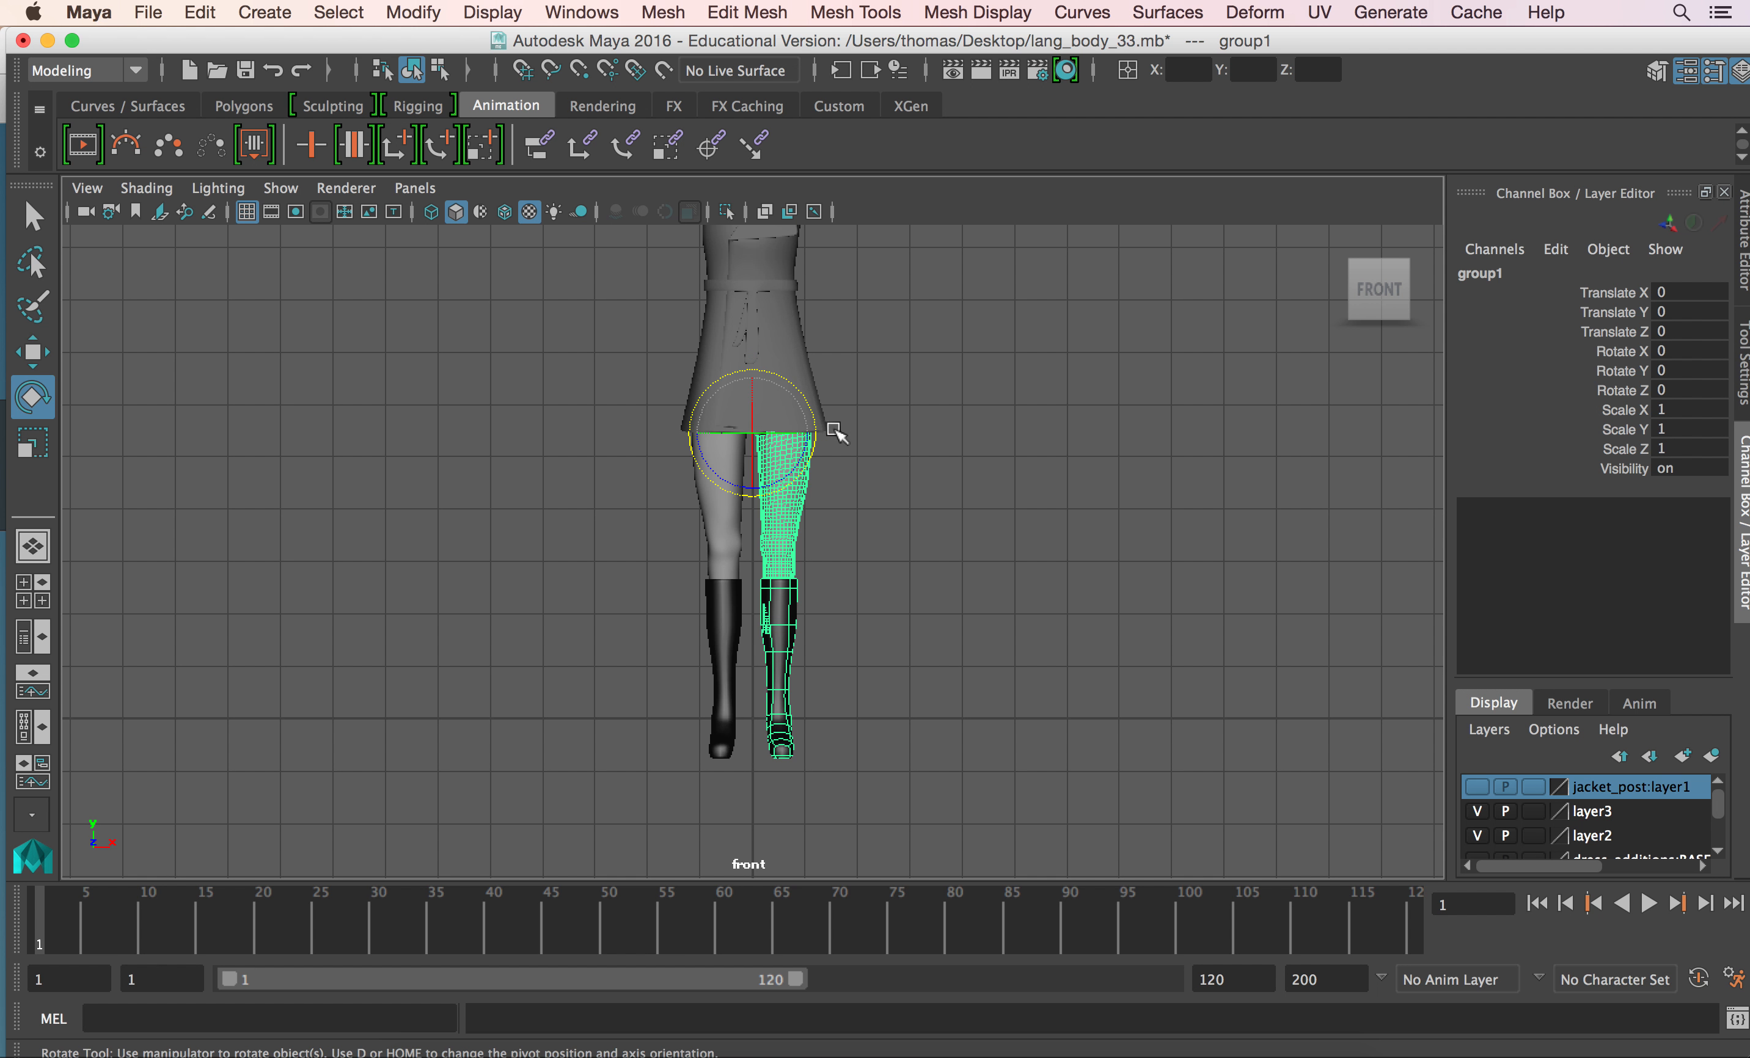
pyautogui.moveTo(816, 460); pyautogui.dragTo(830, 460)
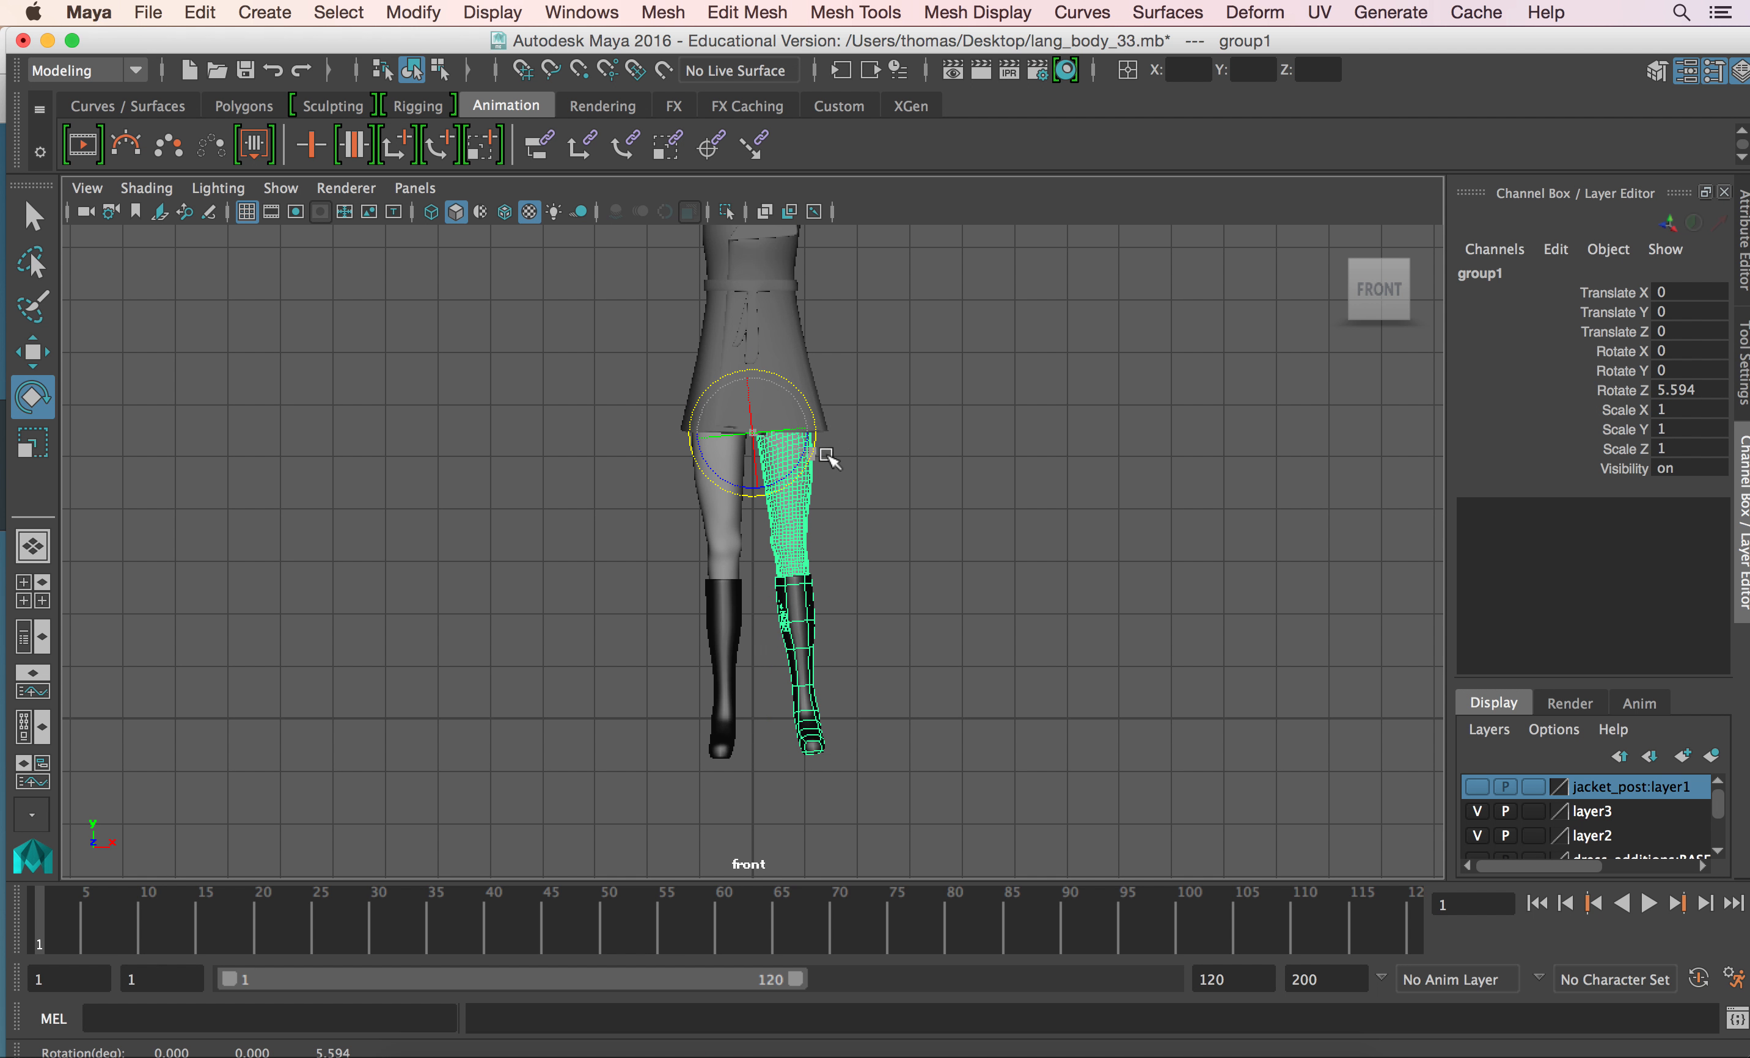
pyautogui.click(831, 503)
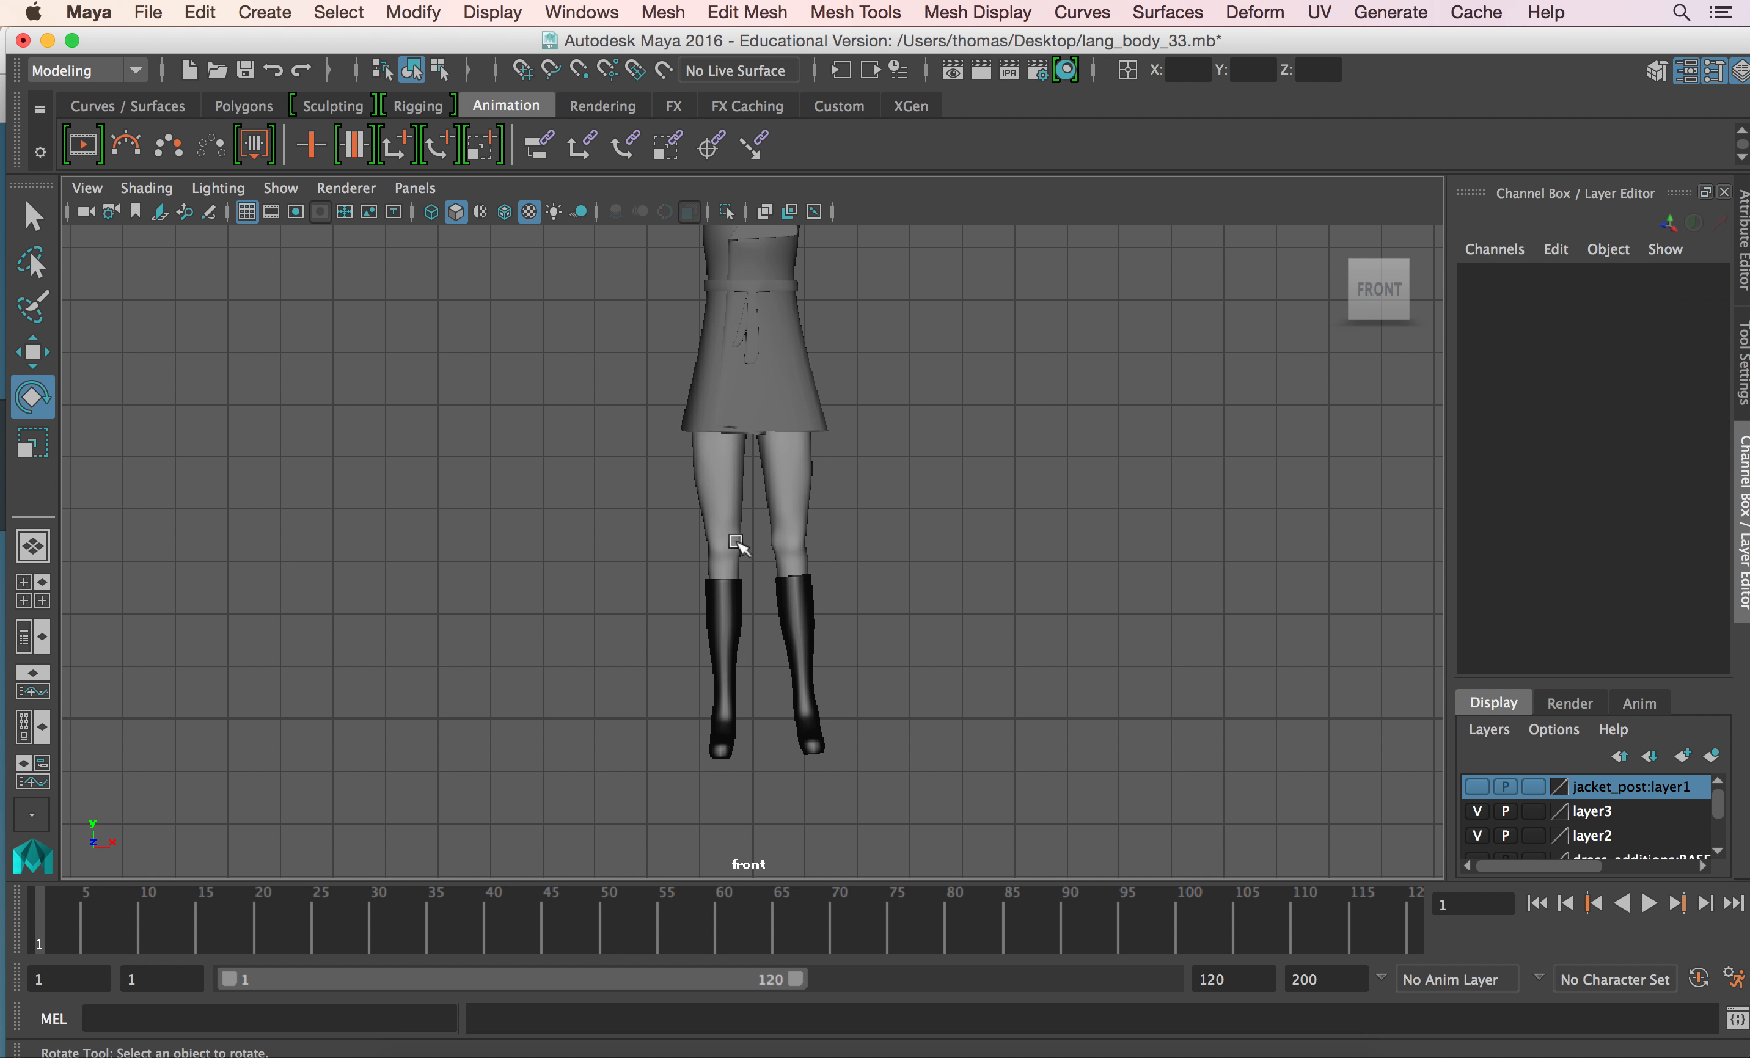
# Group the character's right leg mesh together with its boot.
pyautogui.click(719, 546)
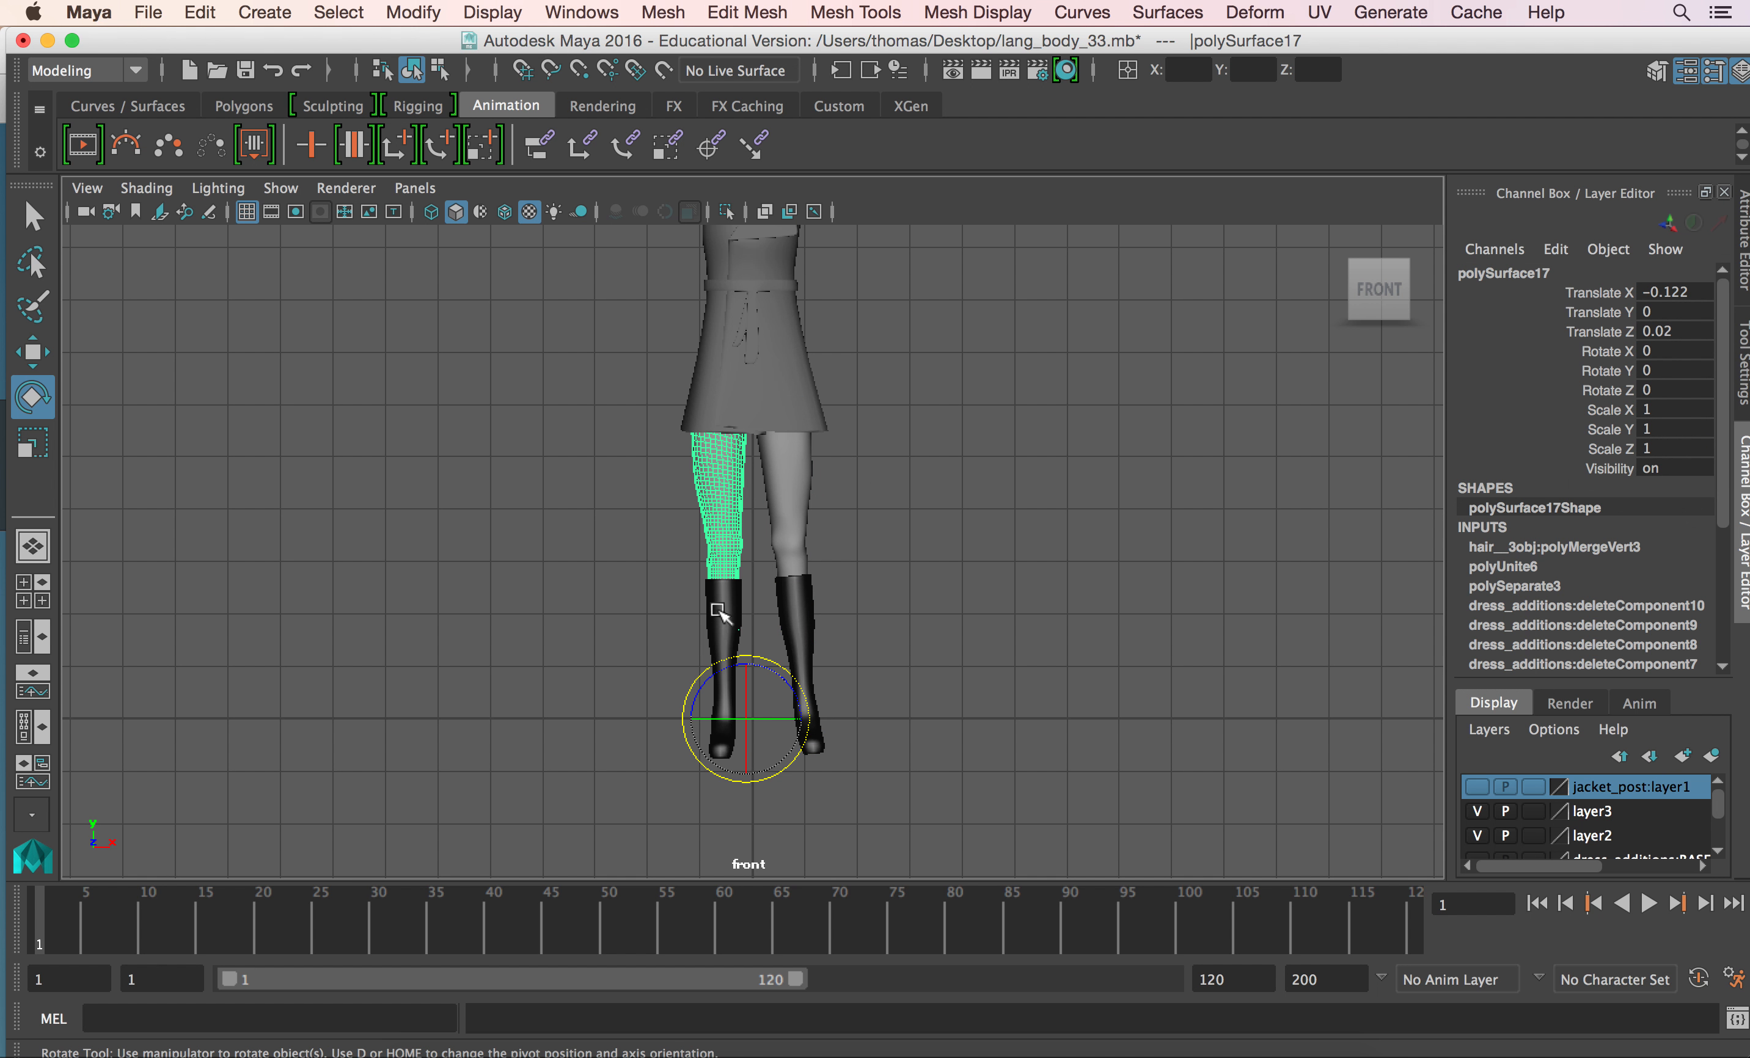
pyautogui.click(718, 611)
pyautogui.click(252, 12)
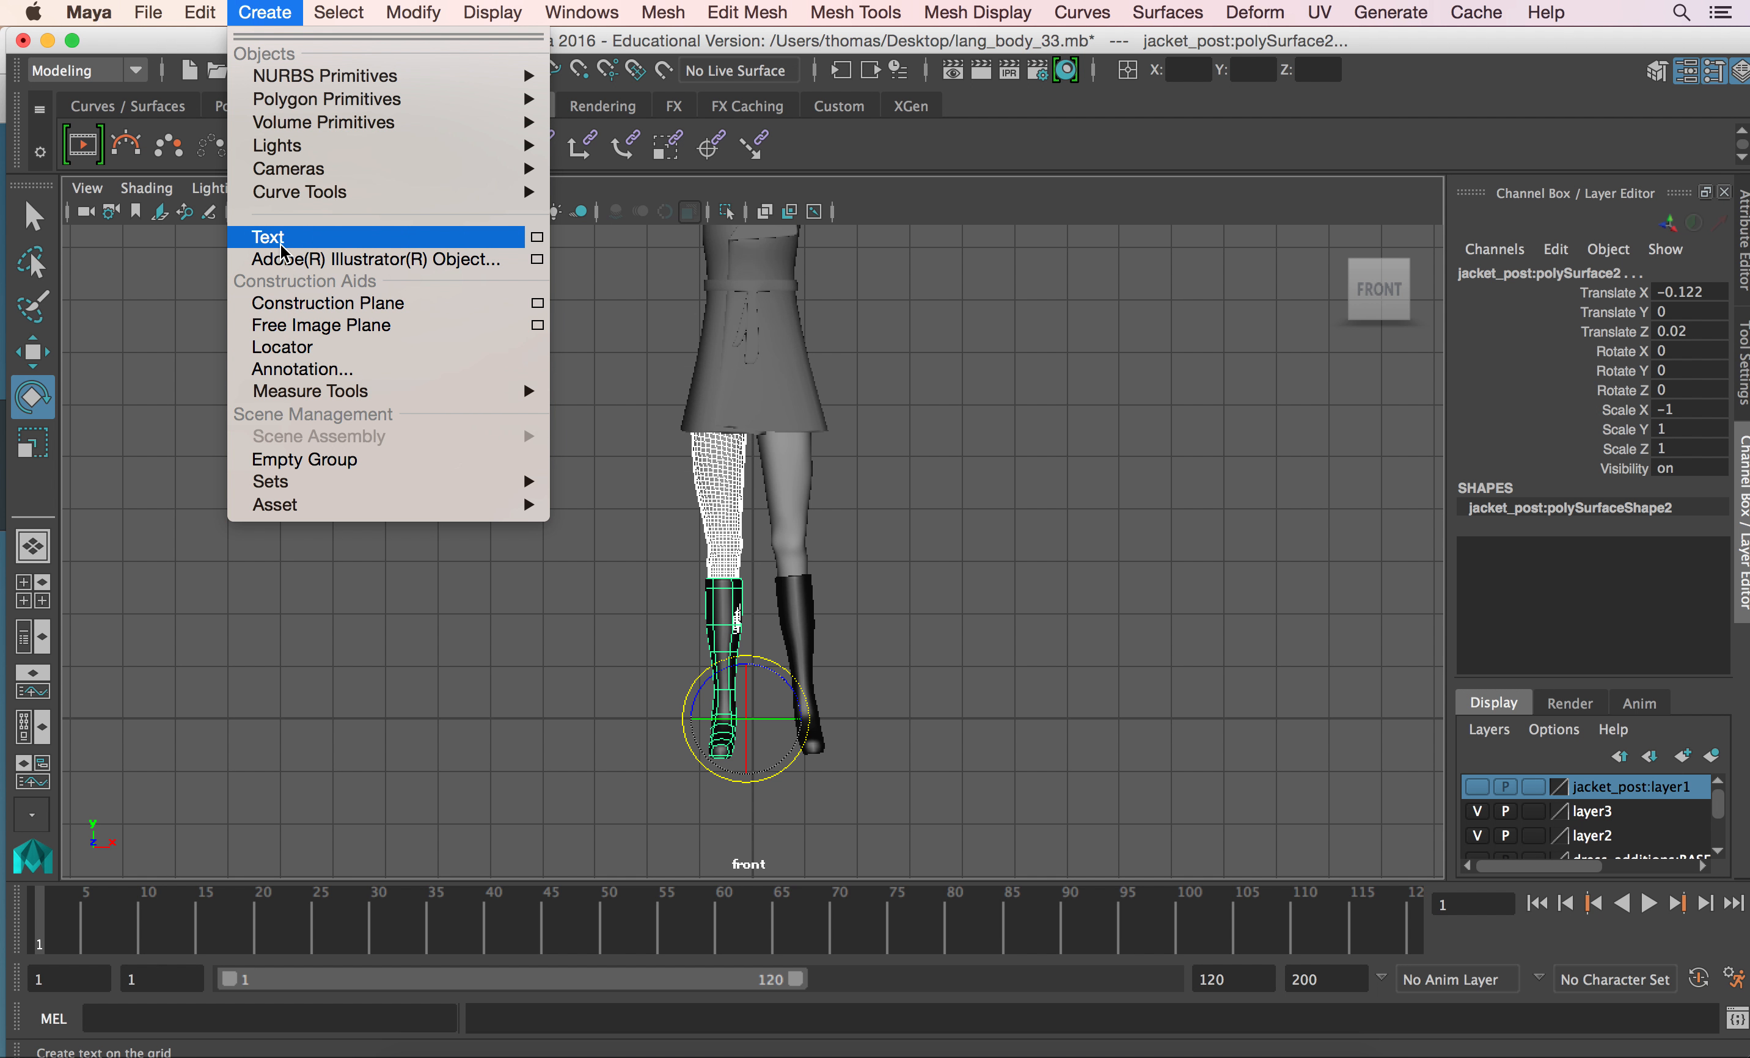
pyautogui.moveTo(187, 16)
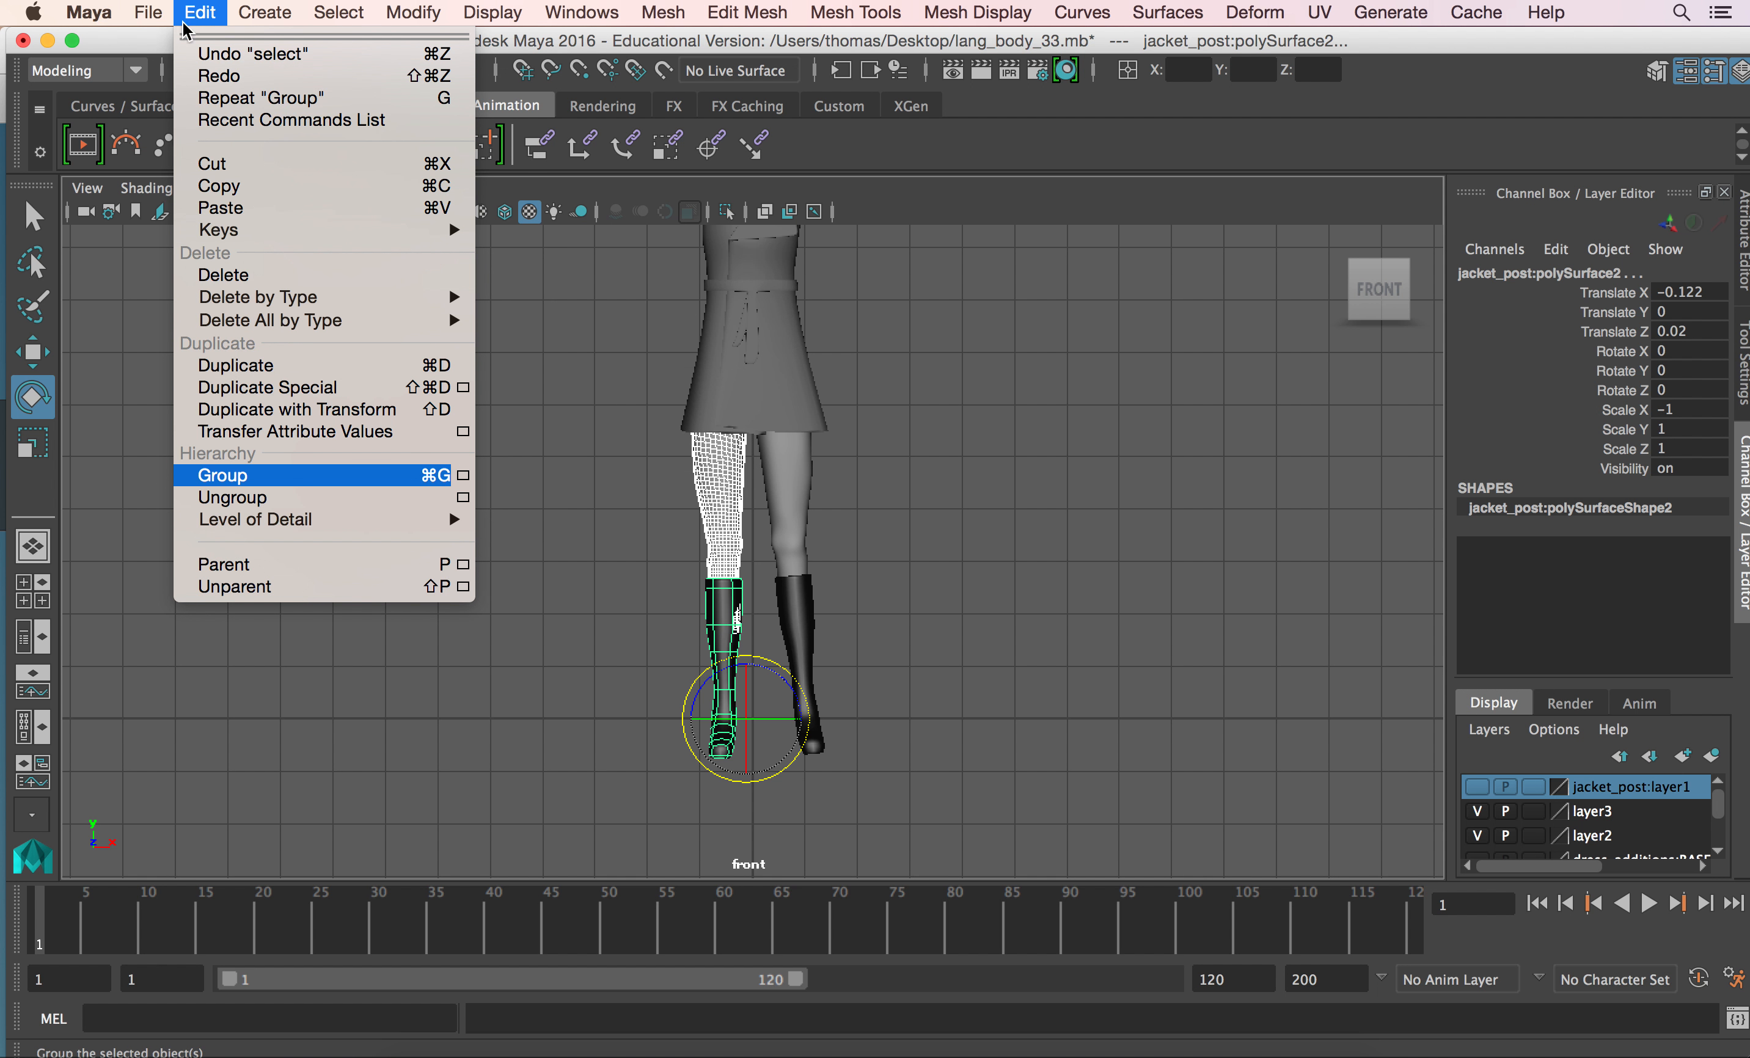
pyautogui.click(289, 475)
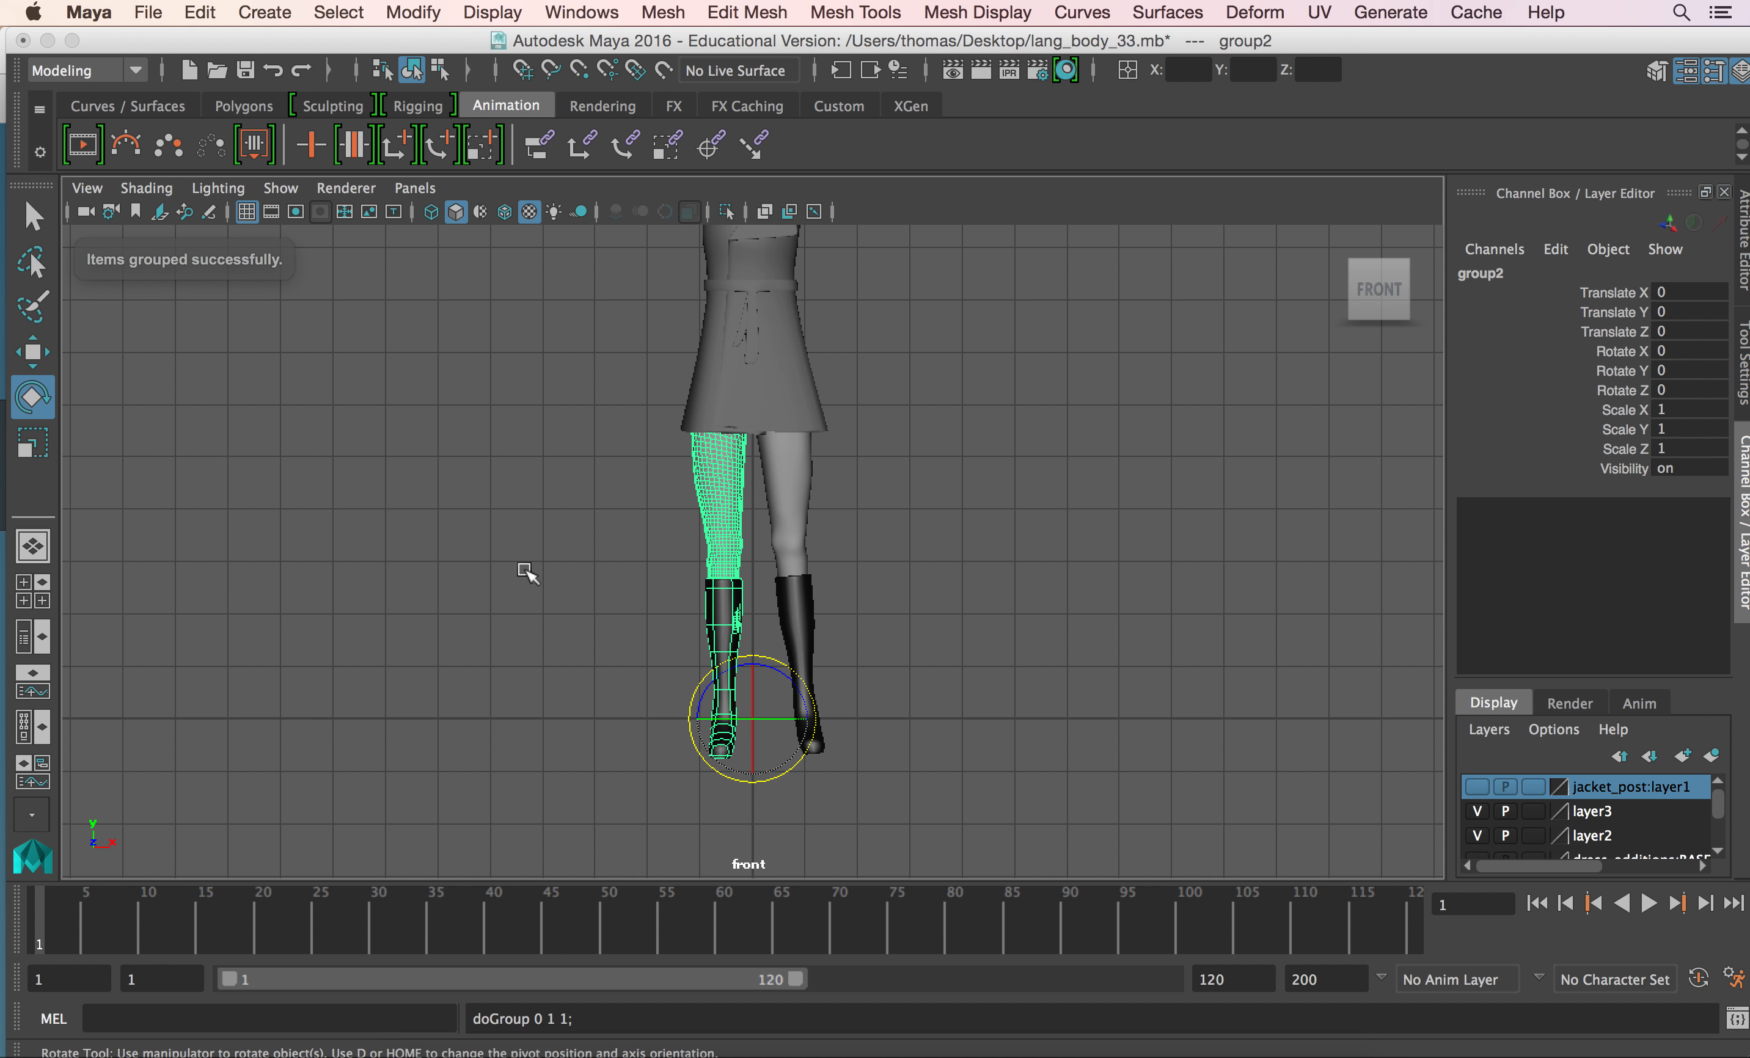
# Move the right leg-and-boot group's pivot straight up to the jacket hem, between the two legs.
pyautogui.press('w')
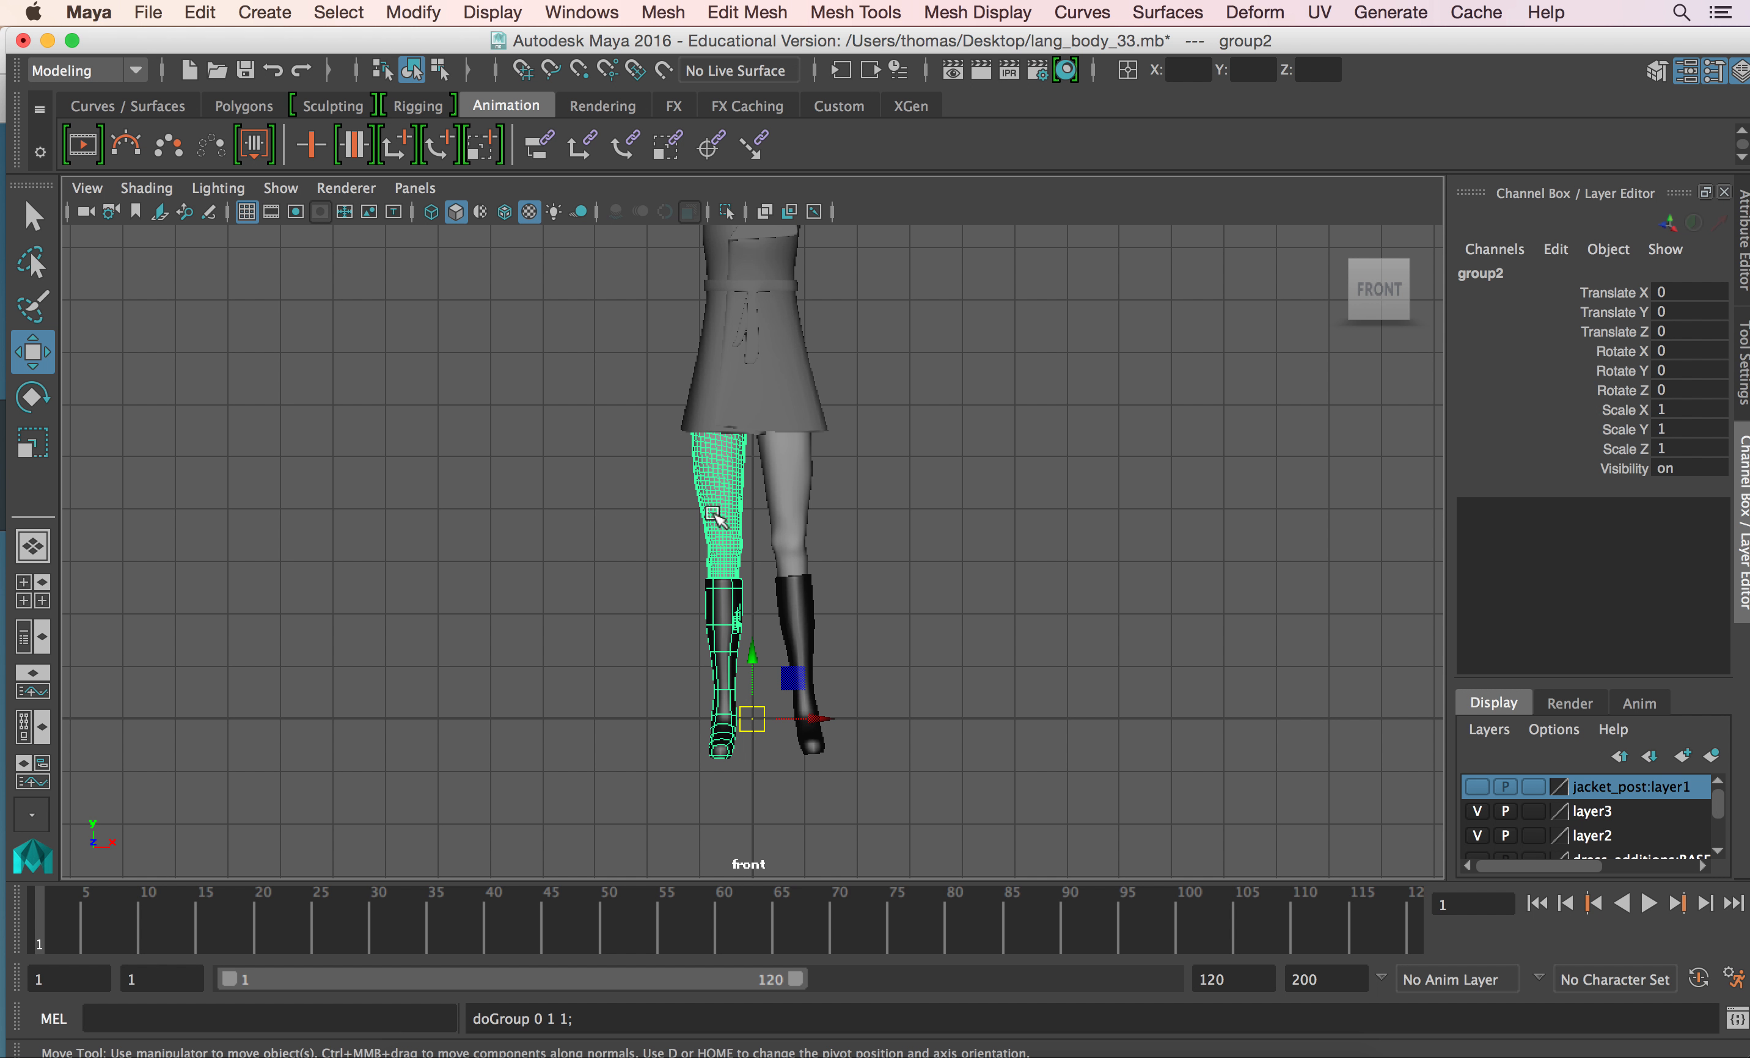
pyautogui.press('d')
pyautogui.moveTo(755, 658); pyautogui.dragTo(747, 371)
pyautogui.press('d')
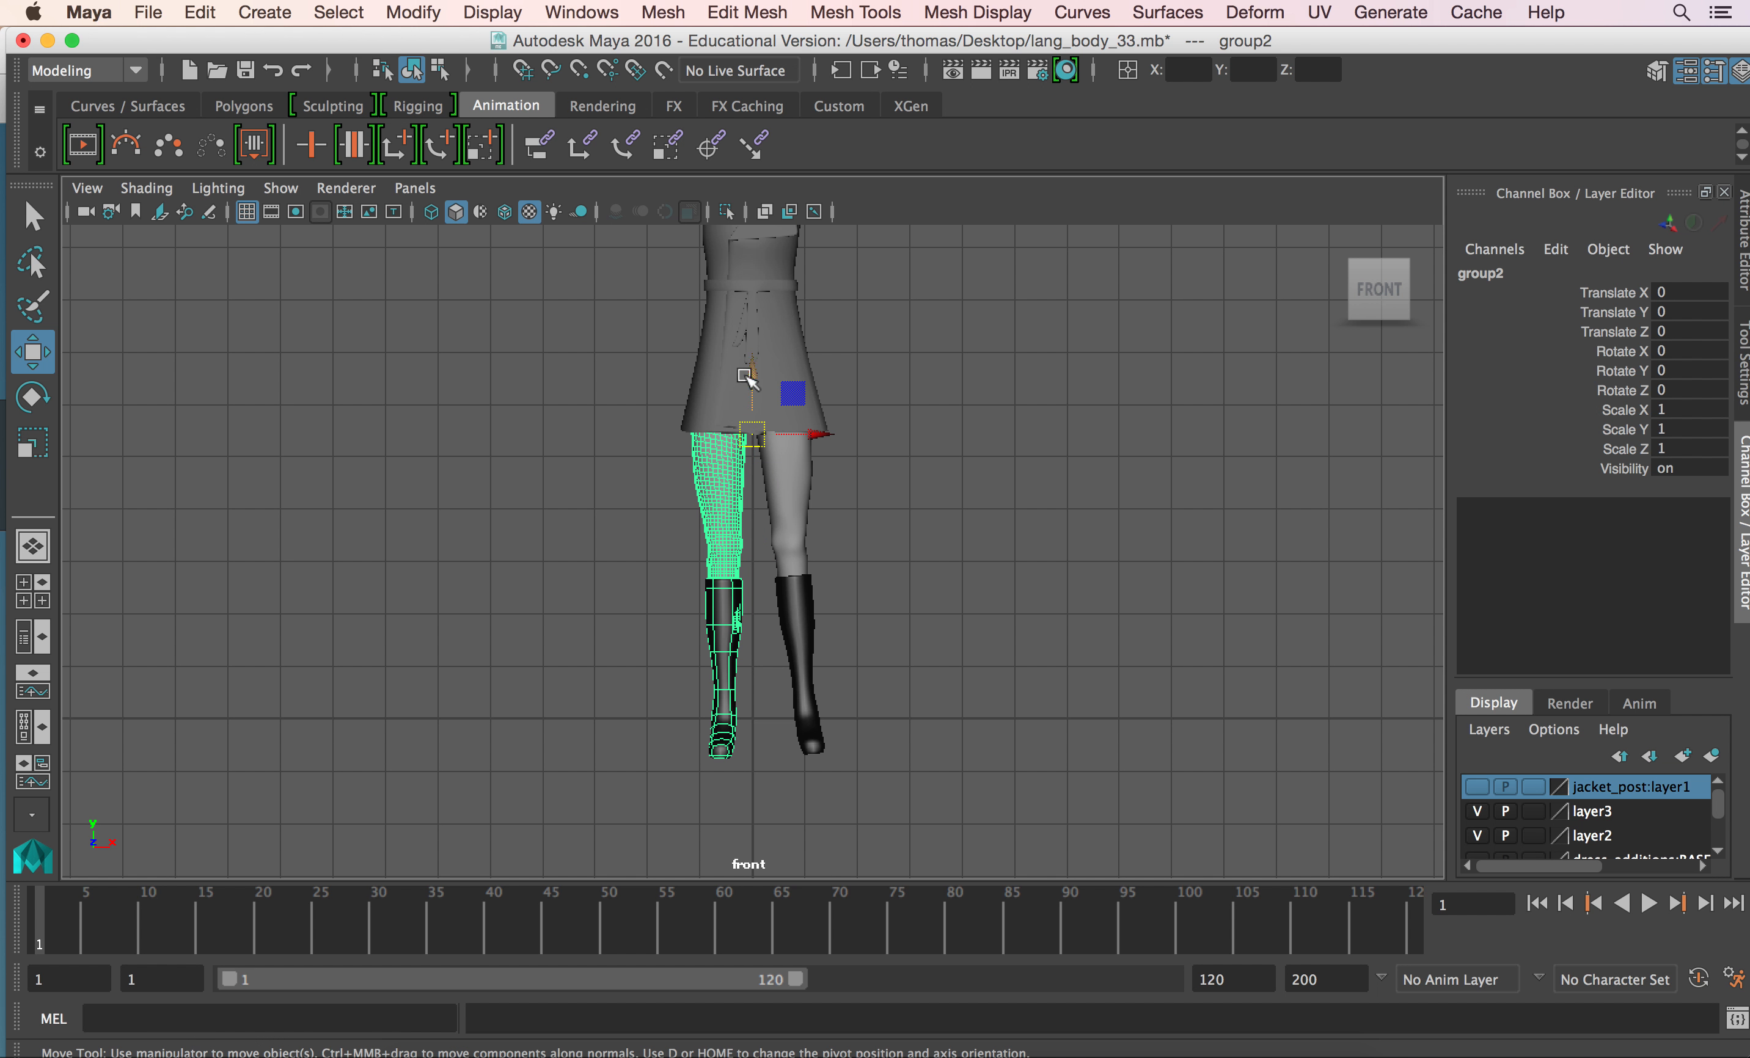
# Rotate the right leg-and-boot group outward to about -5 degrees around Z, then deselect it.
pyautogui.press('e')
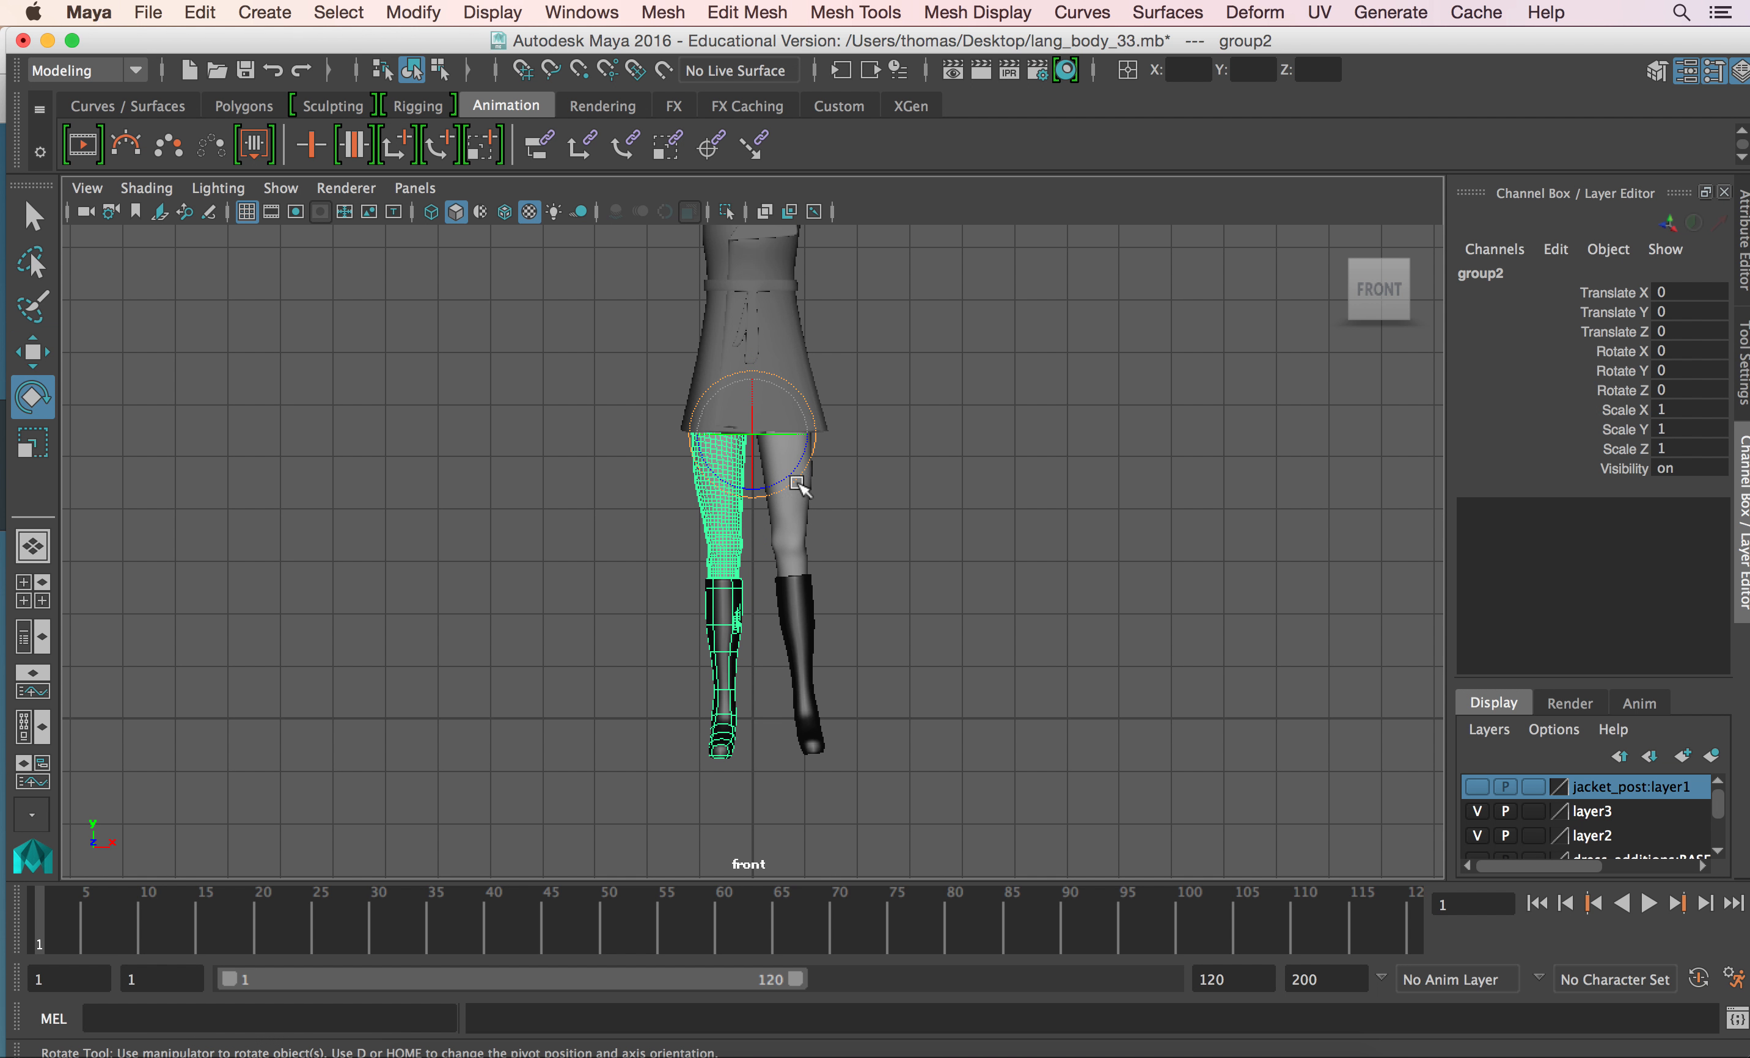
pyautogui.moveTo(795, 482); pyautogui.dragTo(792, 488)
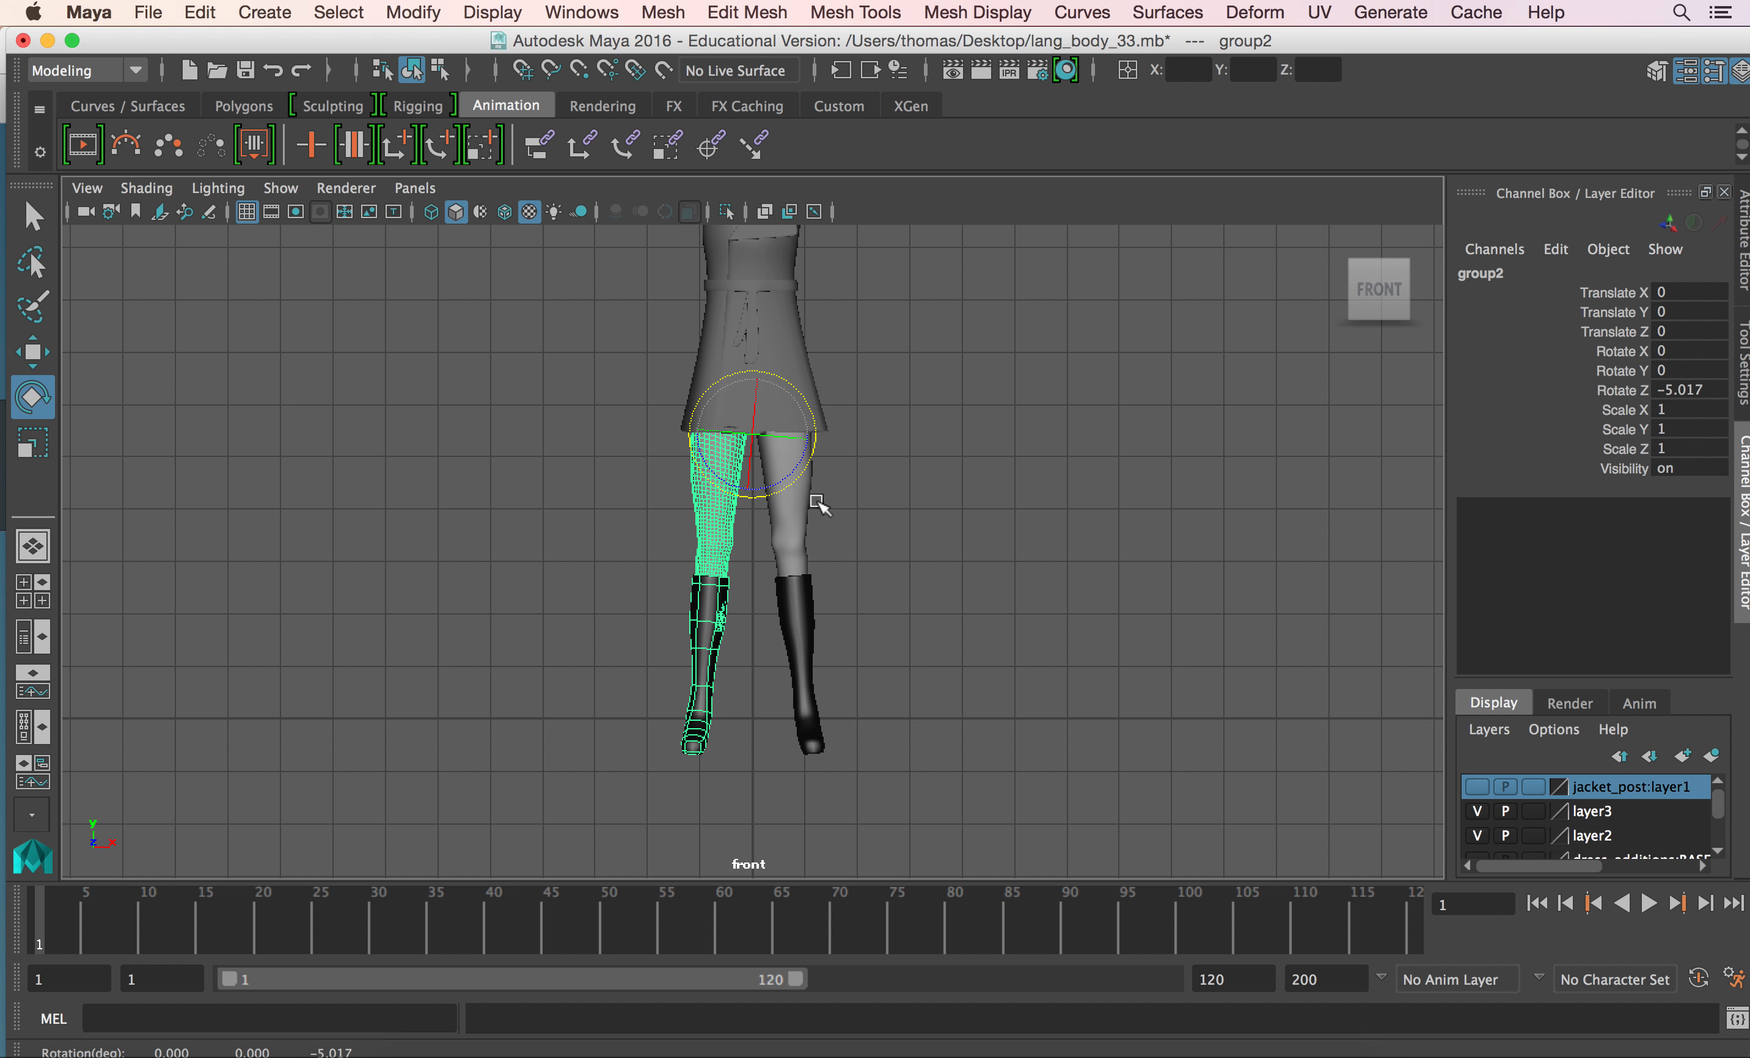
pyautogui.click(846, 513)
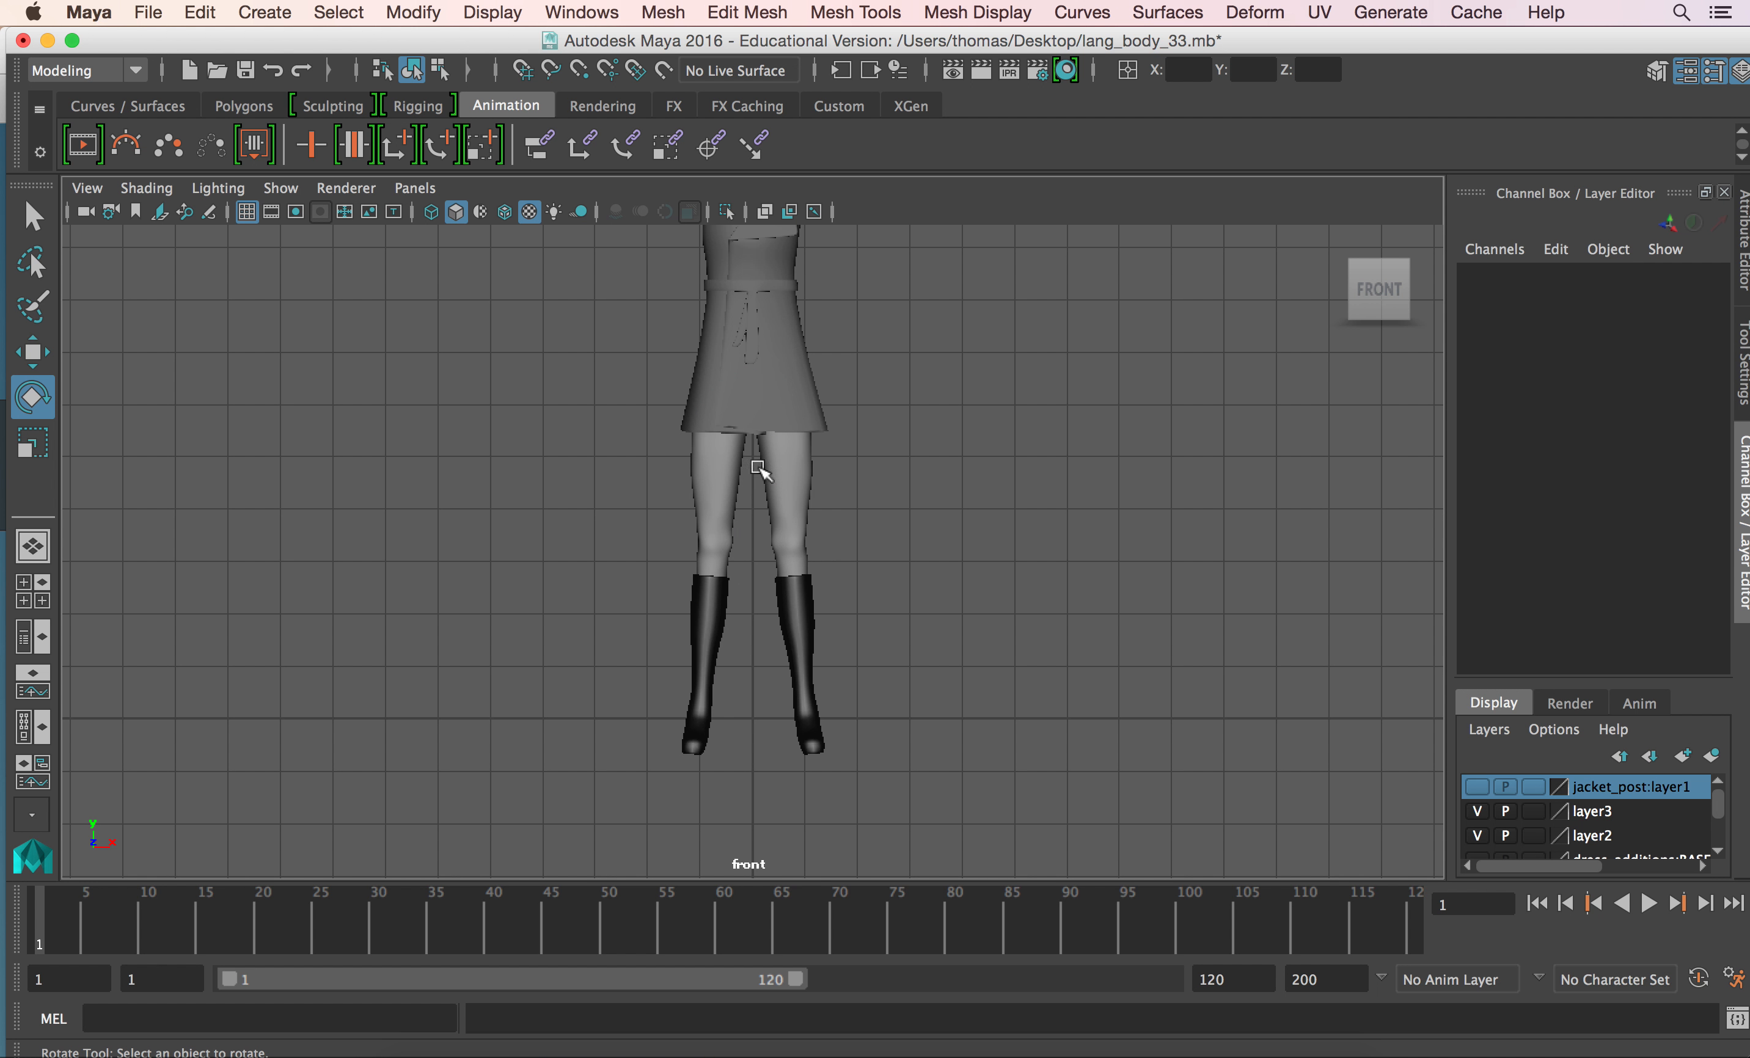
# Examine the separate leg, jacket and boot meshes on the character's left side up close.
pyautogui.click(793, 513)
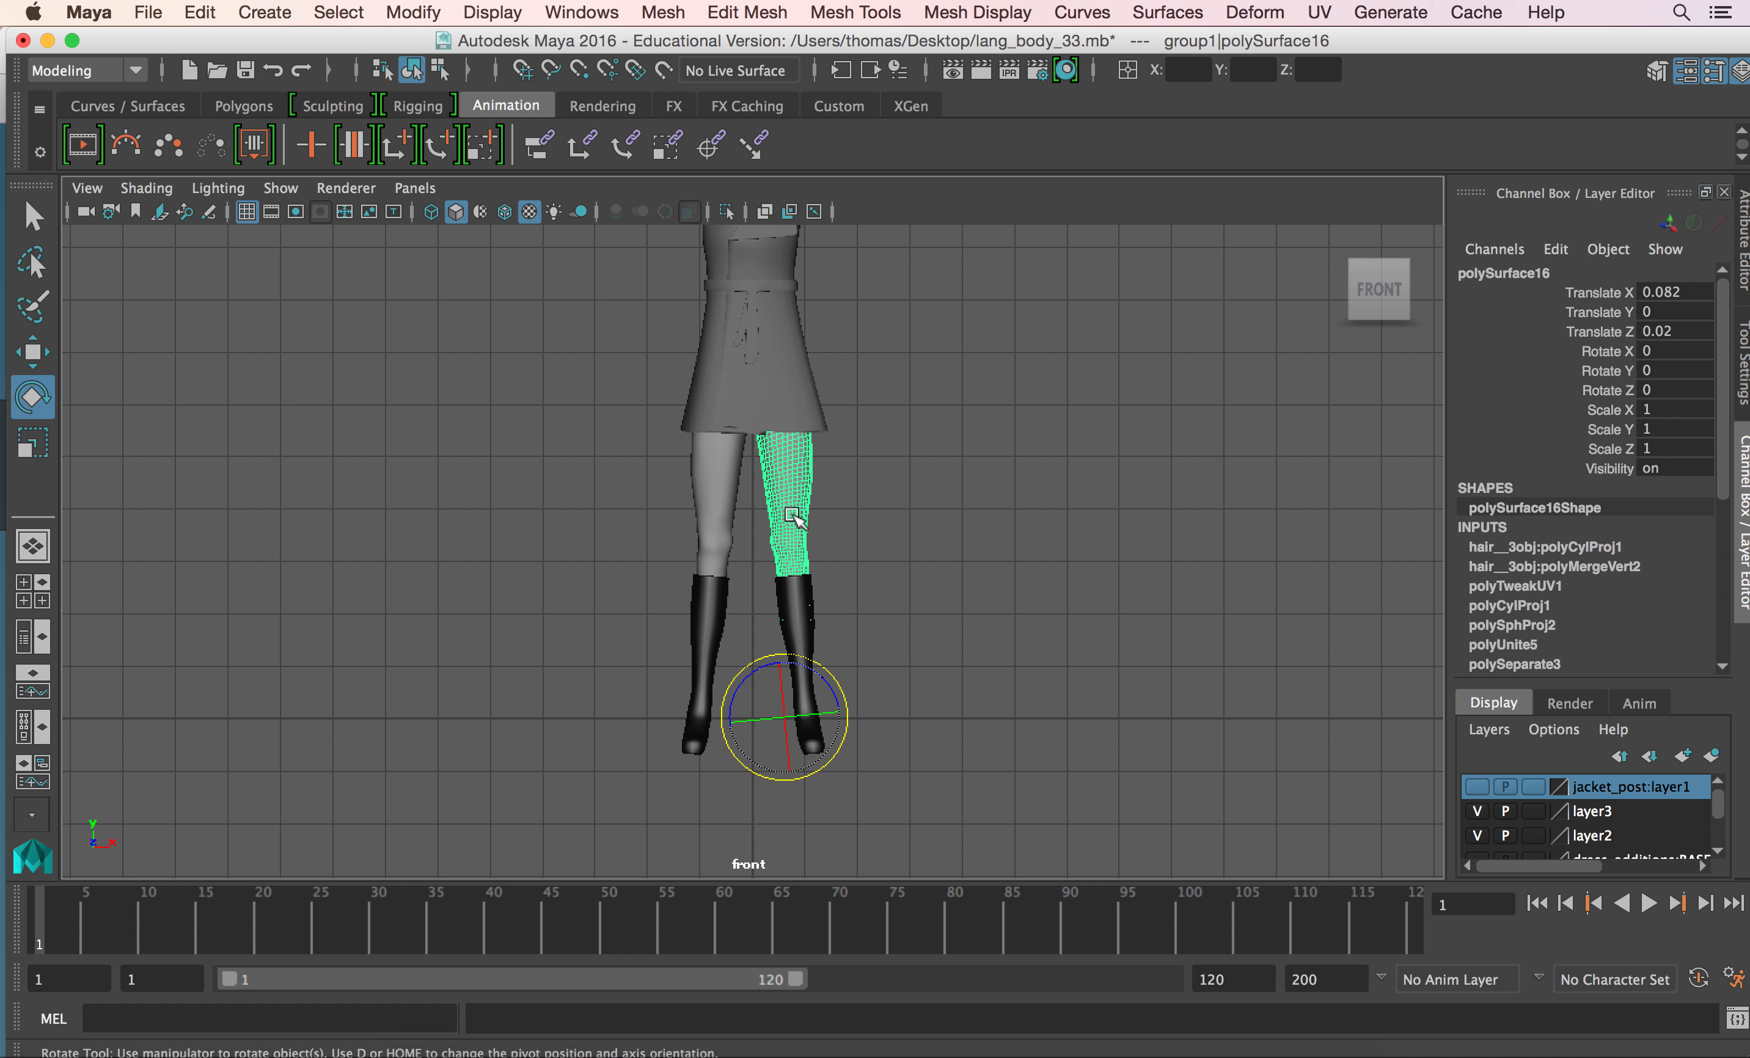
pyautogui.click(776, 321)
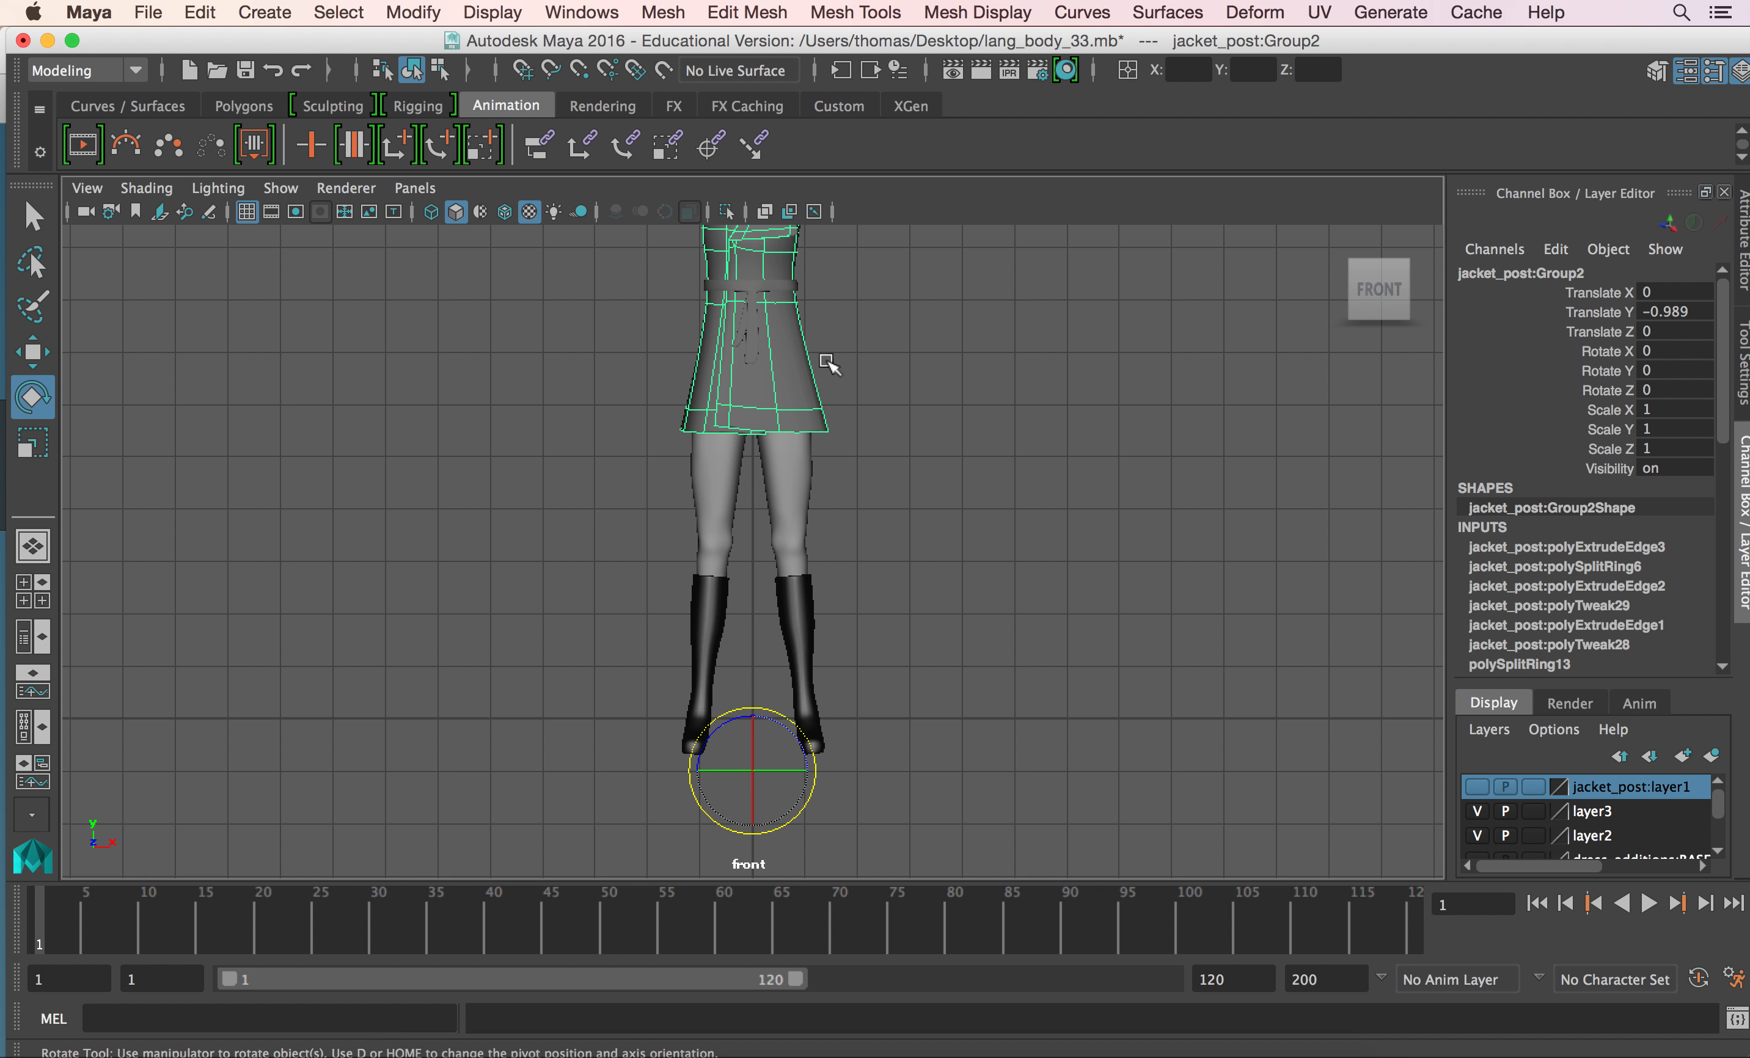
pyautogui.click(804, 544)
pyautogui.click(815, 619)
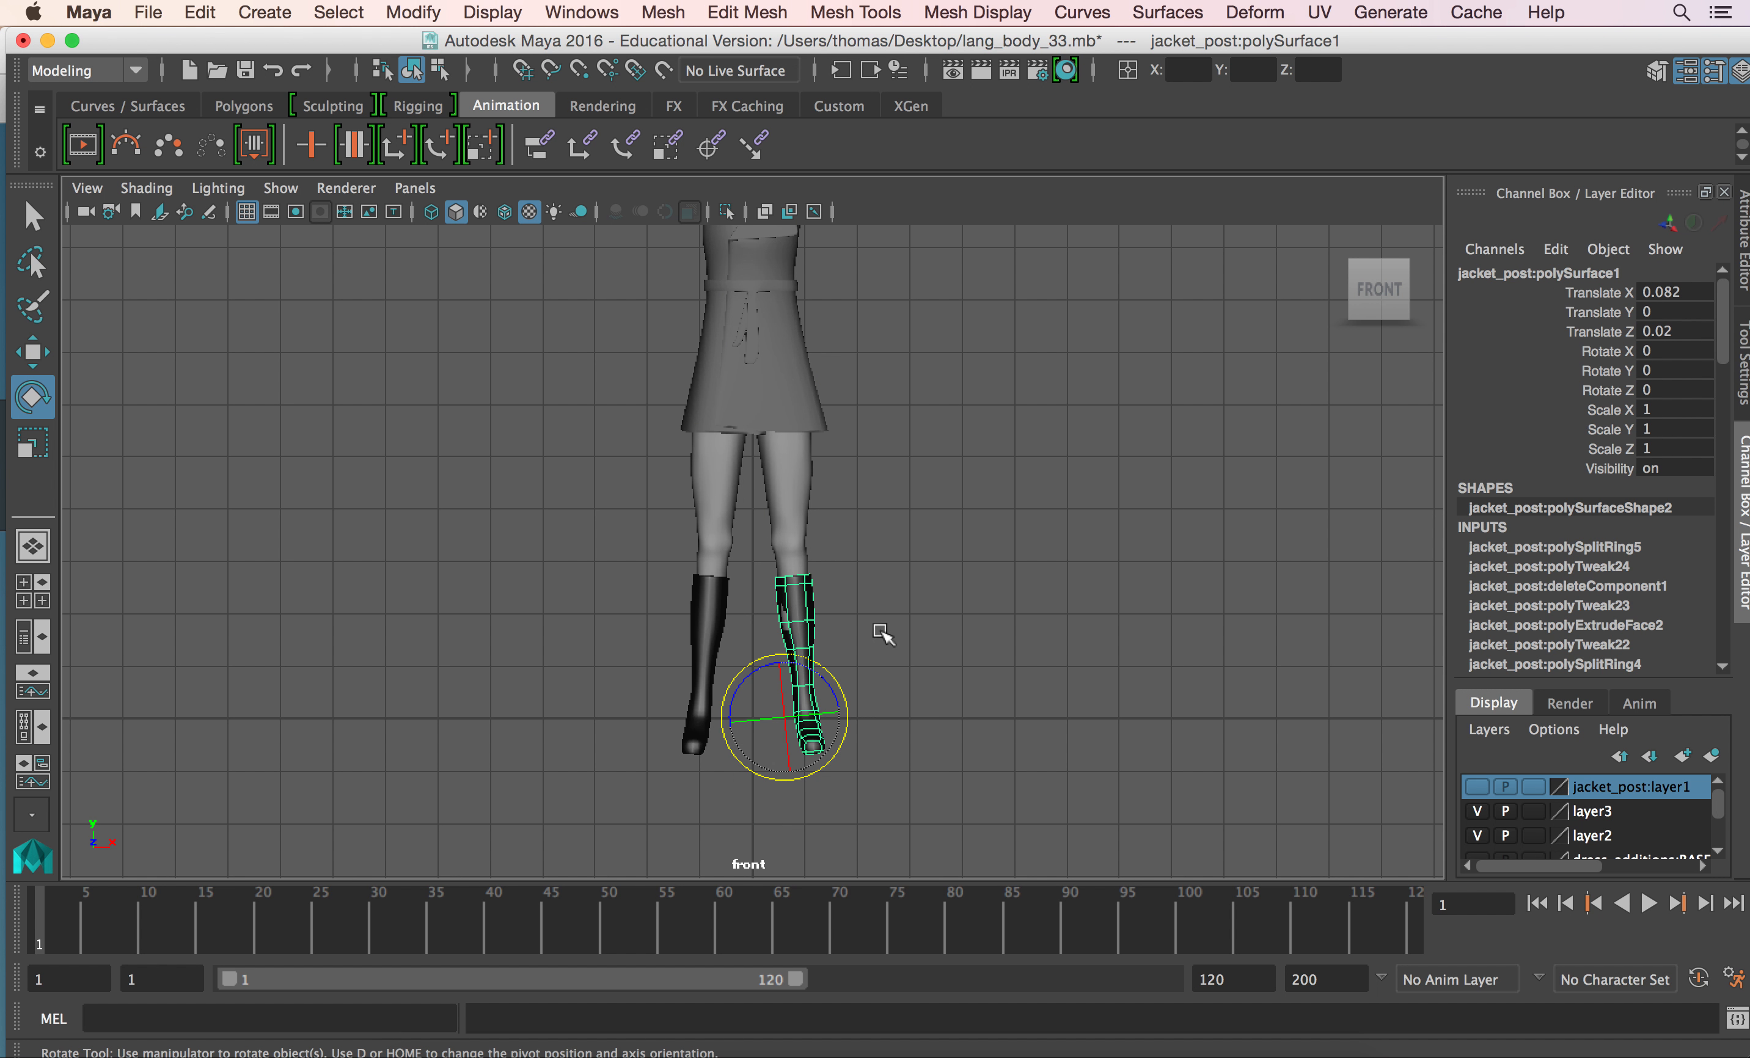
pyautogui.keyDown('alt'); pyautogui.moveTo(803, 623); pyautogui.dragTo(1101, 599, button='right'); pyautogui.keyUp('alt')
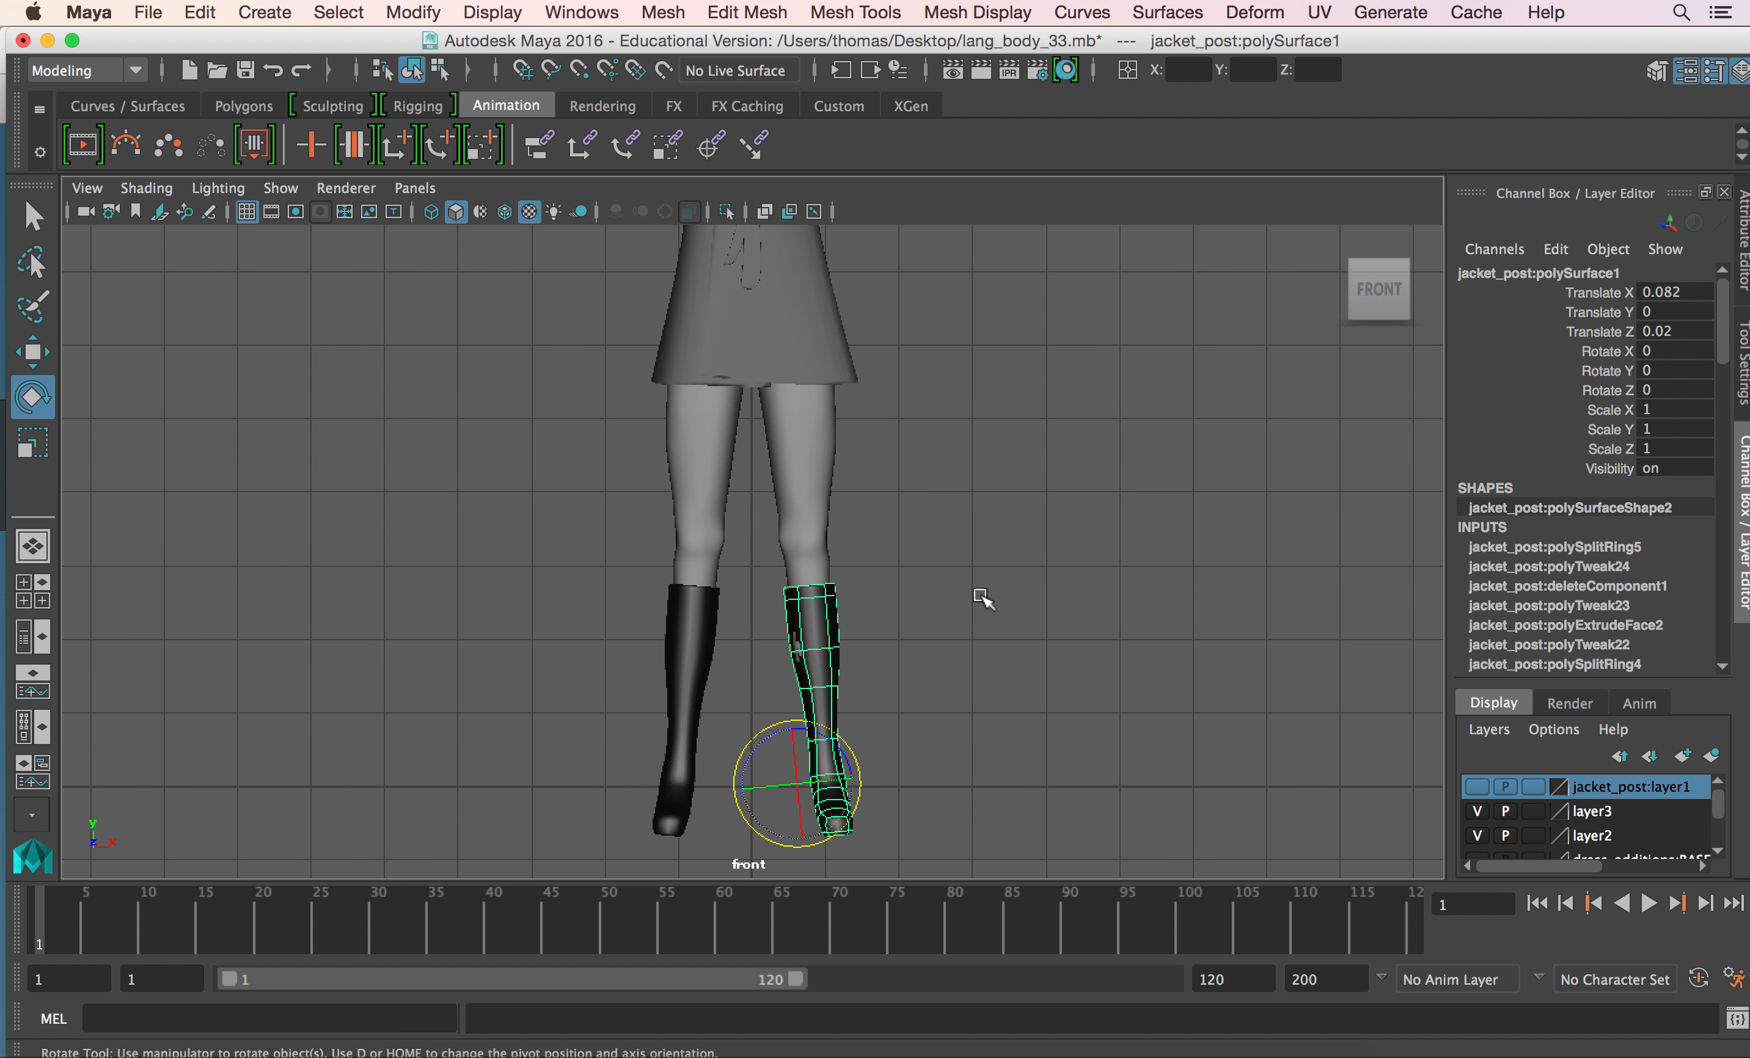
# Examine which parts of the character are separate meshes by selecting the left leg, belt, jacket and hat in turn.
pyautogui.click(826, 469)
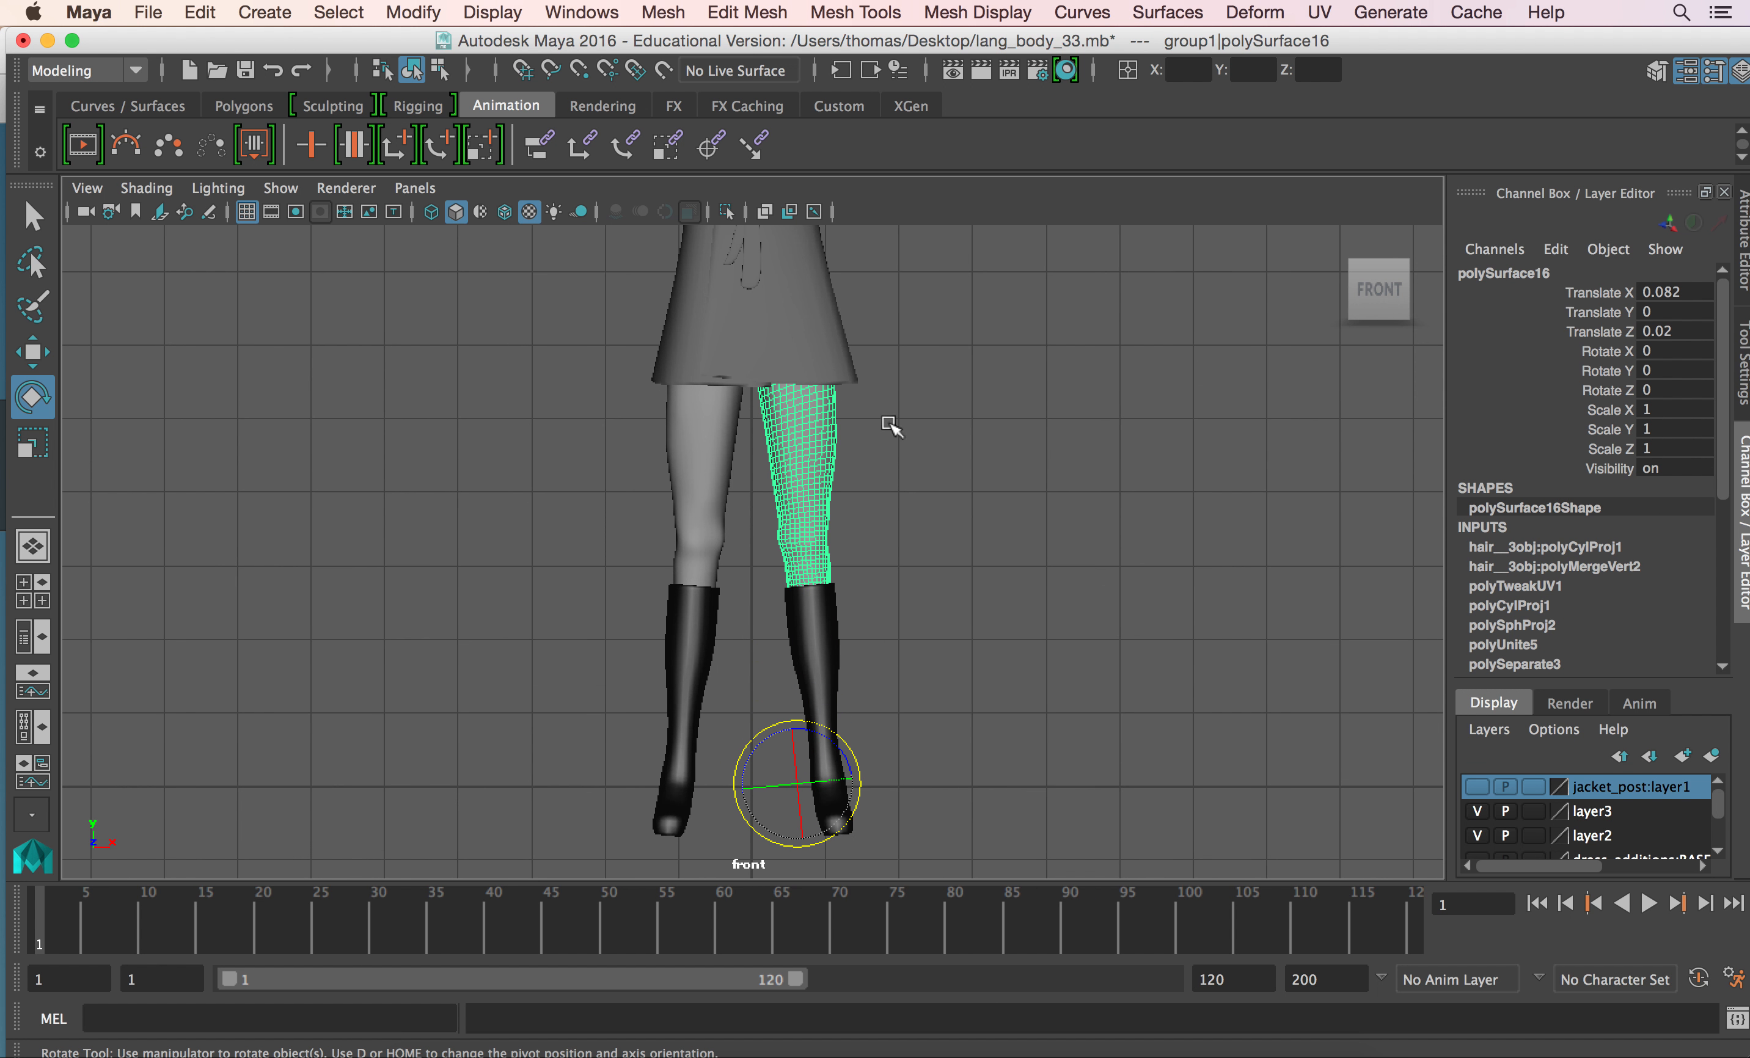
pyautogui.keyDown('alt'); pyautogui.moveTo(902, 357); pyautogui.dragTo(893, 541, button='middle'); pyautogui.keyUp('alt')
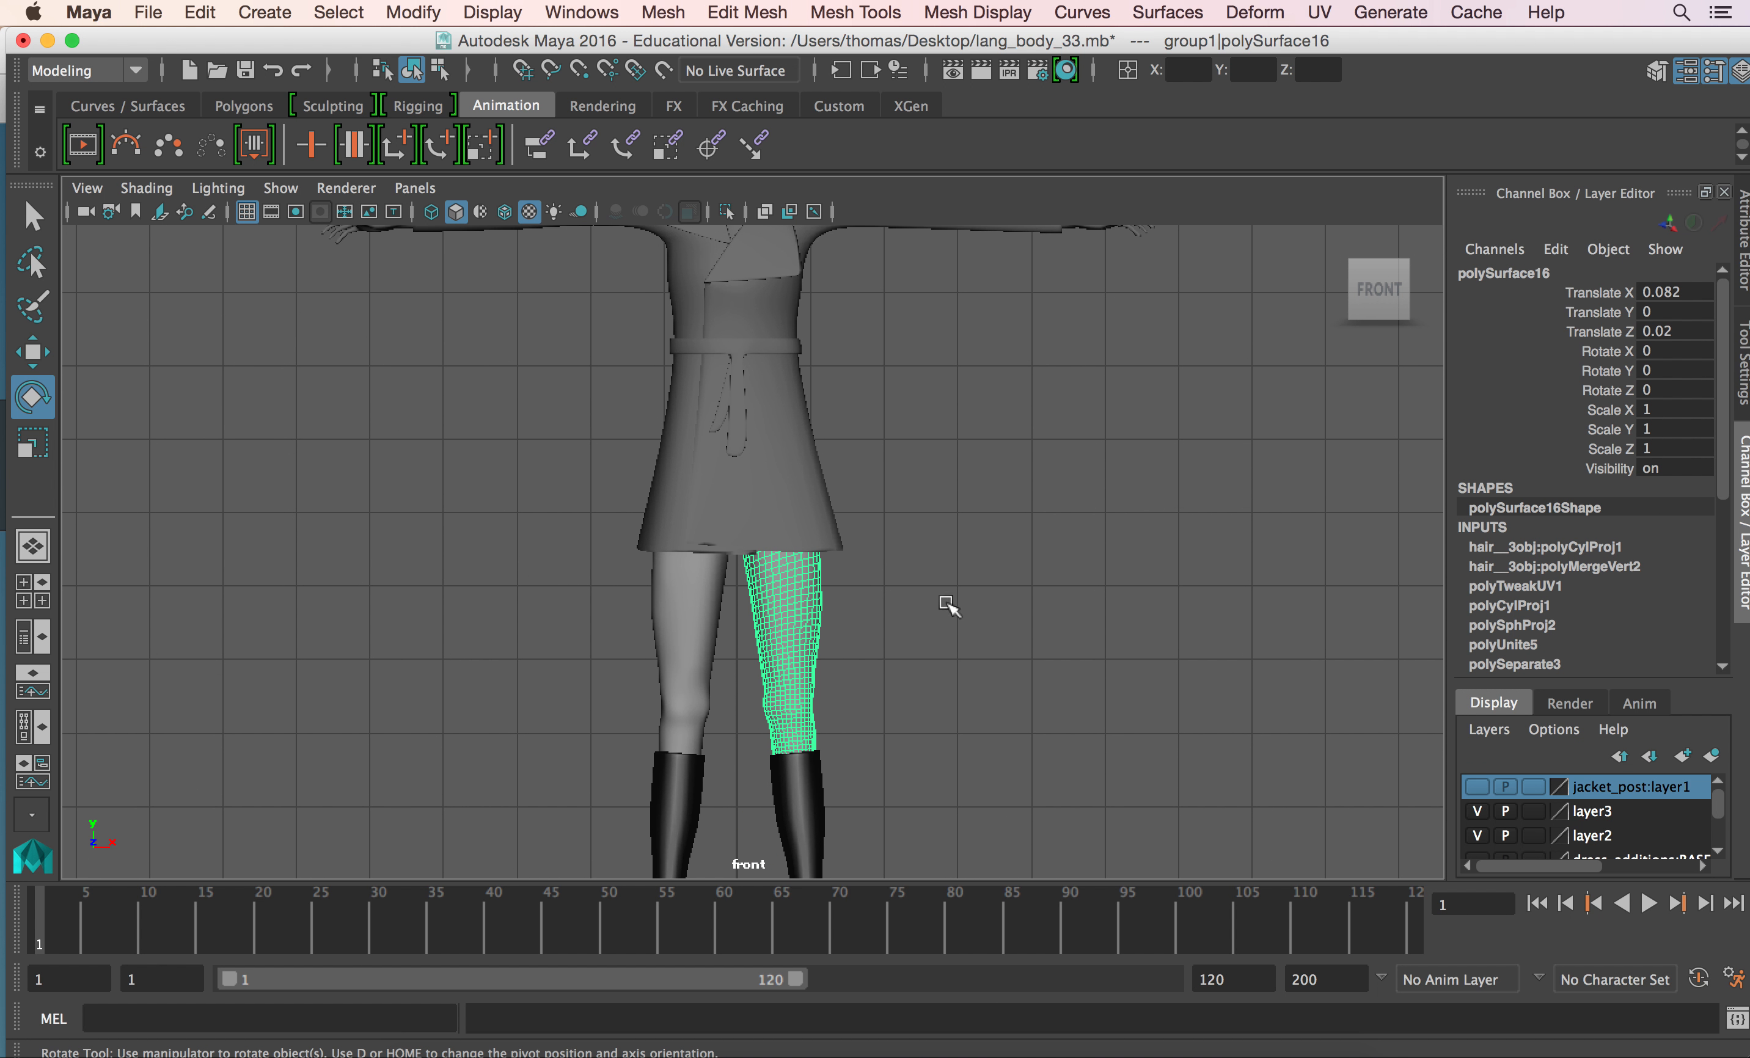
pyautogui.keyDown('alt'); pyautogui.moveTo(889, 614); pyautogui.dragTo(818, 599, button='right'); pyautogui.keyUp('alt')
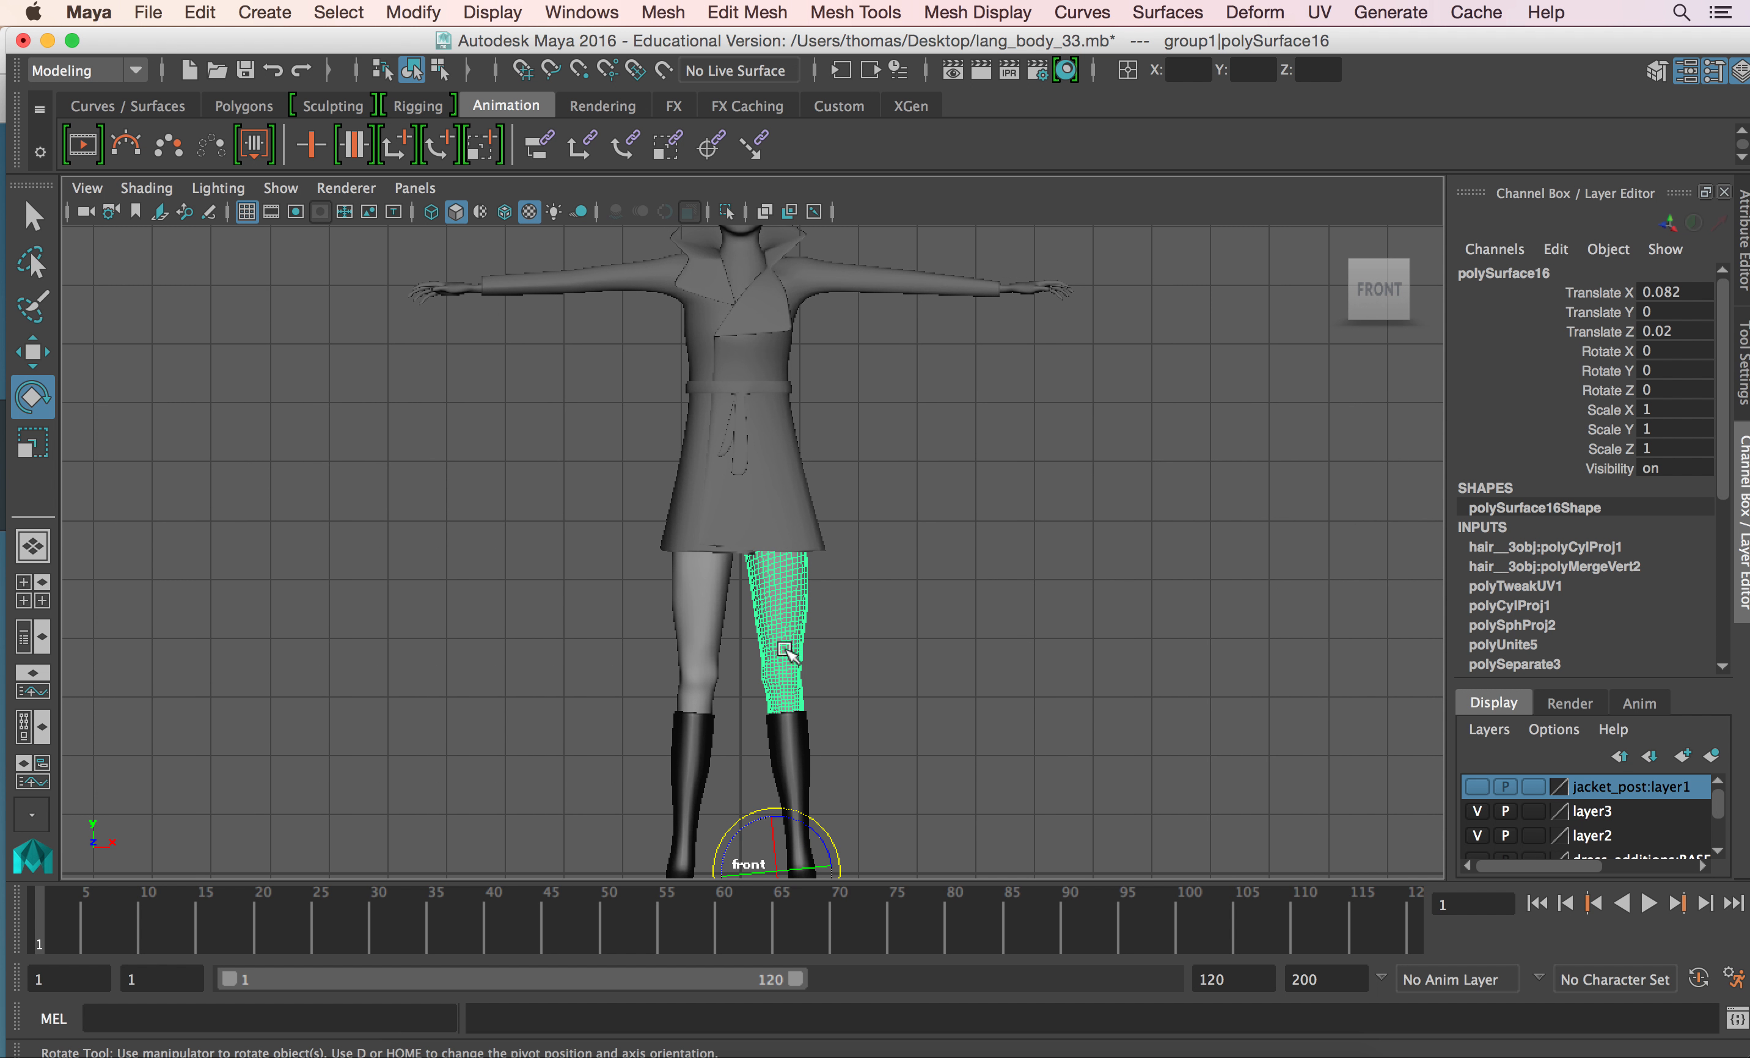
pyautogui.keyDown('alt'); pyautogui.moveTo(887, 465); pyautogui.dragTo(885, 520, button='middle'); pyautogui.keyUp('alt')
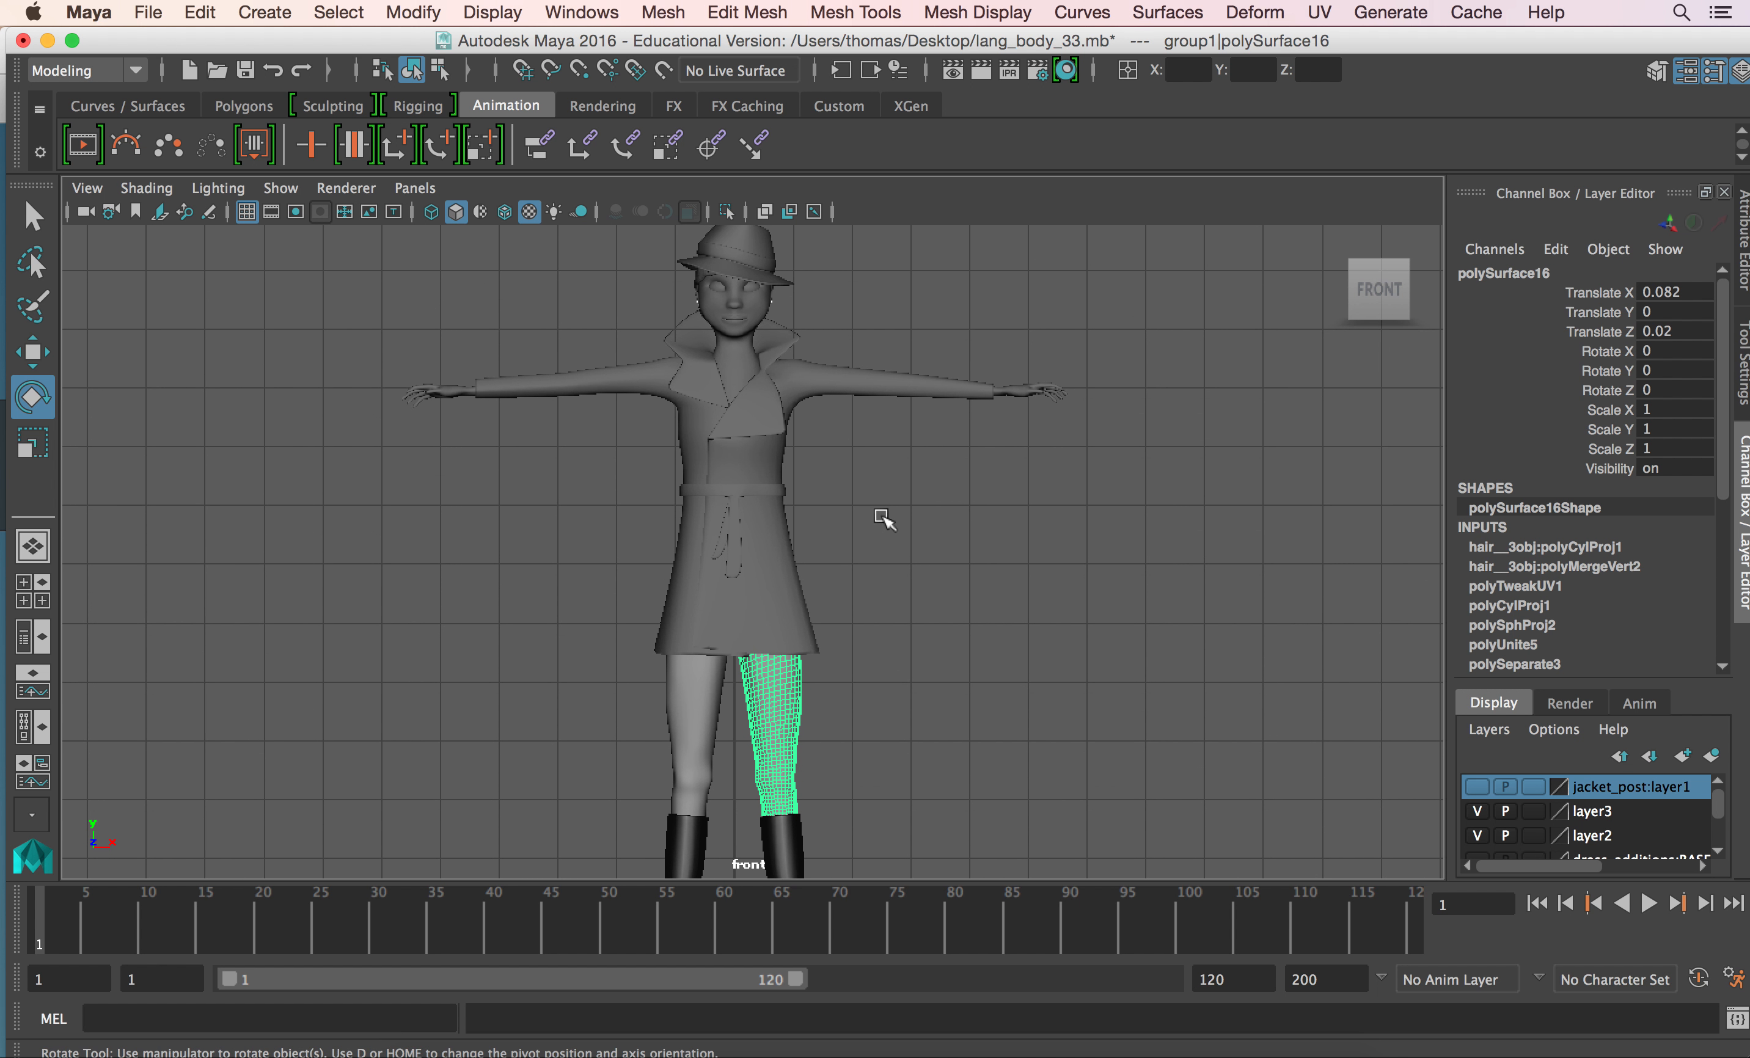
pyautogui.click(729, 571)
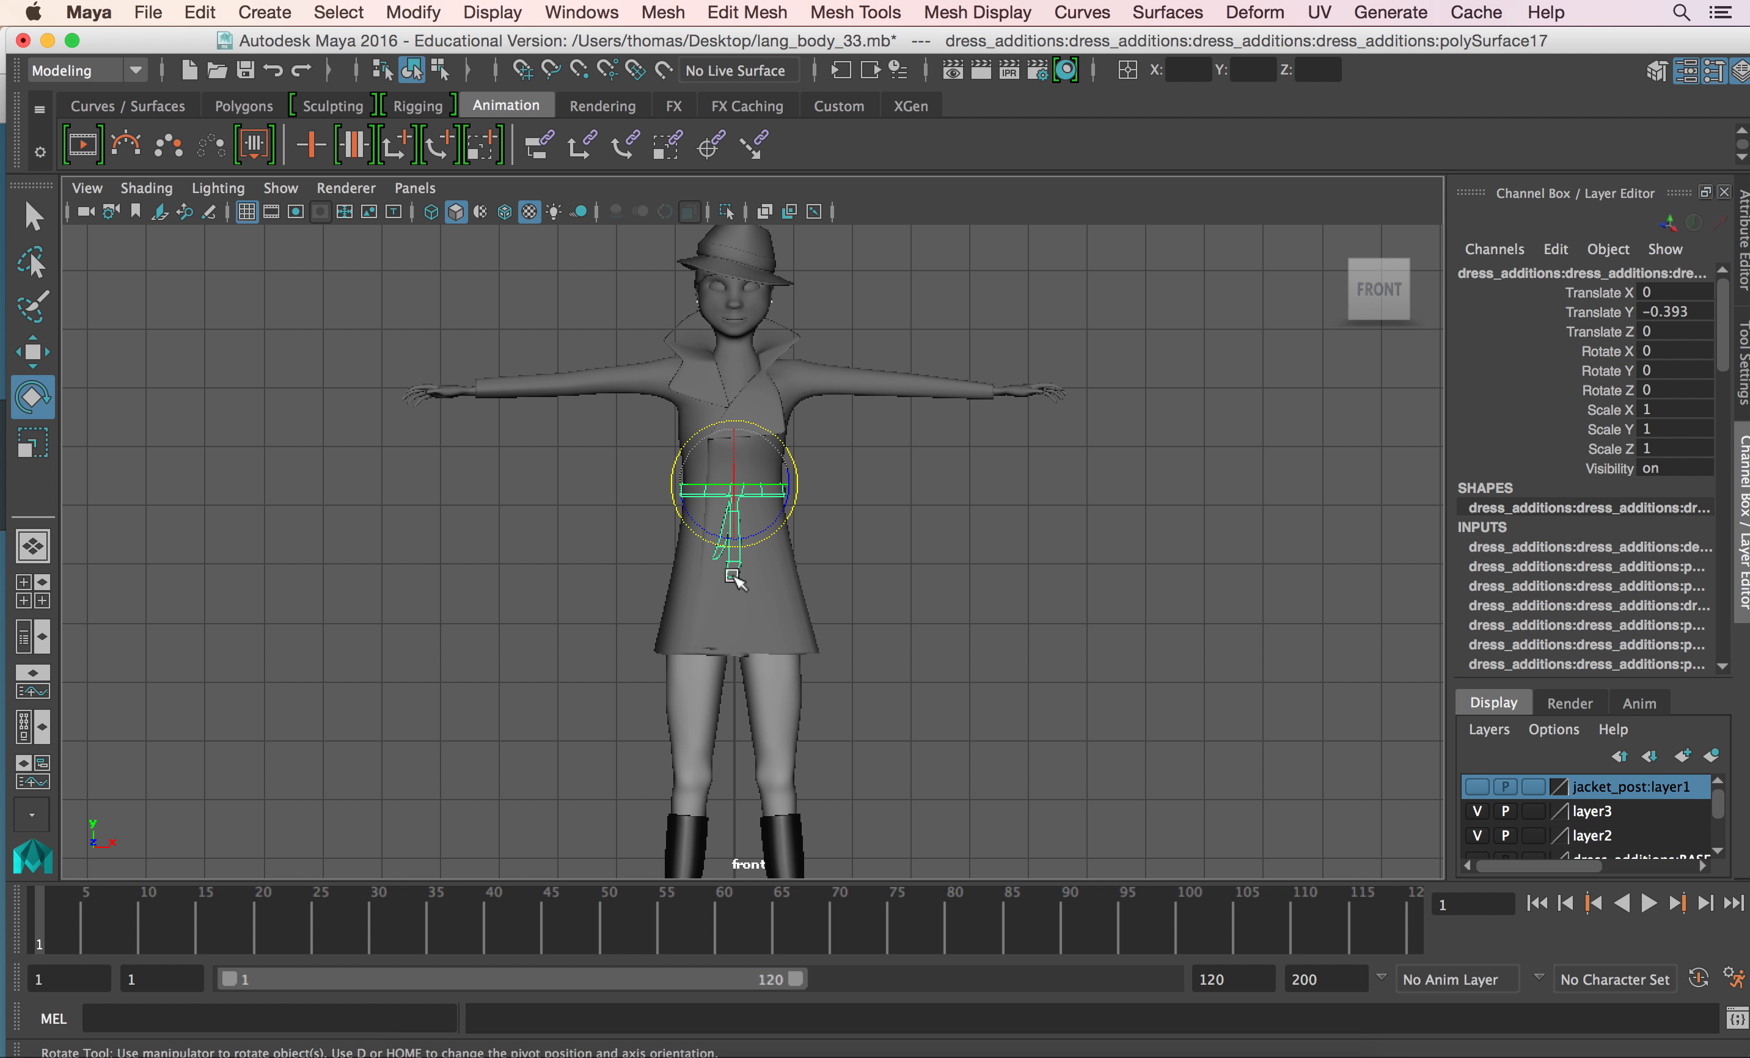
pyautogui.click(781, 589)
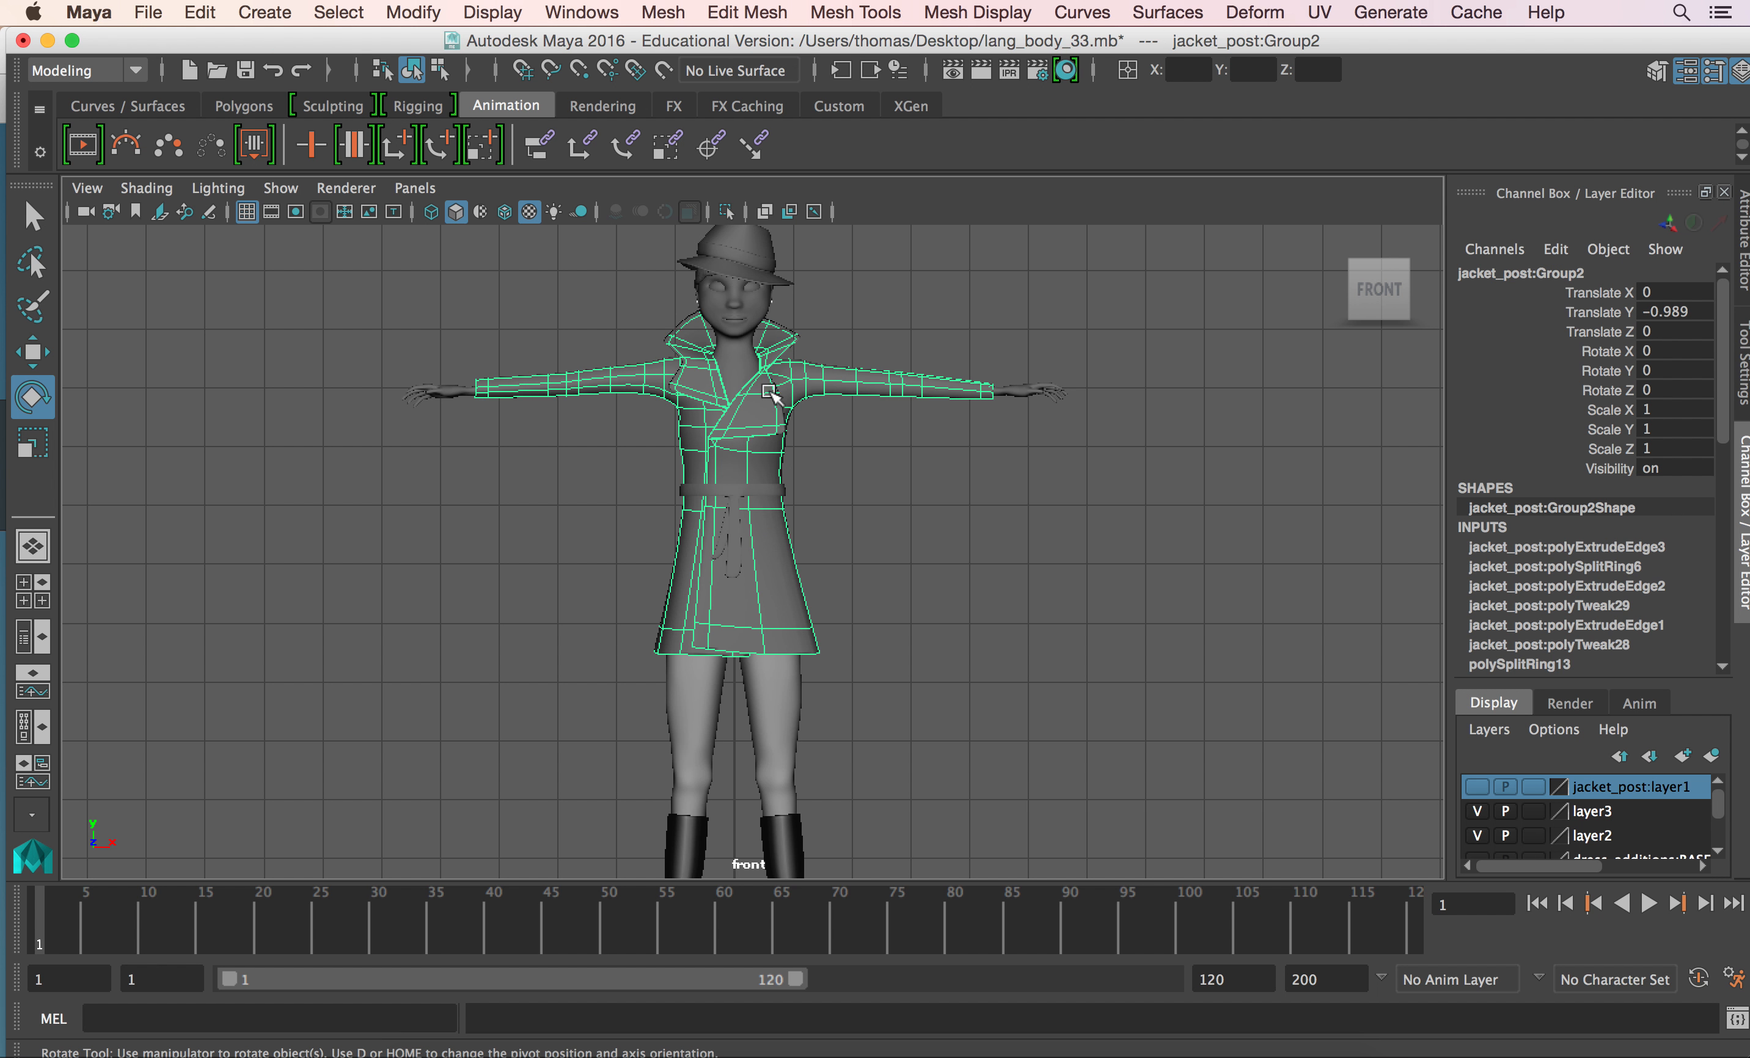
pyautogui.click(761, 300)
pyautogui.click(836, 298)
pyautogui.click(769, 254)
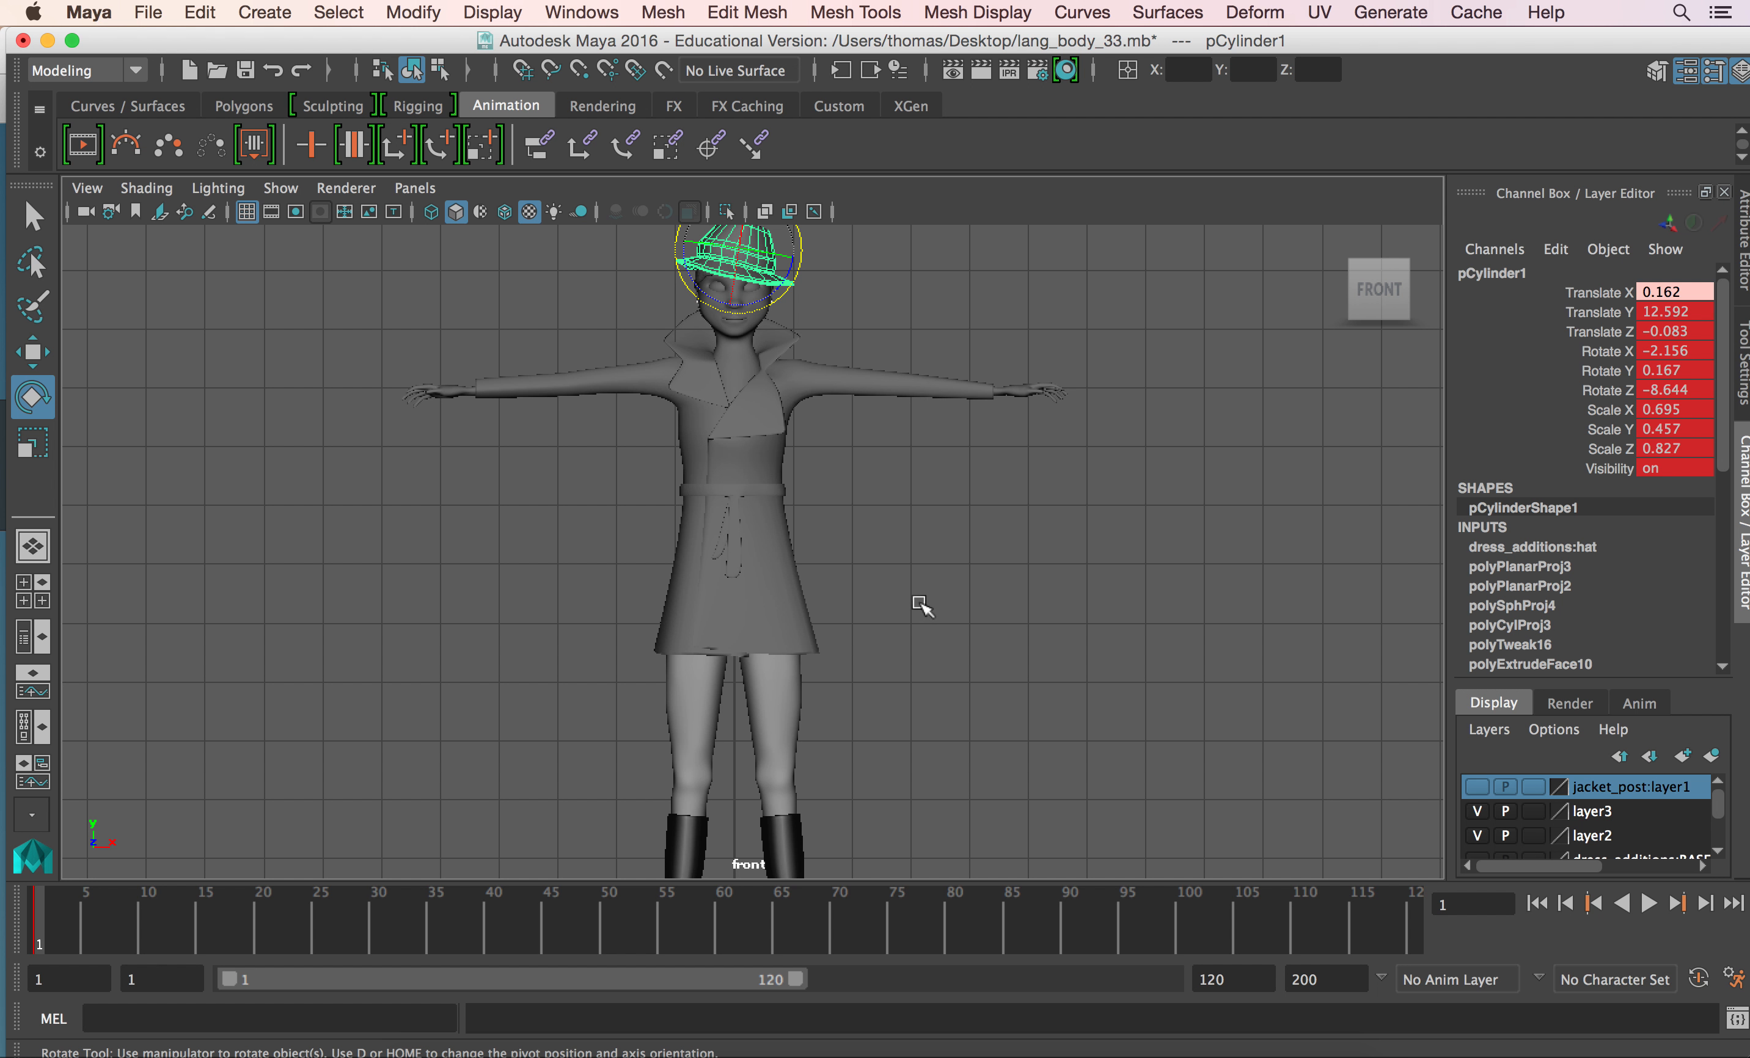
pyautogui.click(743, 495)
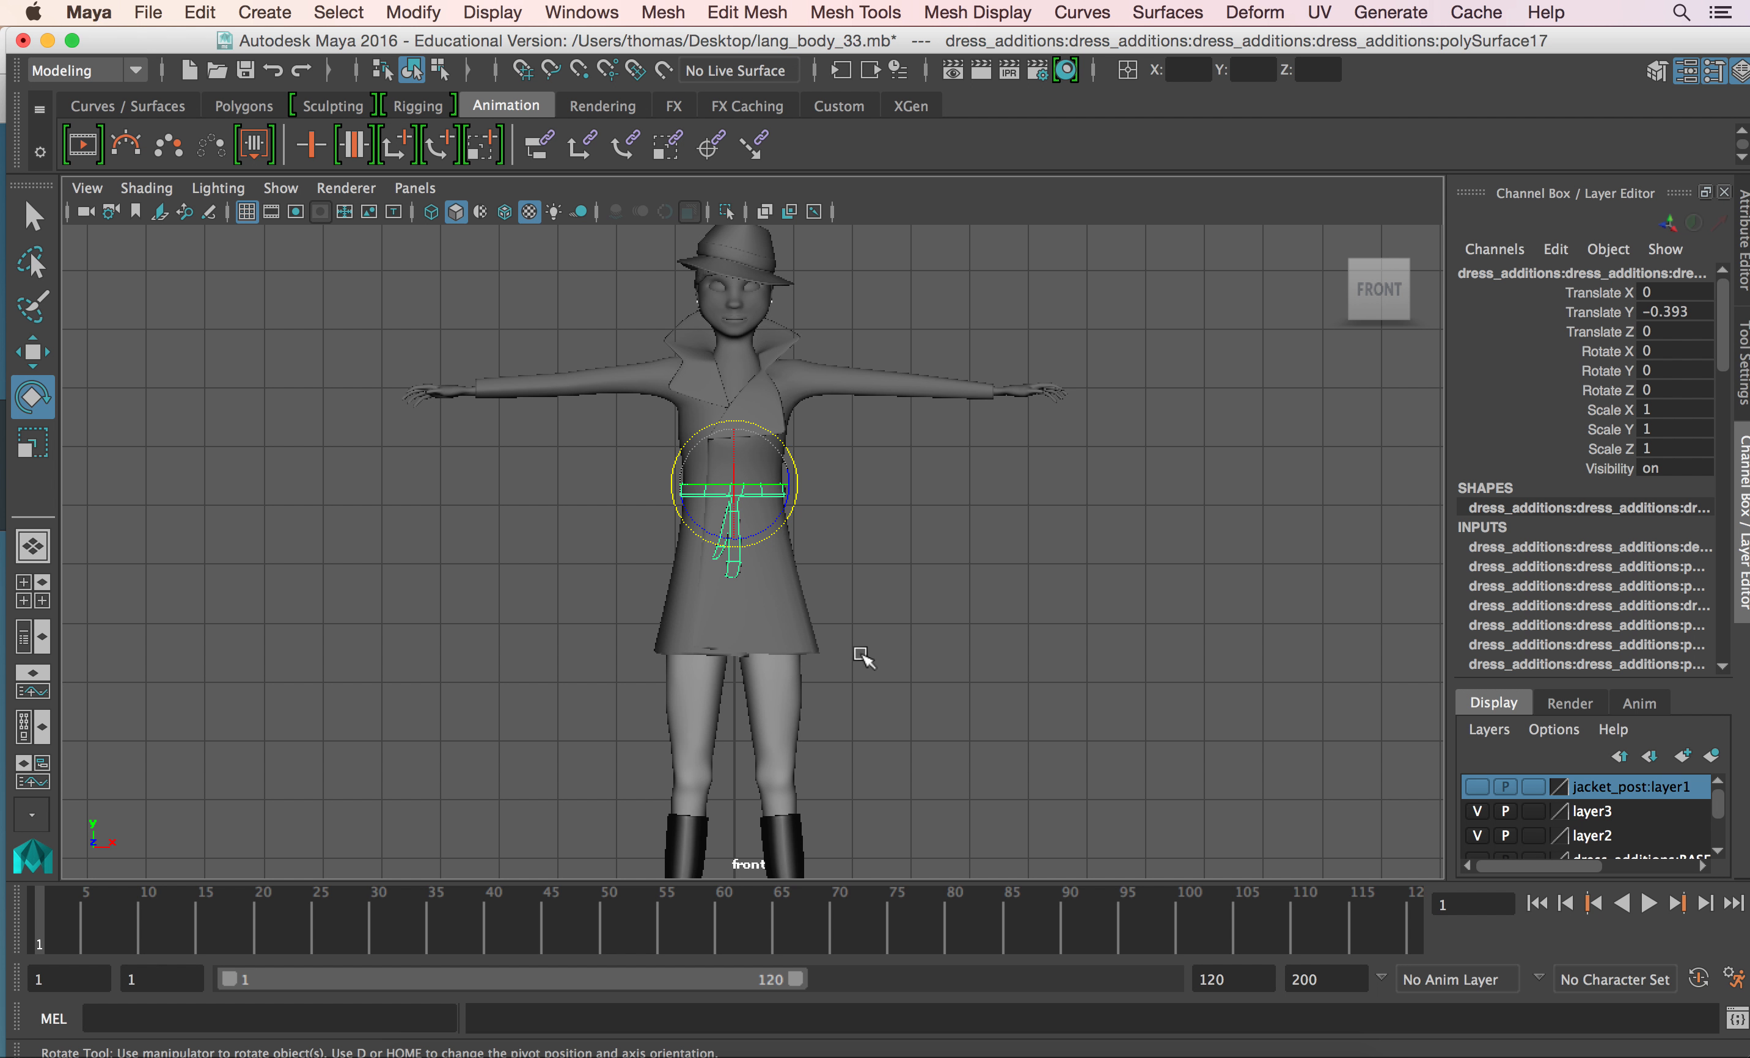
# Inspect the jacket mesh's whole UV layout in the UV Editor, close the editor and deselect the jacket.
pyautogui.click(784, 608)
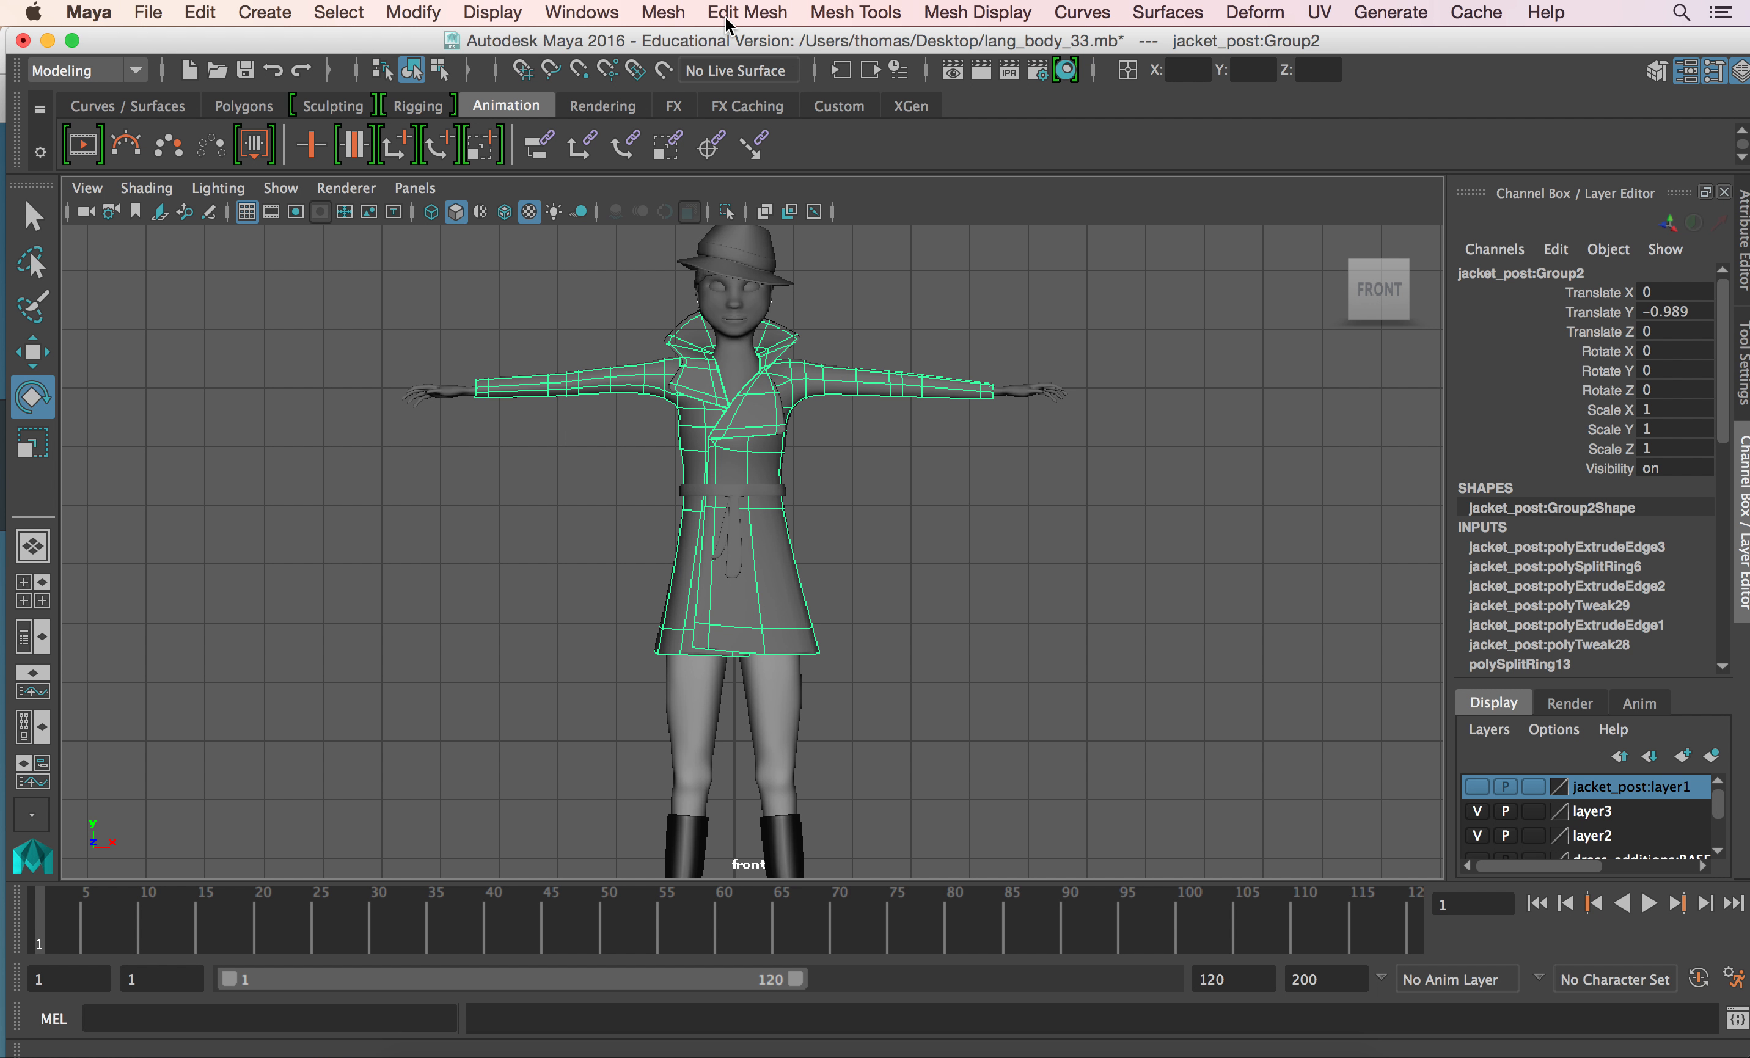
pyautogui.click(619, 13)
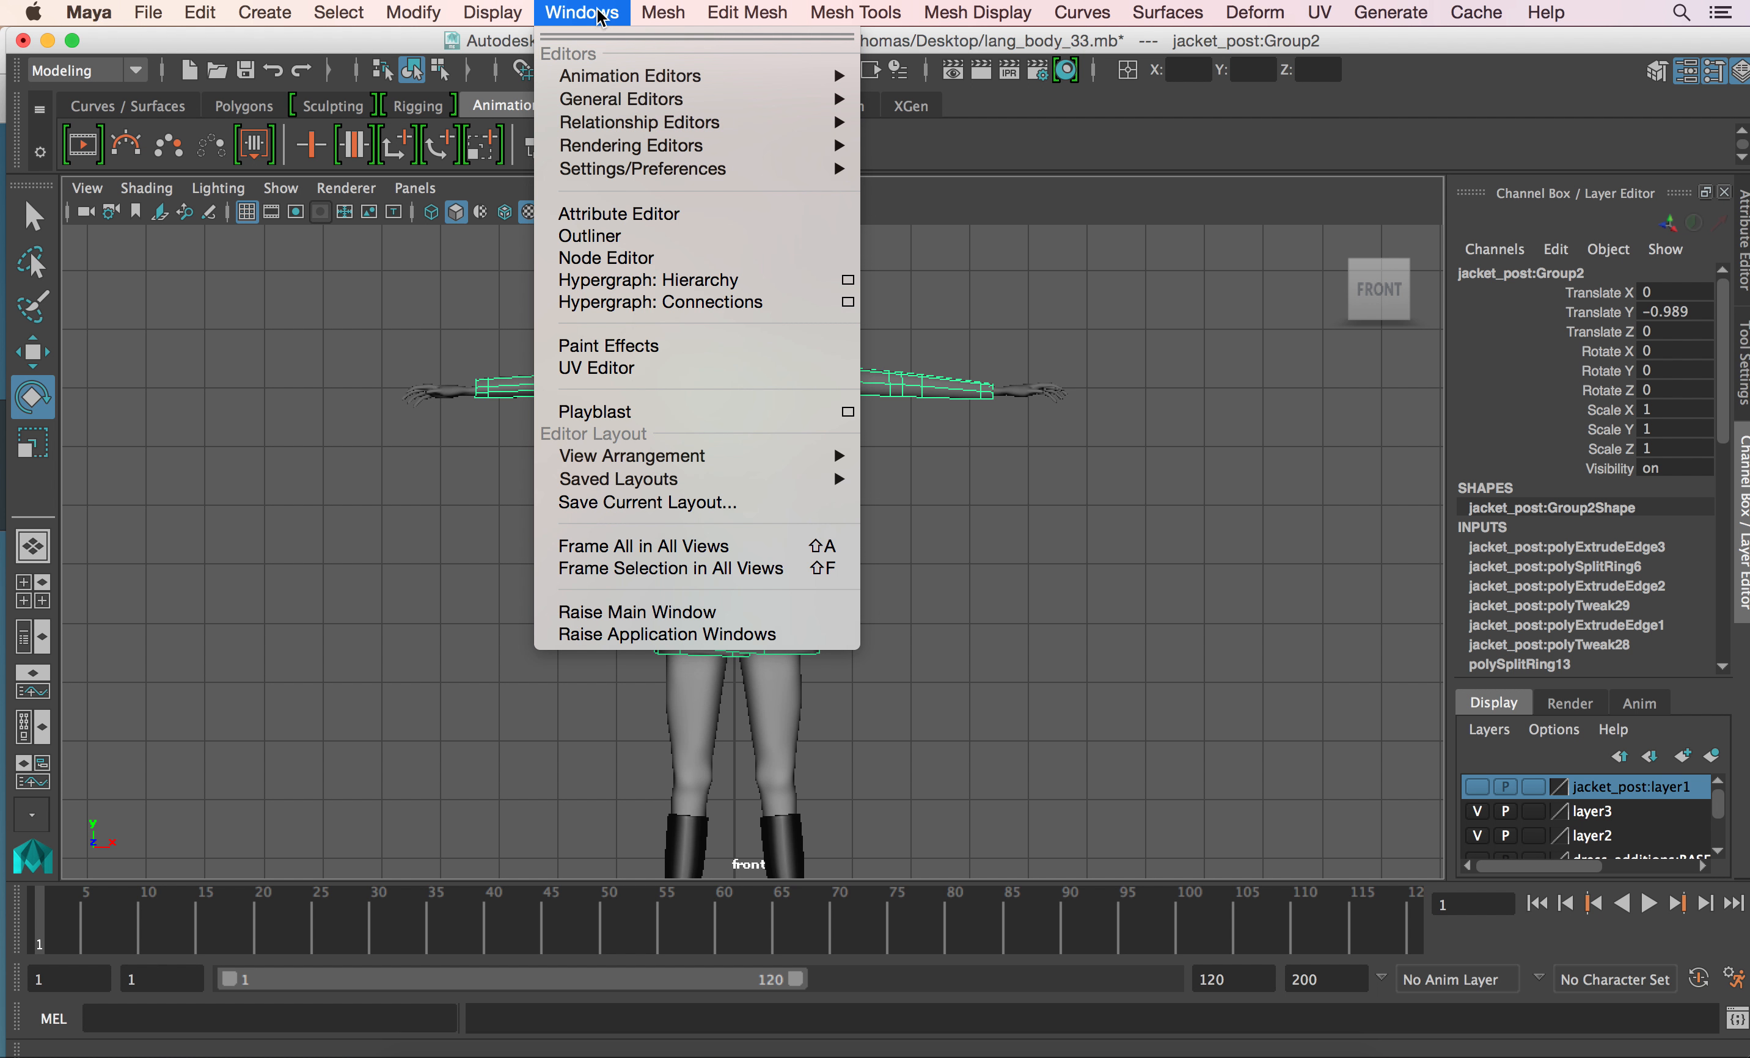
pyautogui.click(679, 371)
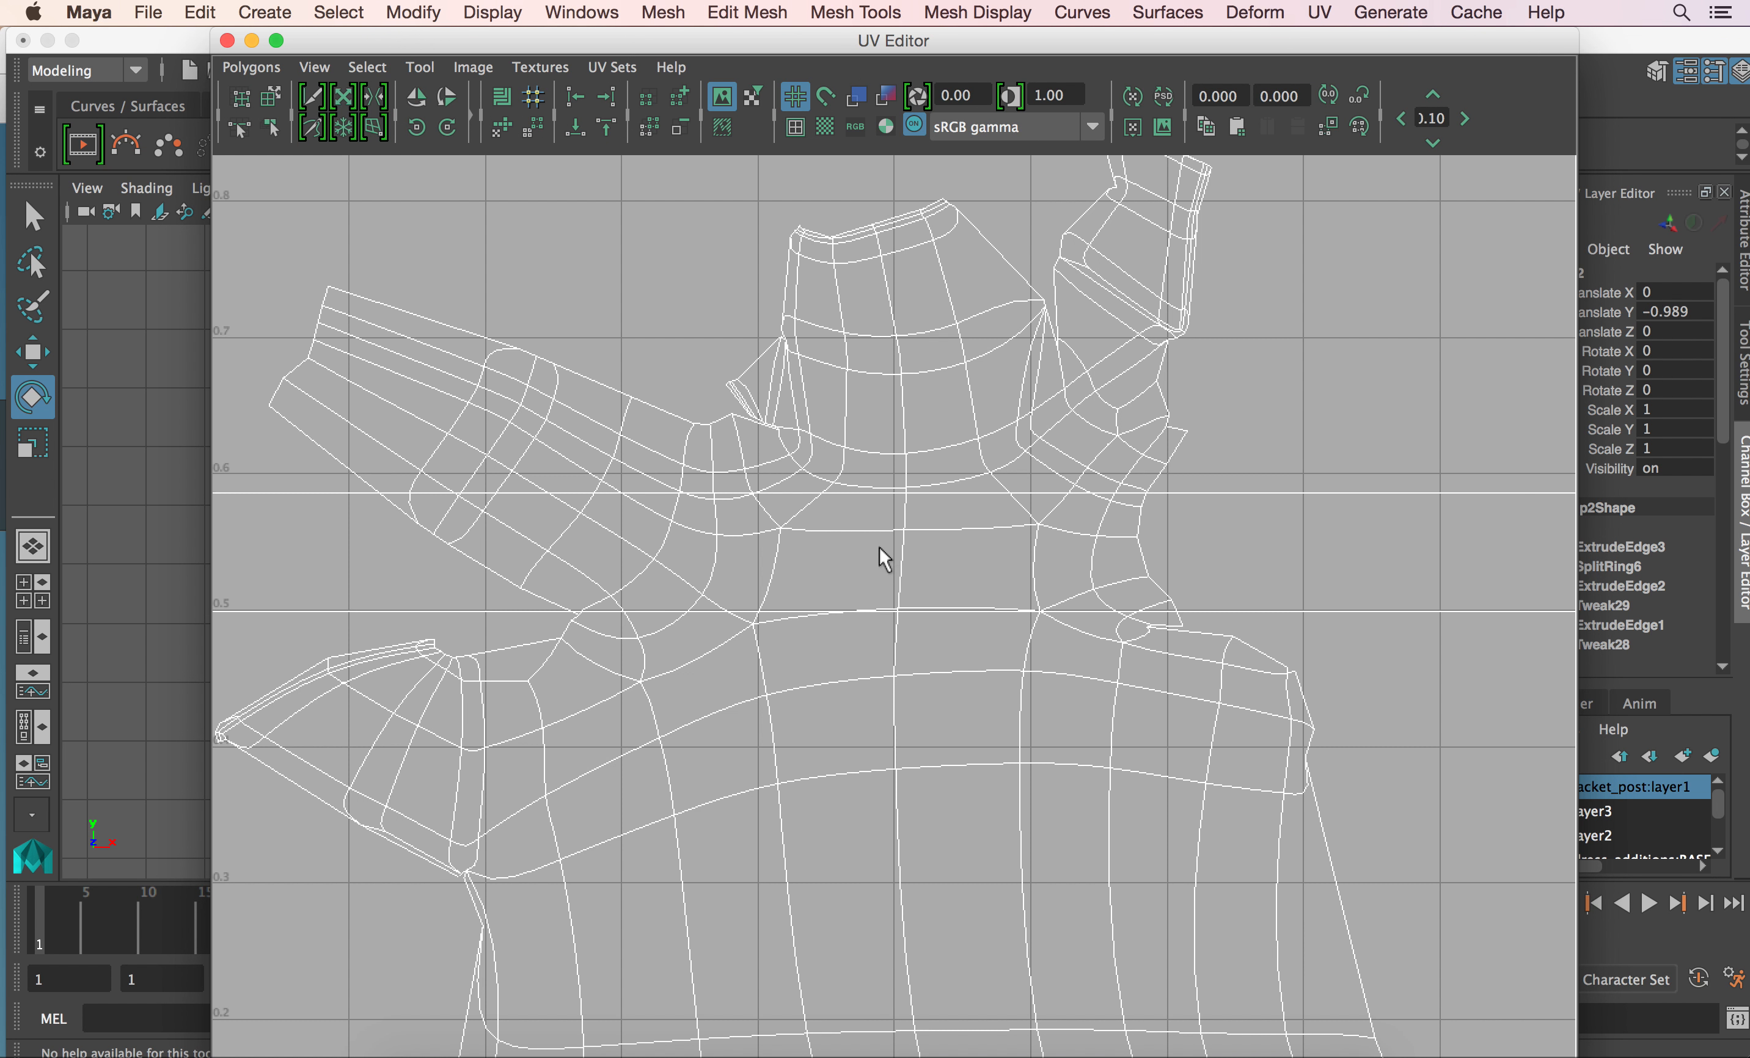
pyautogui.scroll(-5, 861, 546)
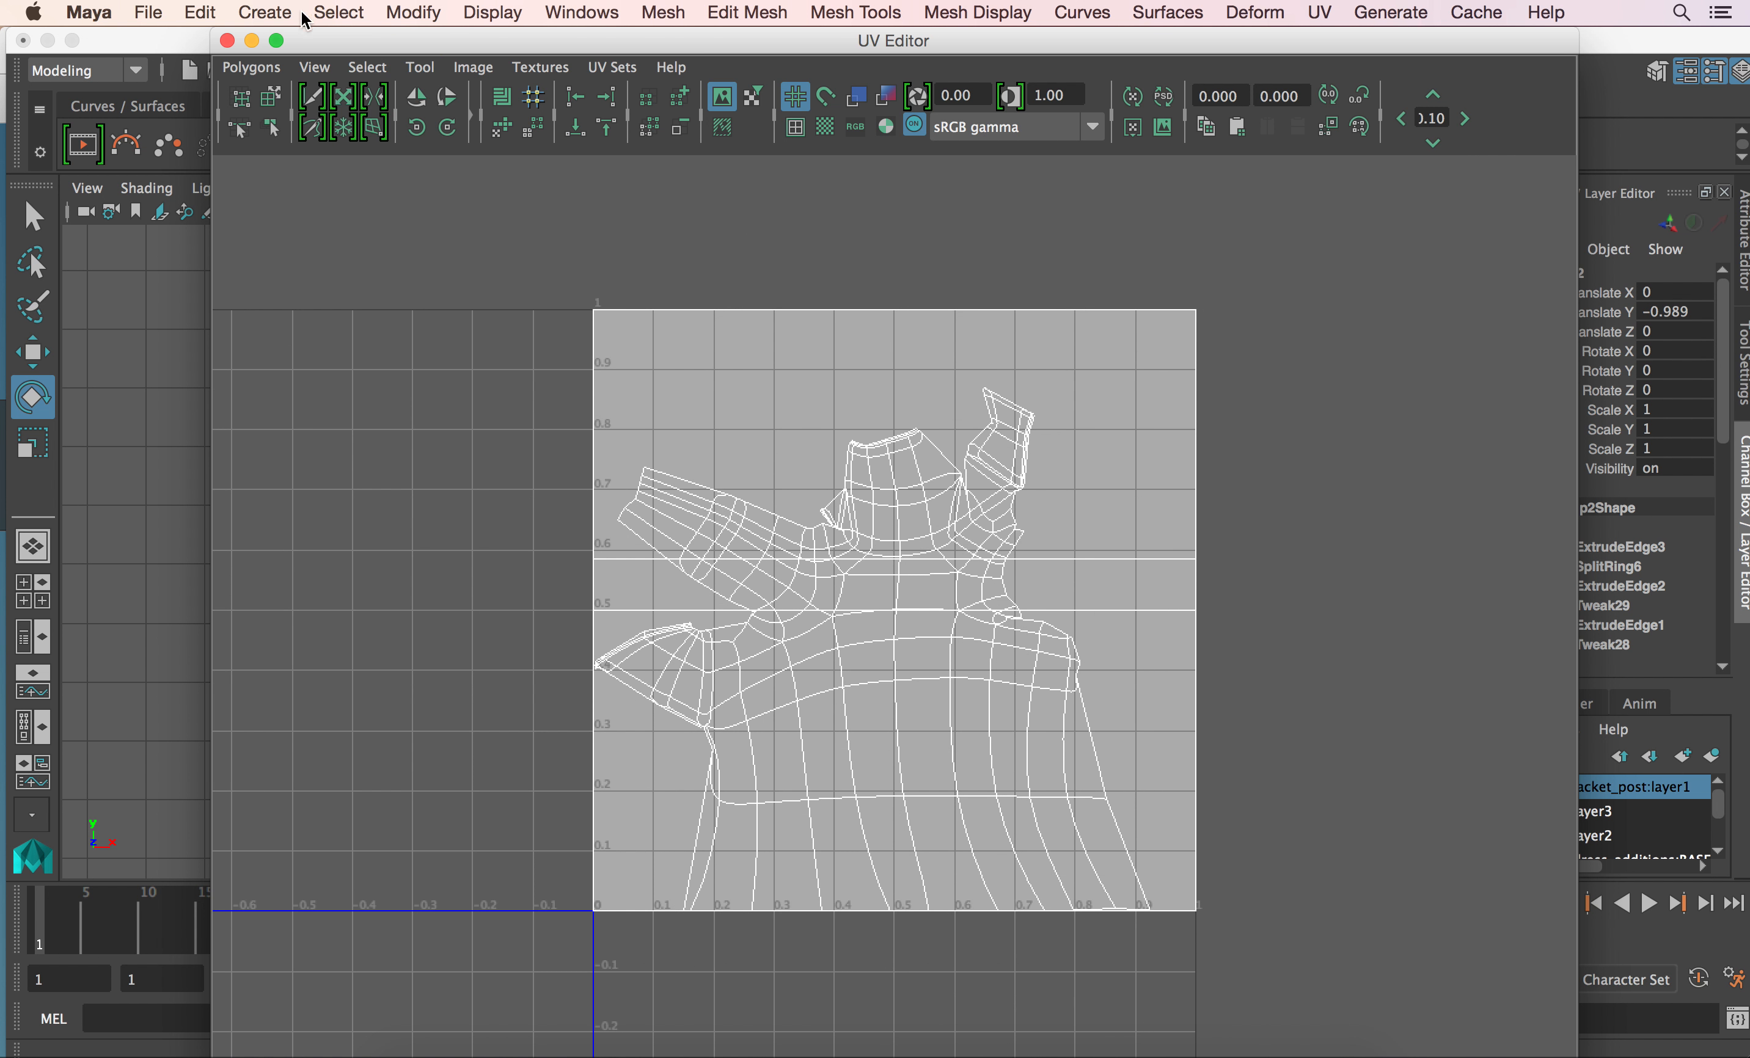
pyautogui.click(227, 41)
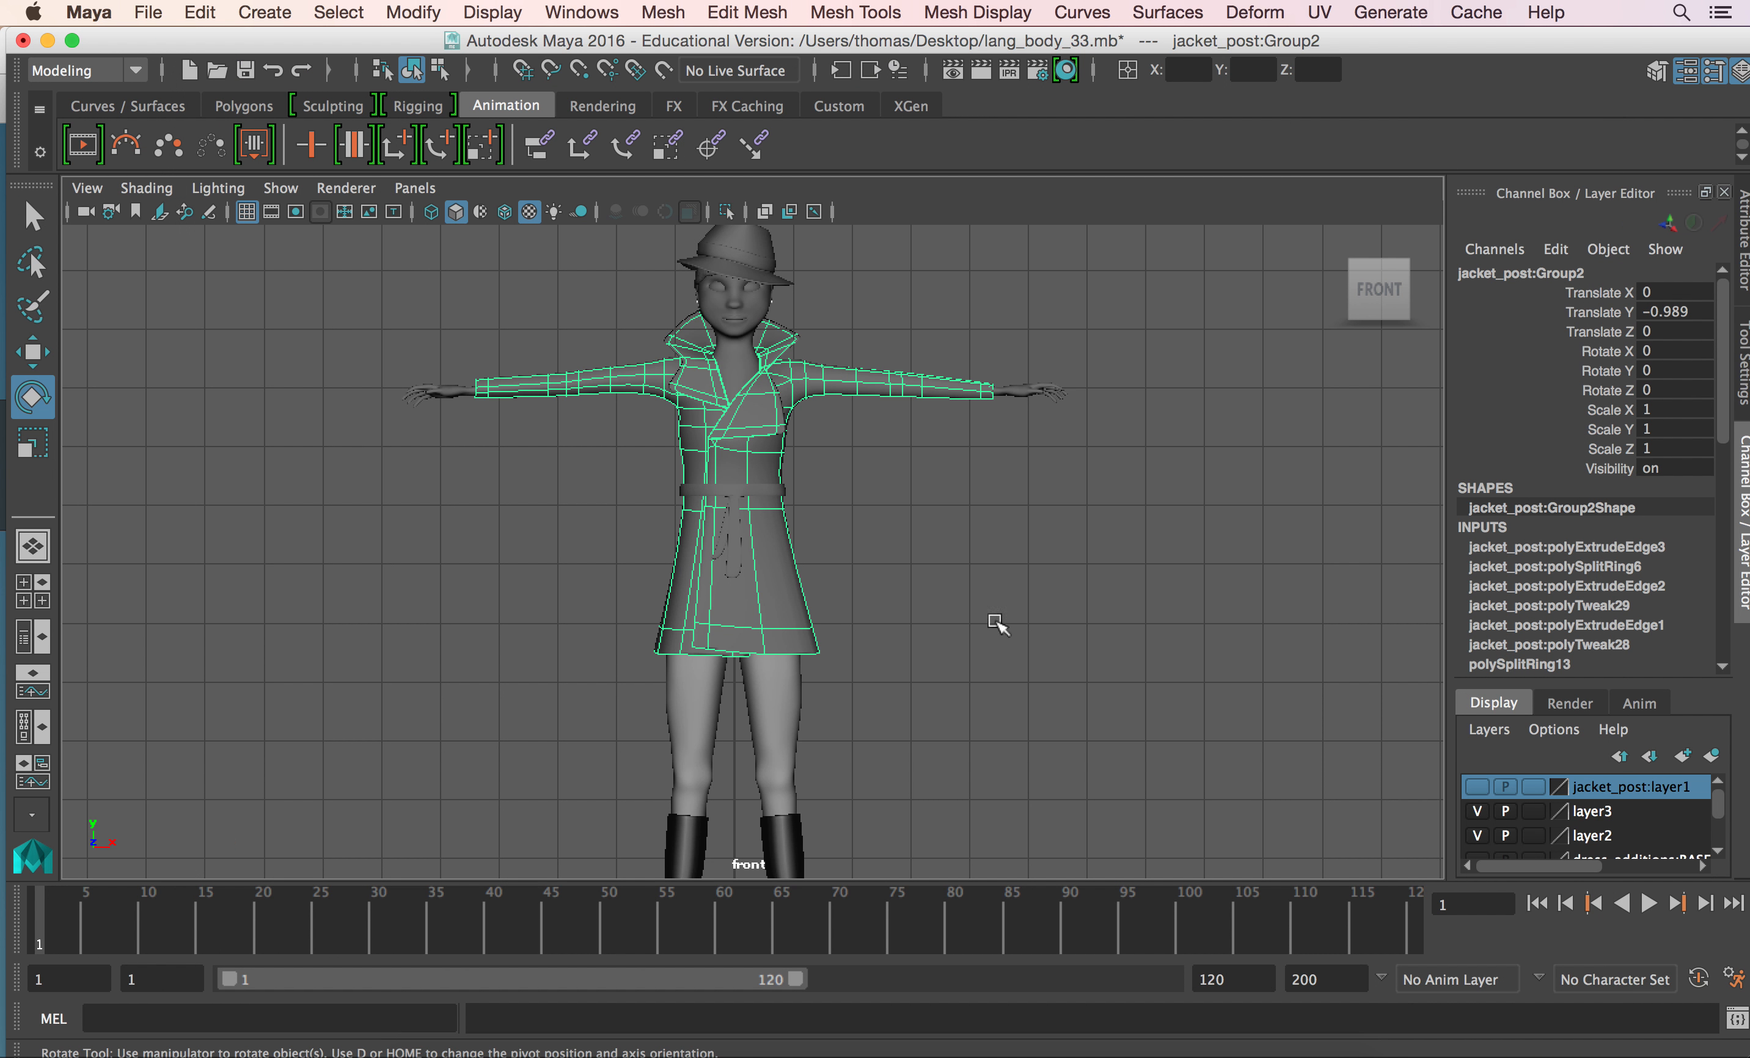
pyautogui.click(876, 559)
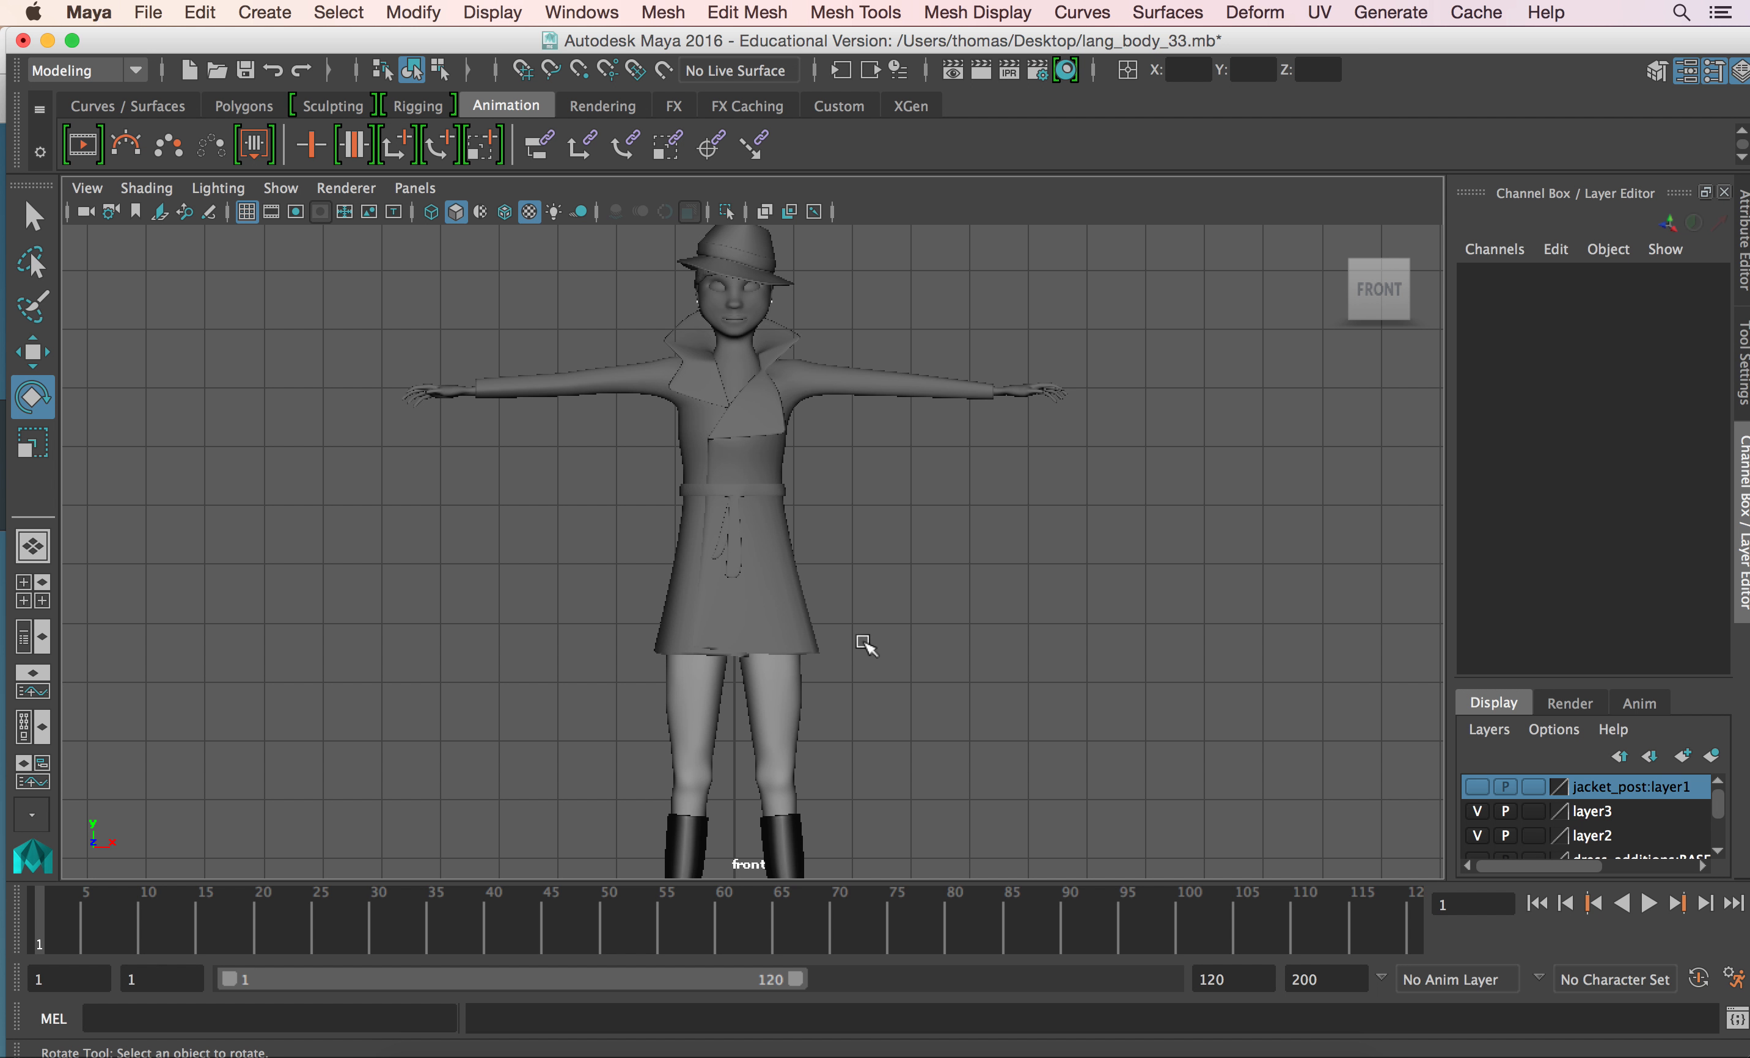
# Review the construction history inputs of the jacket, both leg meshes and the left boot.
pyautogui.keyDown('alt'); pyautogui.moveTo(859, 641); pyautogui.dragTo(856, 581, button='middle'); pyautogui.keyUp('alt')
pyautogui.keyDown('alt'); pyautogui.moveTo(919, 611); pyautogui.dragTo(653, 556, button='right'); pyautogui.keyUp('alt')
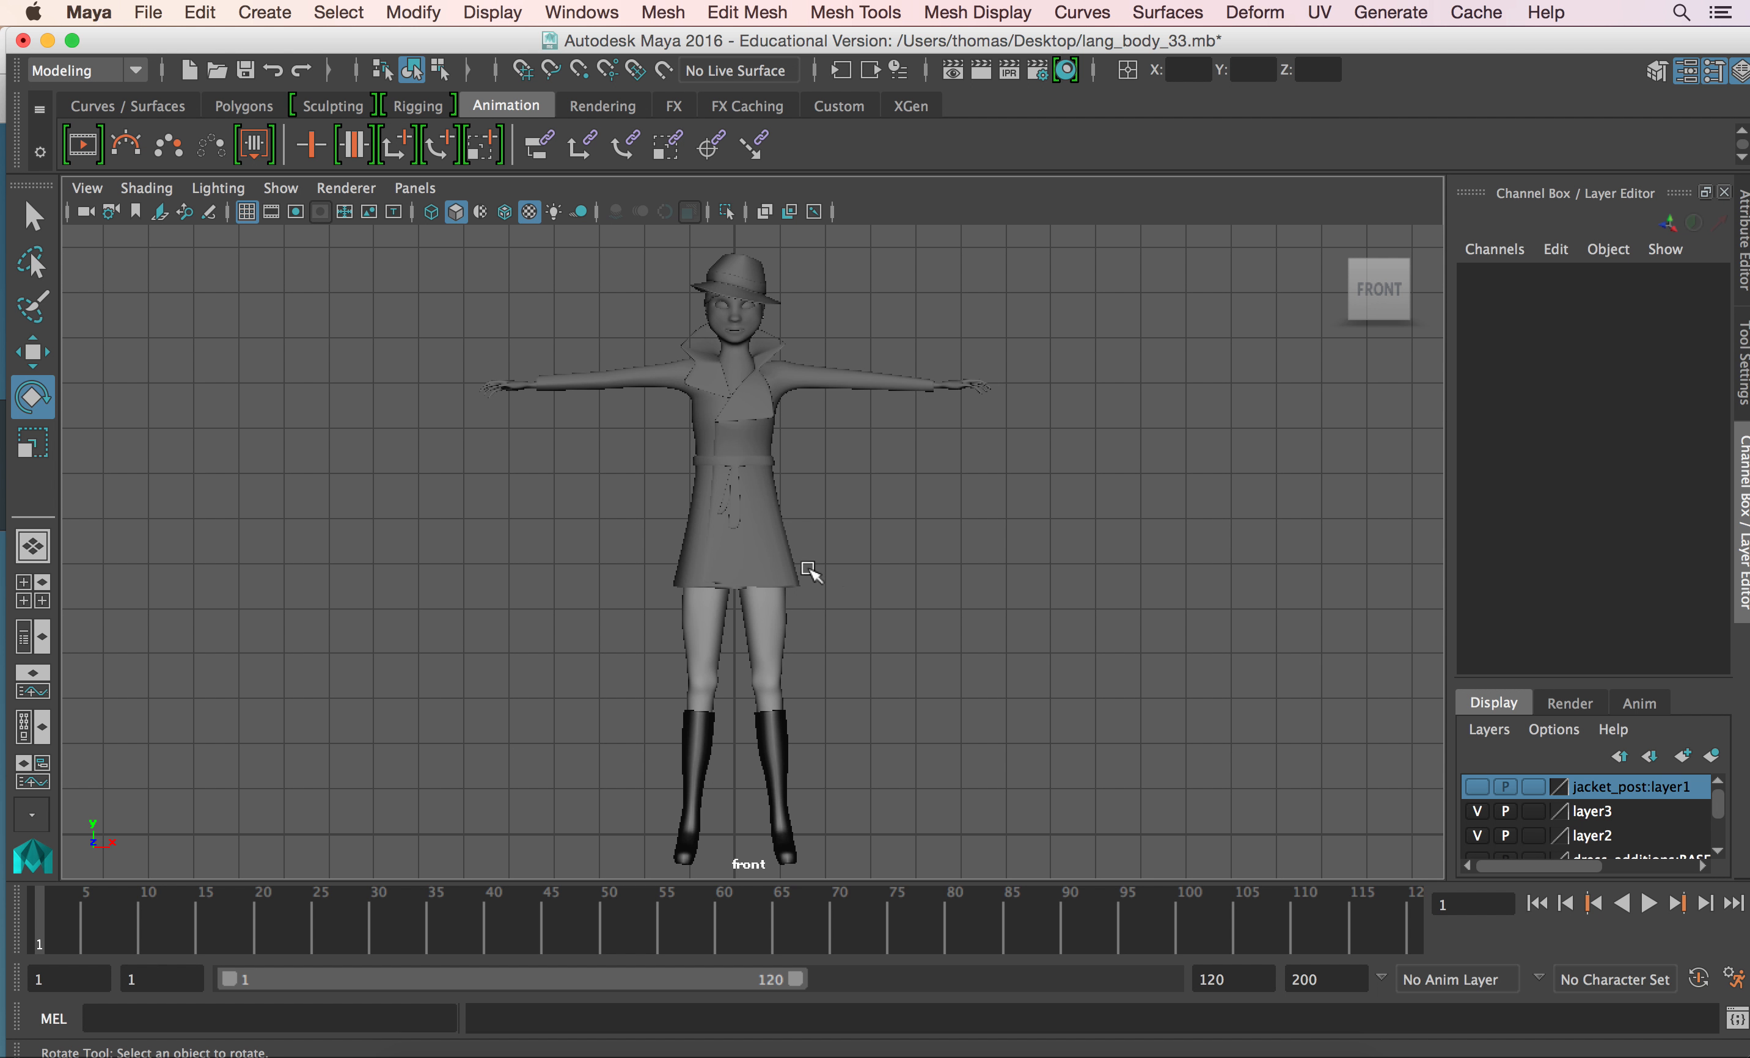
pyautogui.click(777, 557)
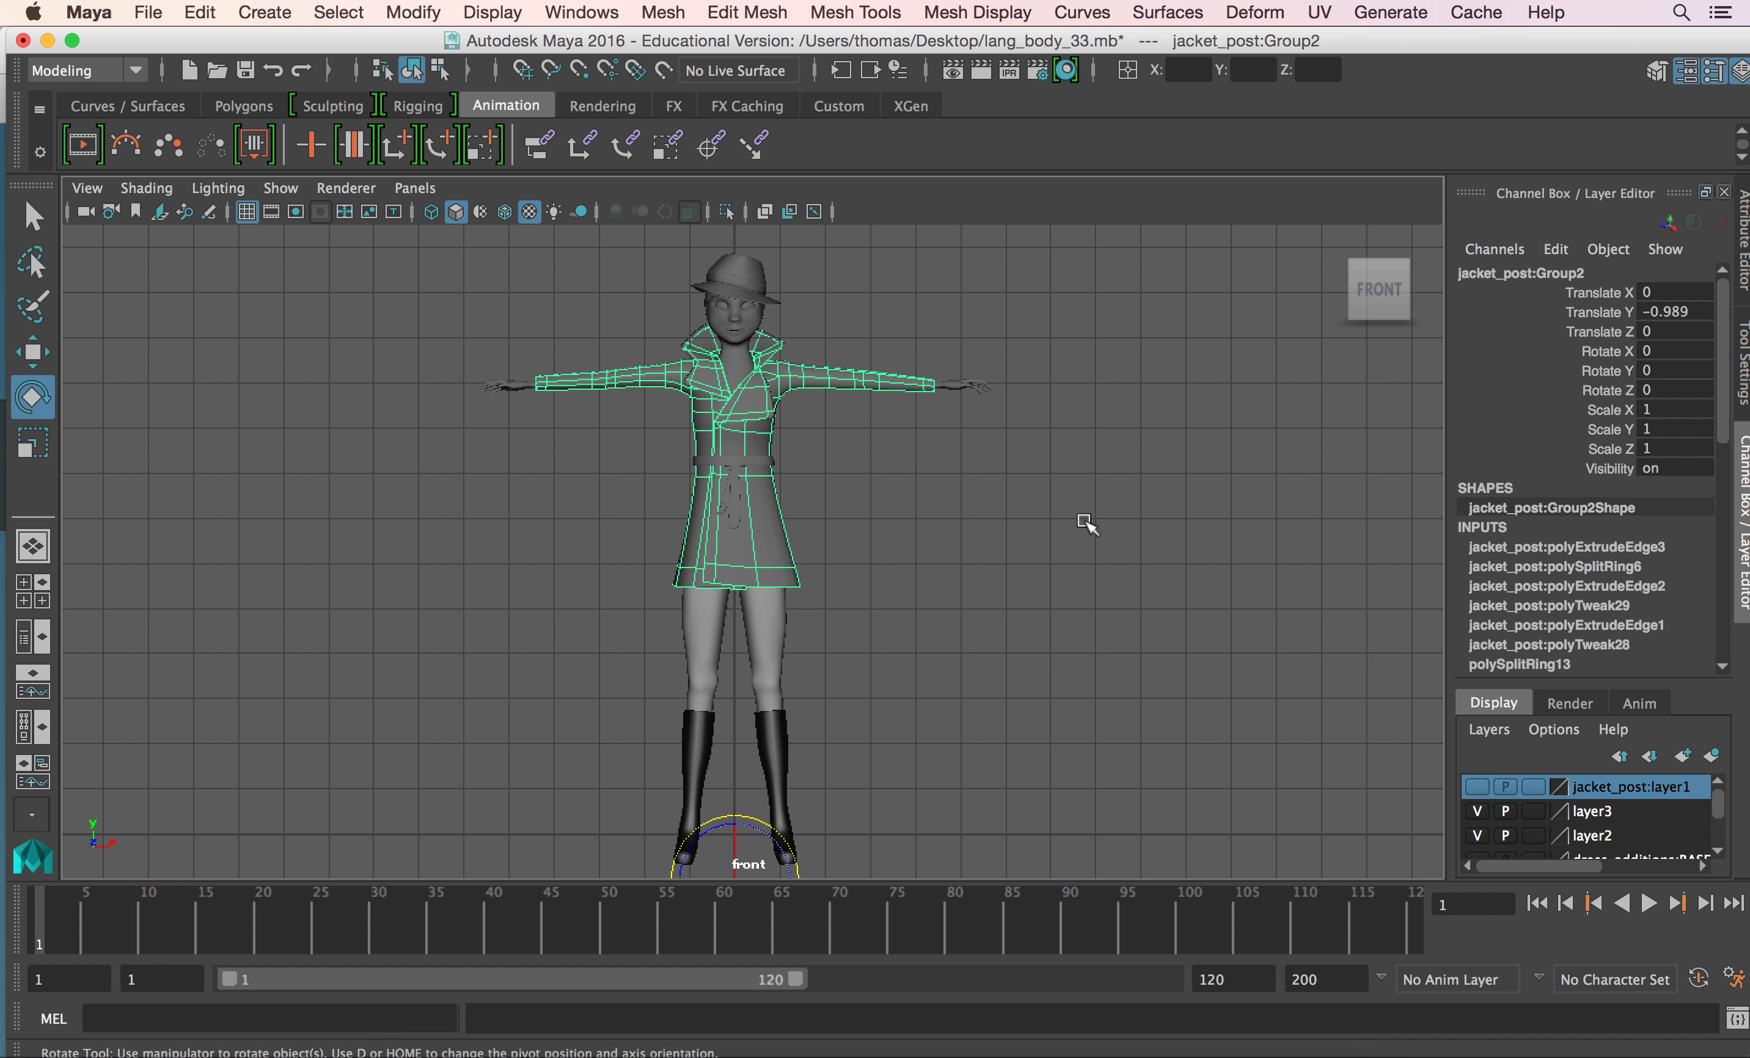
pyautogui.click(1746, 258)
pyautogui.click(1746, 350)
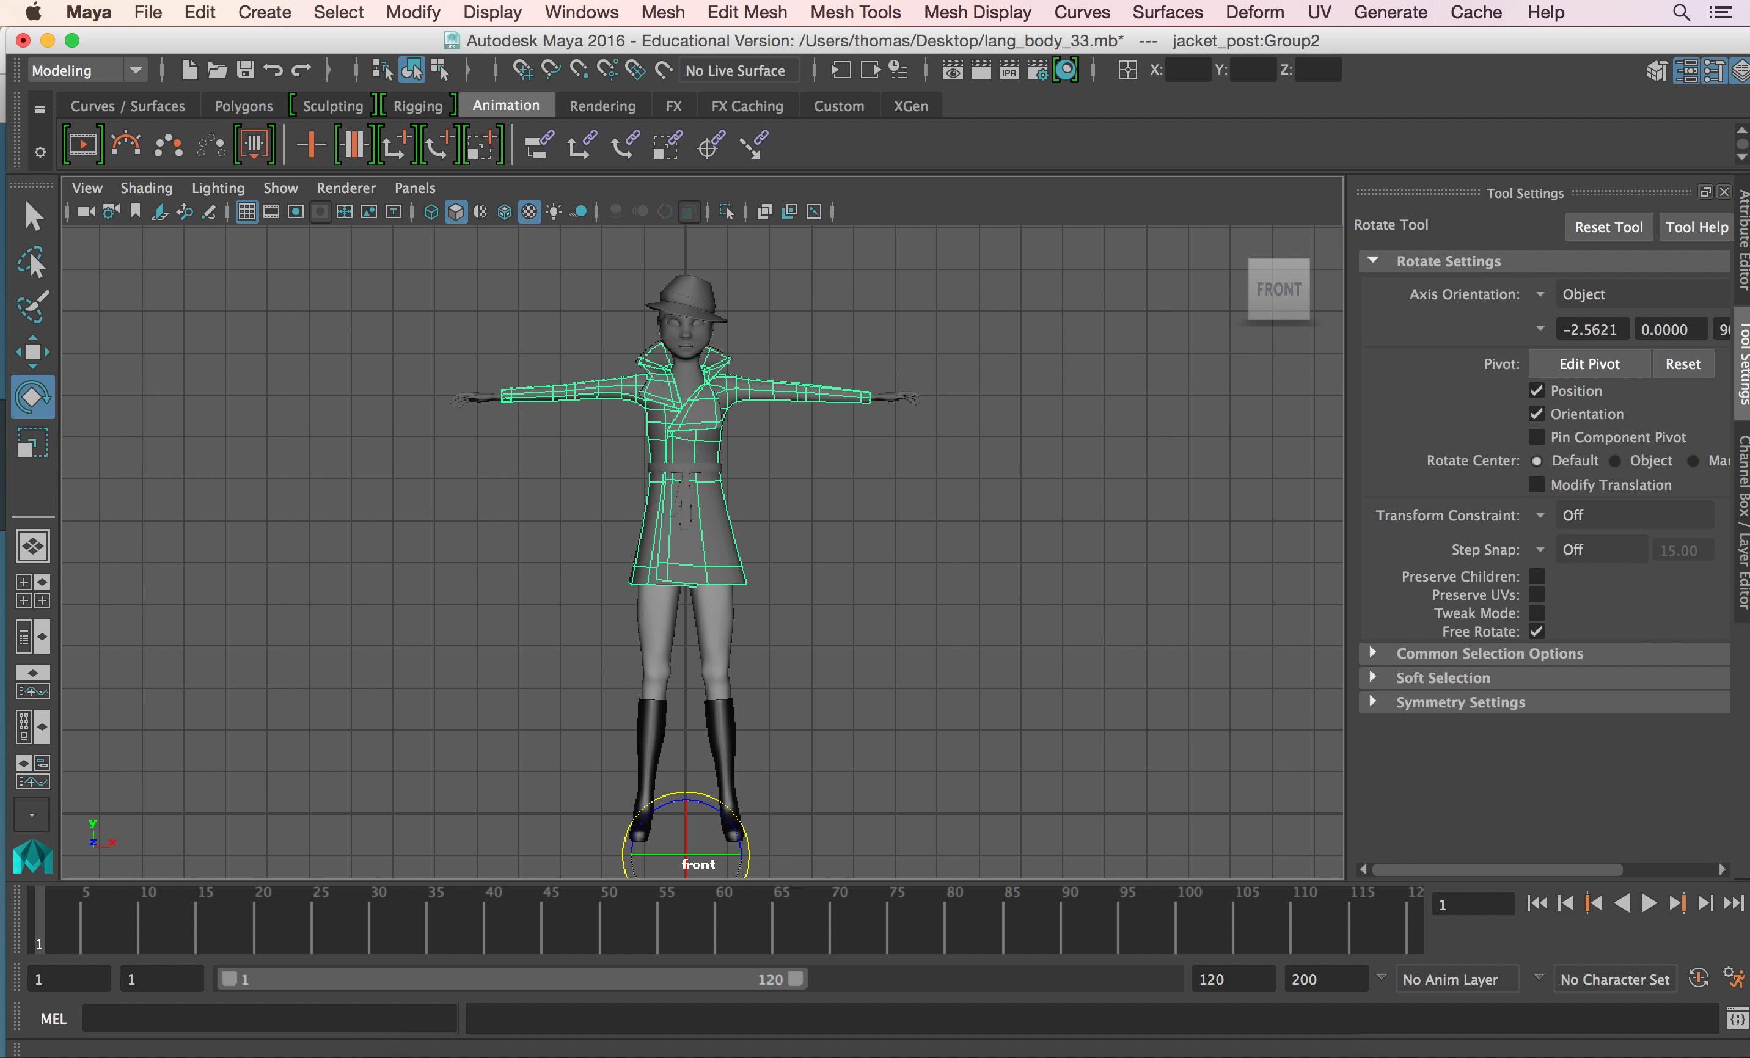
pyautogui.click(1745, 467)
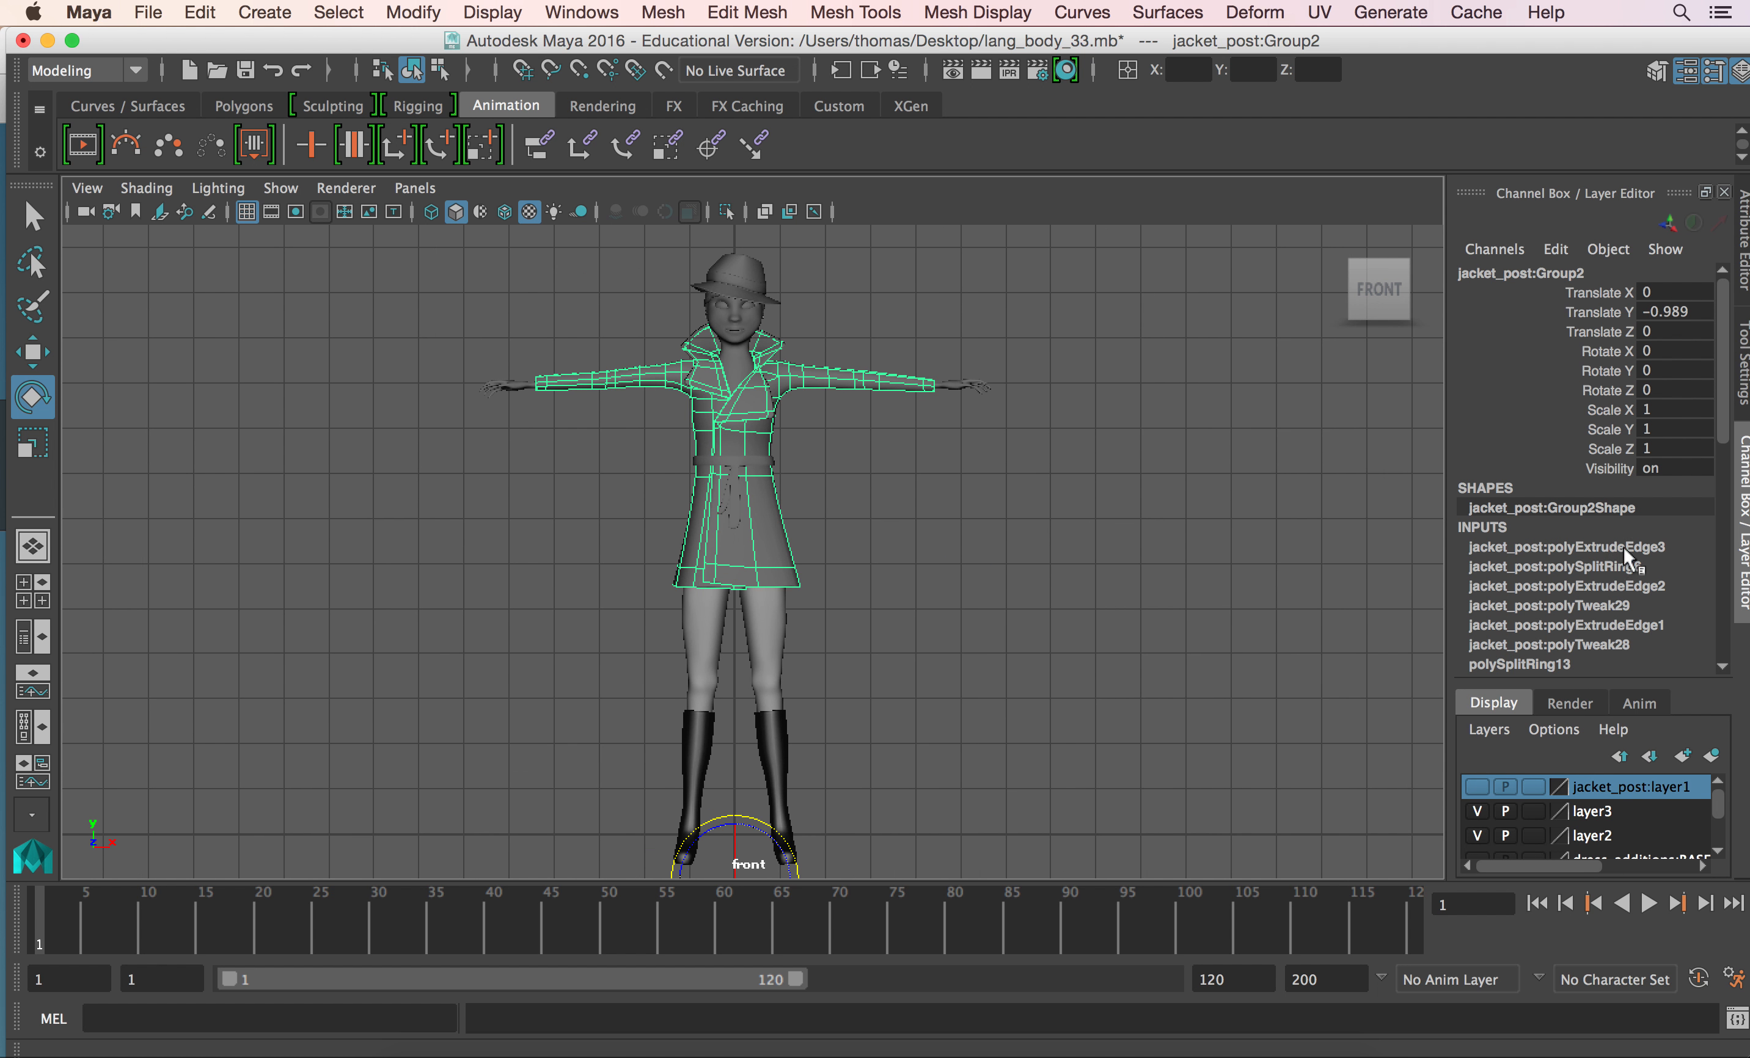
pyautogui.moveTo(1723, 431); pyautogui.dragTo(1725, 640)
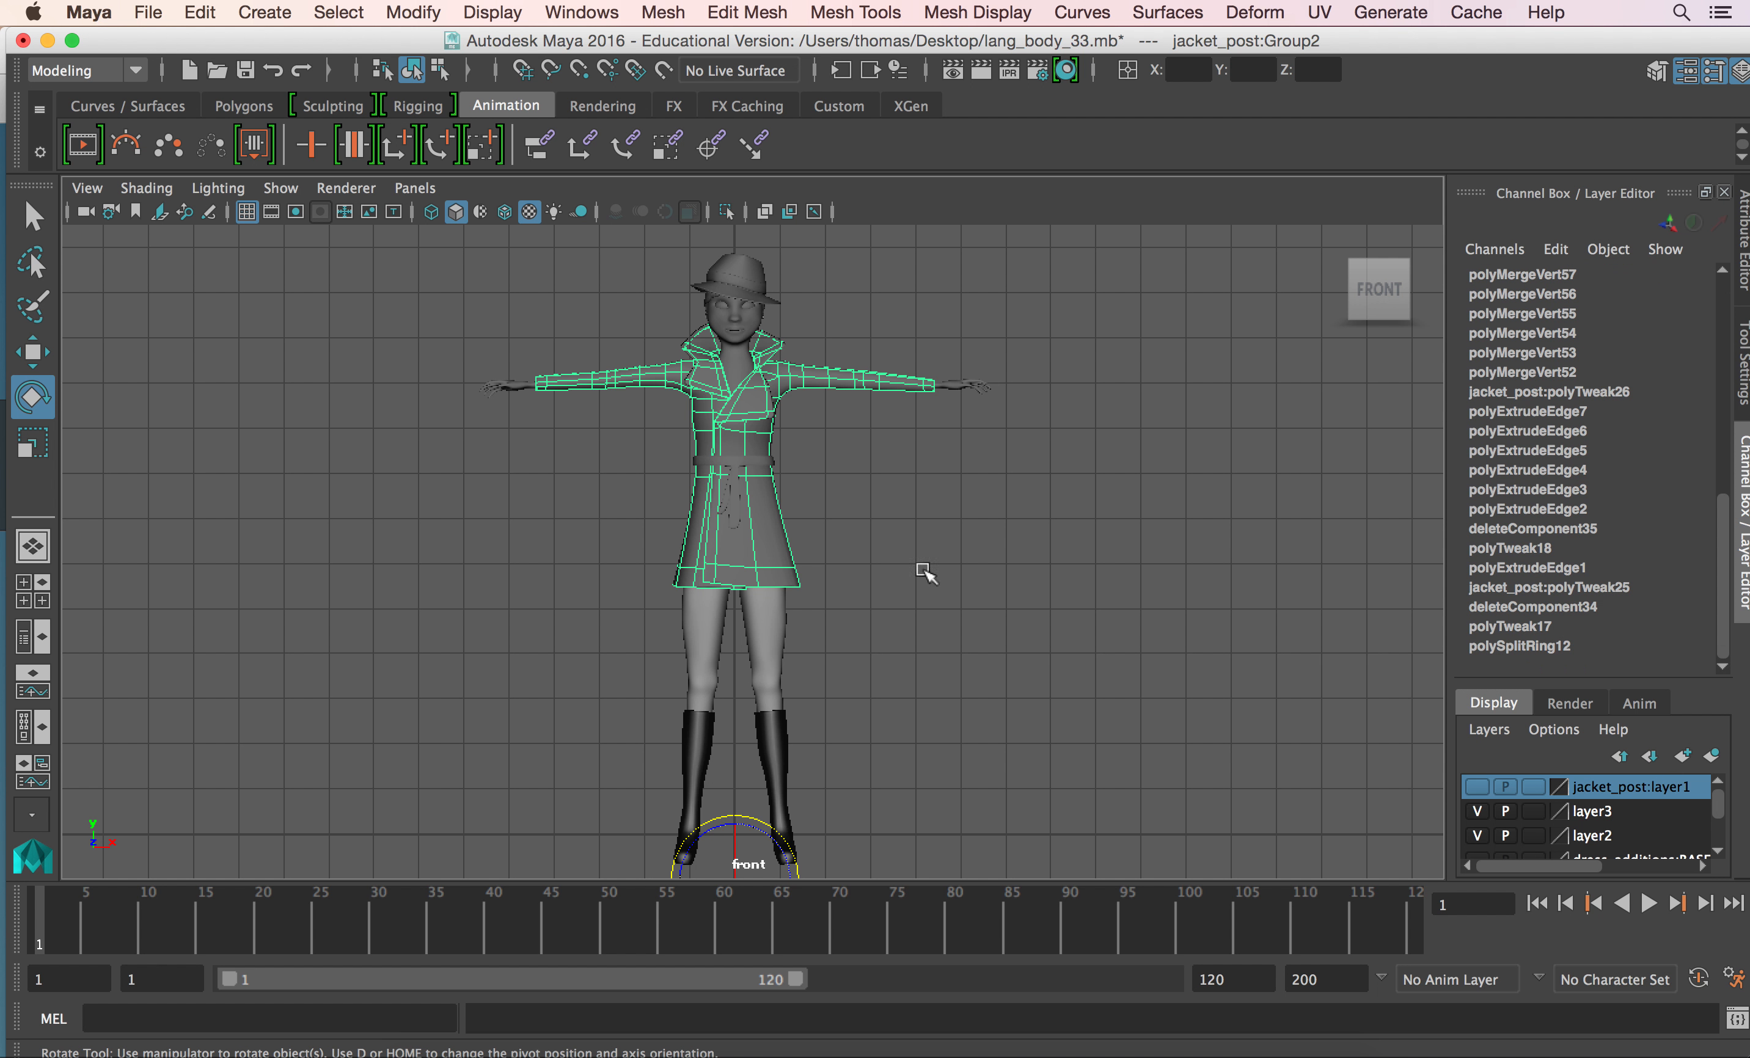
pyautogui.click(773, 616)
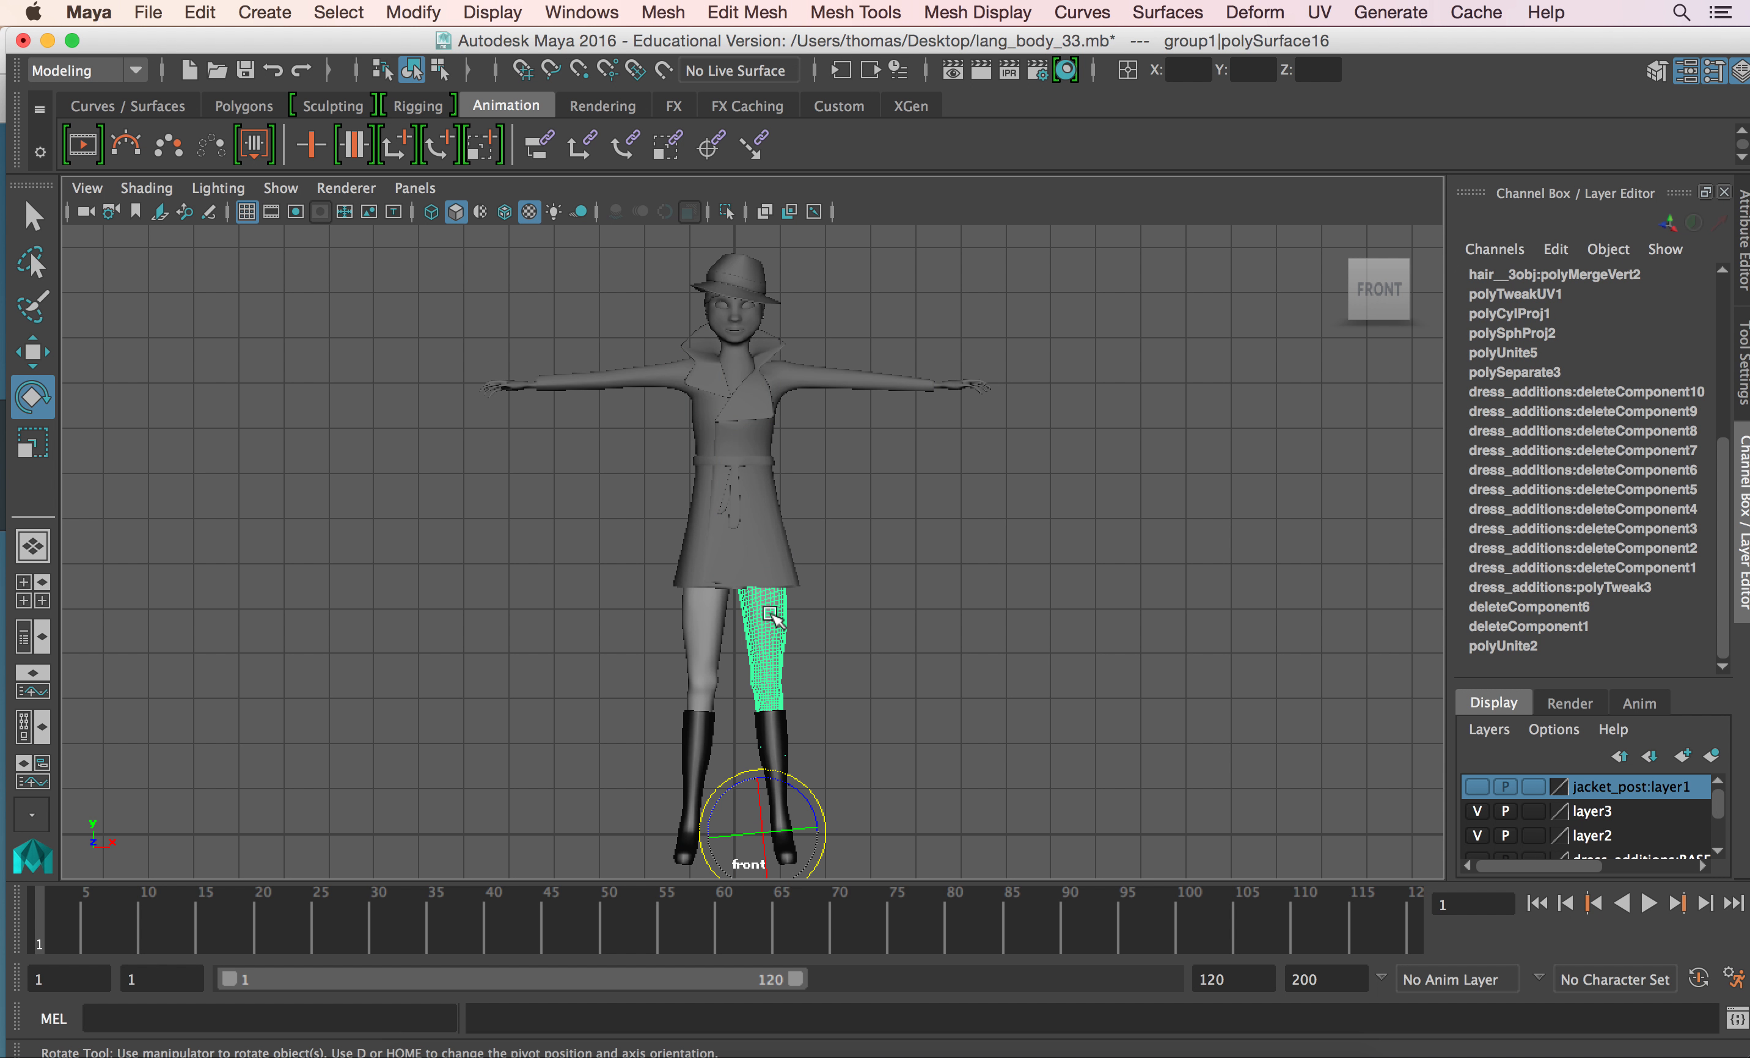
pyautogui.click(701, 639)
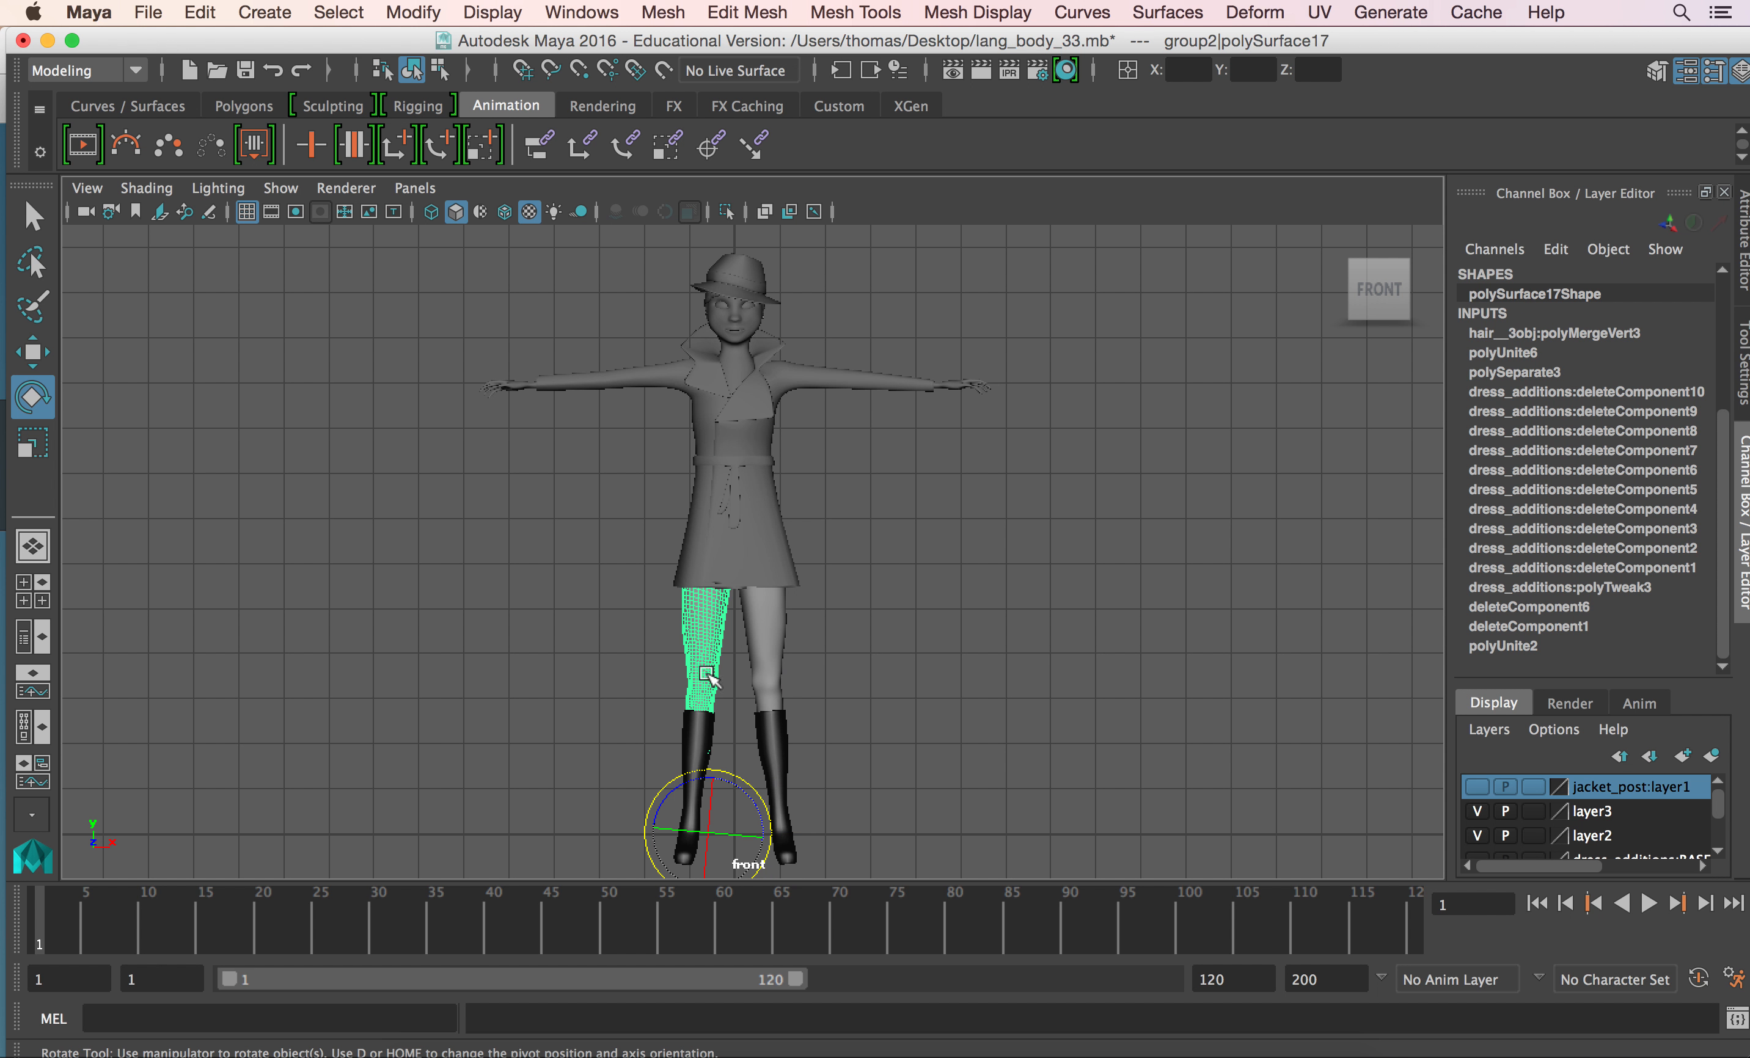
pyautogui.click(776, 727)
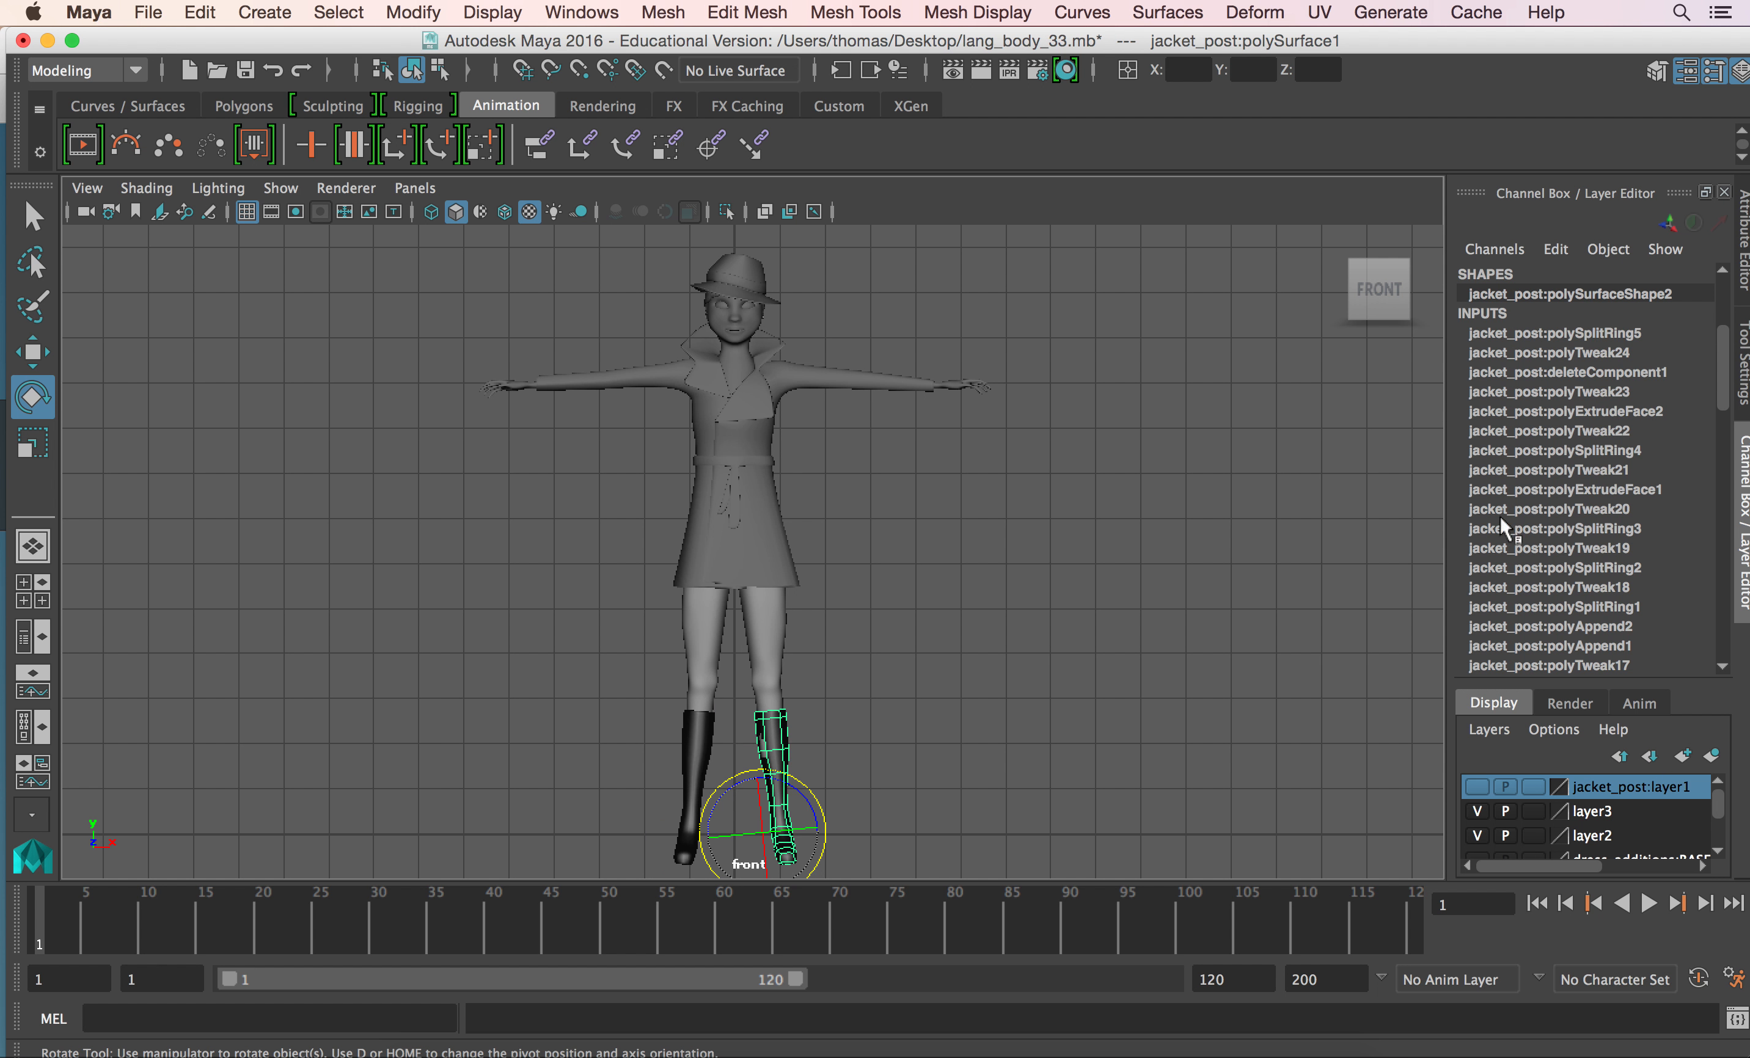
pyautogui.moveTo(1720, 389); pyautogui.dragTo(1705, 336)
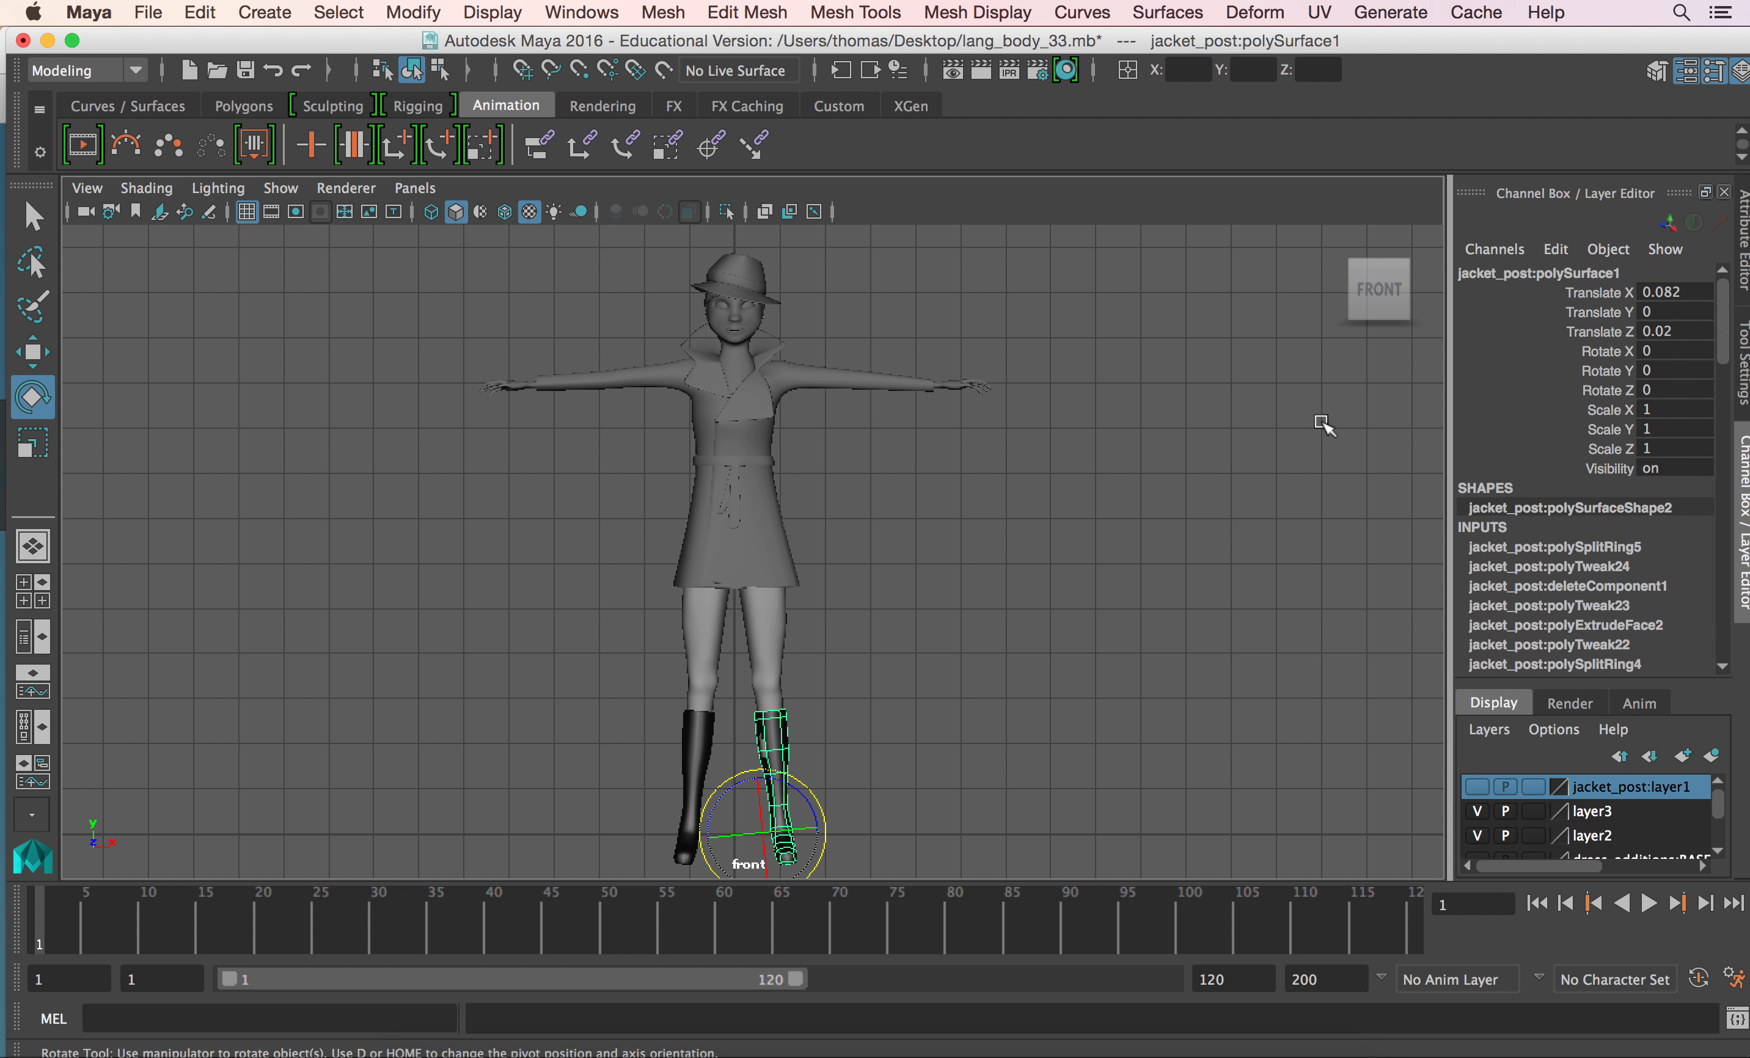
# Ungroup the character's left leg and boot by selecting their parent group and dissolving it.
pyautogui.click(776, 619)
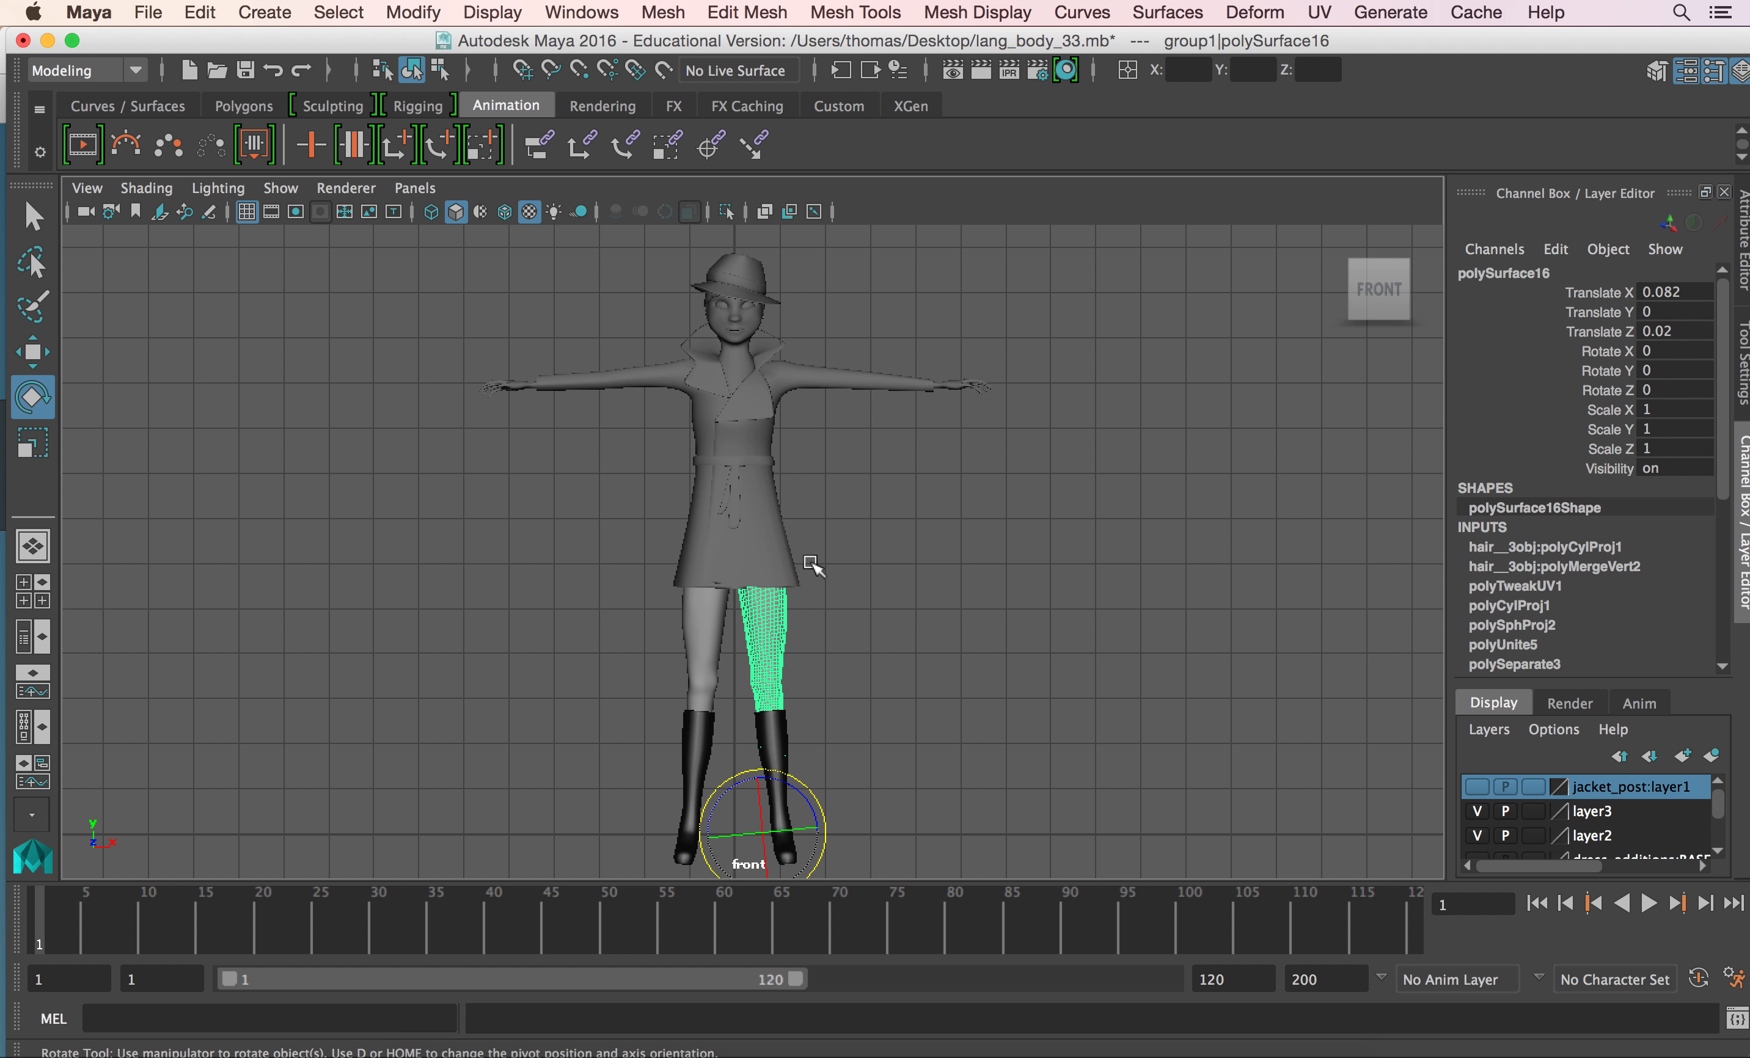
pyautogui.press('Up')
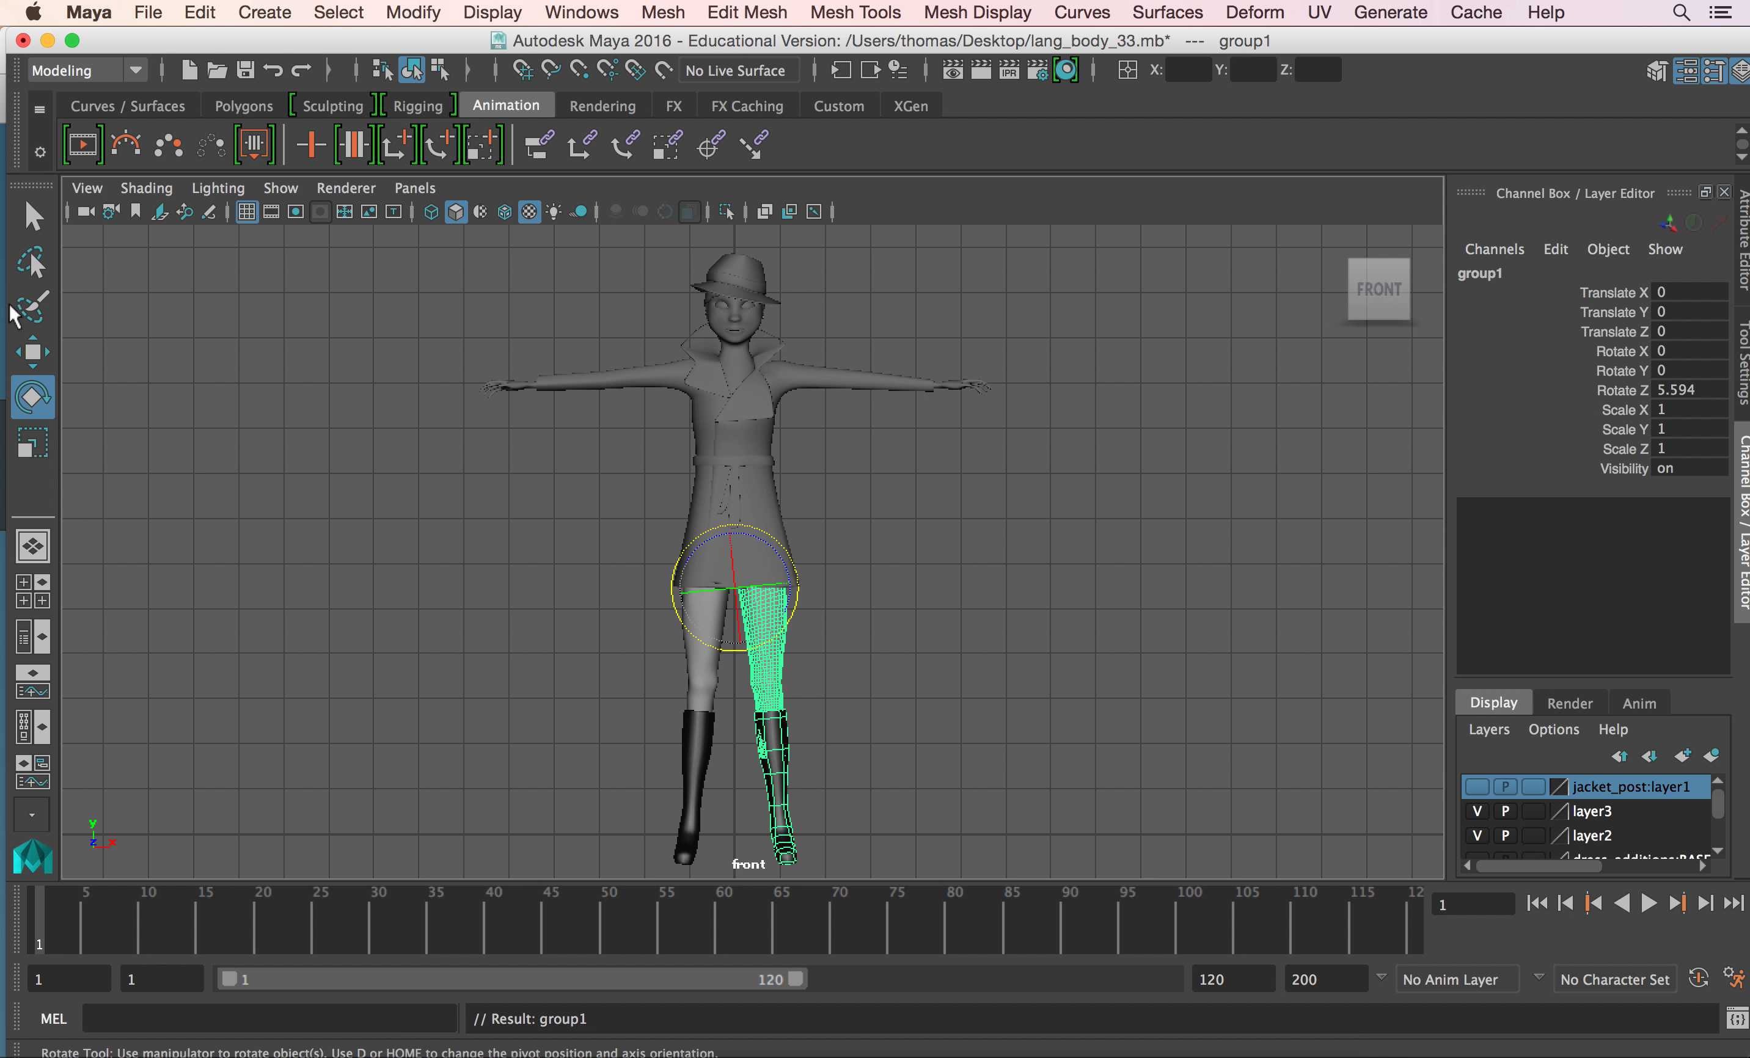
pyautogui.click(213, 7)
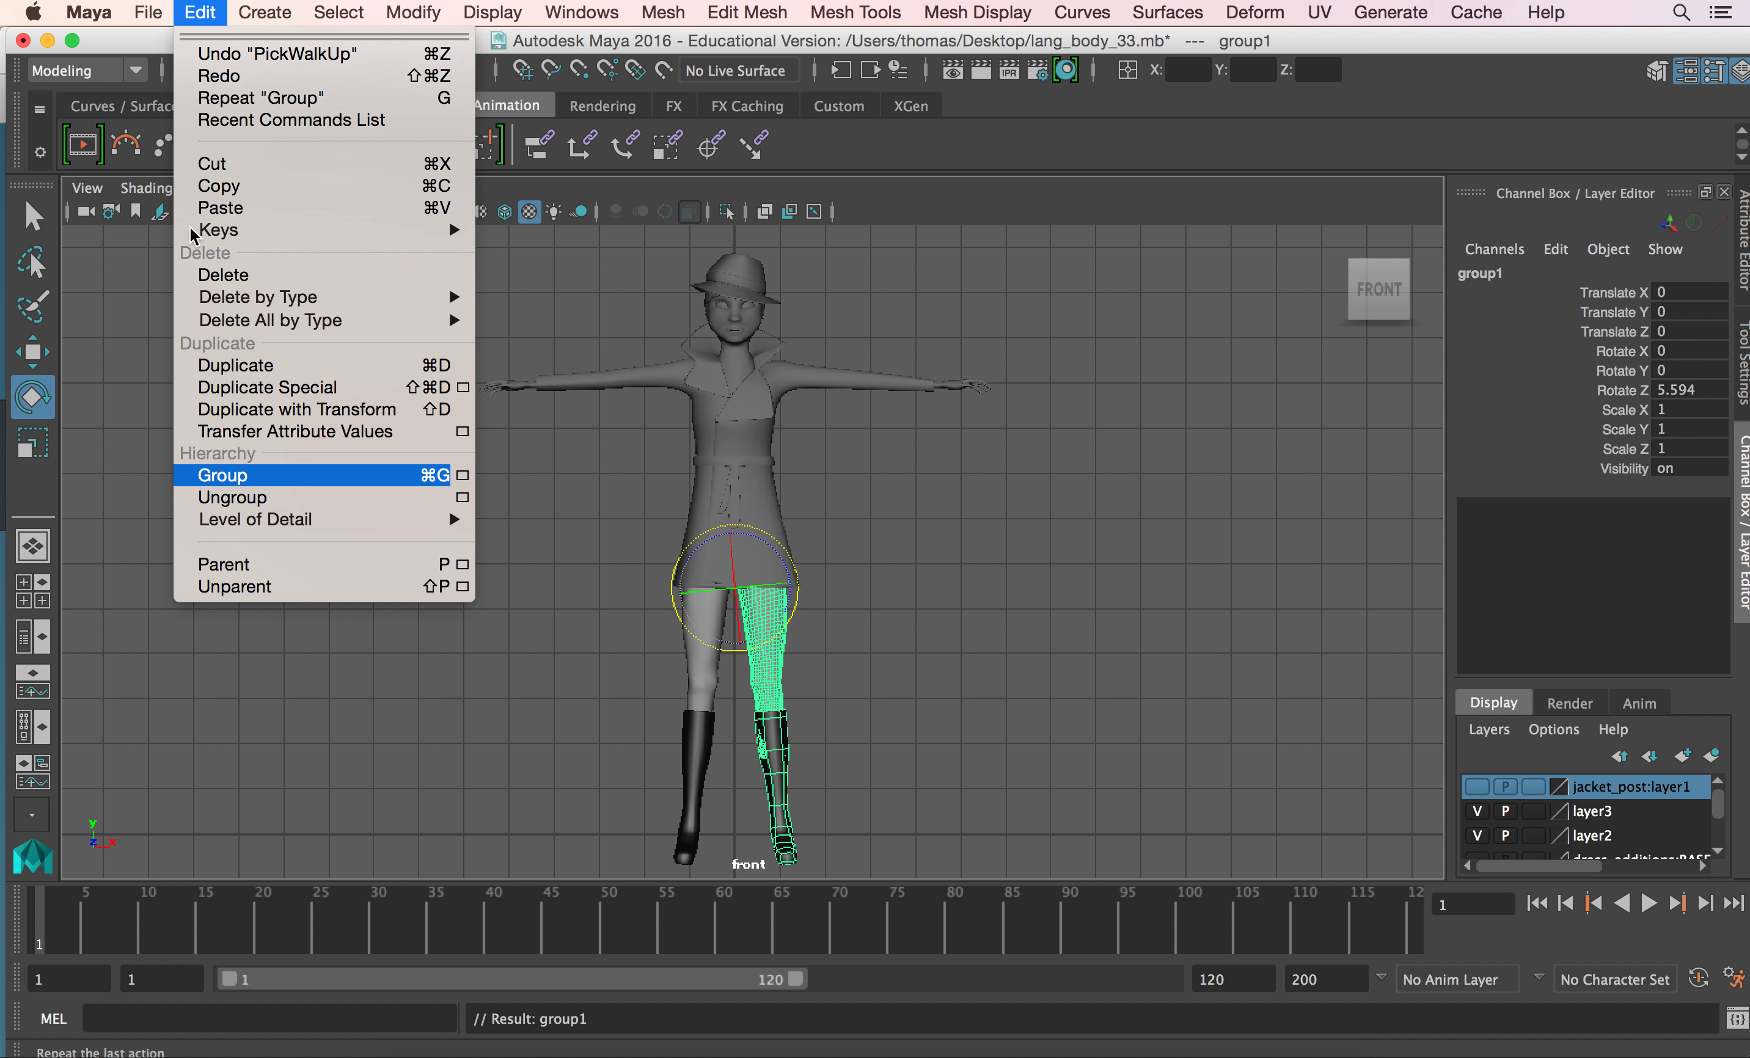
pyautogui.click(242, 499)
# Ungroup the character's right leg and boot, then check that the leg mesh has no parent group.
pyautogui.click(695, 652)
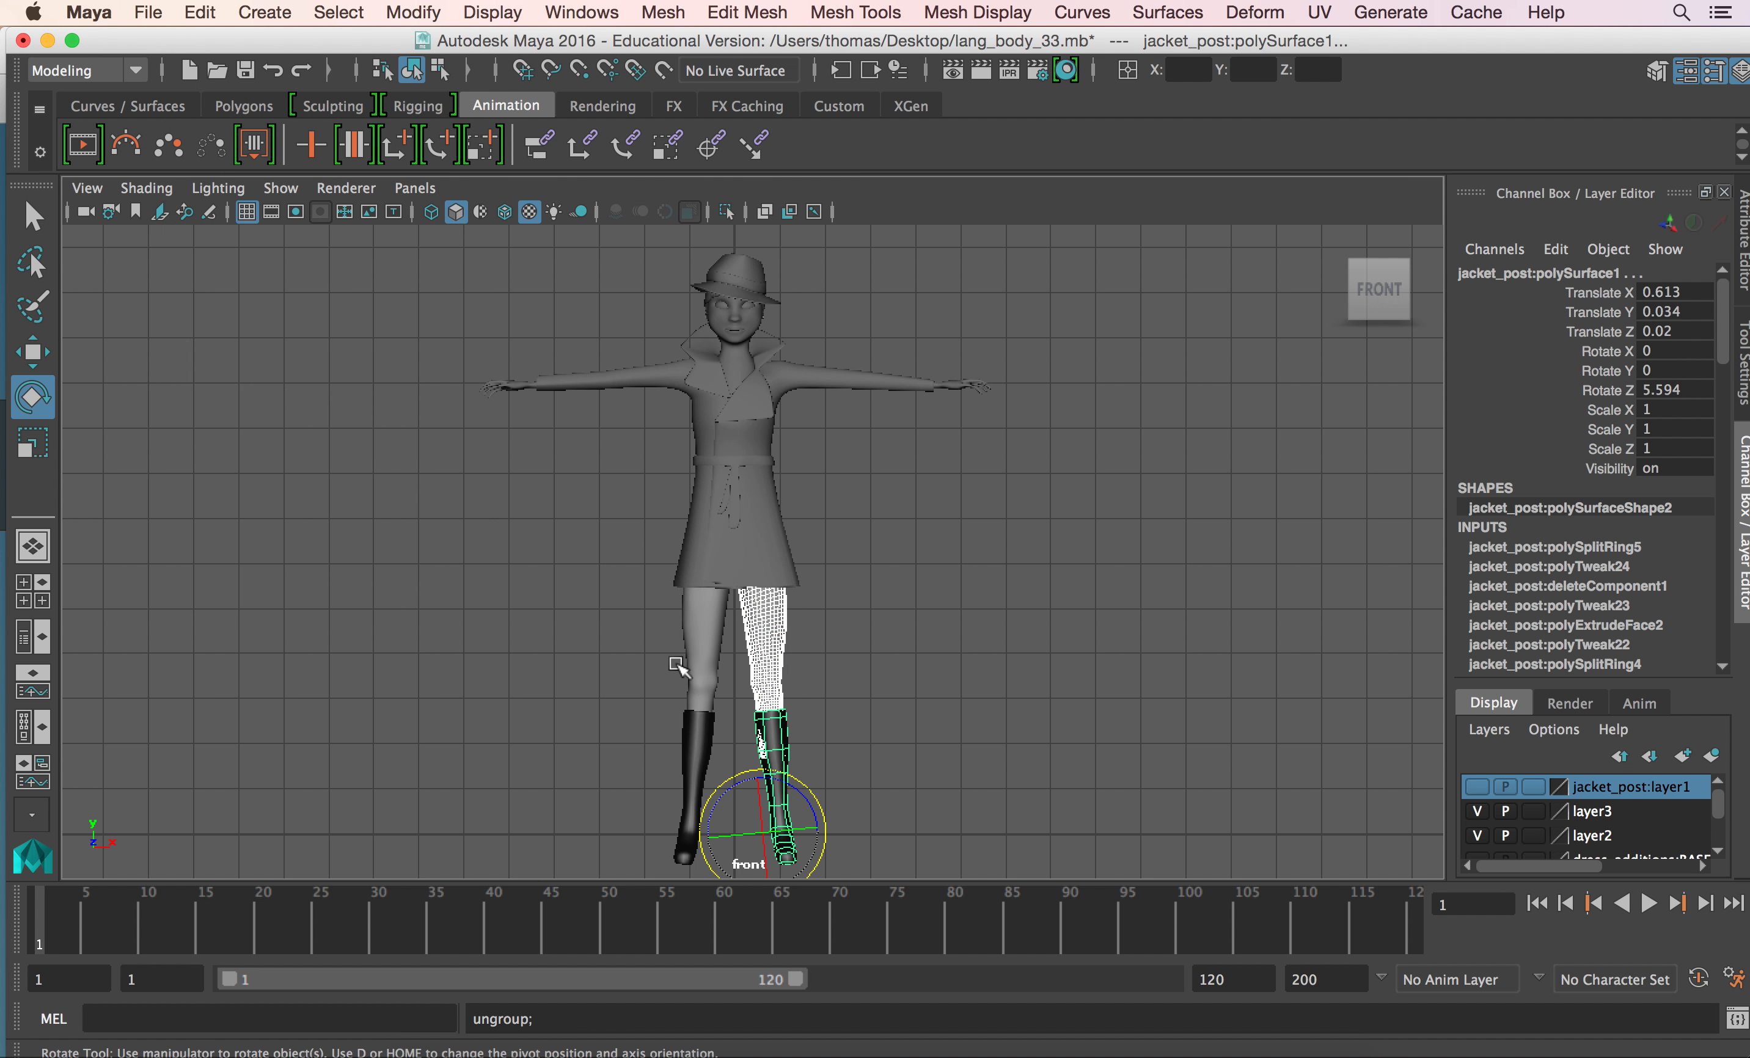
pyautogui.press('Up')
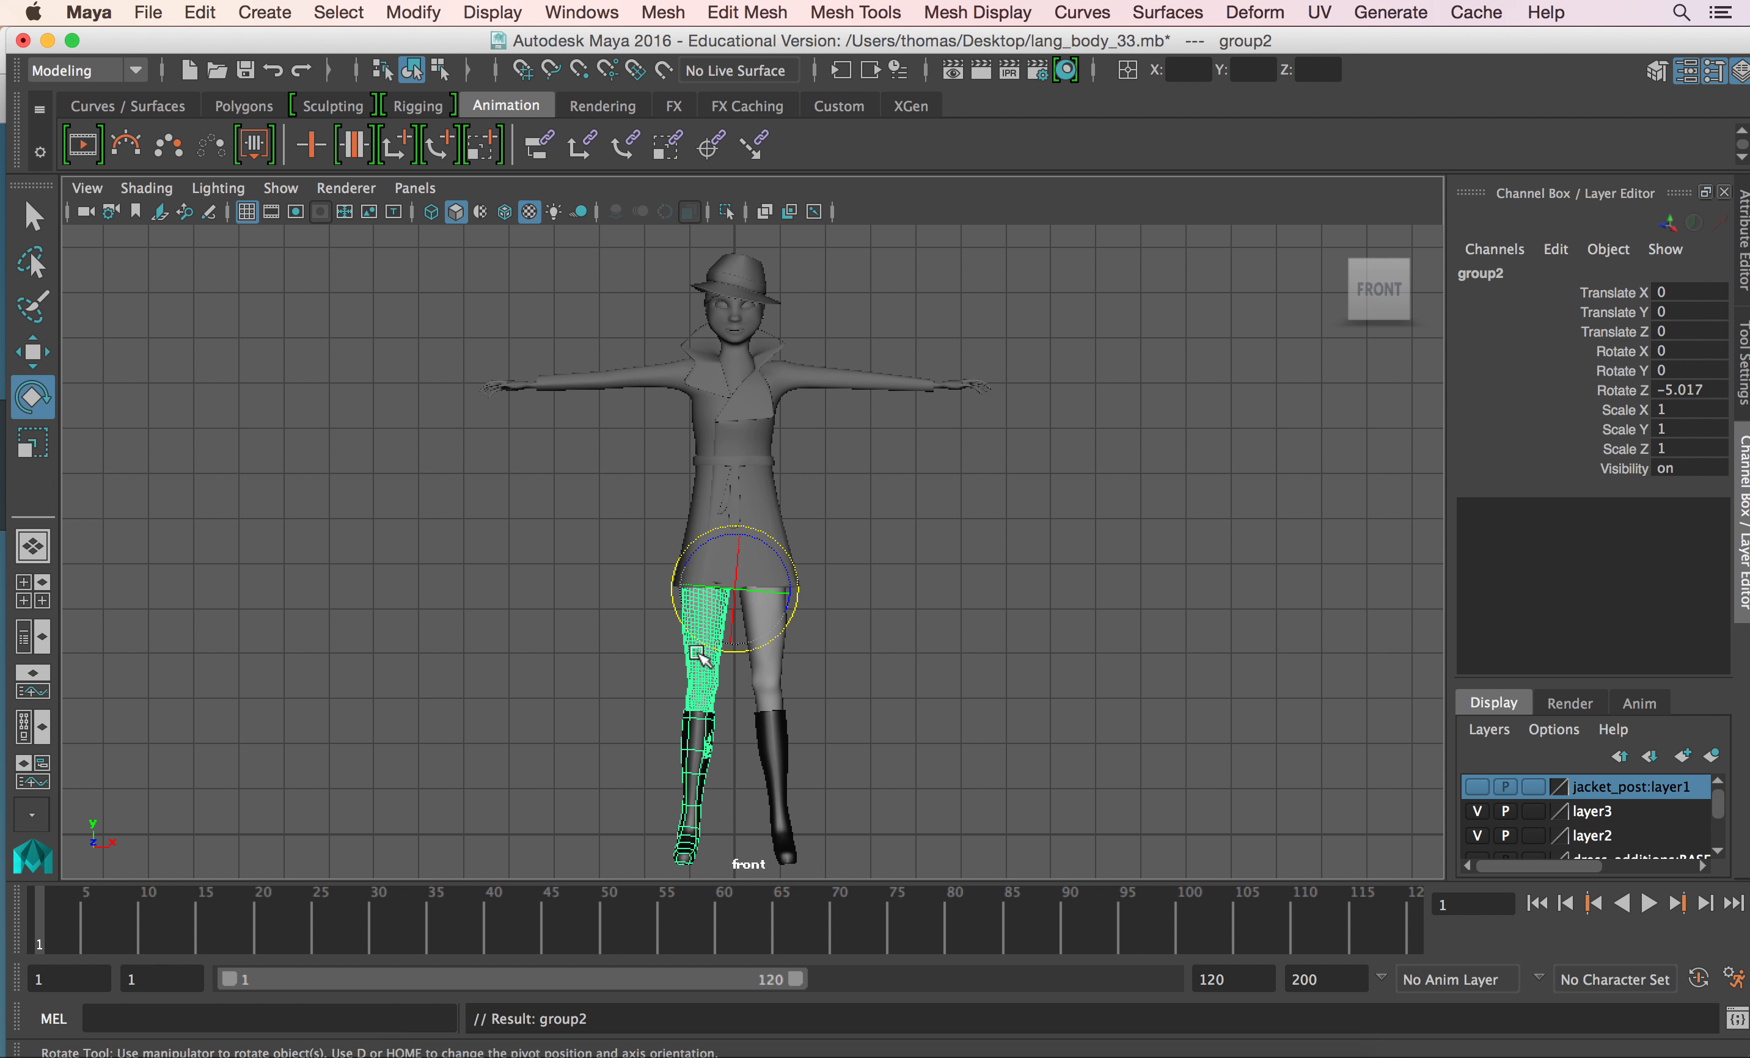
pyautogui.click(699, 656)
pyautogui.click(857, 682)
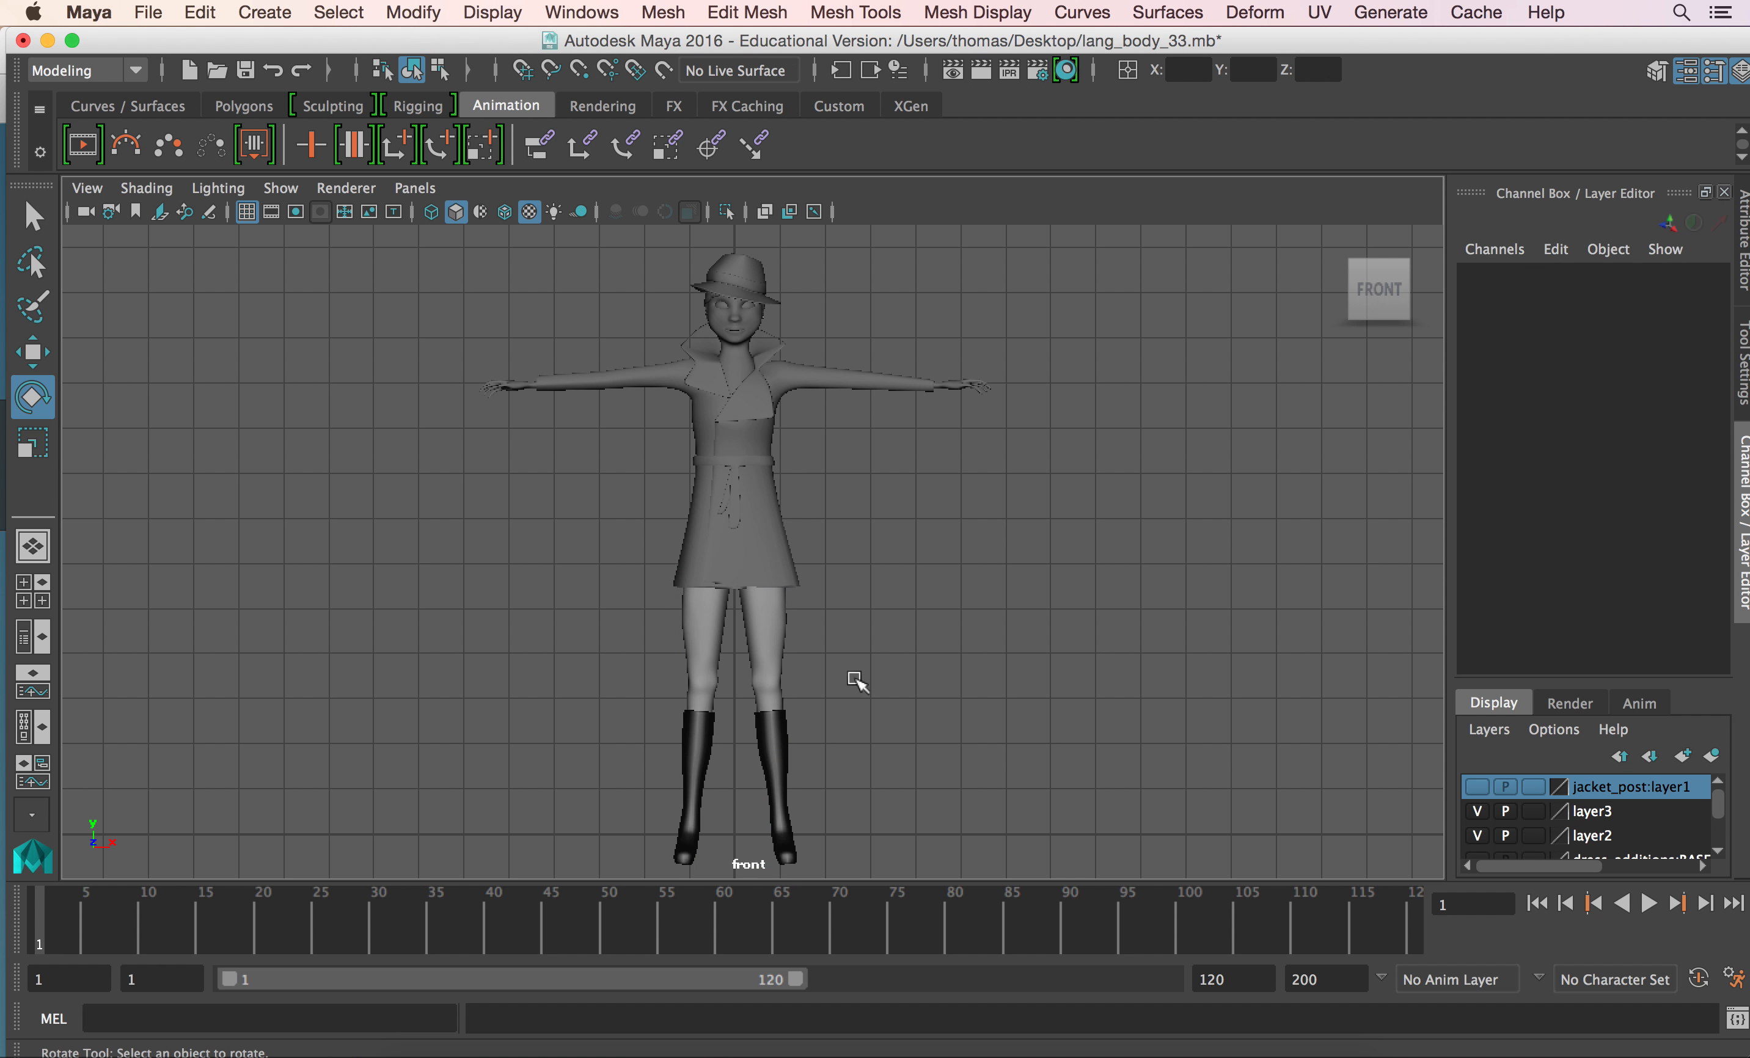
pyautogui.click(708, 653)
pyautogui.press('Up')
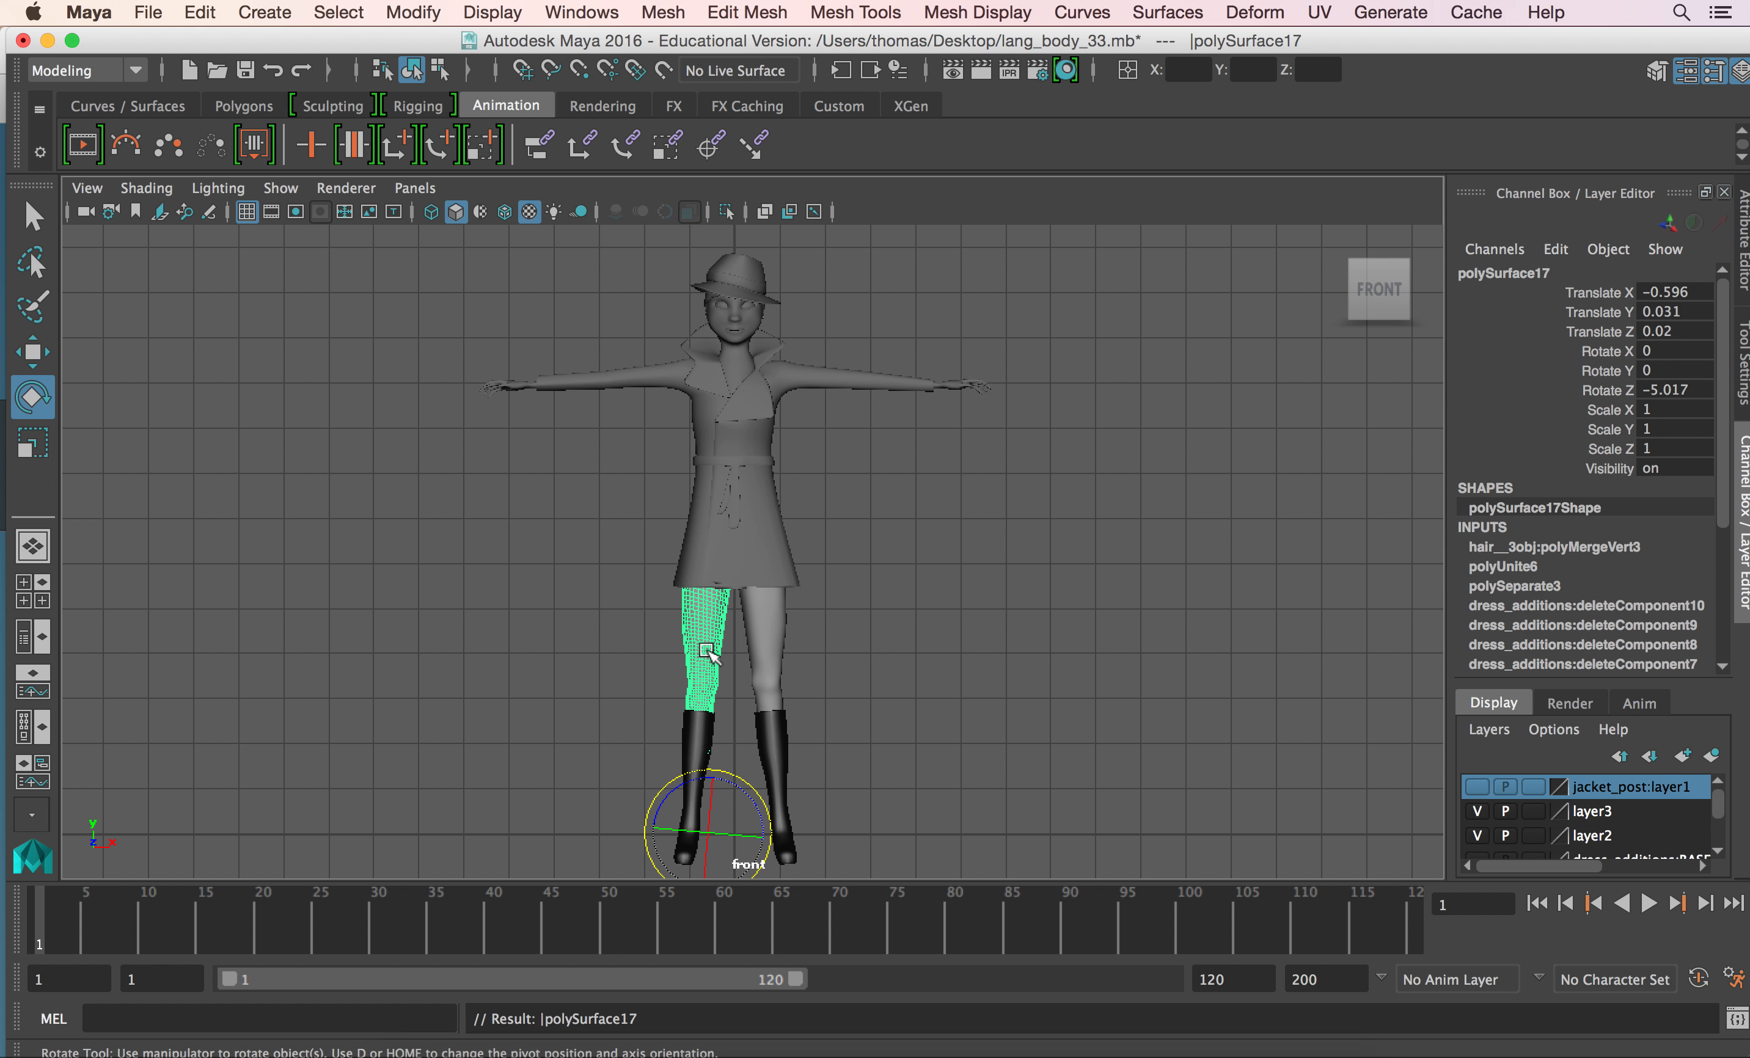
# Review the jacket mesh's list of construction inputs and delete its history.
pyautogui.click(755, 527)
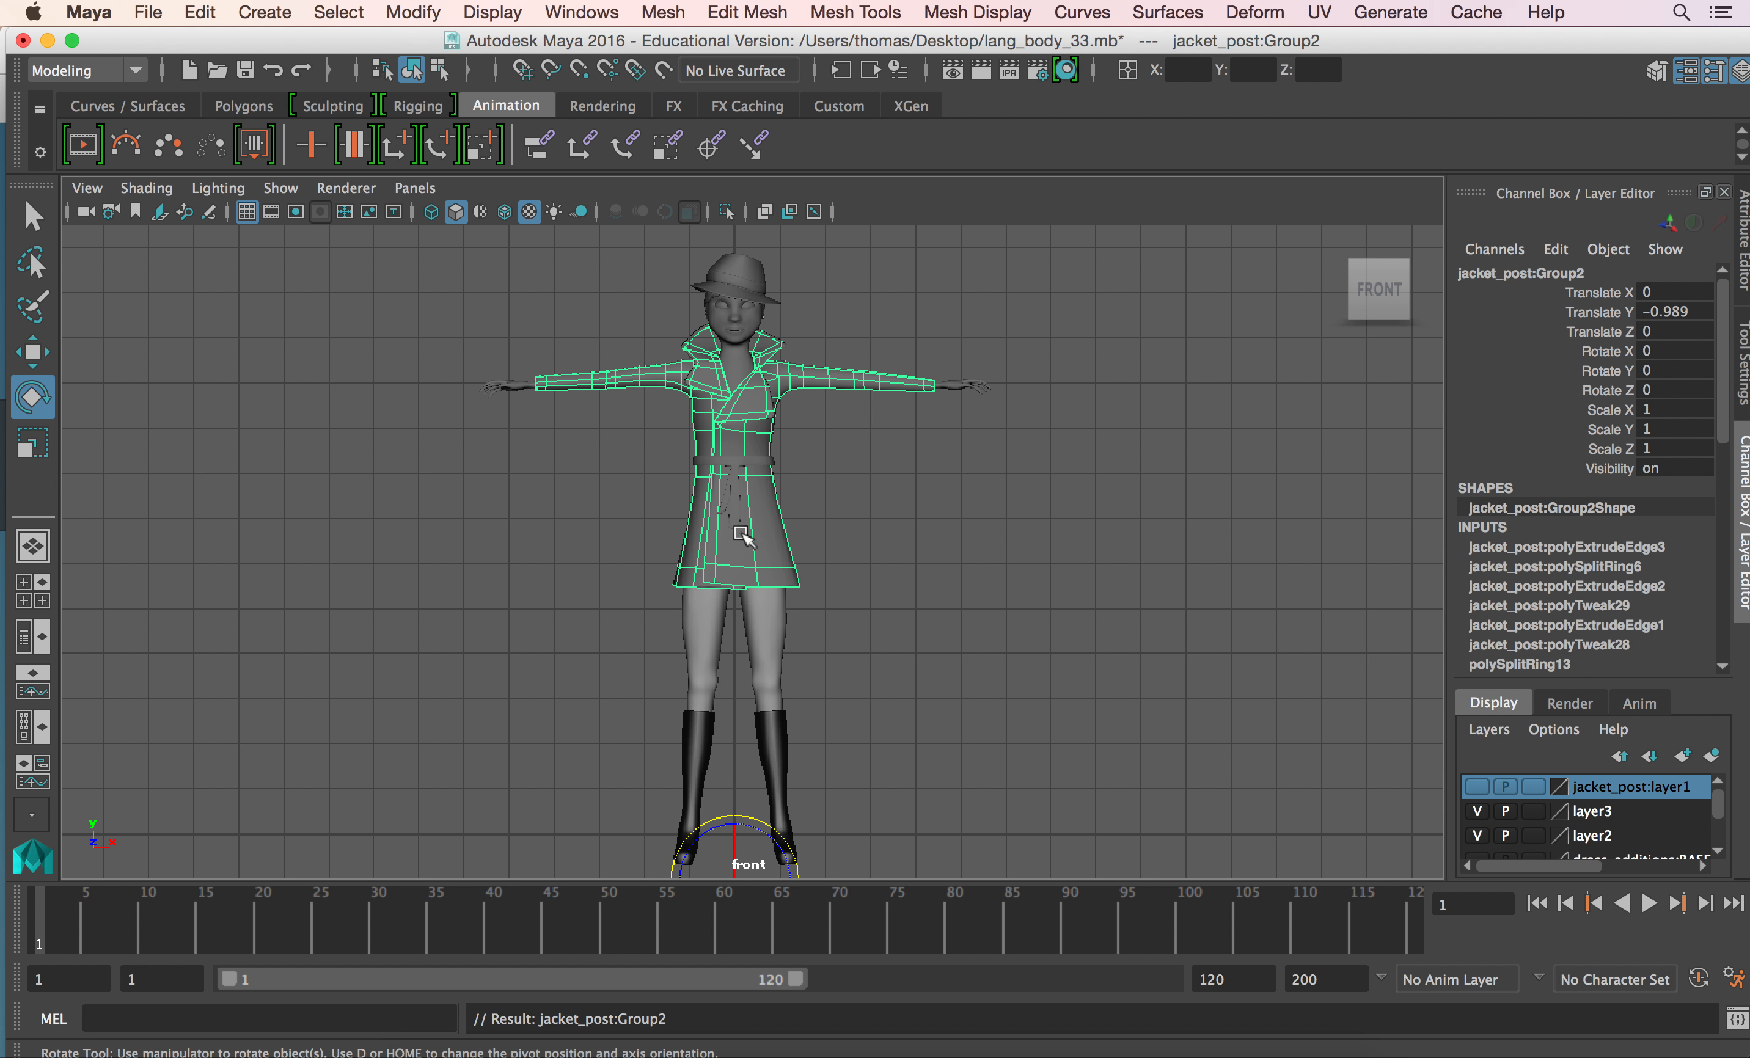
pyautogui.click(817, 551)
pyautogui.click(764, 532)
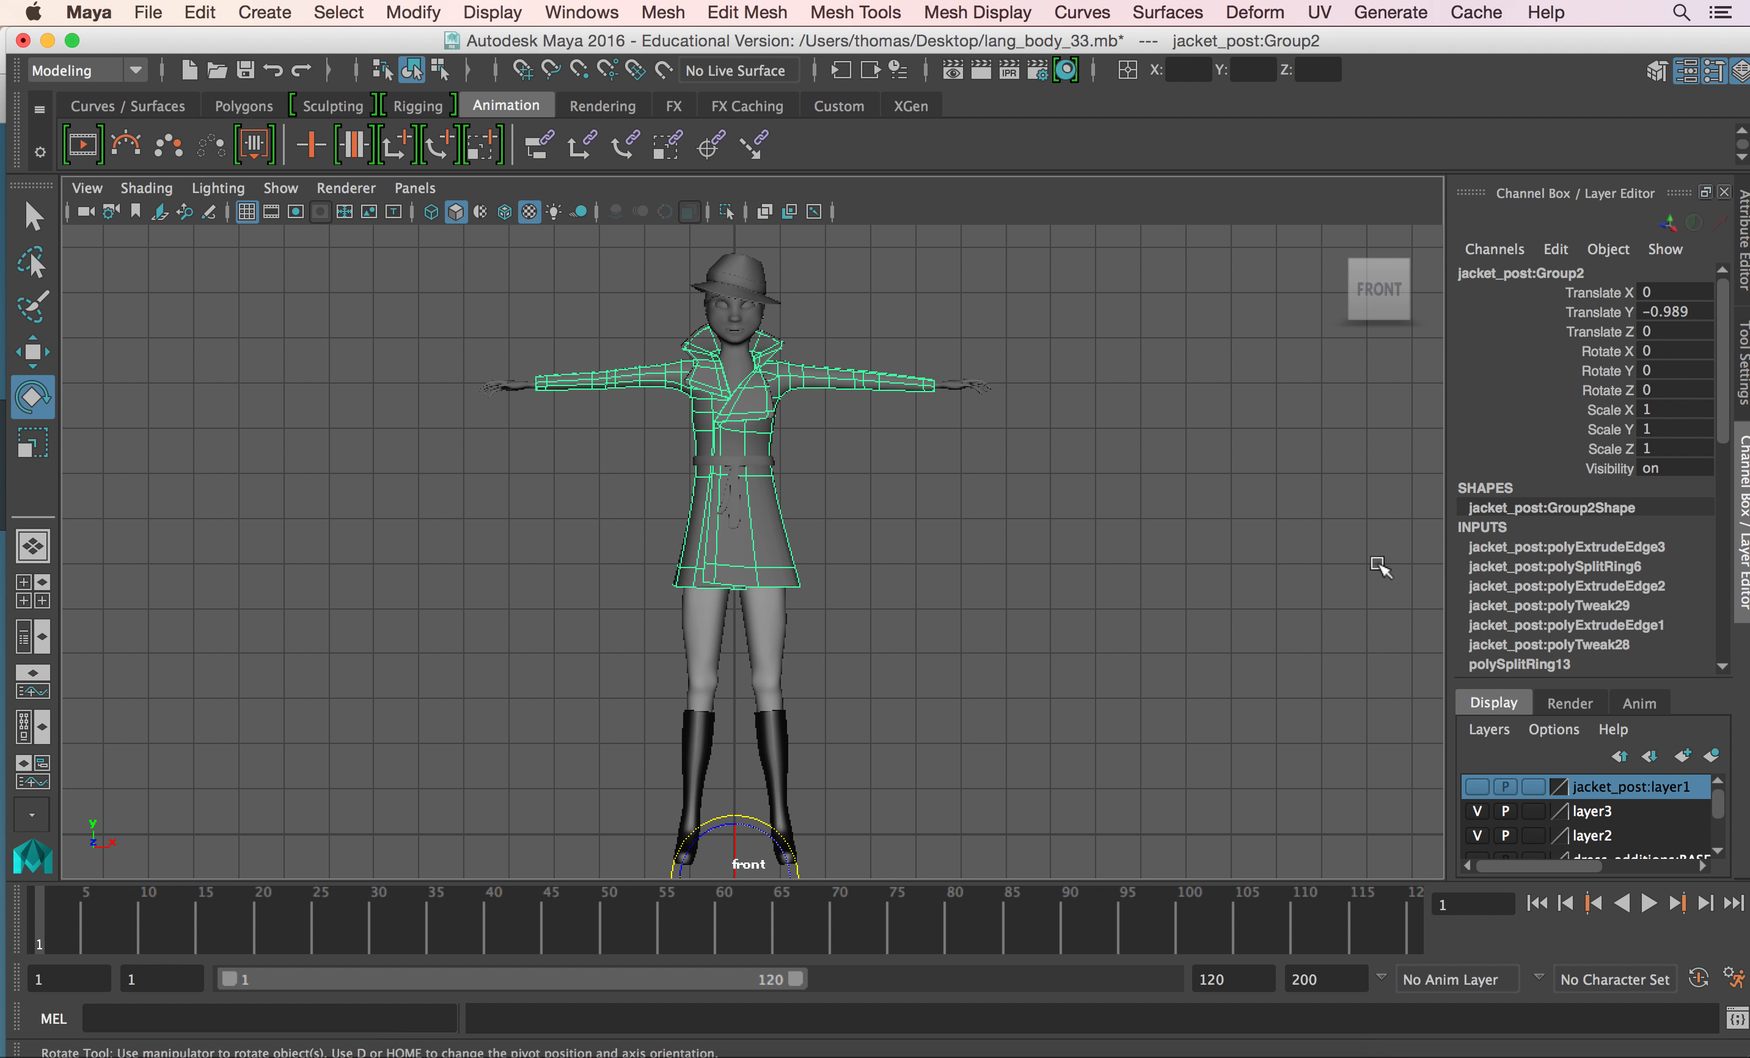
pyautogui.moveTo(1725, 405); pyautogui.dragTo(1716, 509)
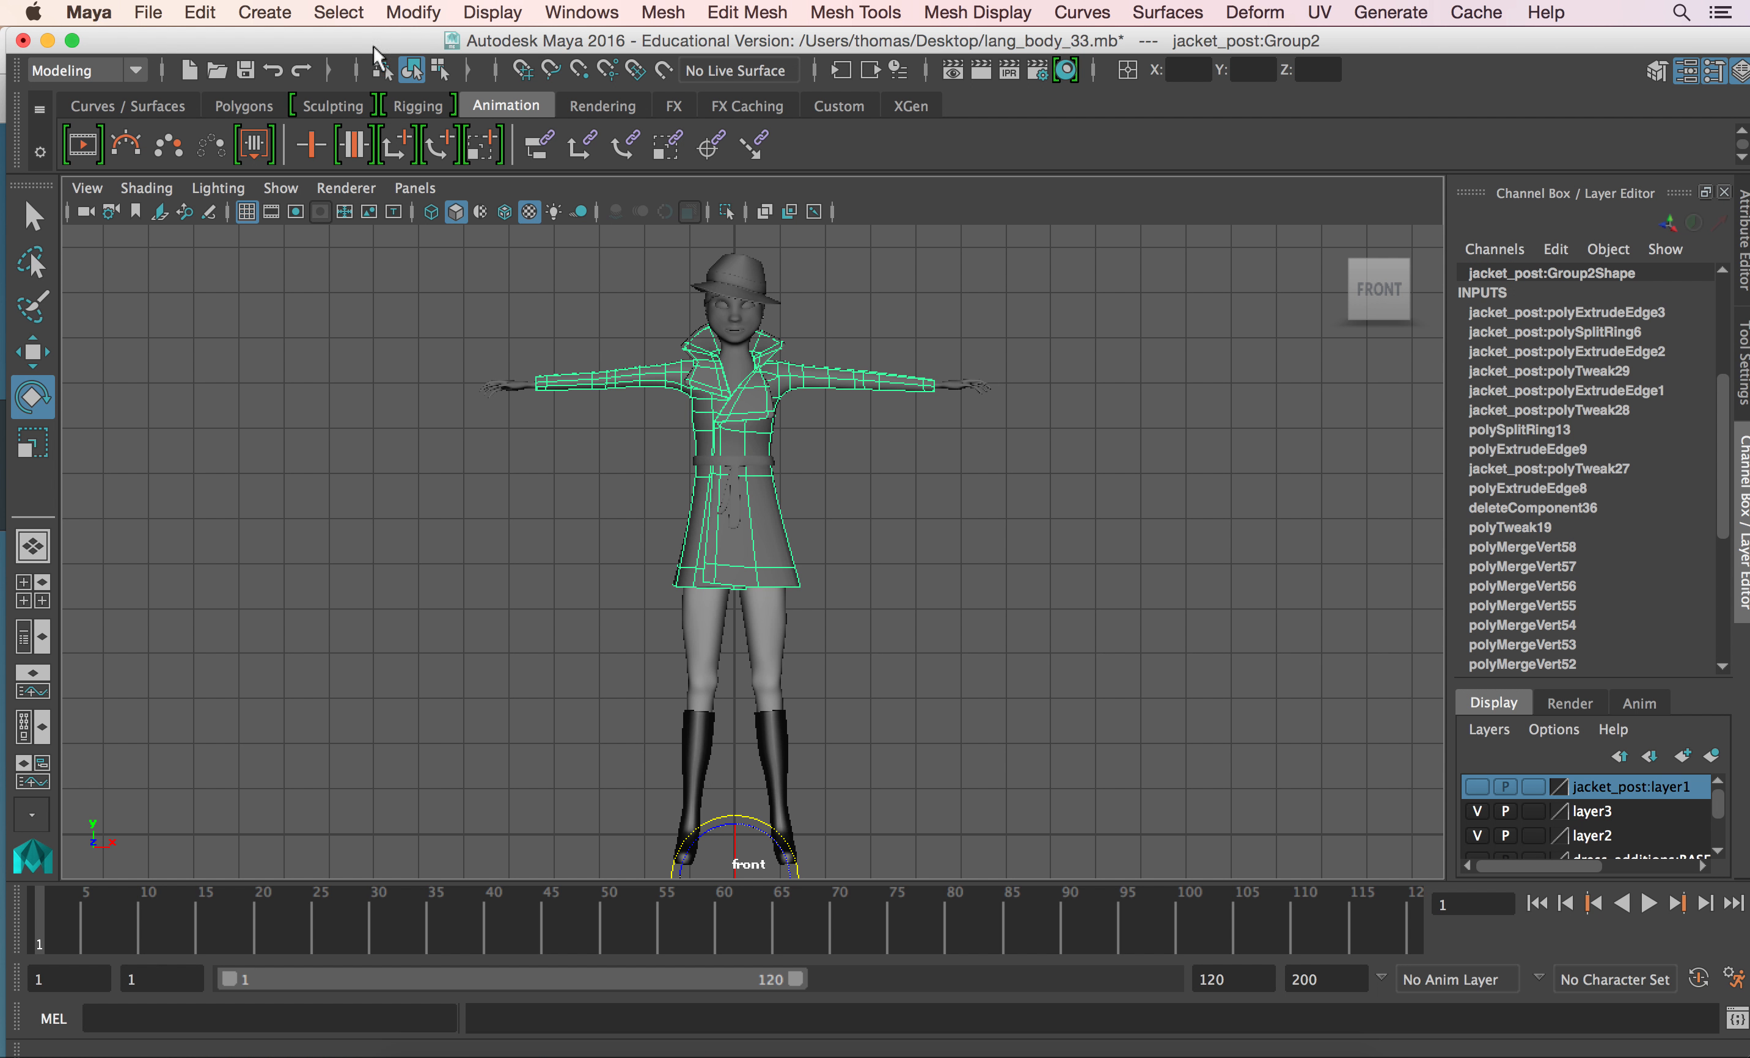
pyautogui.click(222, 7)
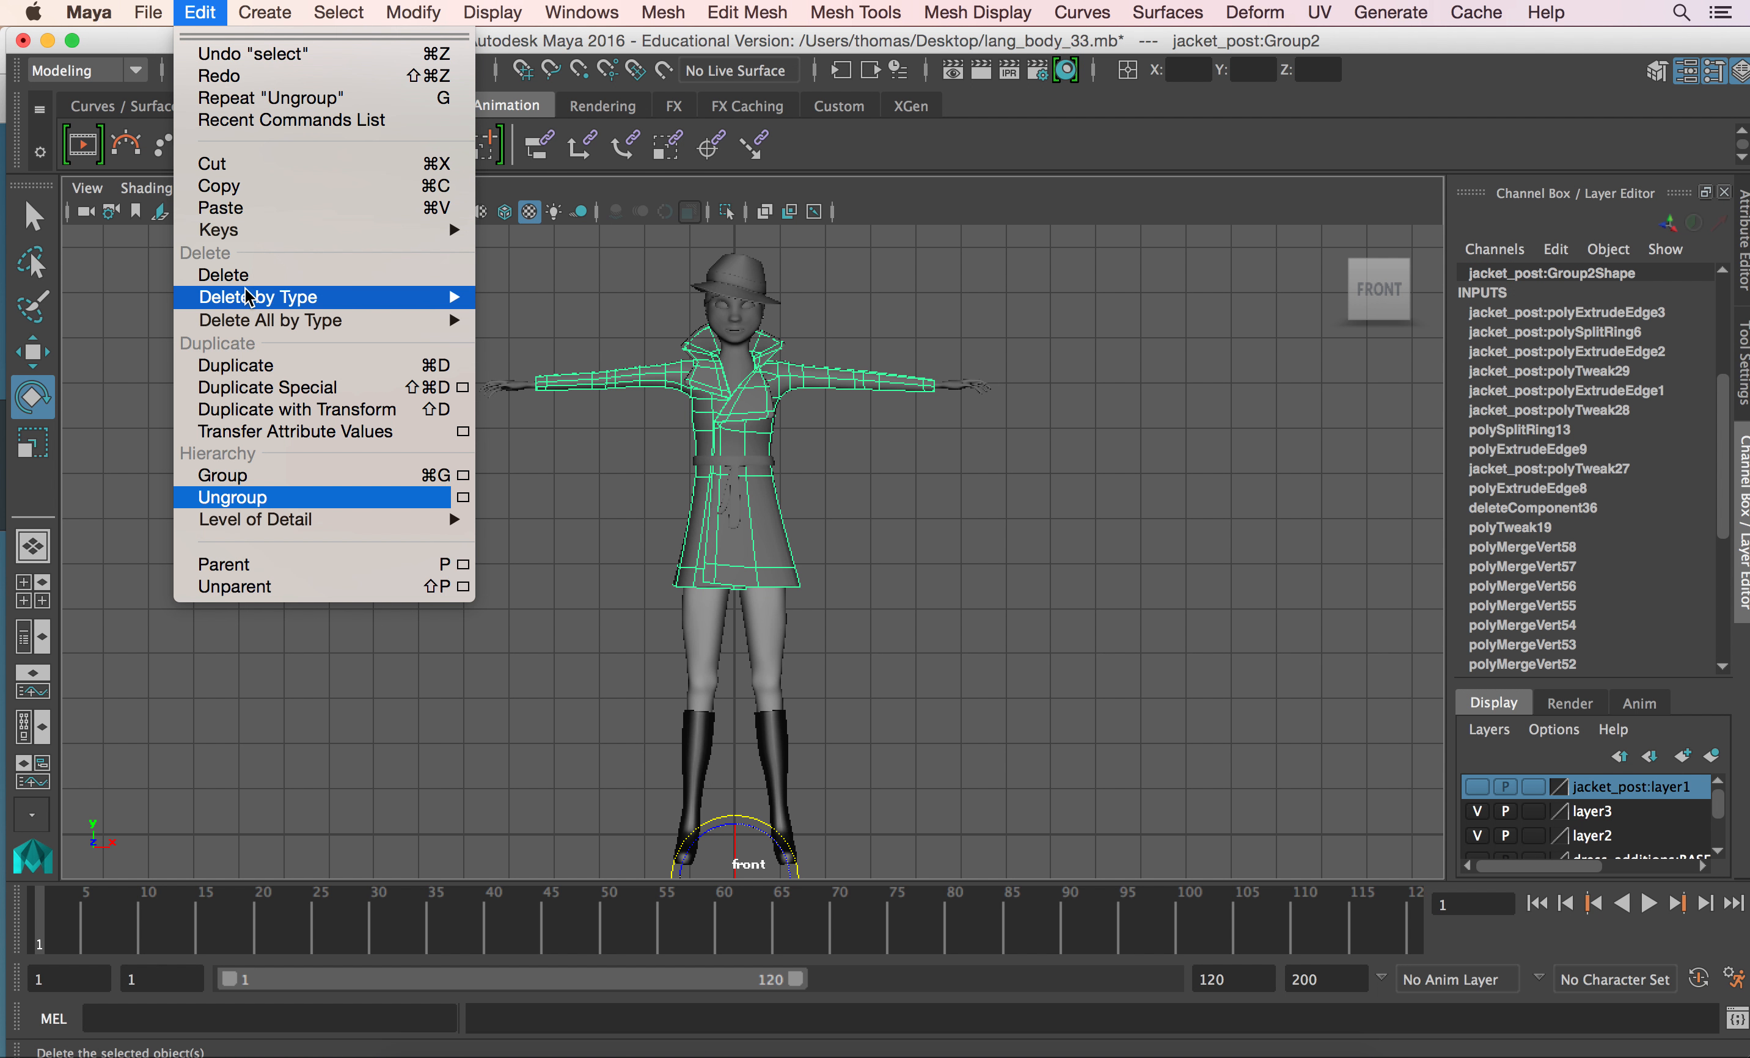
pyautogui.moveTo(246, 297)
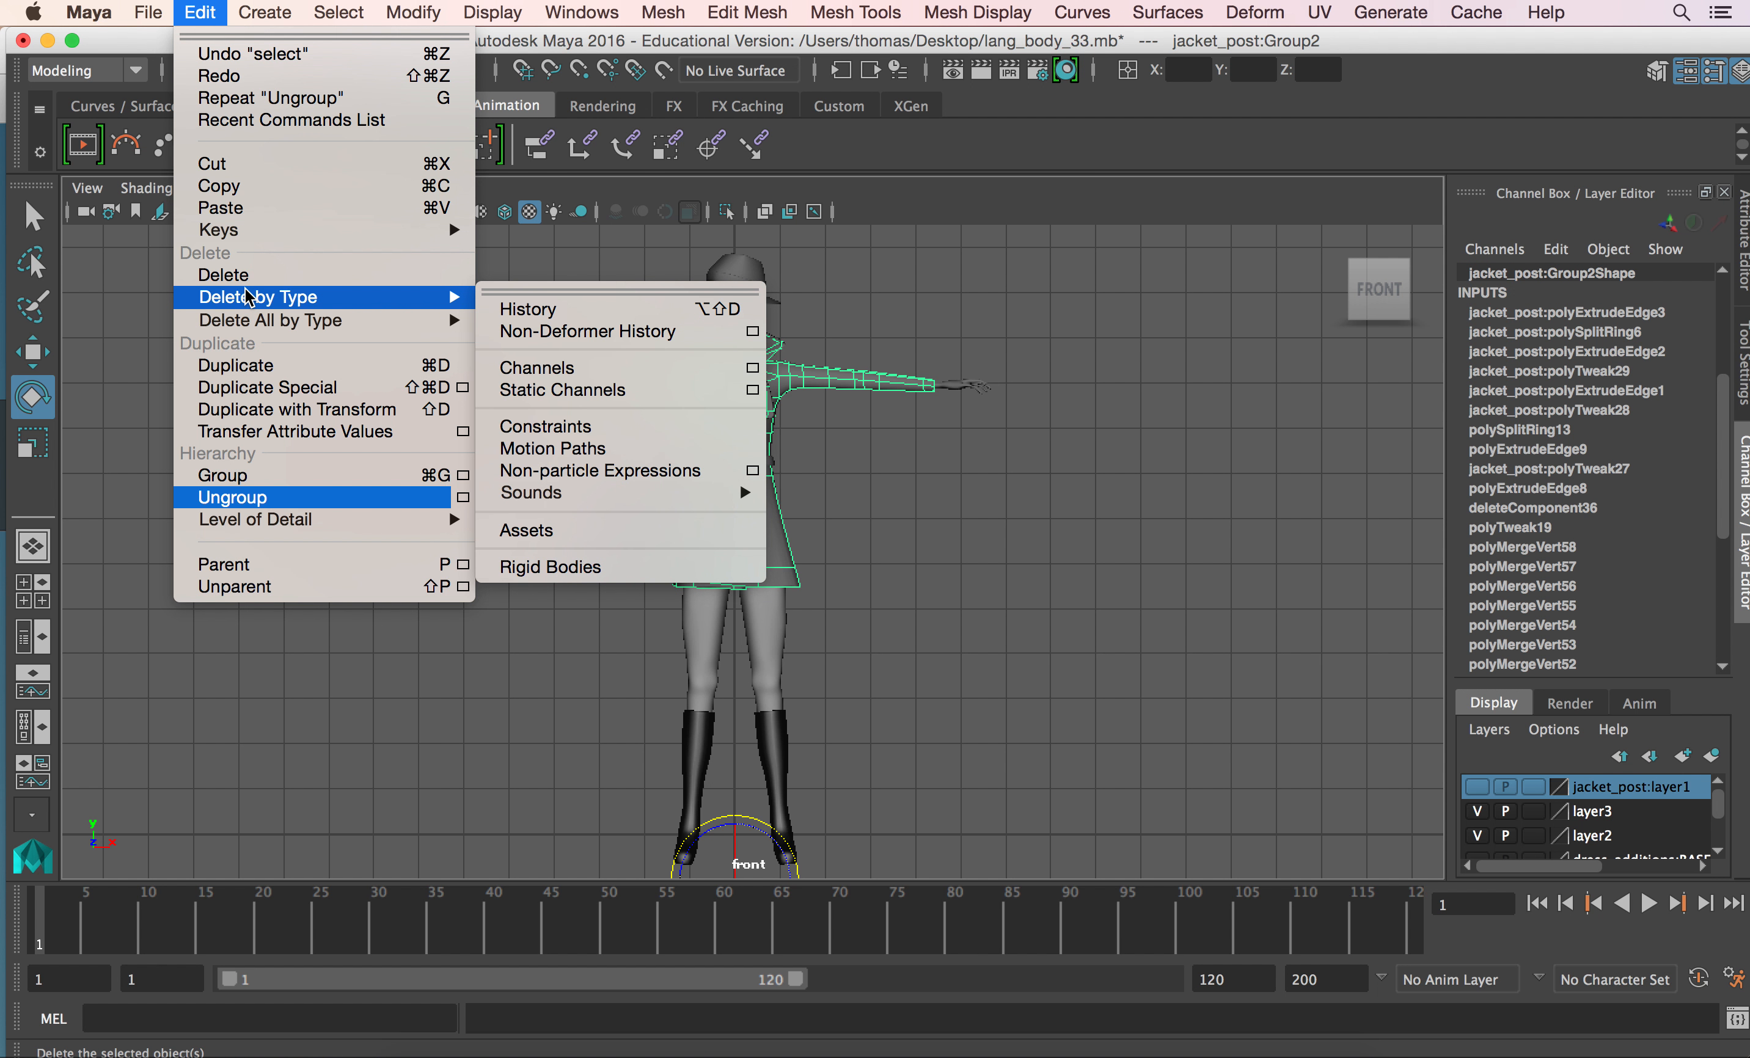
pyautogui.click(534, 310)
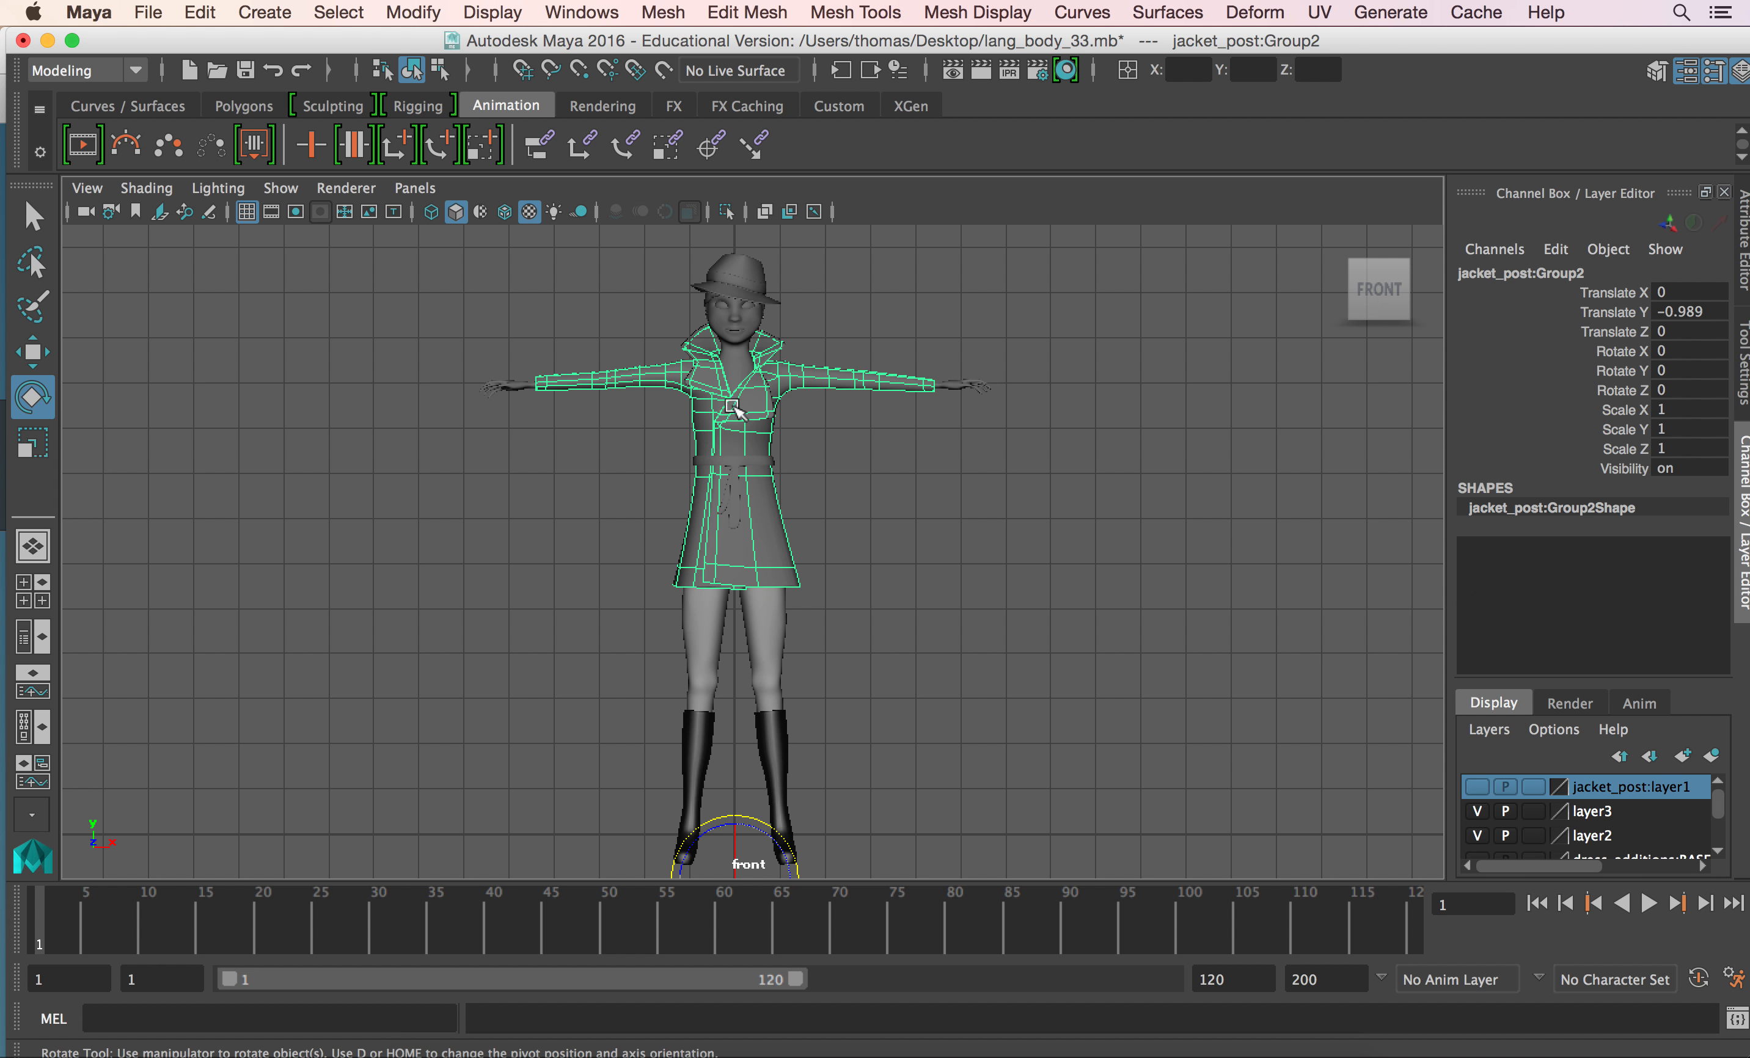
# Delete the construction history of the character's head, hat and both hand meshes.
pyautogui.click(737, 341)
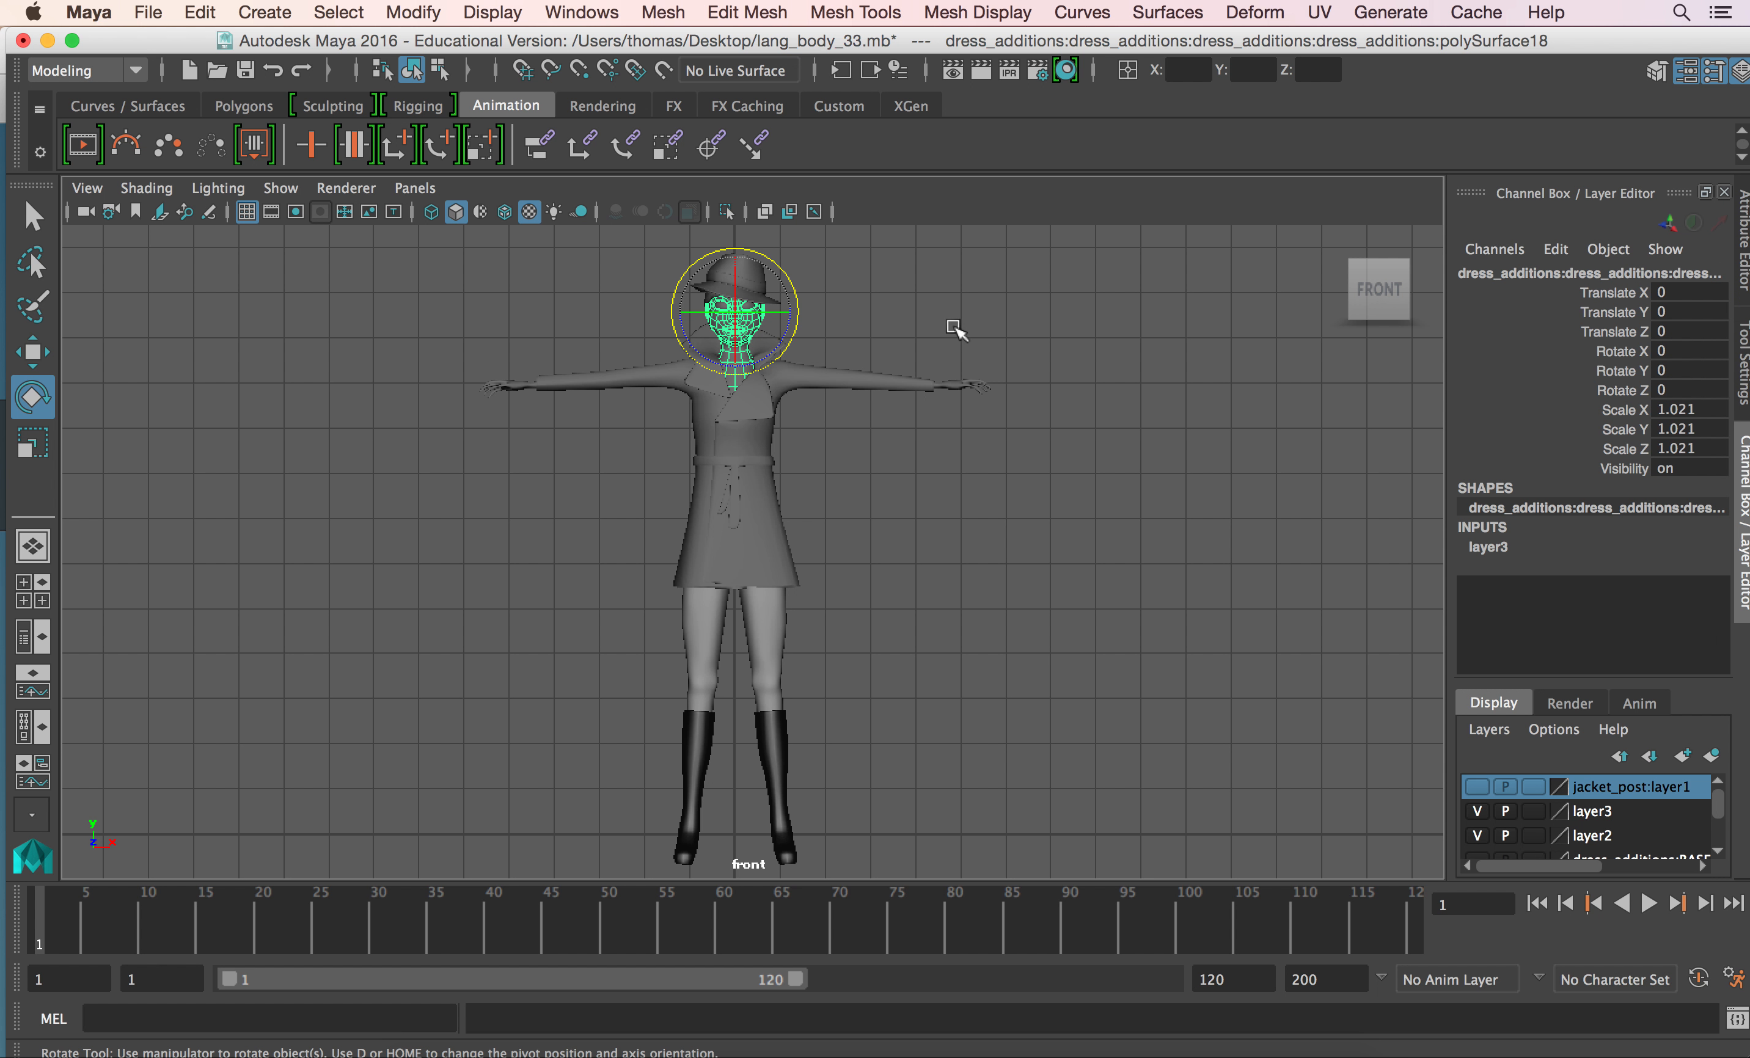
pyautogui.click(900, 306)
pyautogui.click(747, 275)
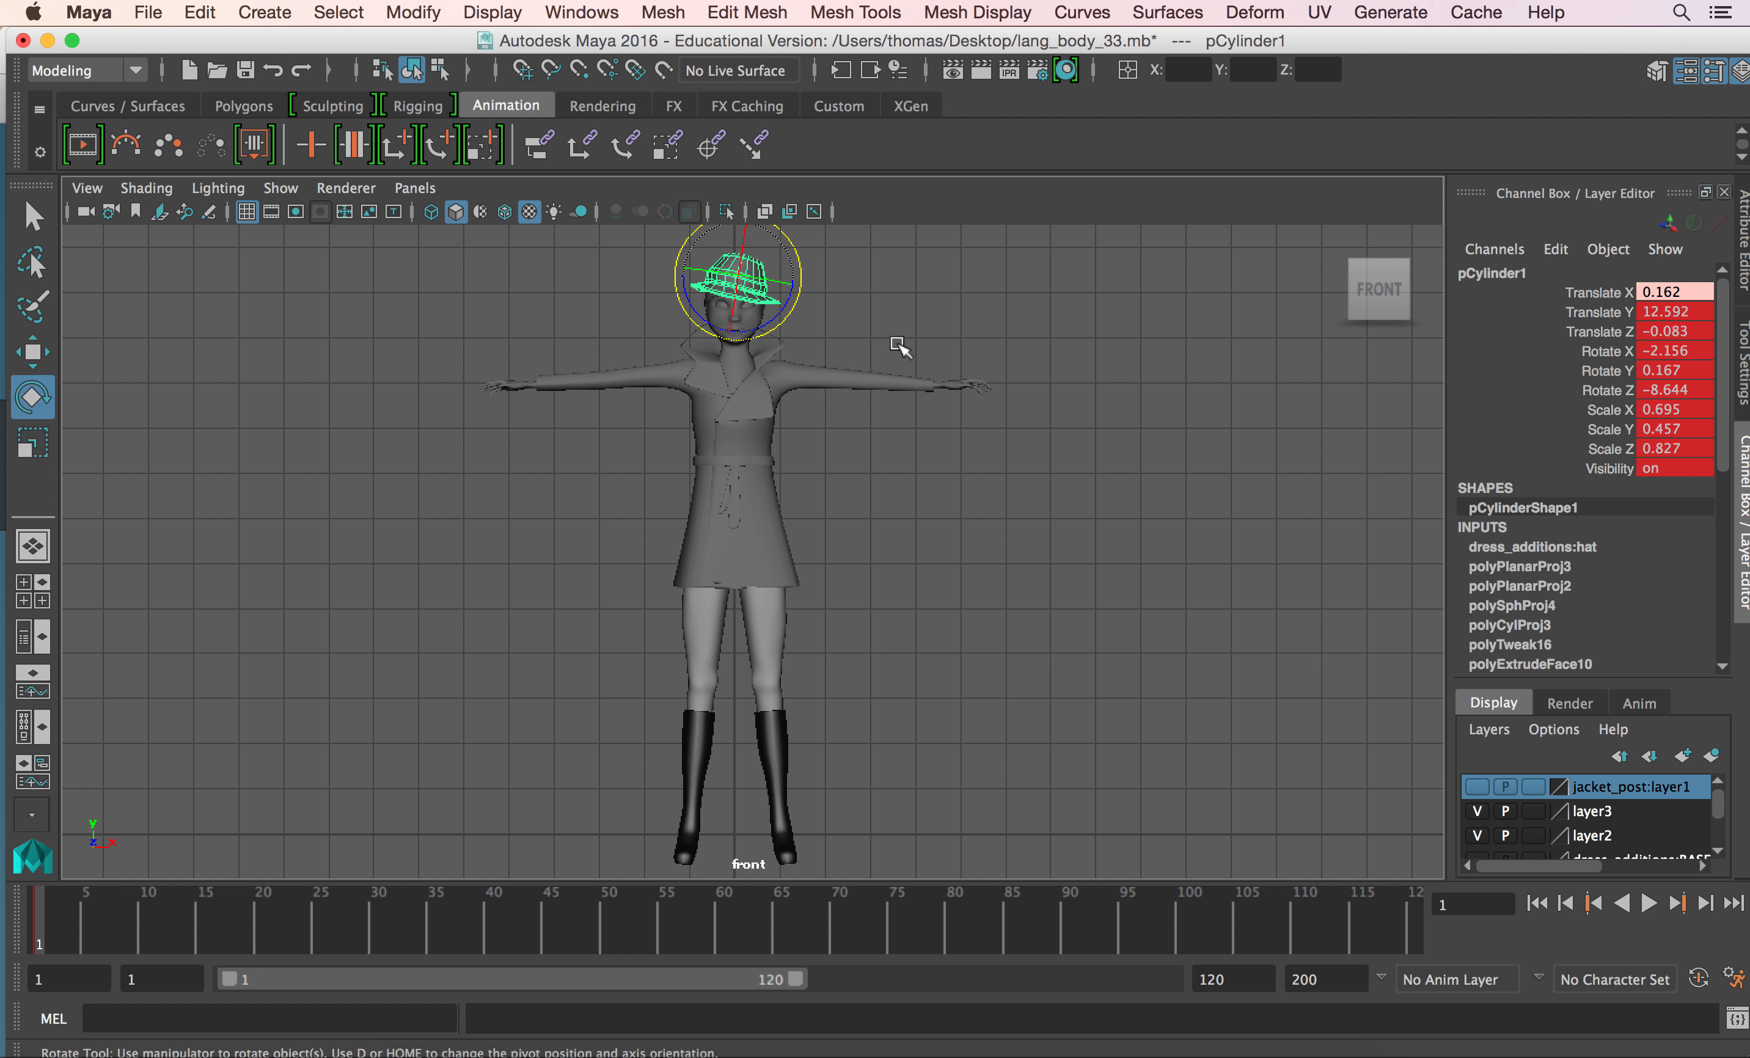
pyautogui.click(907, 385)
pyautogui.click(956, 385)
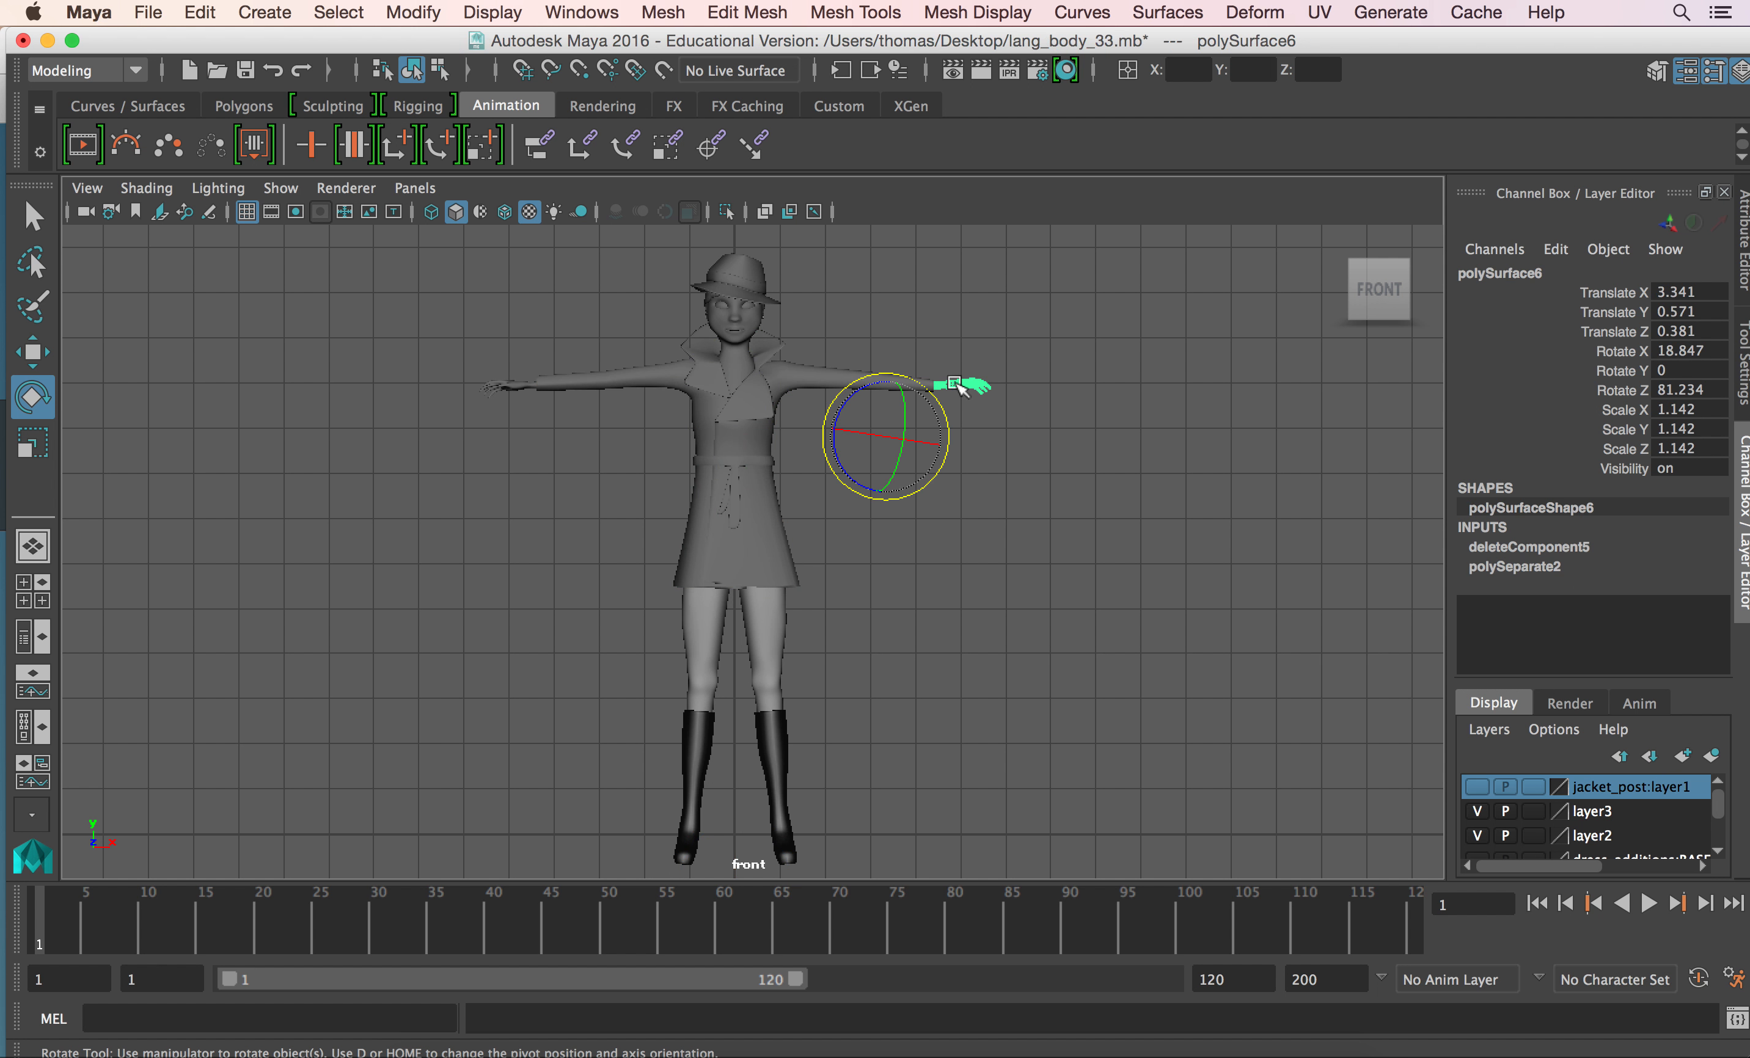
pyautogui.click(488, 378)
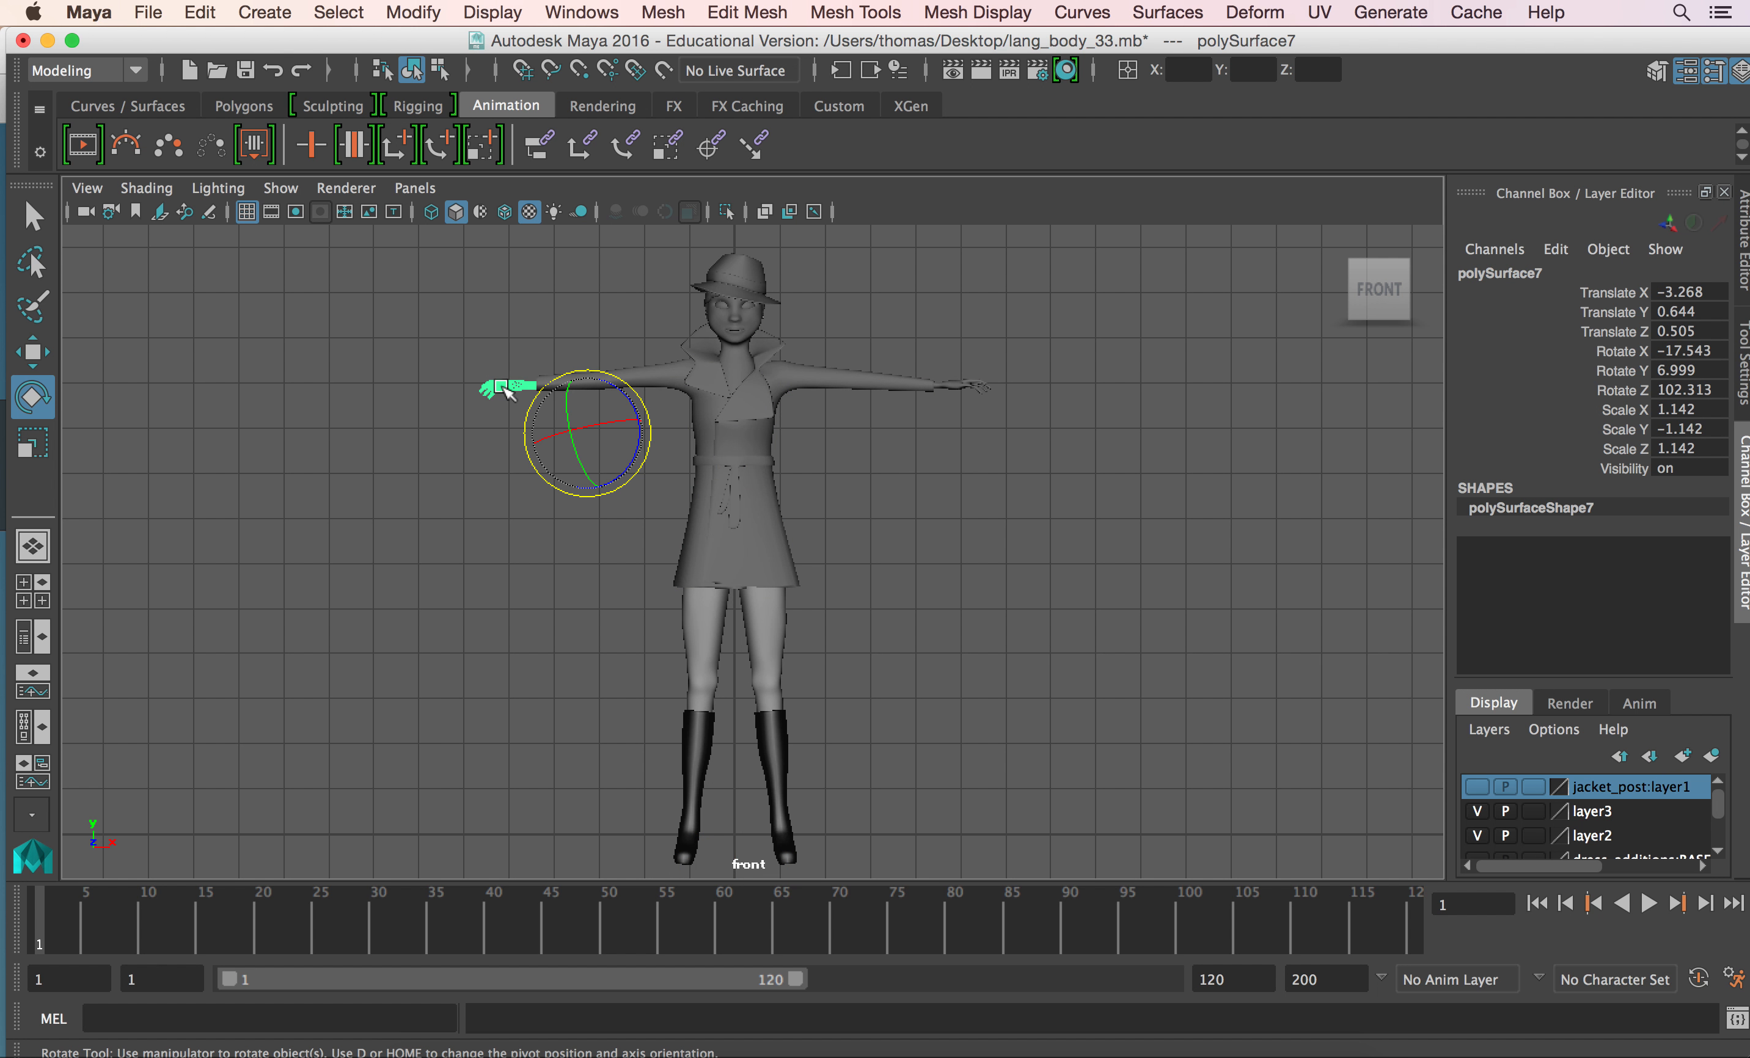
# Delete the construction history of both legs and both boots, and recheck the inputs of the leg and head meshes.
pyautogui.click(772, 614)
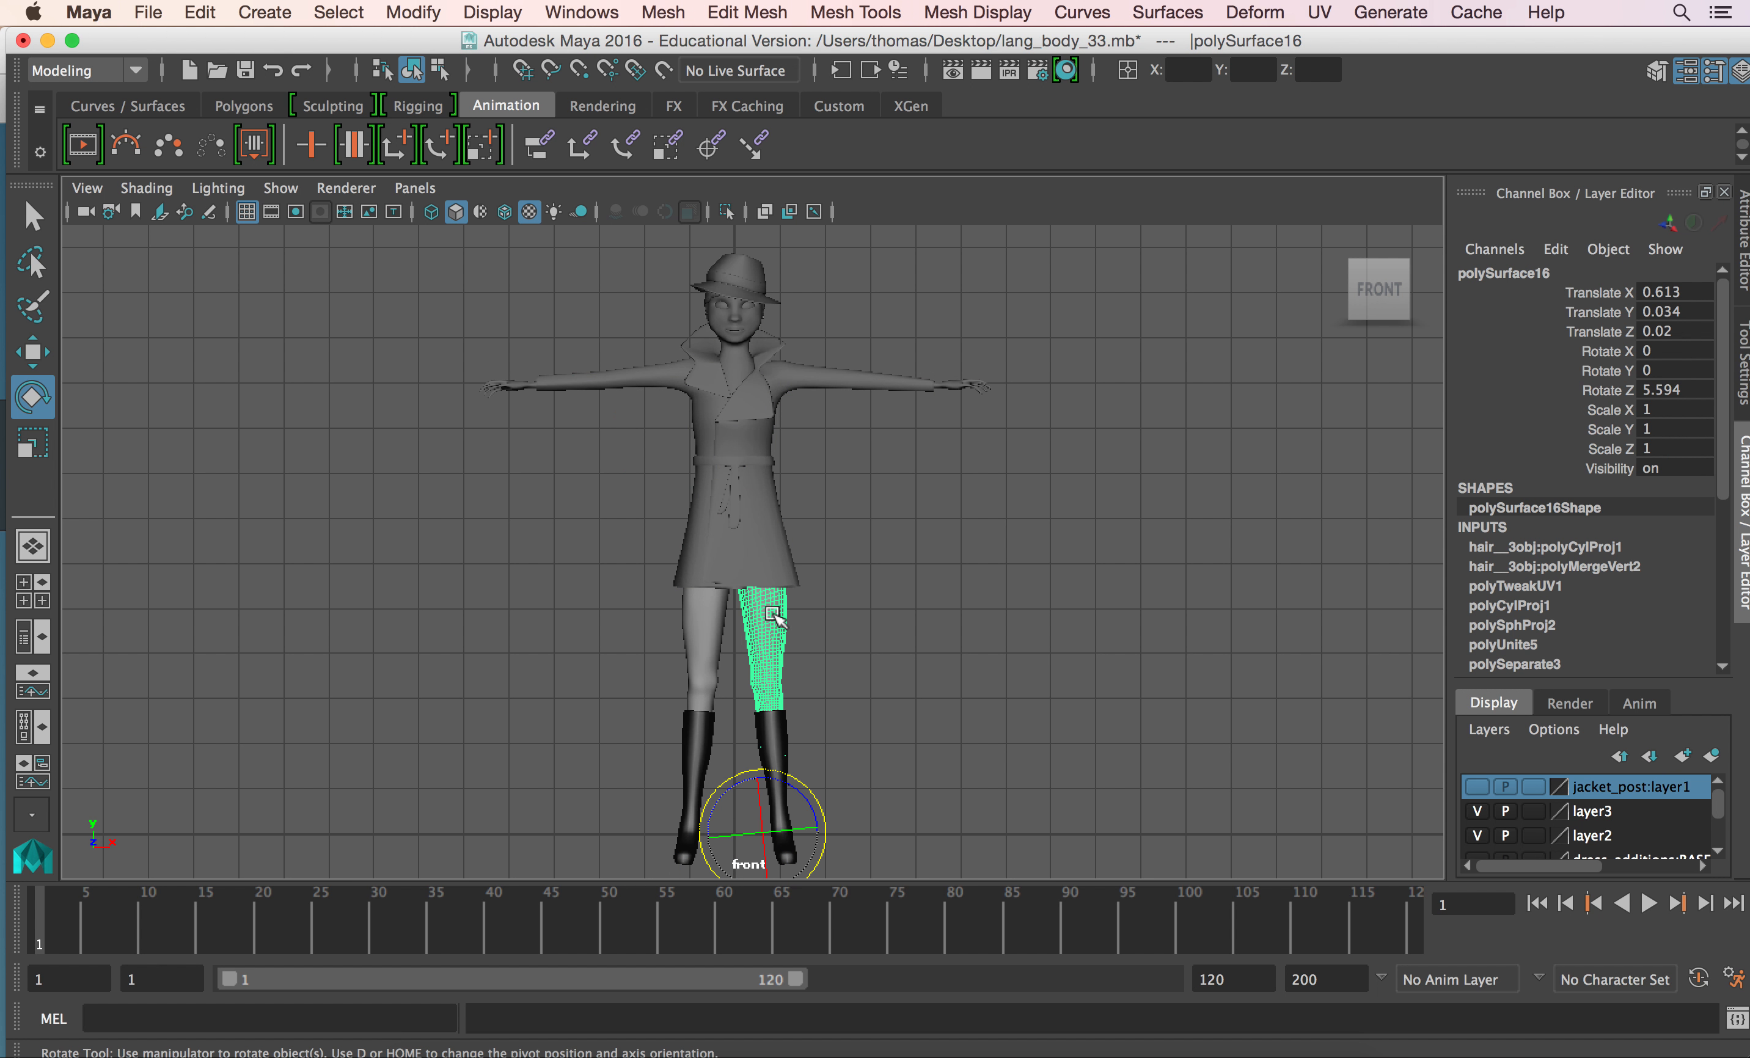
pyautogui.click(699, 641)
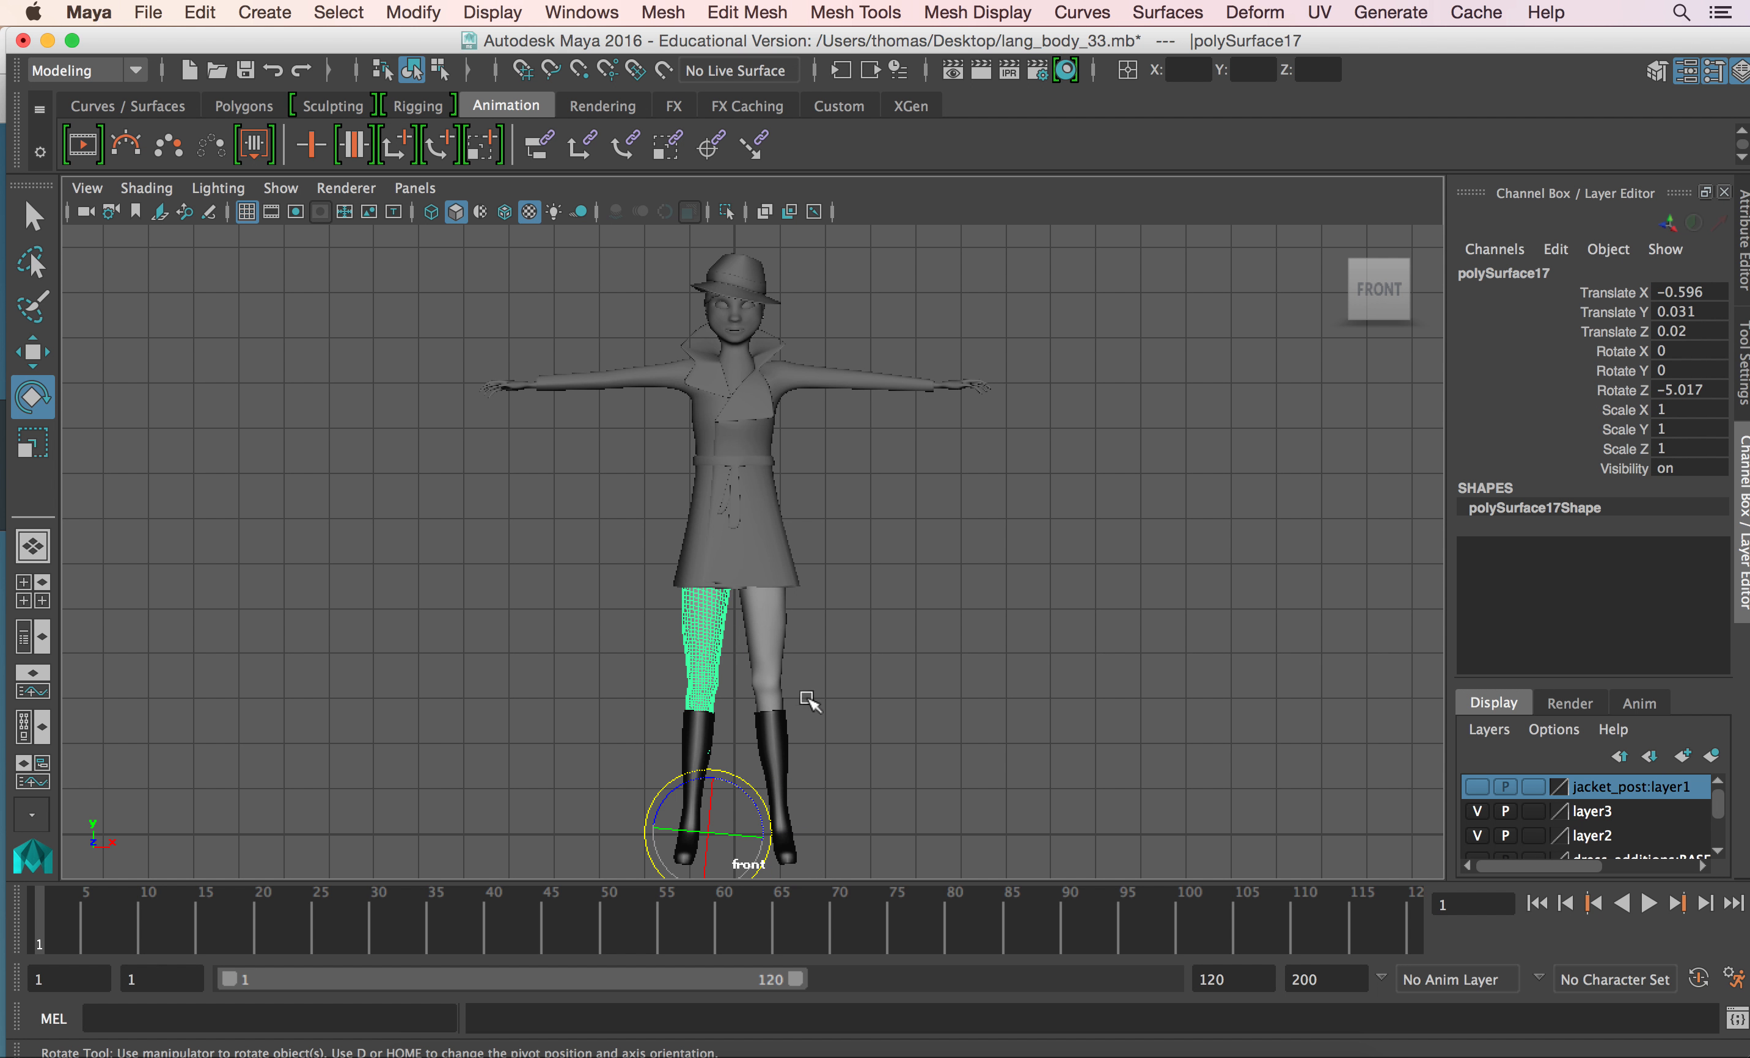
pyautogui.click(784, 733)
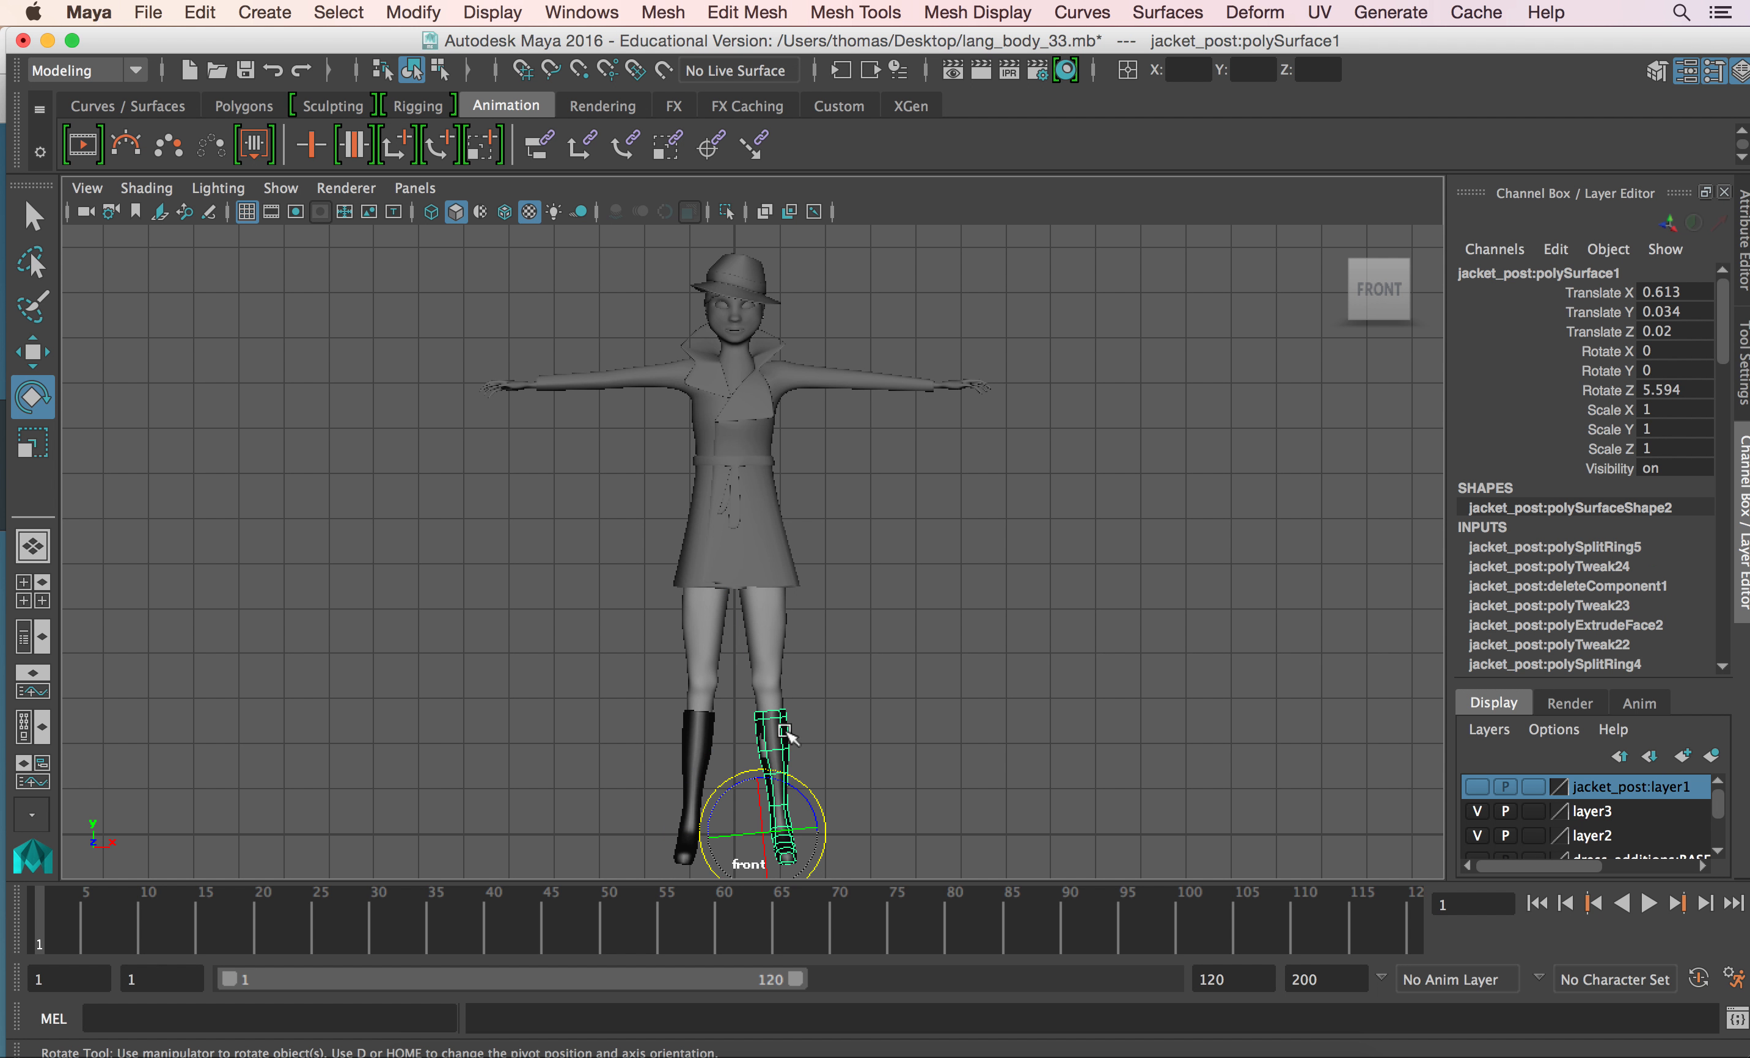
pyautogui.click(683, 756)
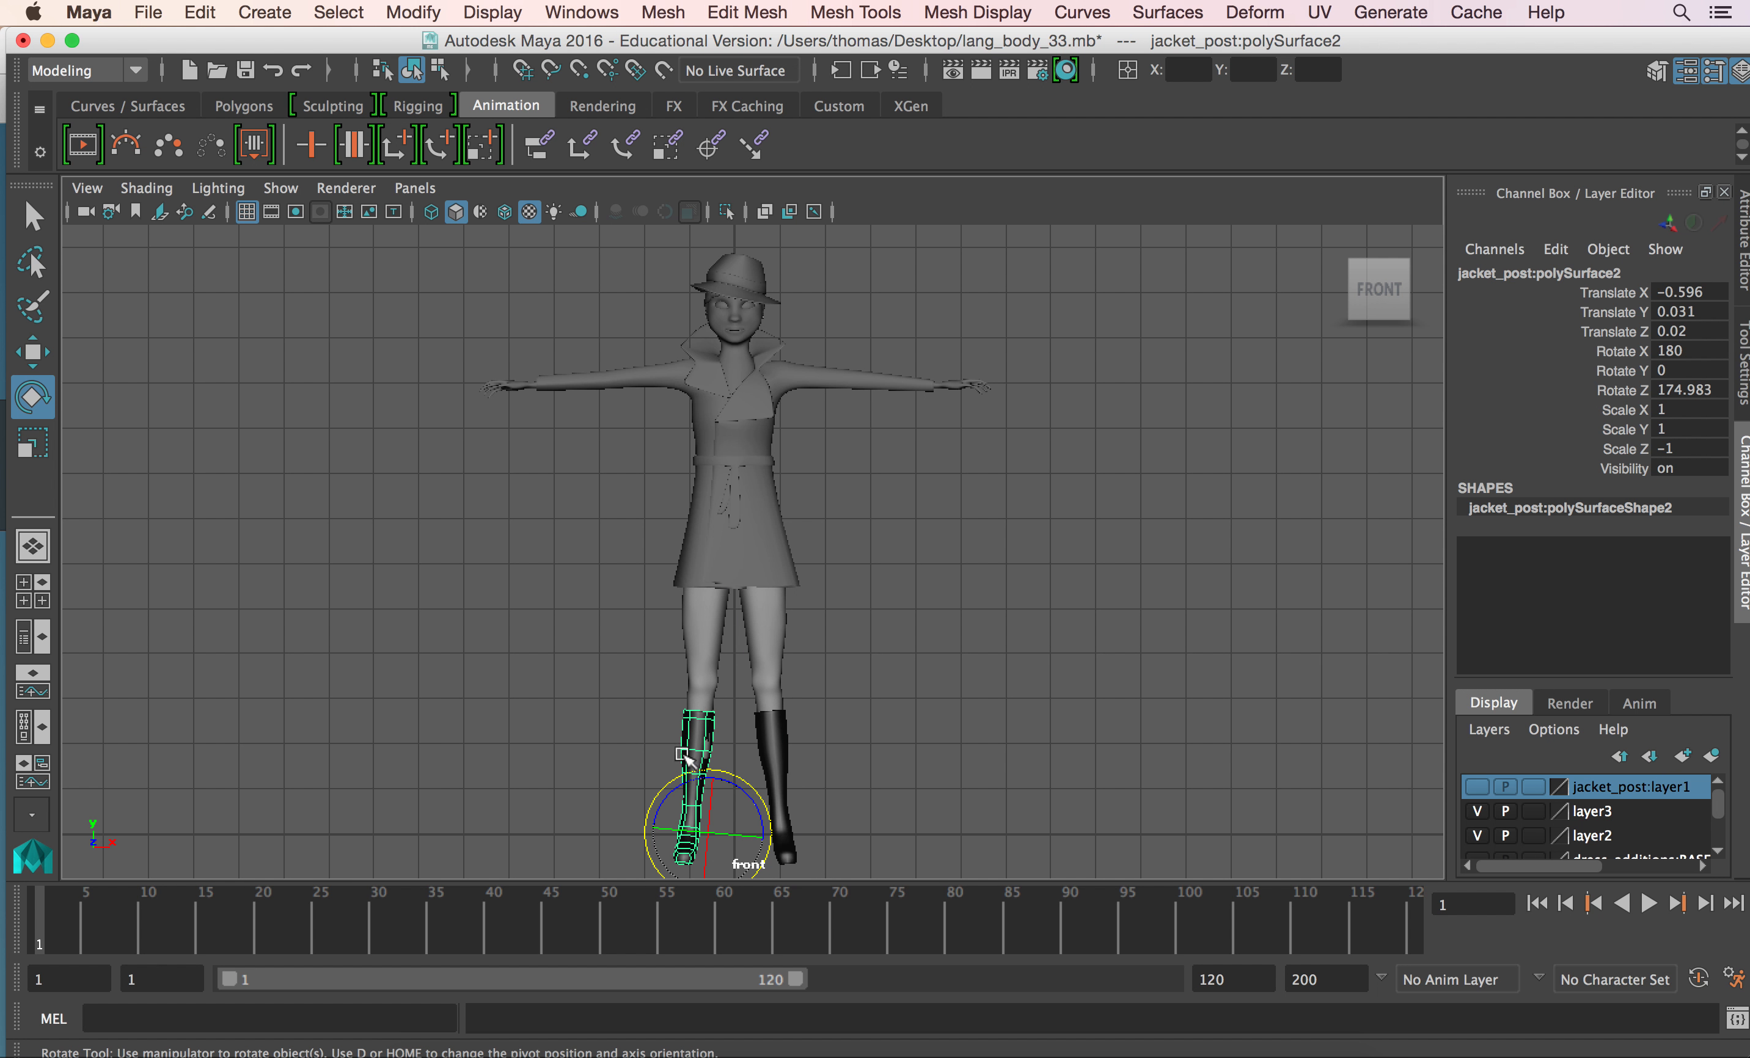
pyautogui.click(810, 375)
pyautogui.click(763, 641)
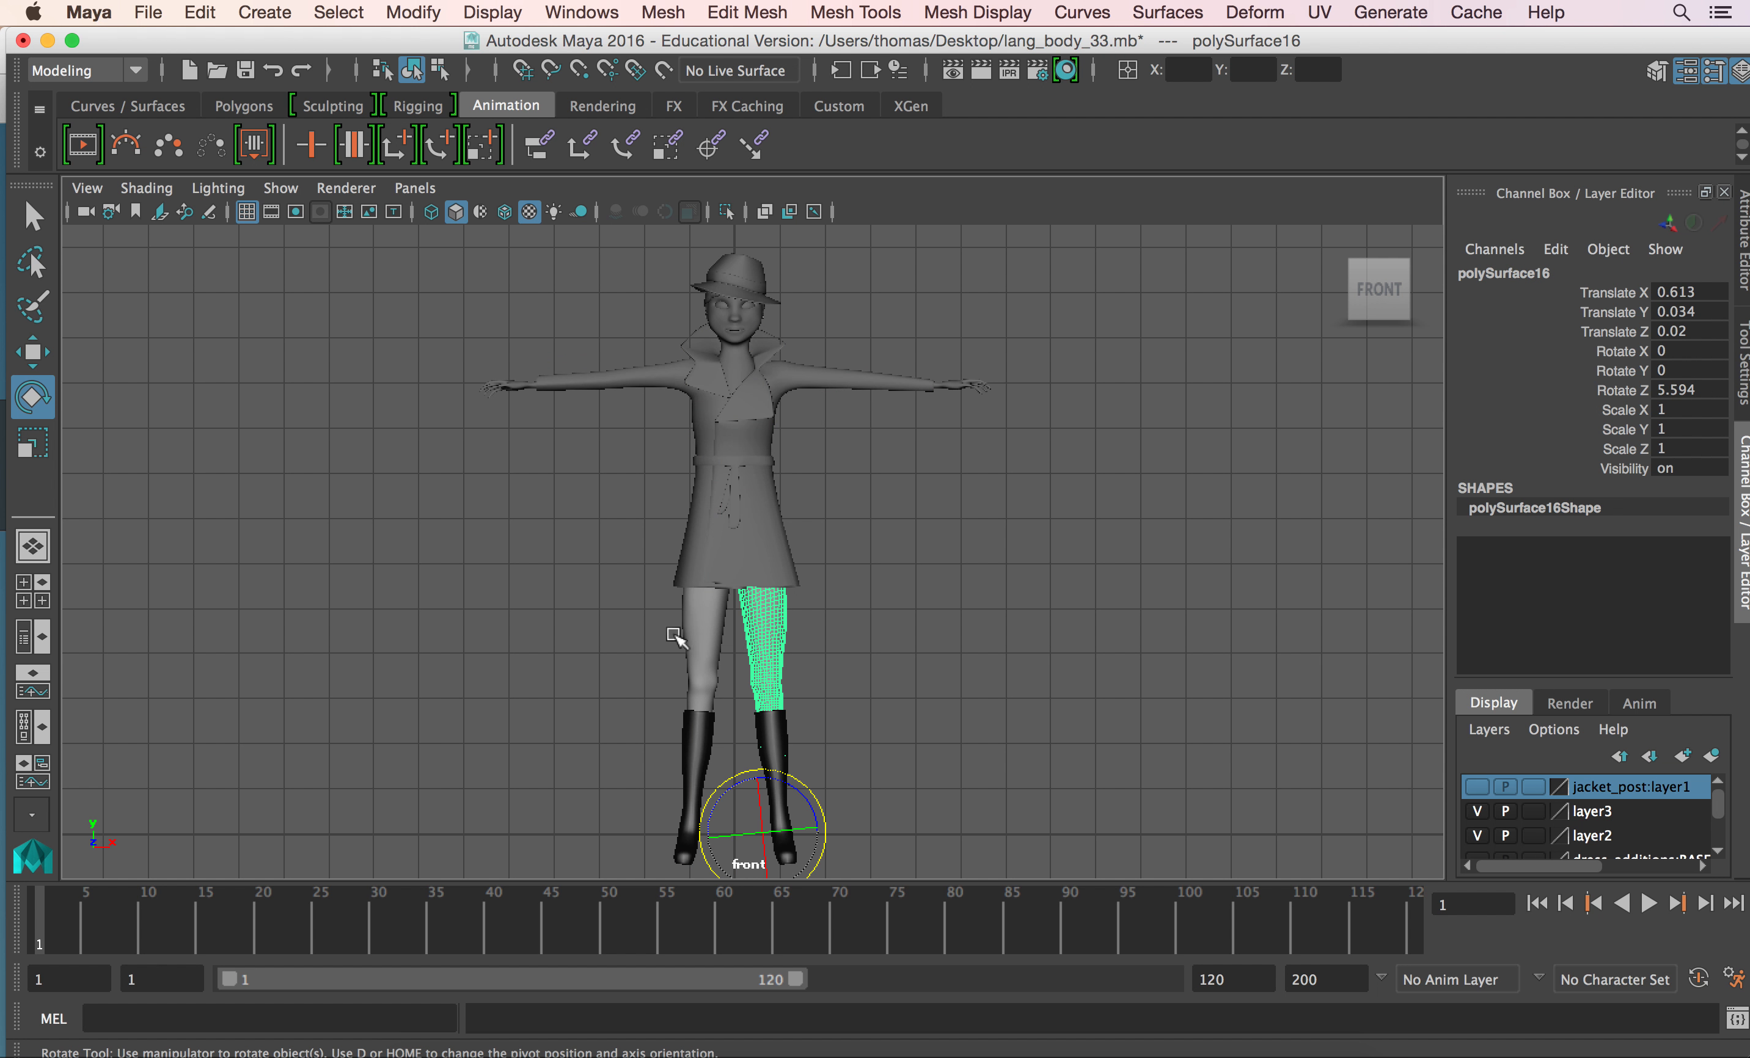
pyautogui.click(698, 628)
pyautogui.click(744, 320)
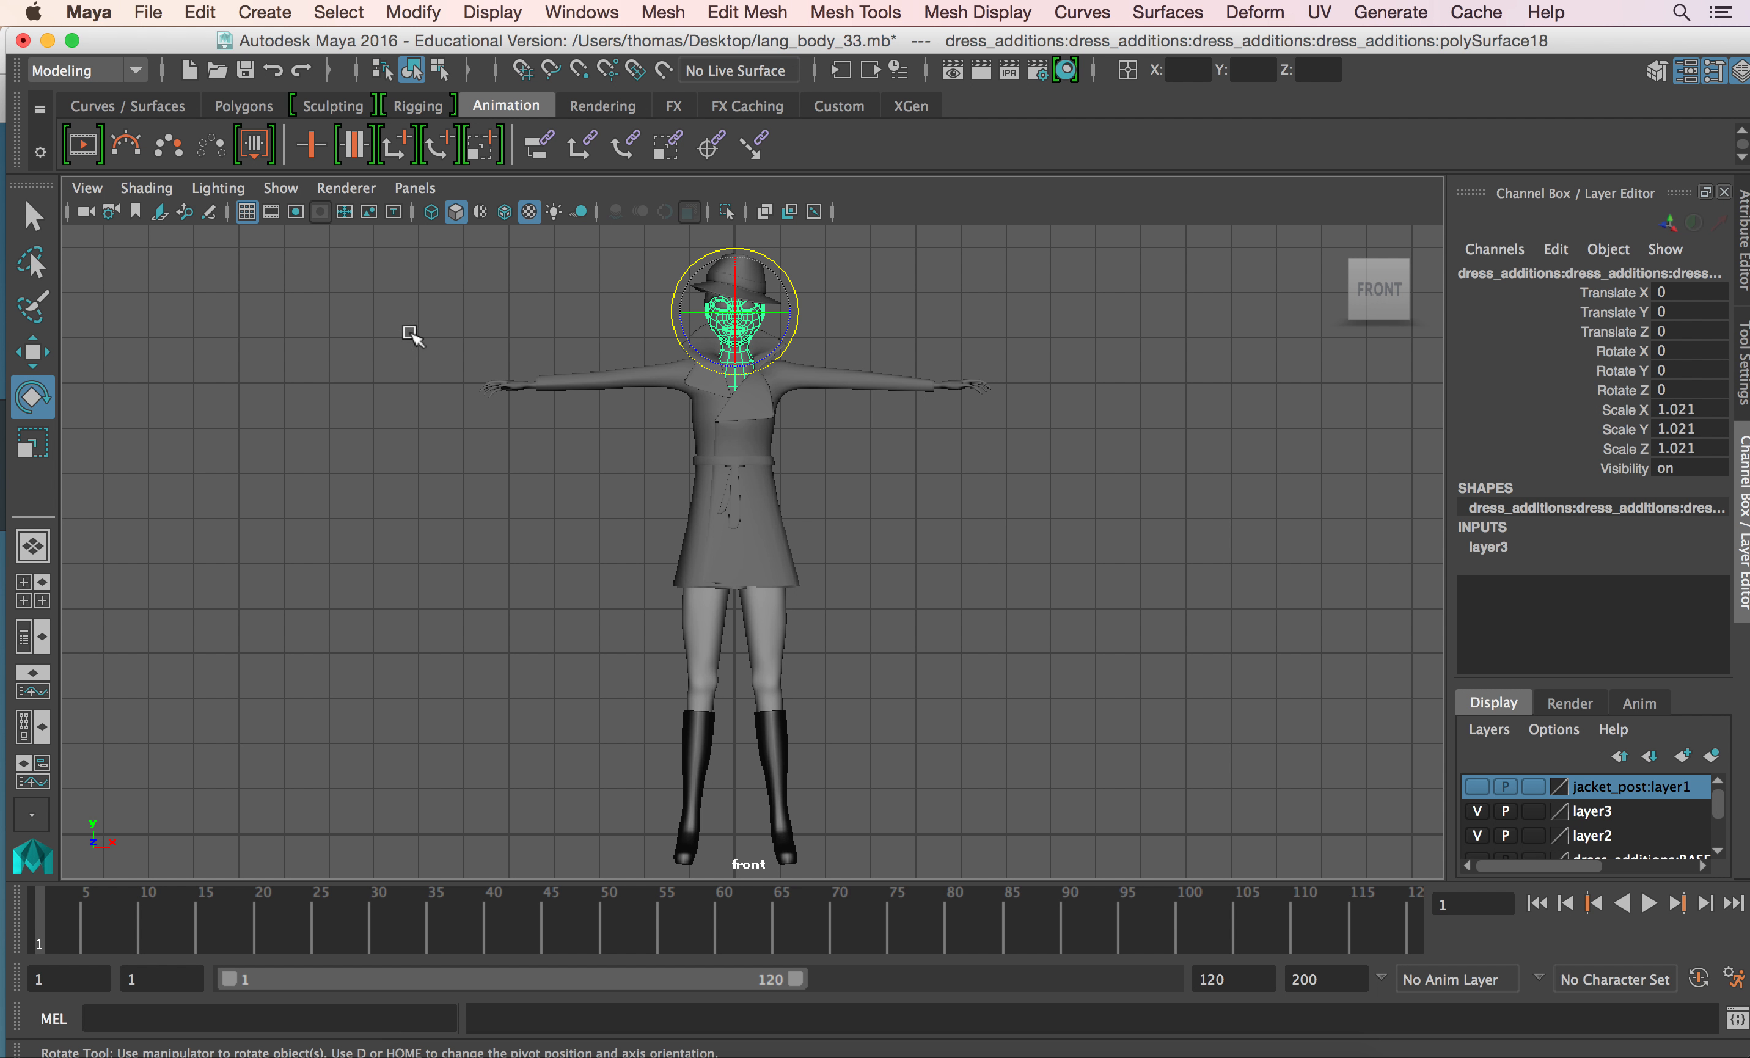
# Delete the construction history of the belt mesh around the jacket's waist.
pyautogui.keyDown('alt'); pyautogui.moveTo(406, 330); pyautogui.dragTo(900, 368, button='right'); pyautogui.keyUp('alt')
pyautogui.keyDown('alt'); pyautogui.moveTo(969, 436); pyautogui.dragTo(896, 653, button='middle'); pyautogui.keyUp('alt')
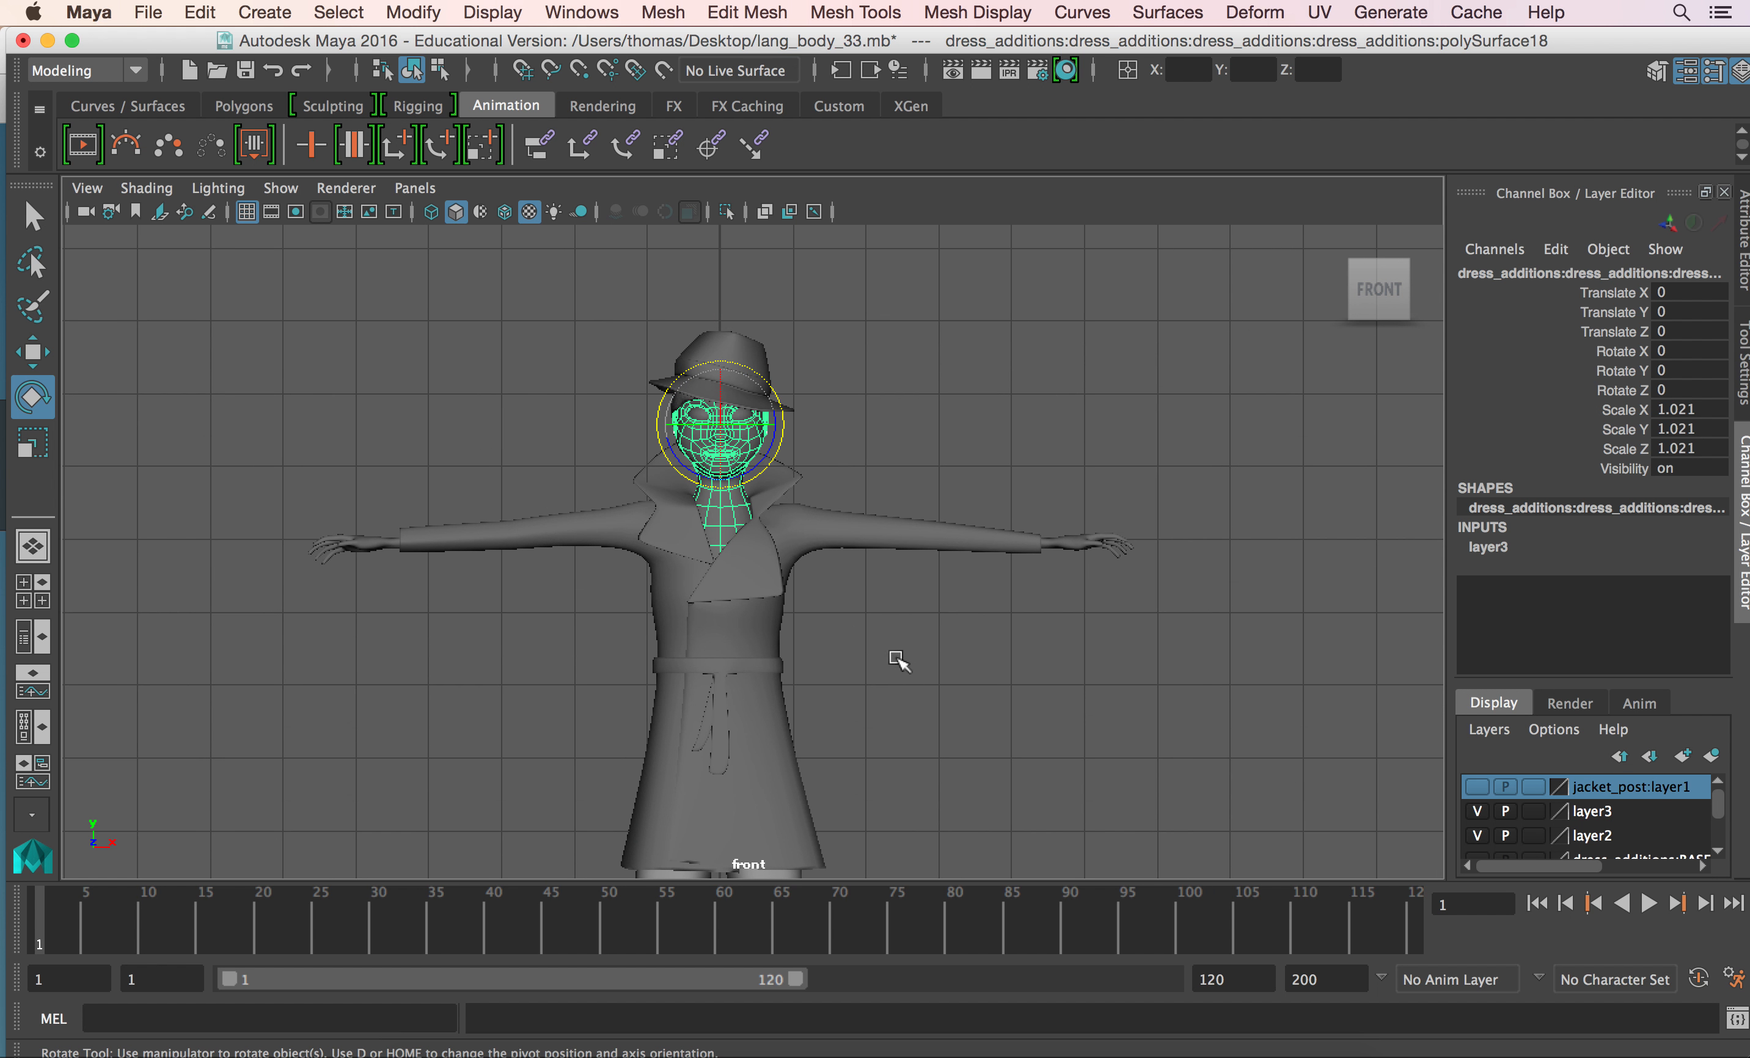
pyautogui.click(683, 673)
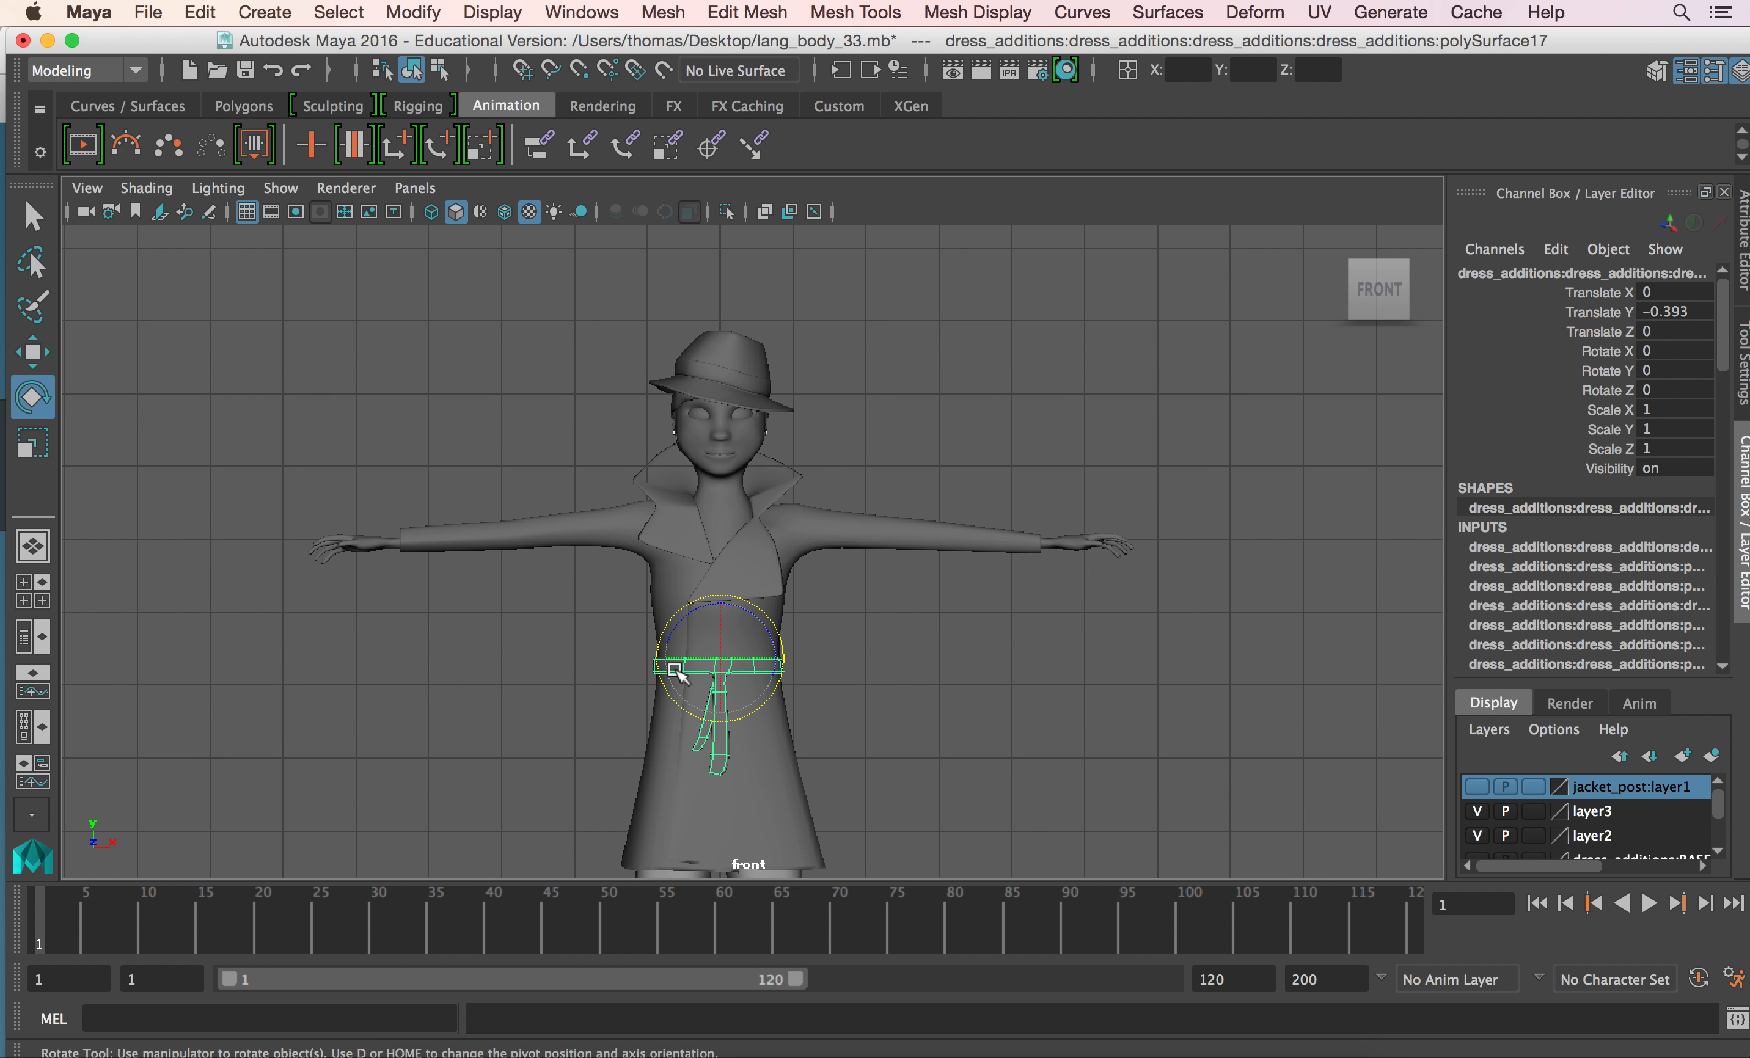
pyautogui.keyDown('alt'); pyautogui.moveTo(664, 574); pyautogui.dragTo(1155, 494, button='right'); pyautogui.keyUp('alt')
pyautogui.keyDown('alt'); pyautogui.moveTo(961, 432); pyautogui.dragTo(836, 614, button='right'); pyautogui.keyUp('alt')
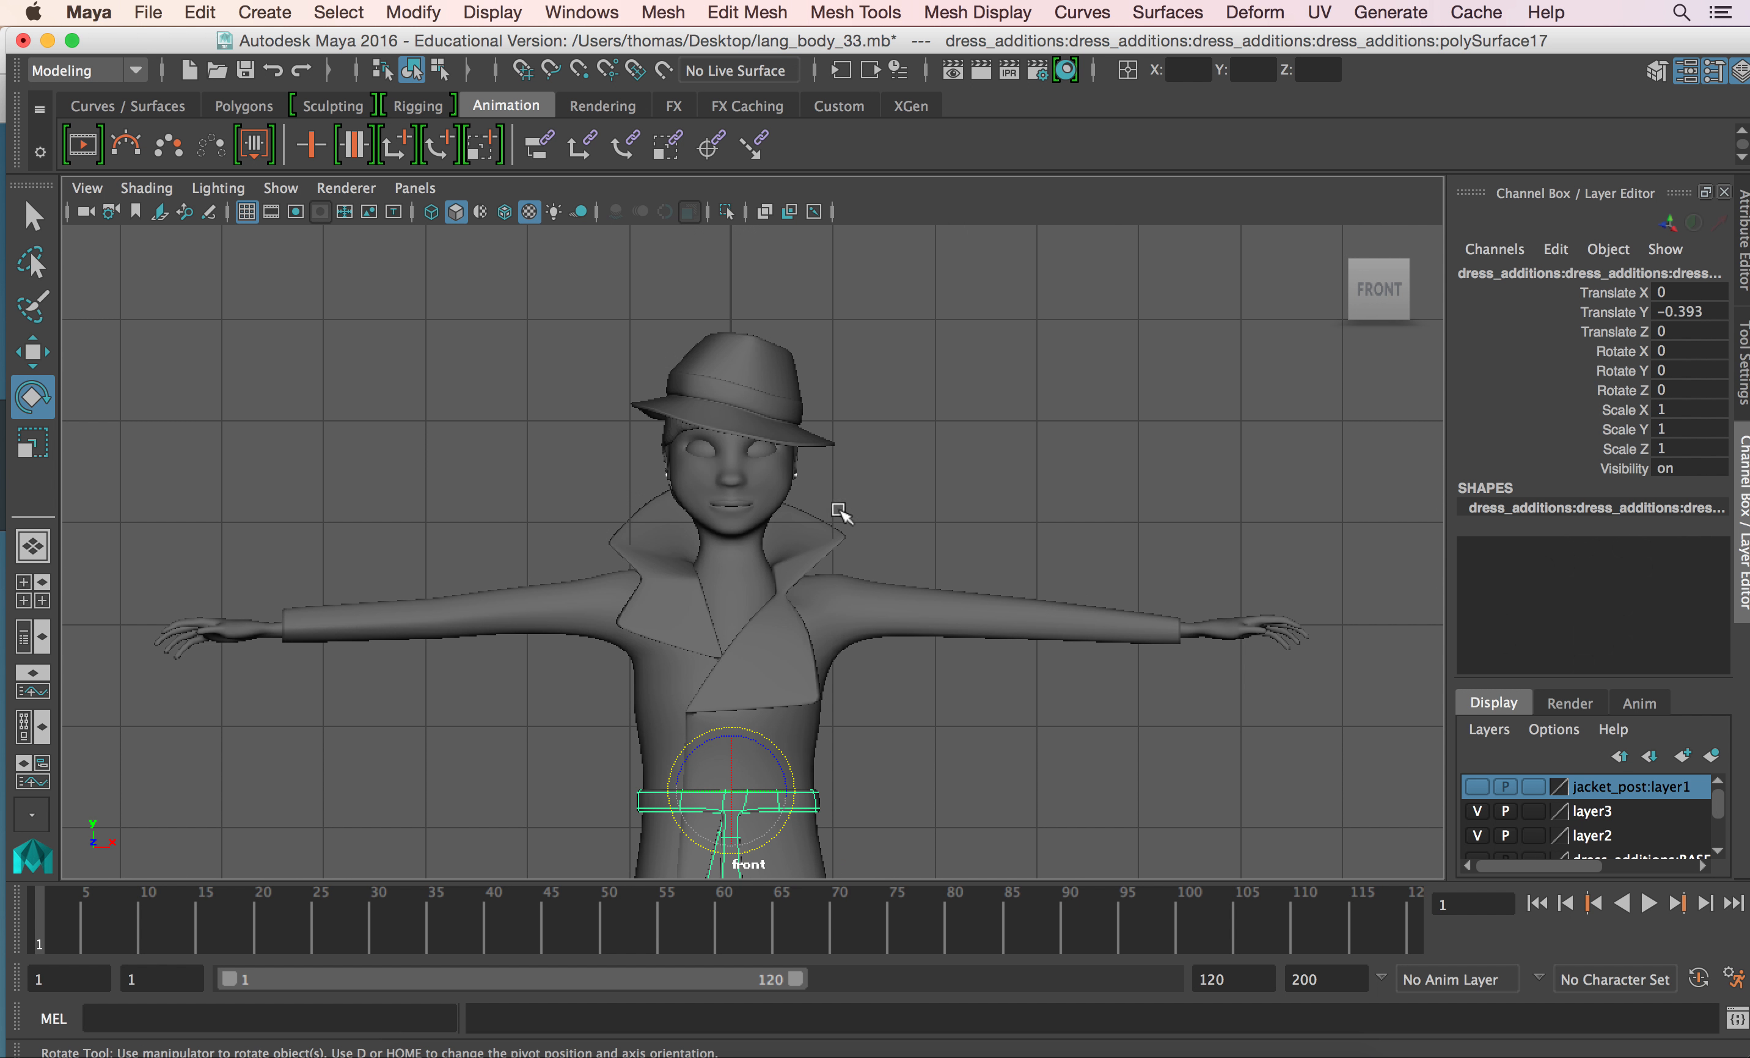
# Delete the construction history of both eye spheres and both earrings.
pyautogui.click(761, 450)
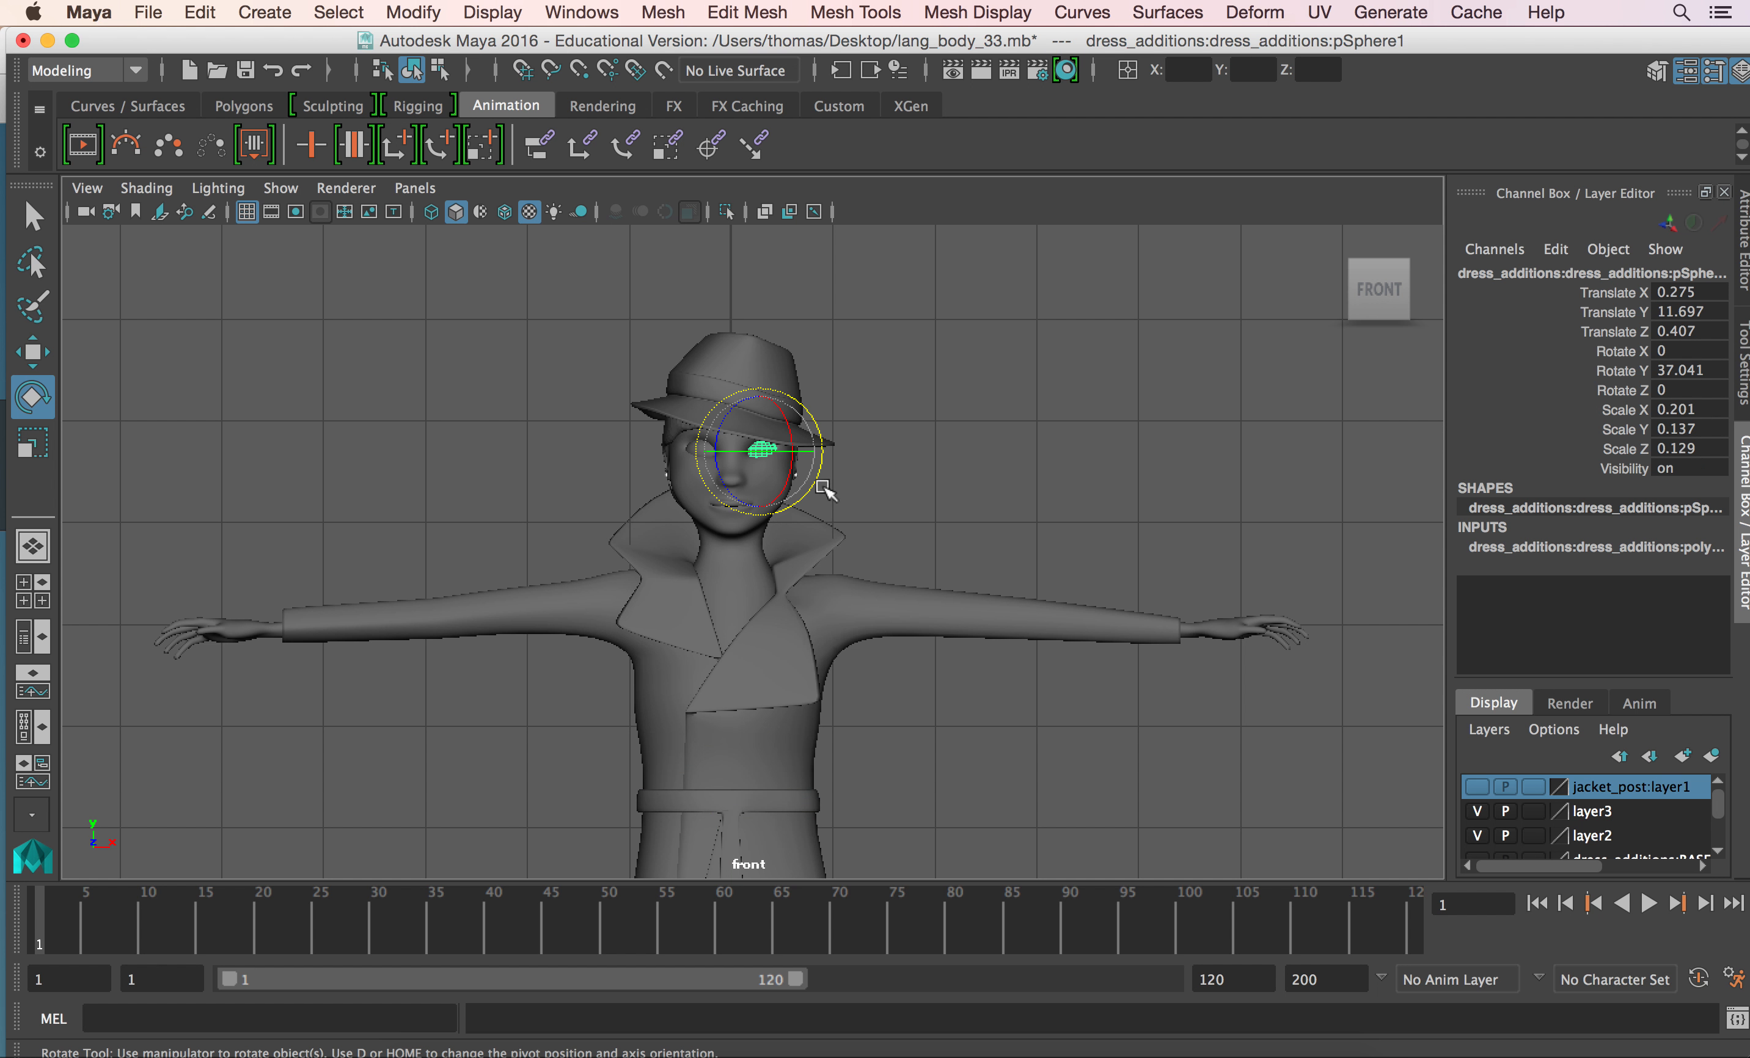
pyautogui.click(703, 458)
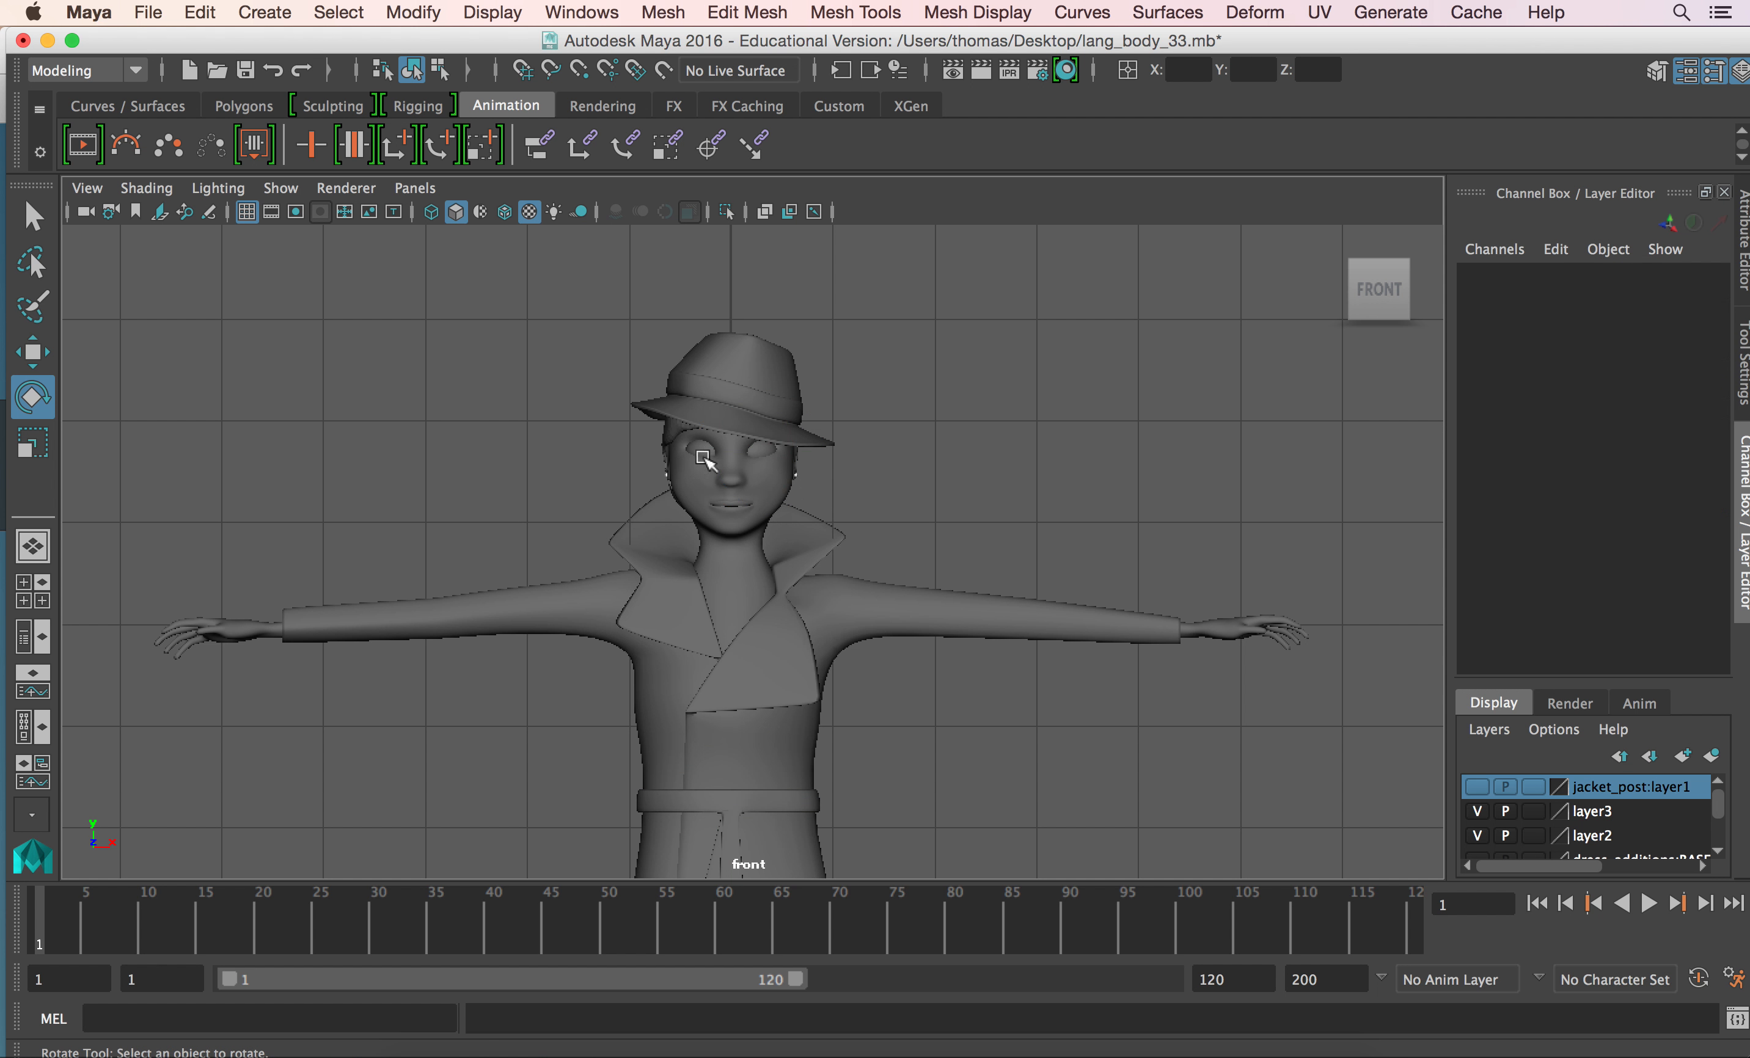
pyautogui.click(703, 447)
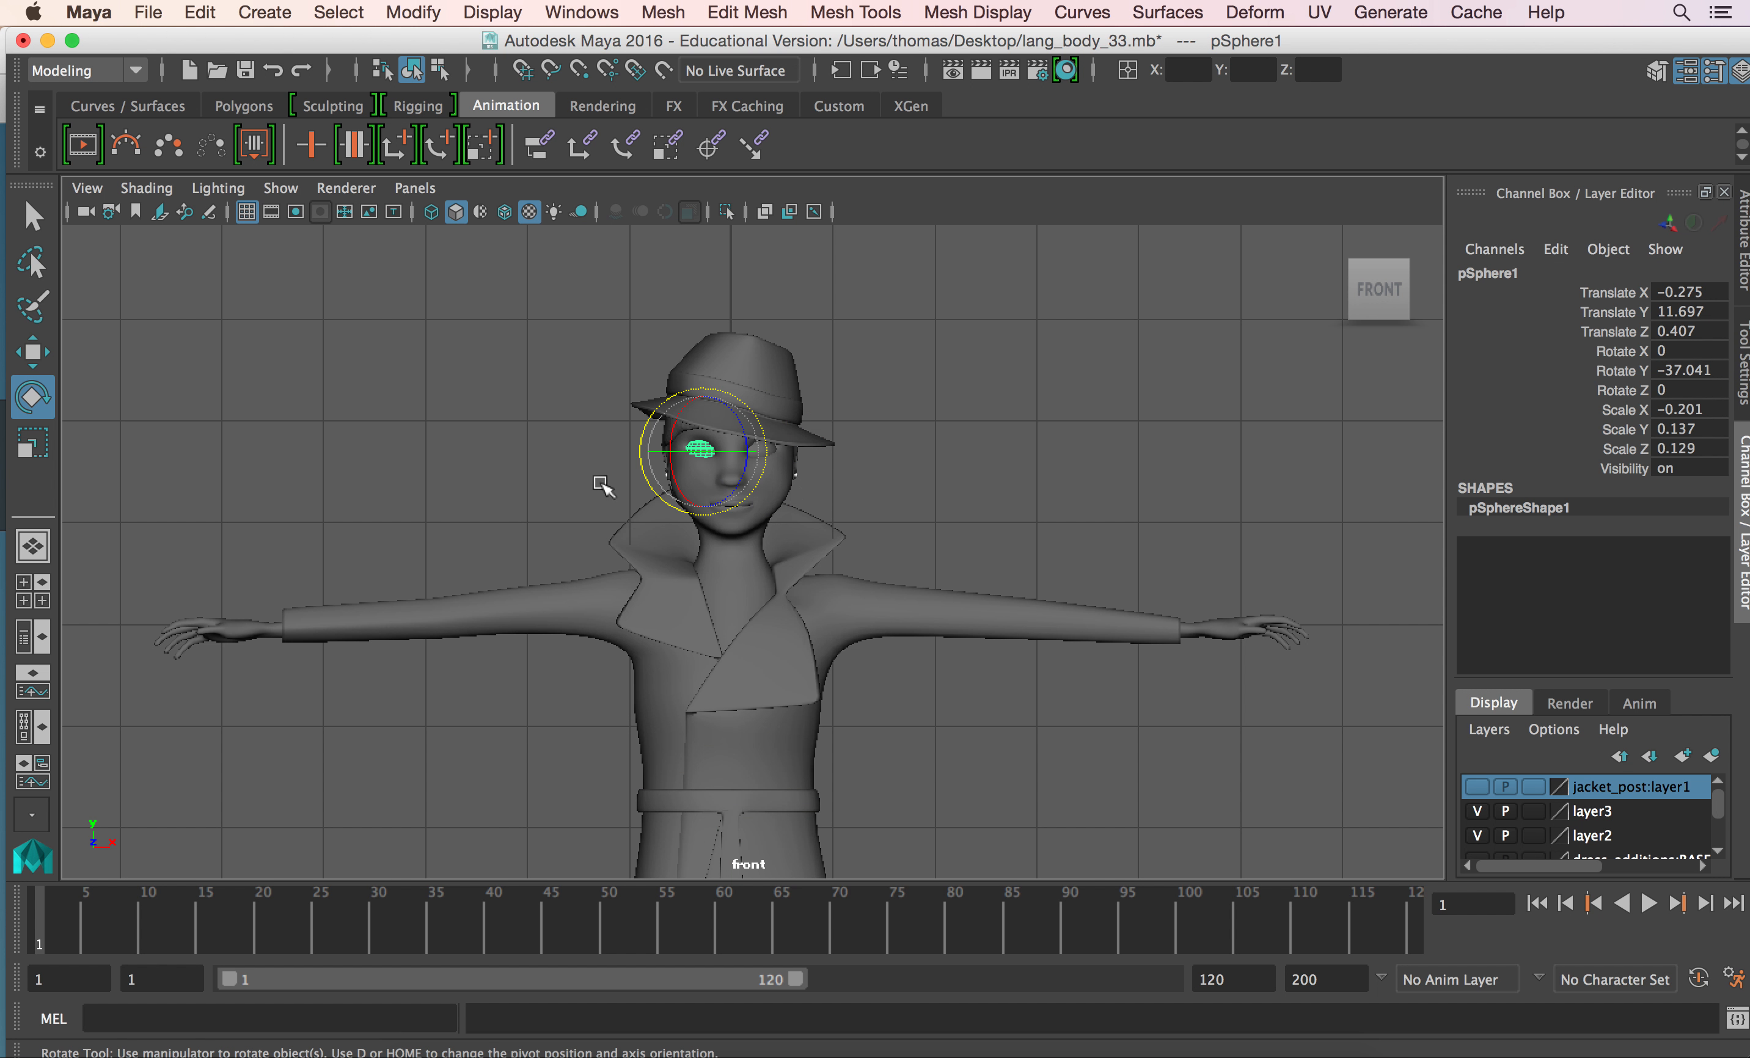
pyautogui.keyDown('alt'); pyautogui.moveTo(379, 513); pyautogui.dragTo(1302, 499, button='right'); pyautogui.keyUp('alt')
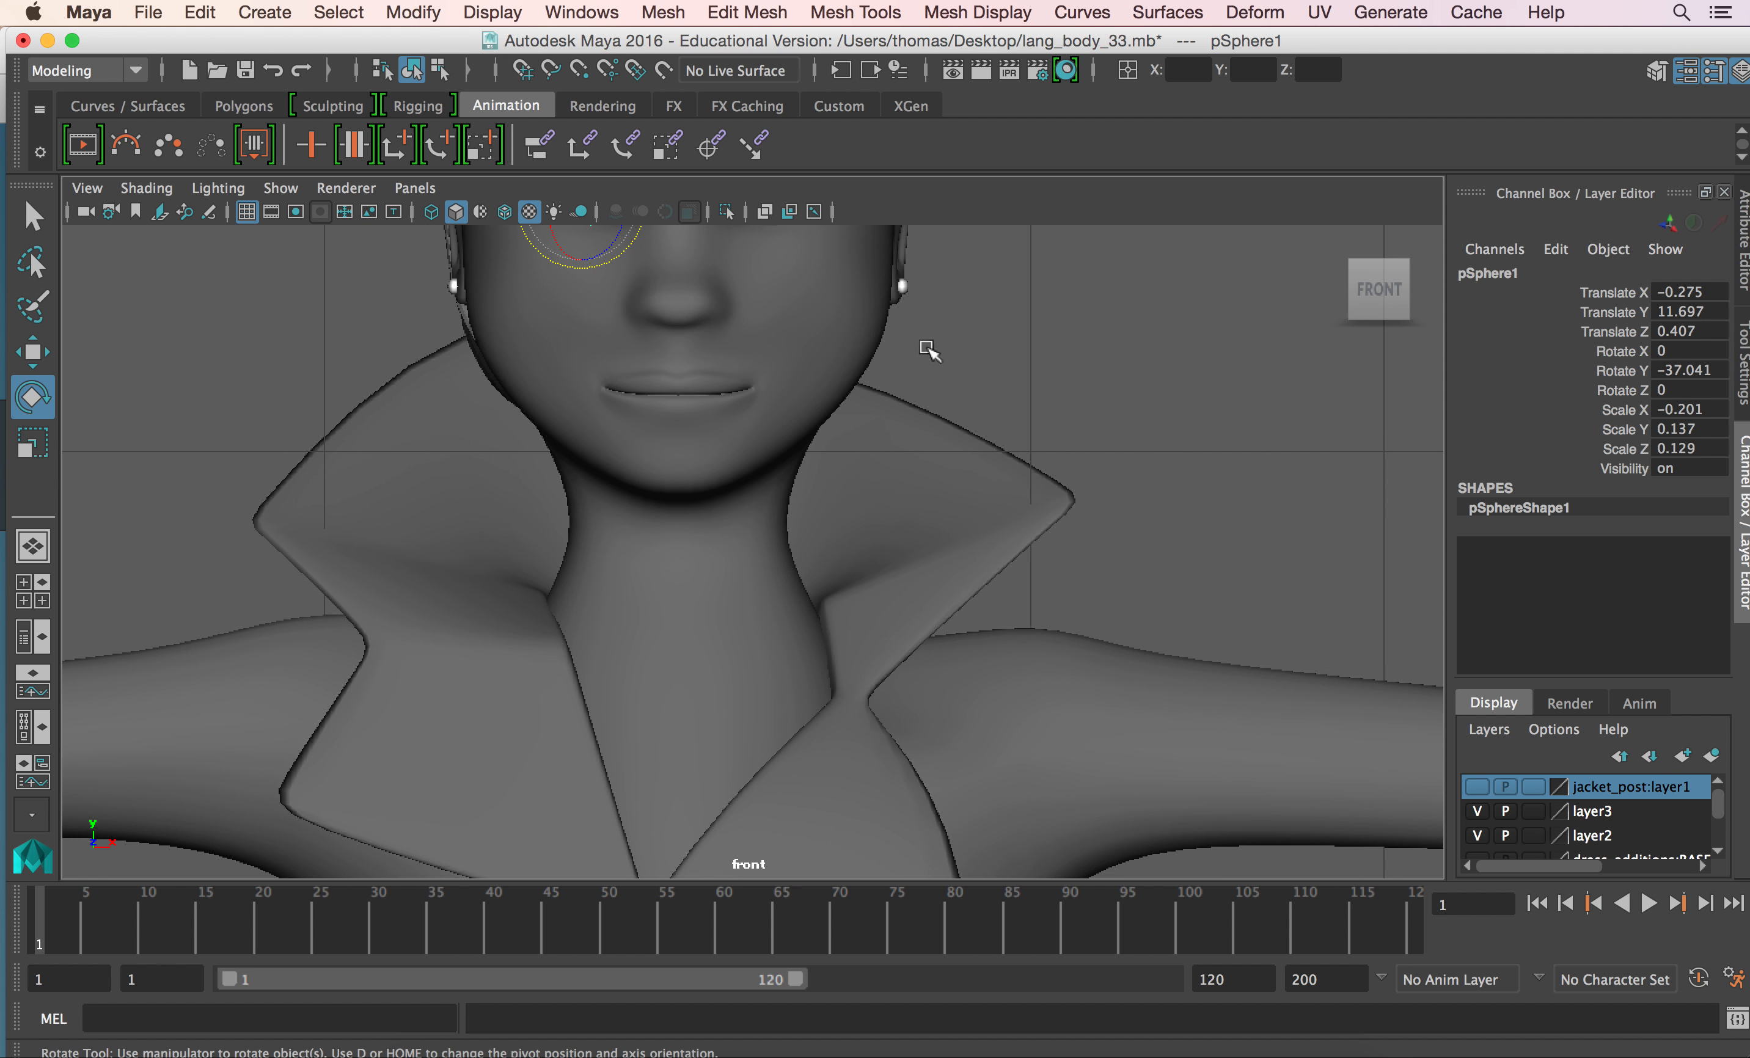
pyautogui.click(901, 284)
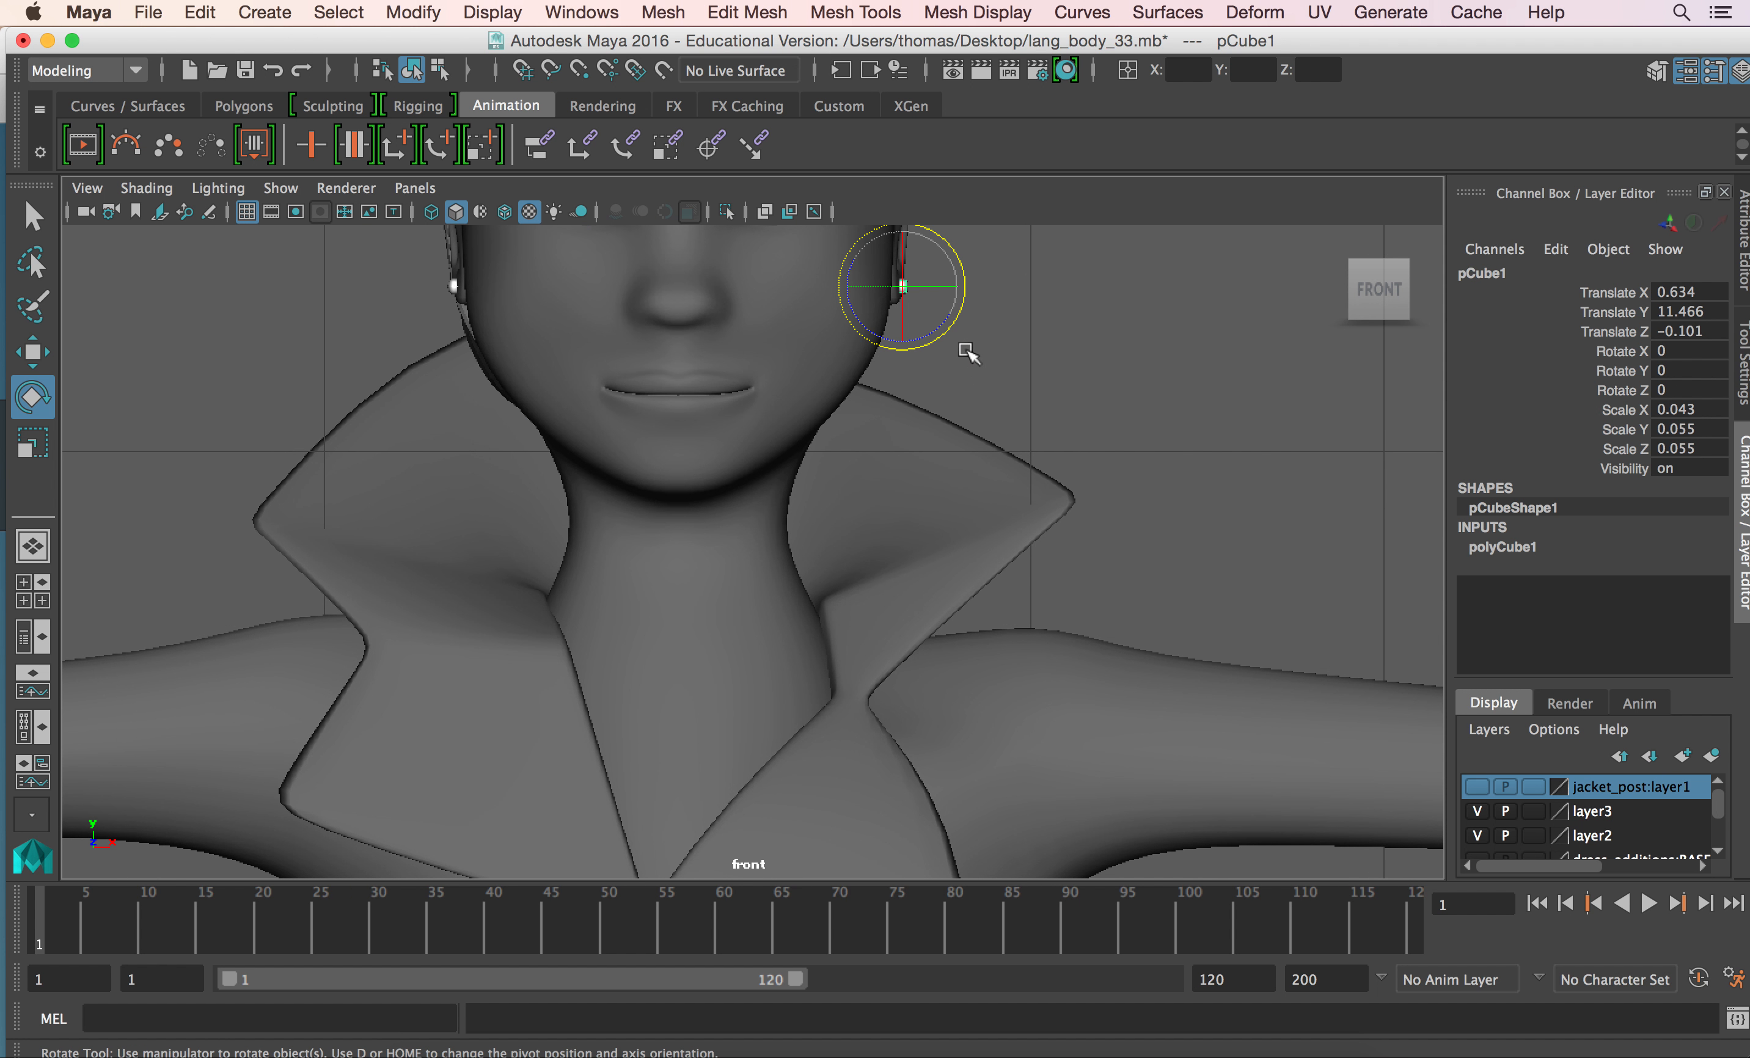
pyautogui.hotkey('alt', 'shift', 'd')
pyautogui.click(451, 285)
# Examine the hat's remaining inputs and keyed transform channels, comparing them with those of the jacket.
pyautogui.keyDown('alt'); pyautogui.moveTo(606, 371); pyautogui.dragTo(652, 704, button='middle'); pyautogui.keyUp('alt')
pyautogui.click(708, 324)
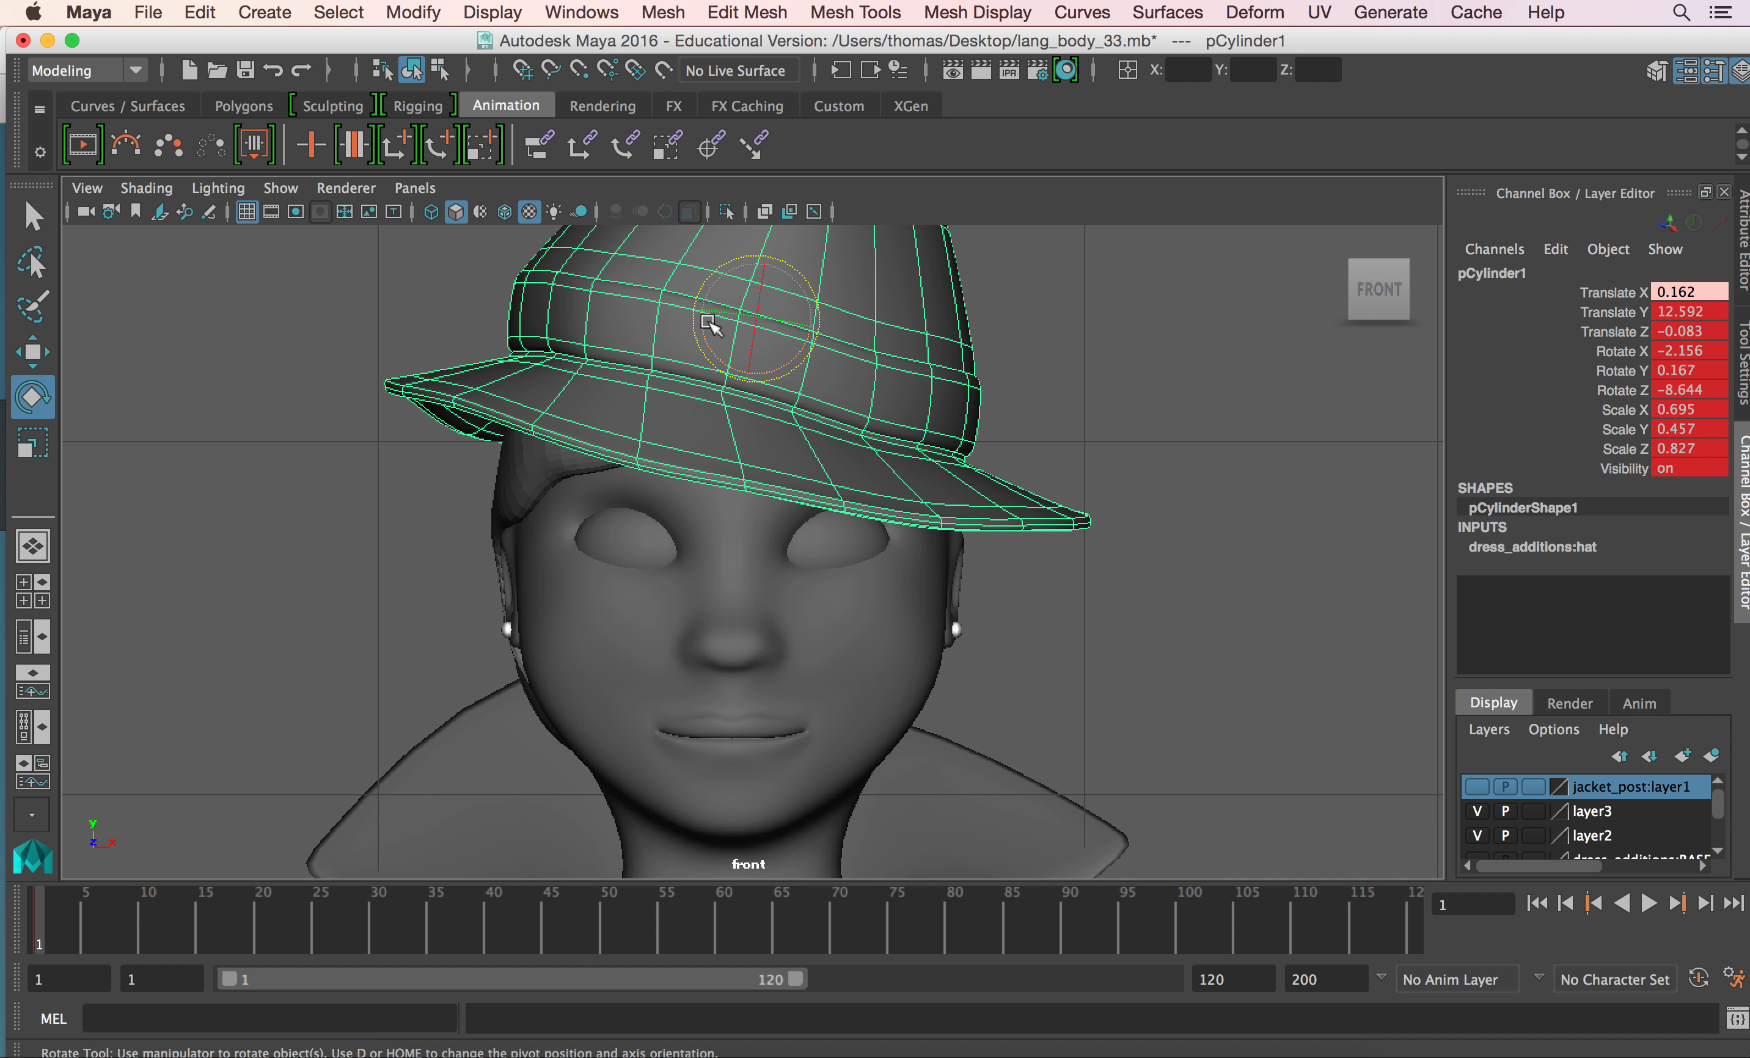
pyautogui.scroll(-5, 1082, 574)
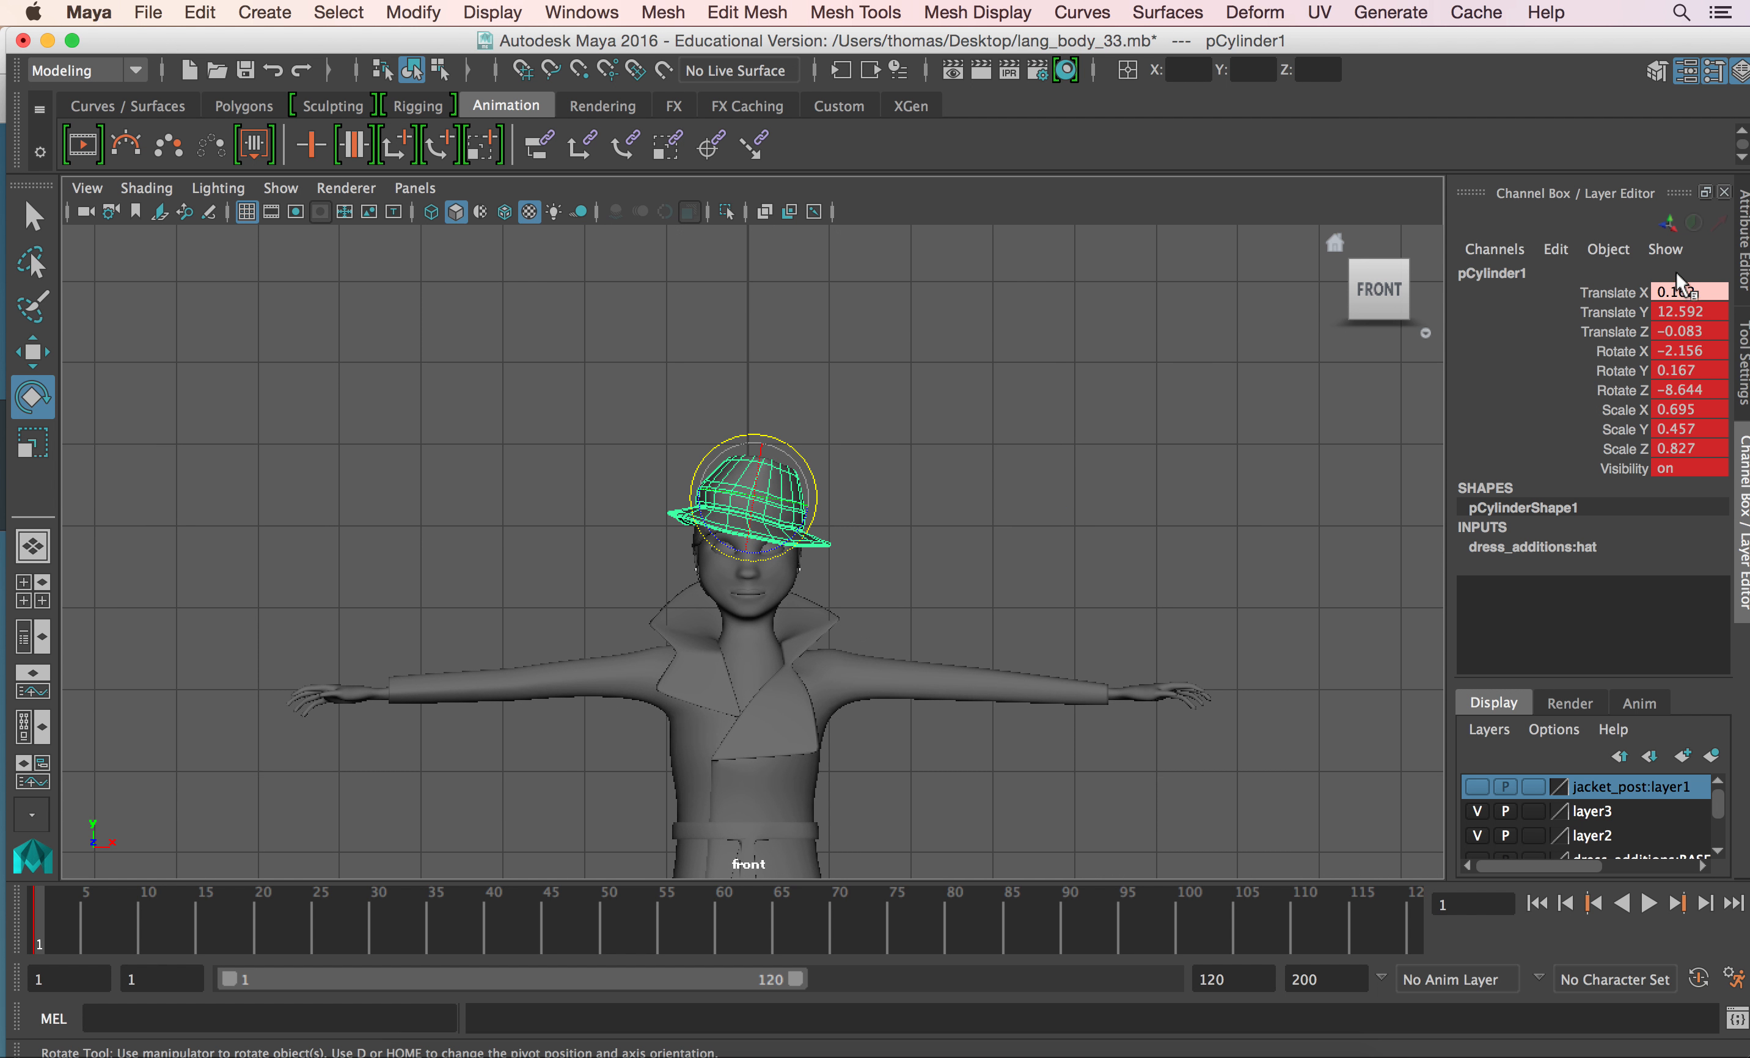
pyautogui.keyDown('alt'); pyautogui.moveTo(668, 748); pyautogui.dragTo(635, 545, button='middle'); pyautogui.keyUp('alt')
pyautogui.scroll(-3, 627, 549)
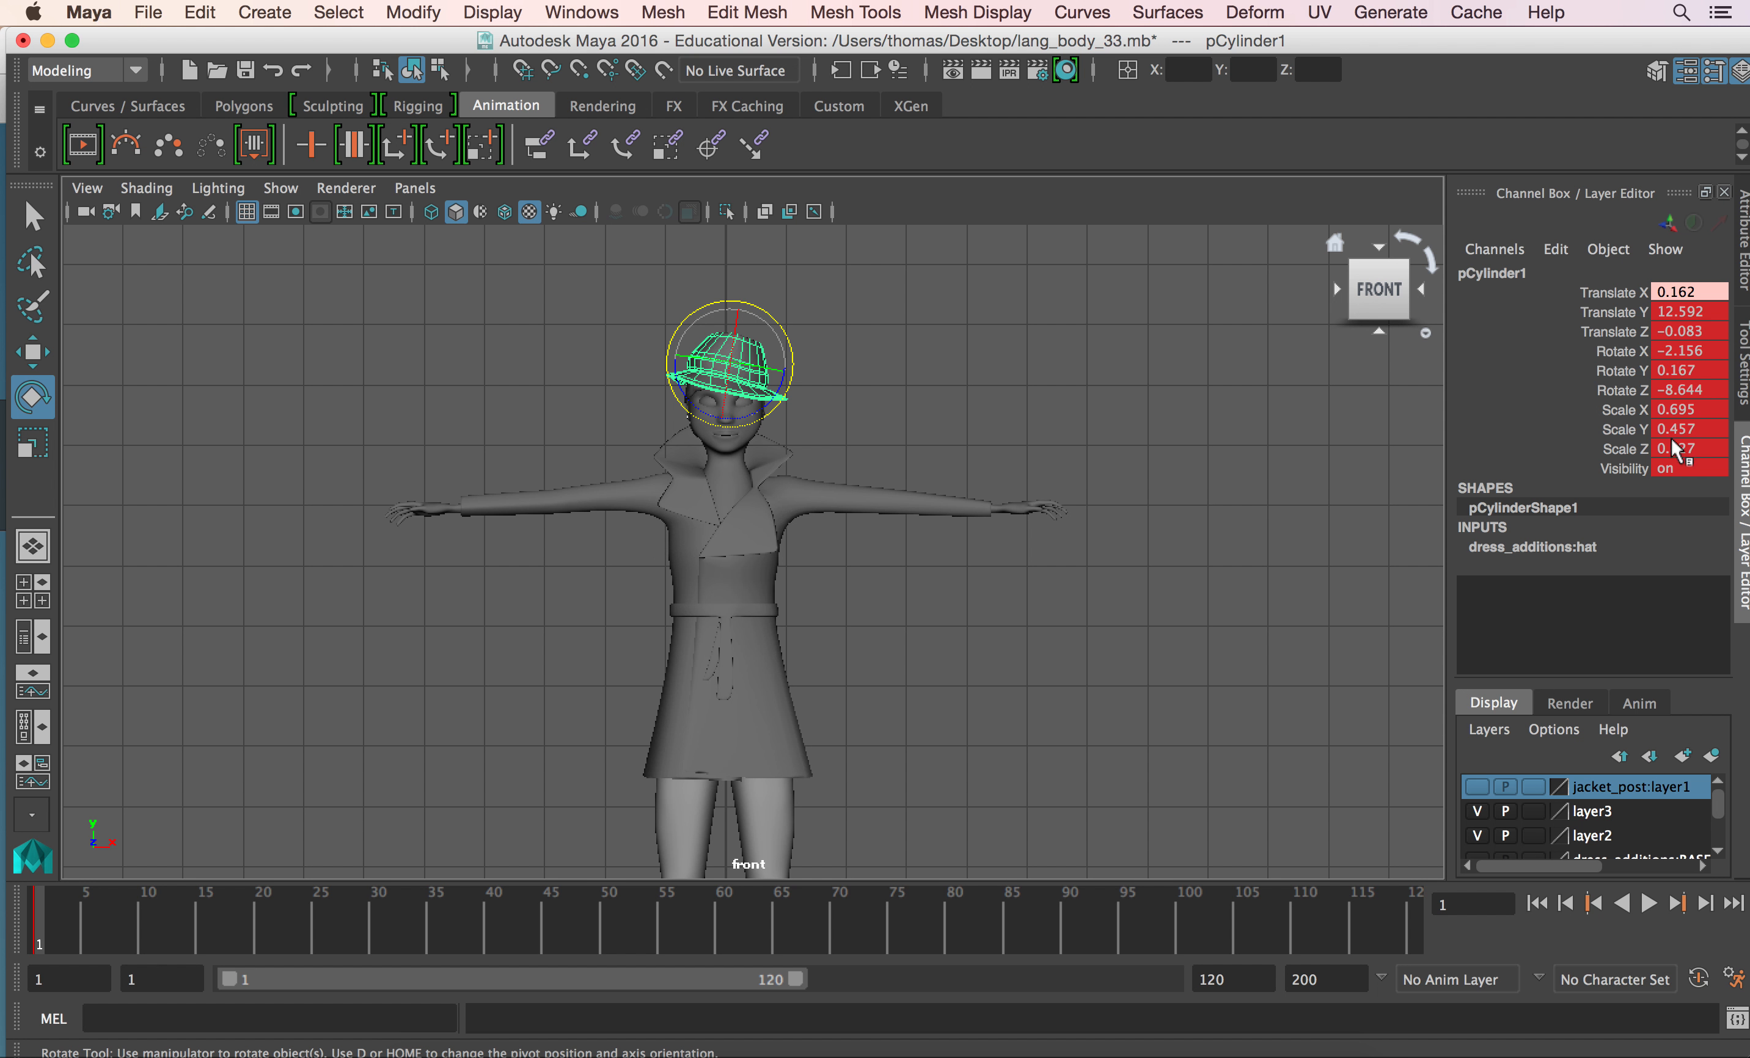
pyautogui.click(606, 501)
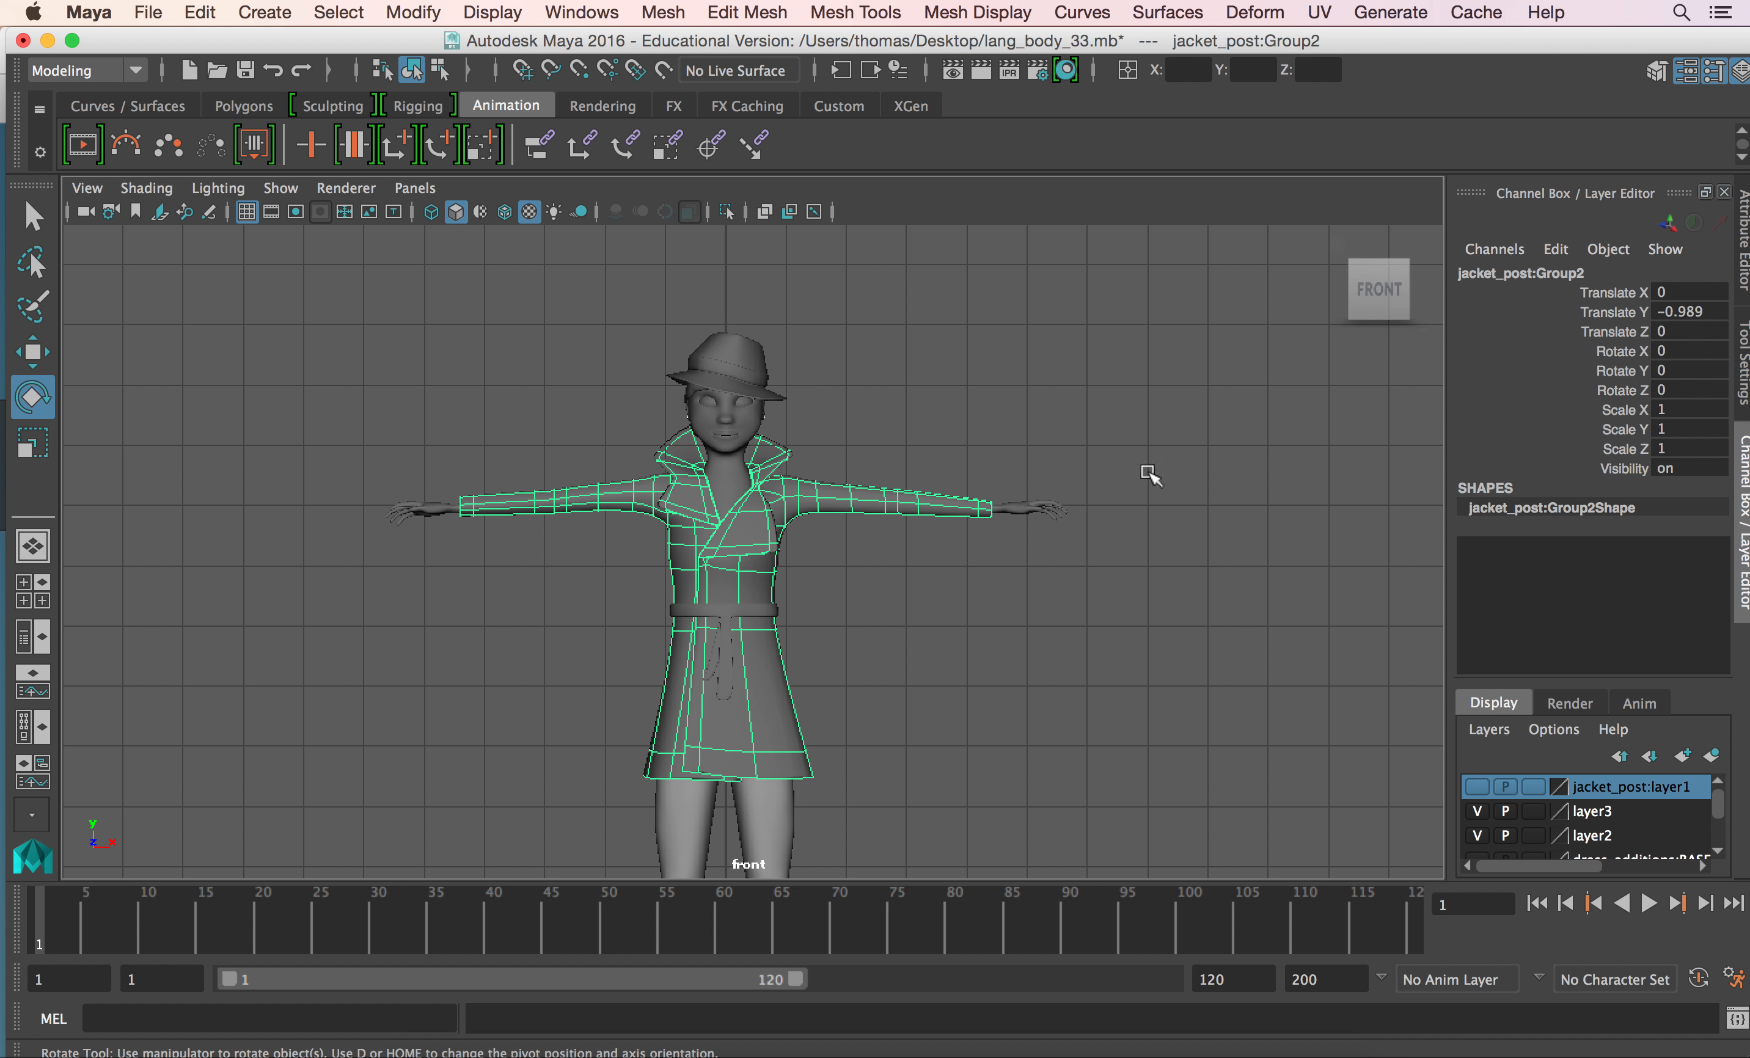
pyautogui.click(743, 363)
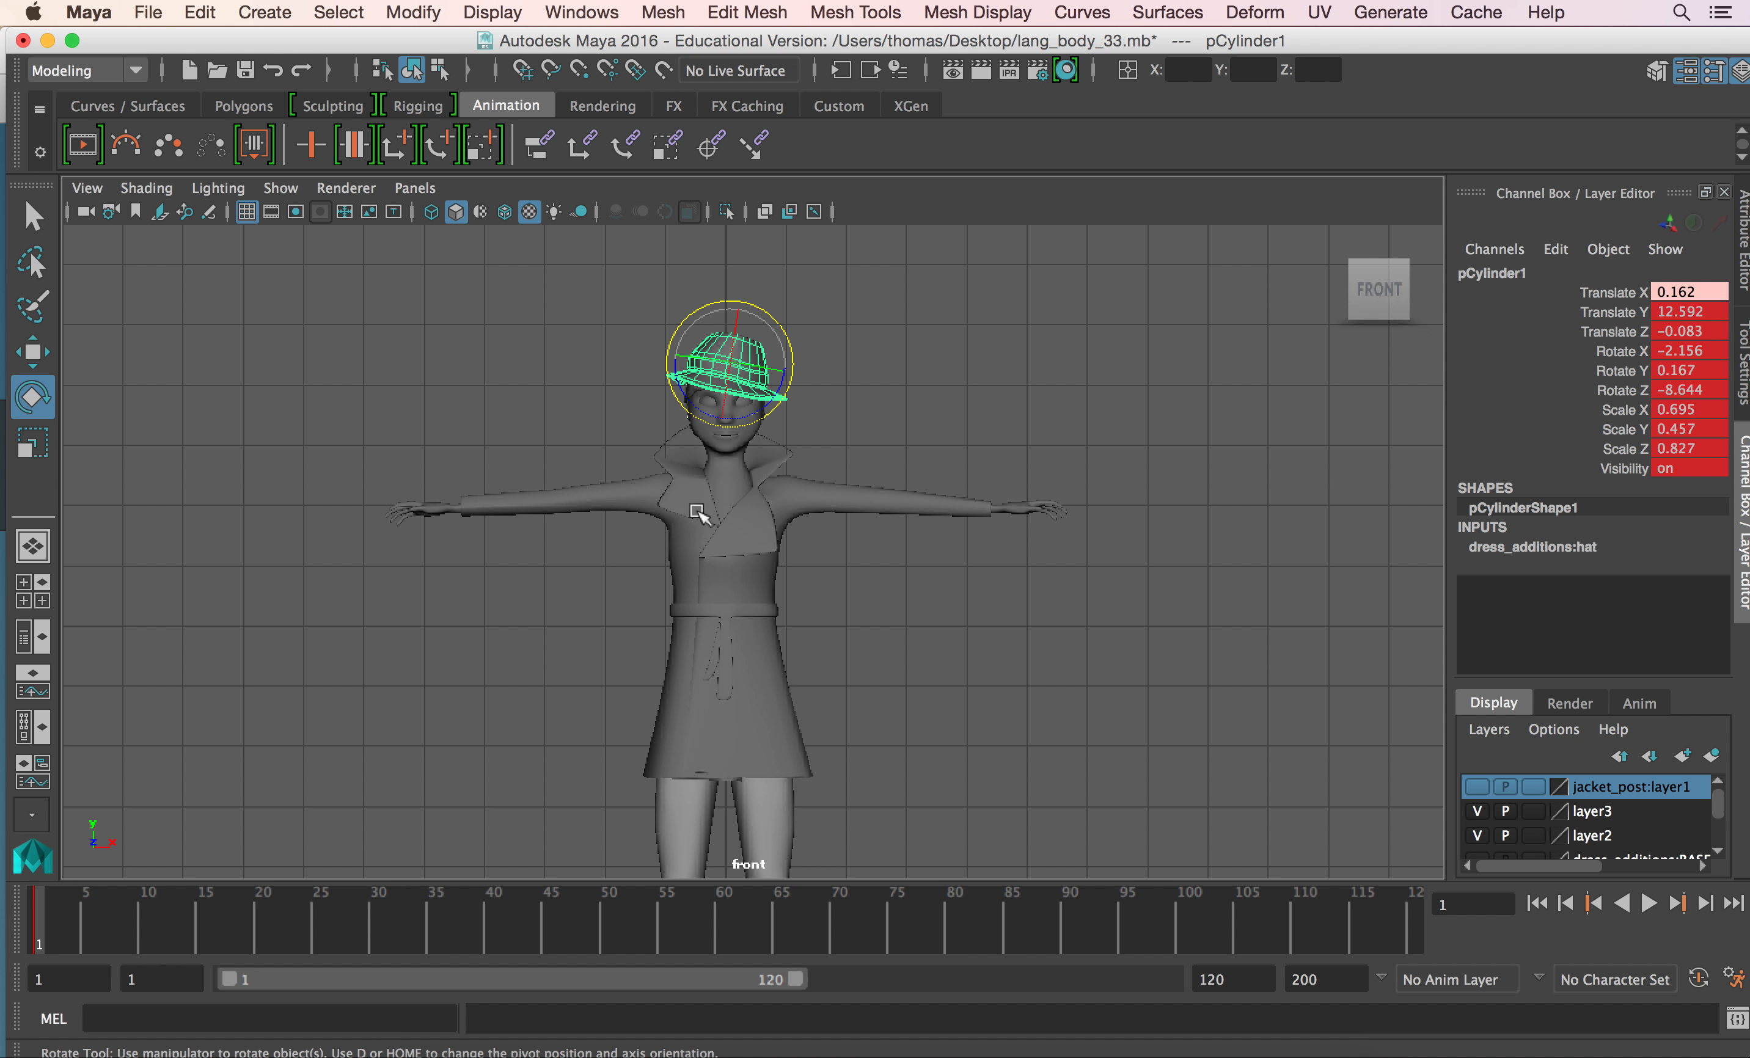
# Try to freeze the transformations of the hat mesh.
pyautogui.keyDown('alt'); pyautogui.moveTo(730, 614); pyautogui.dragTo(676, 440, button='middle'); pyautogui.keyUp('alt')
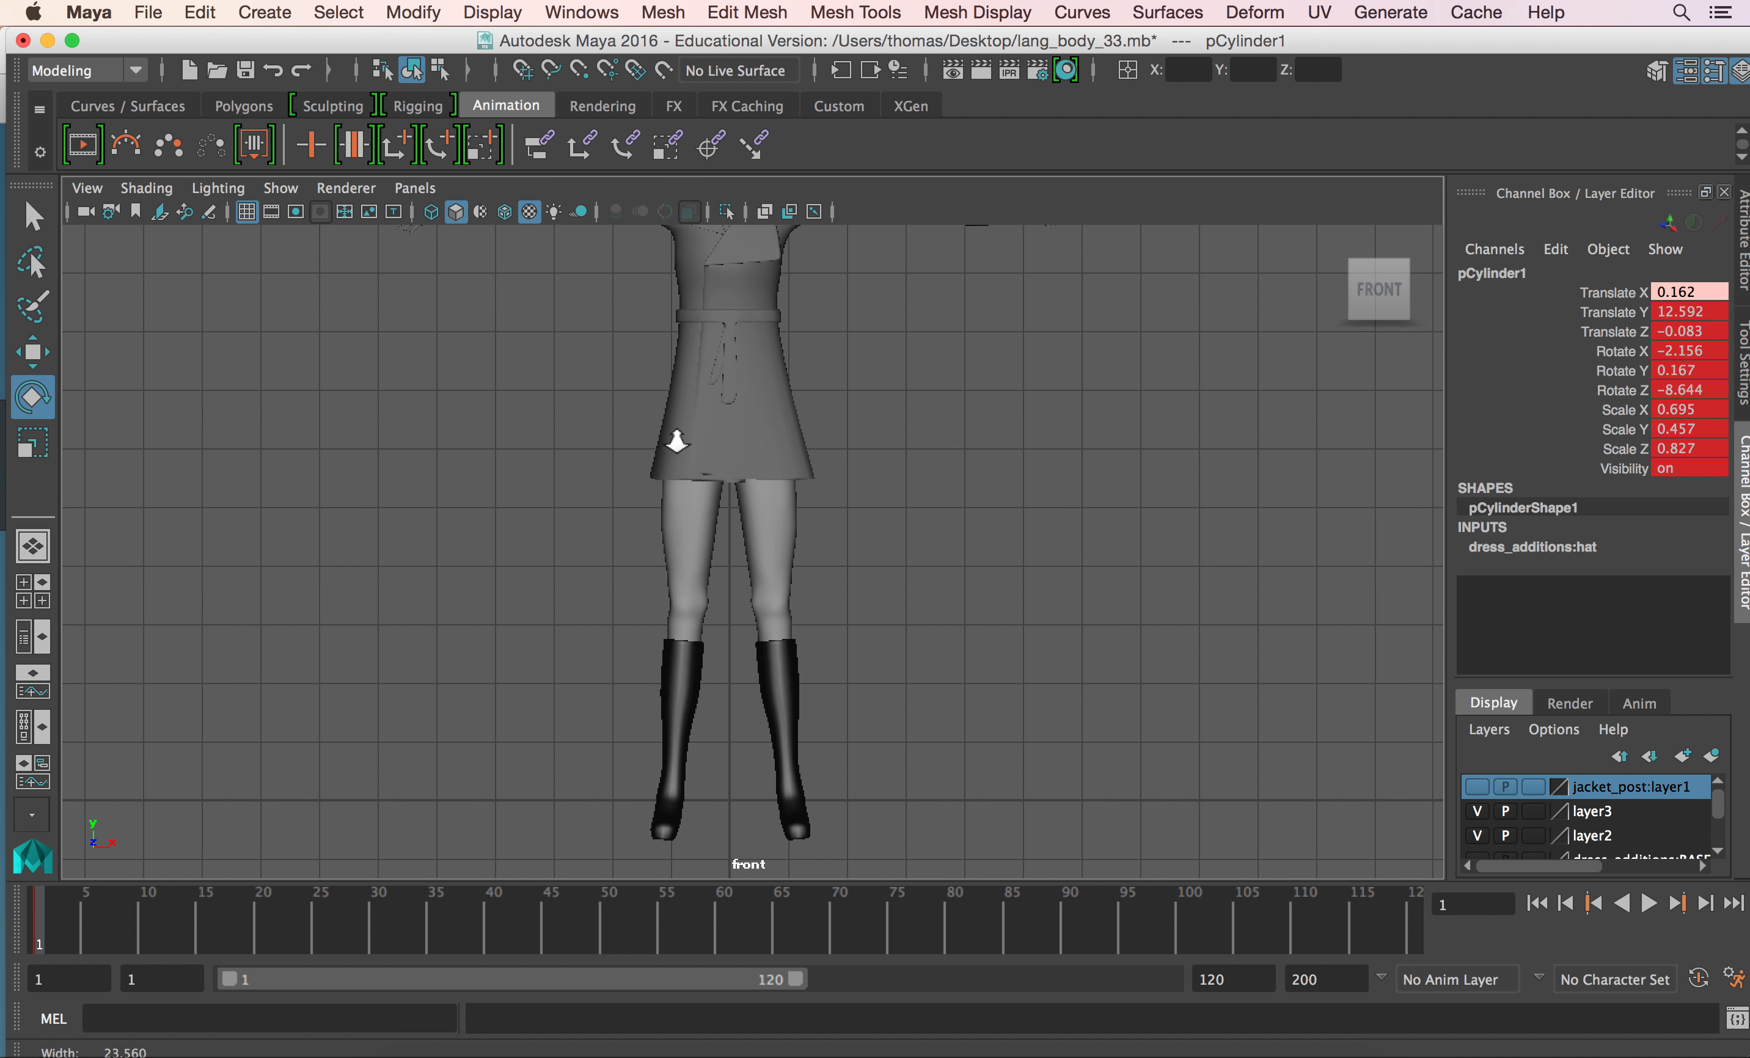
pyautogui.keyDown('alt'); pyautogui.moveTo(676, 441); pyautogui.dragTo(509, 403, button='right'); pyautogui.keyUp('alt')
pyautogui.keyDown('alt'); pyautogui.moveTo(505, 435); pyautogui.dragTo(470, 587, button='middle'); pyautogui.keyUp('alt')
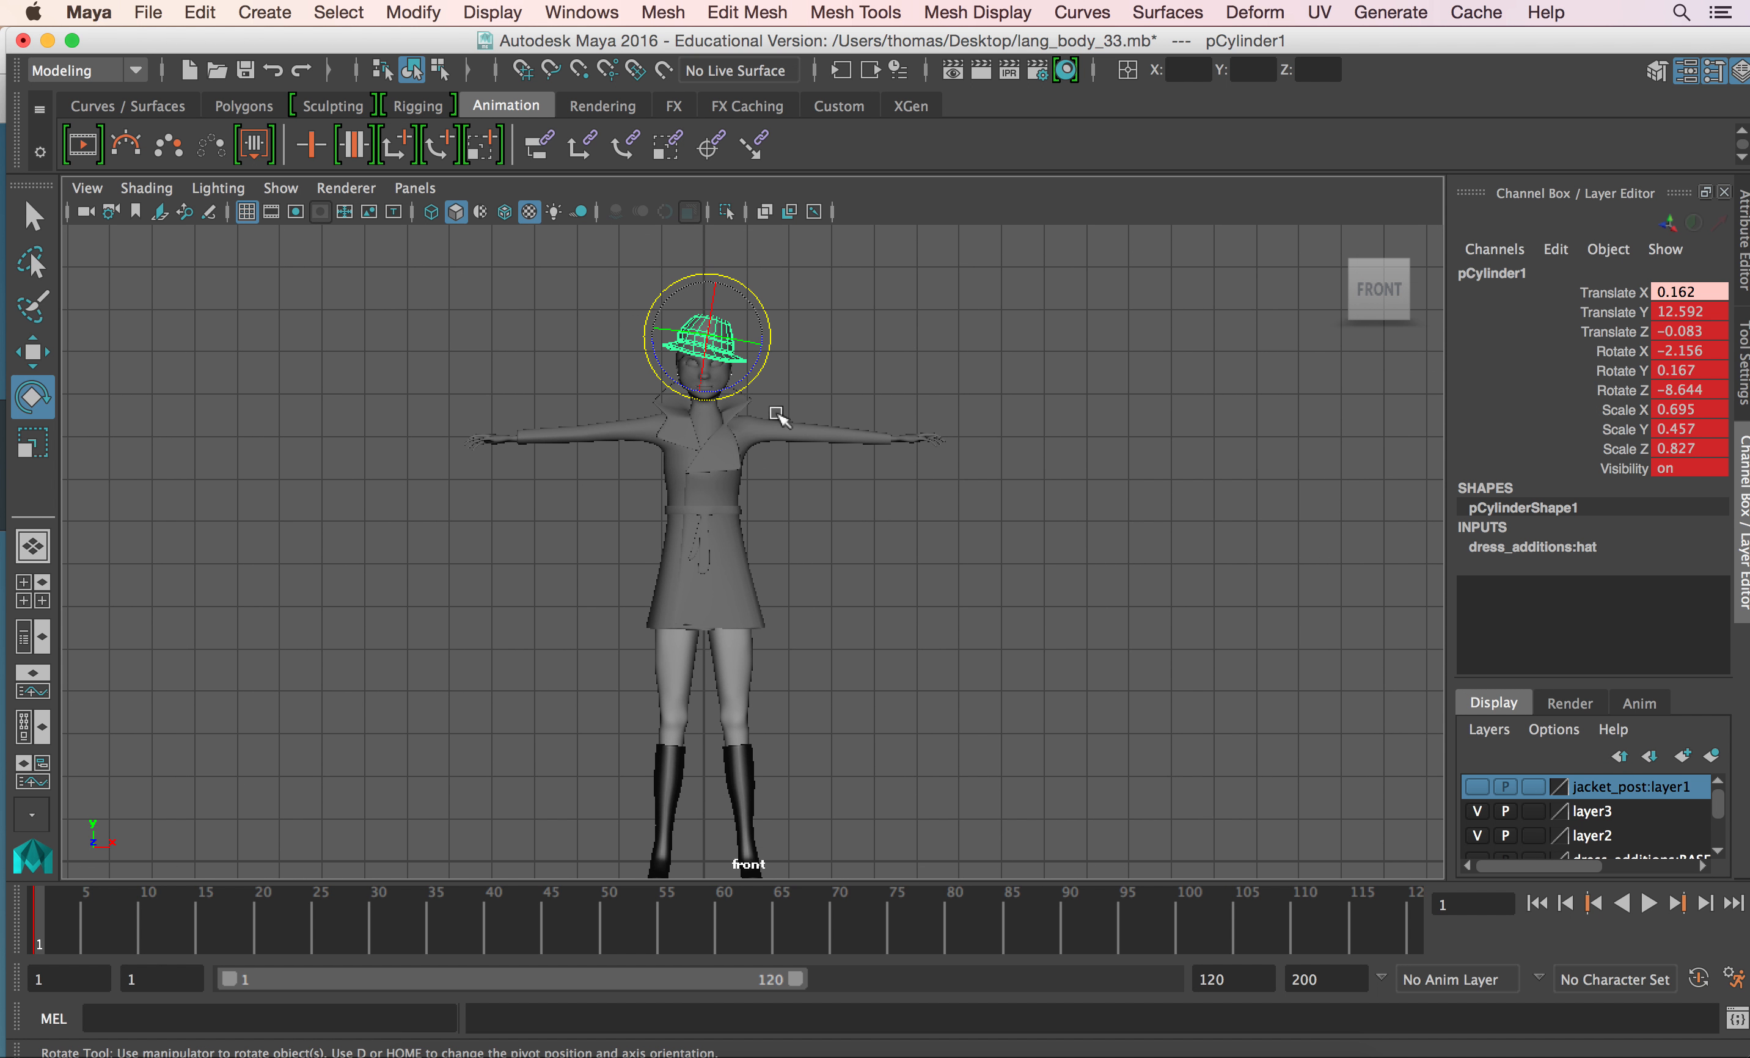
pyautogui.click(796, 365)
pyautogui.click(713, 332)
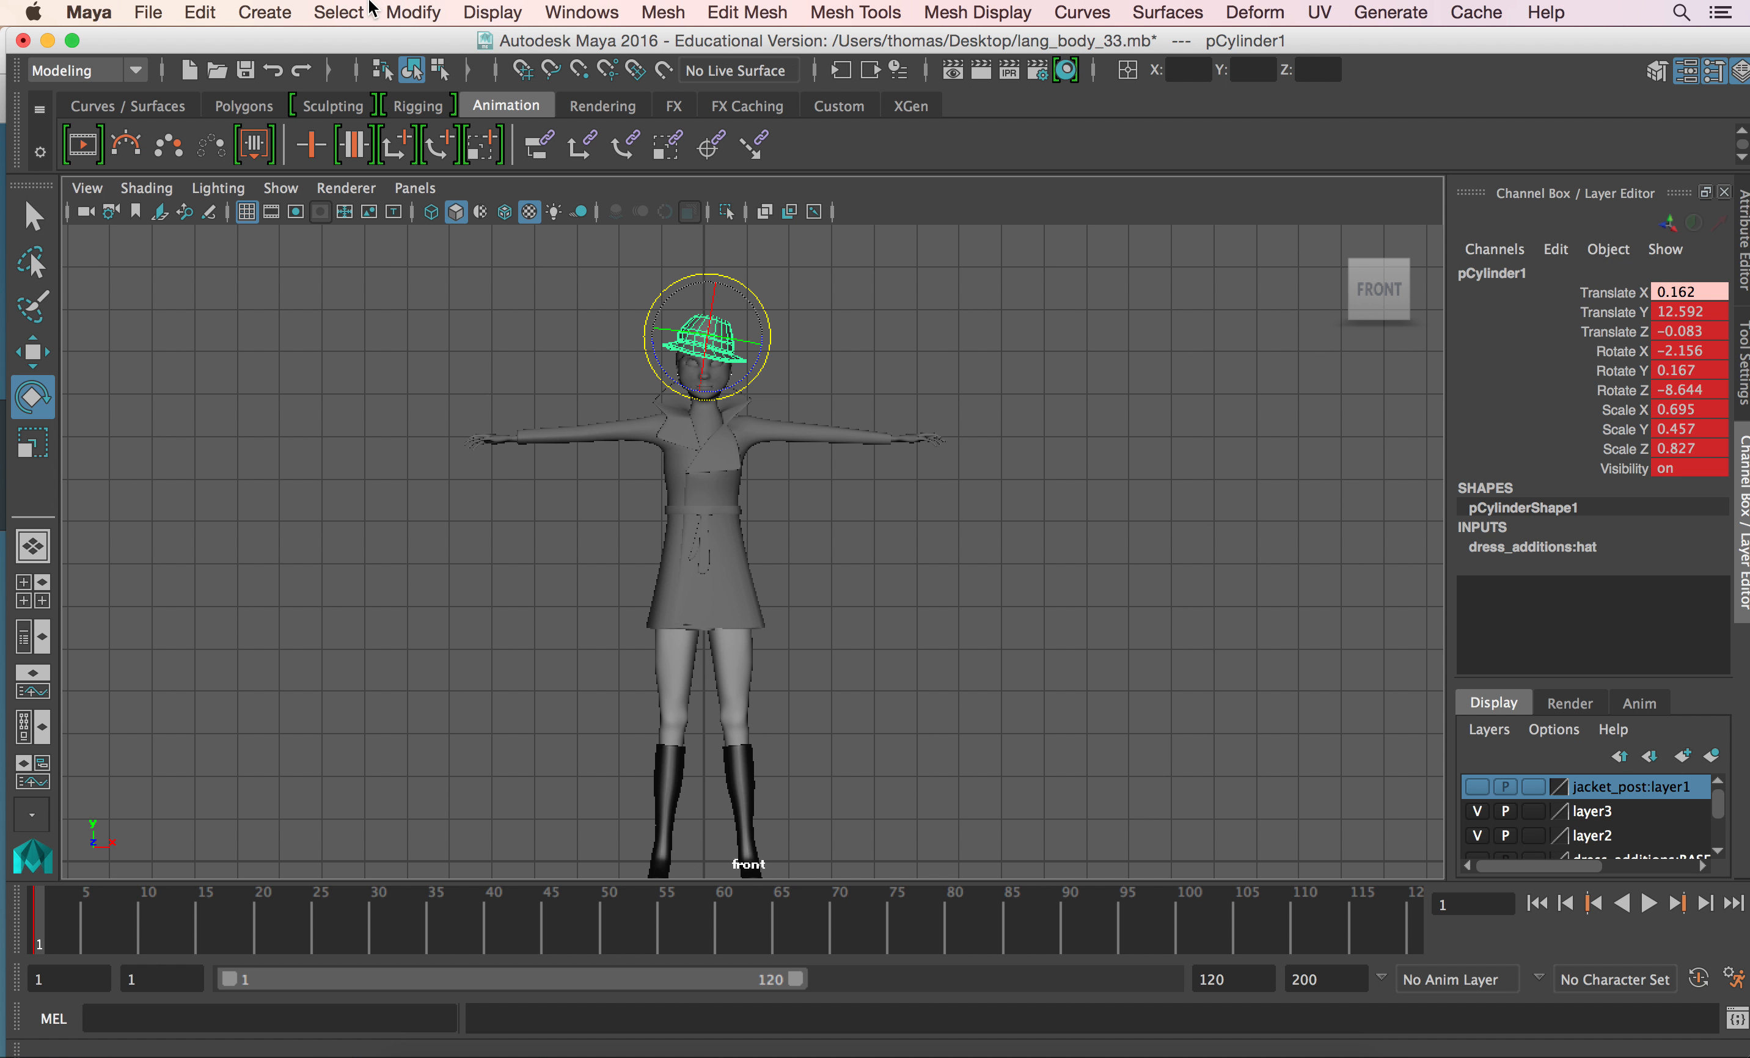
pyautogui.click(188, 13)
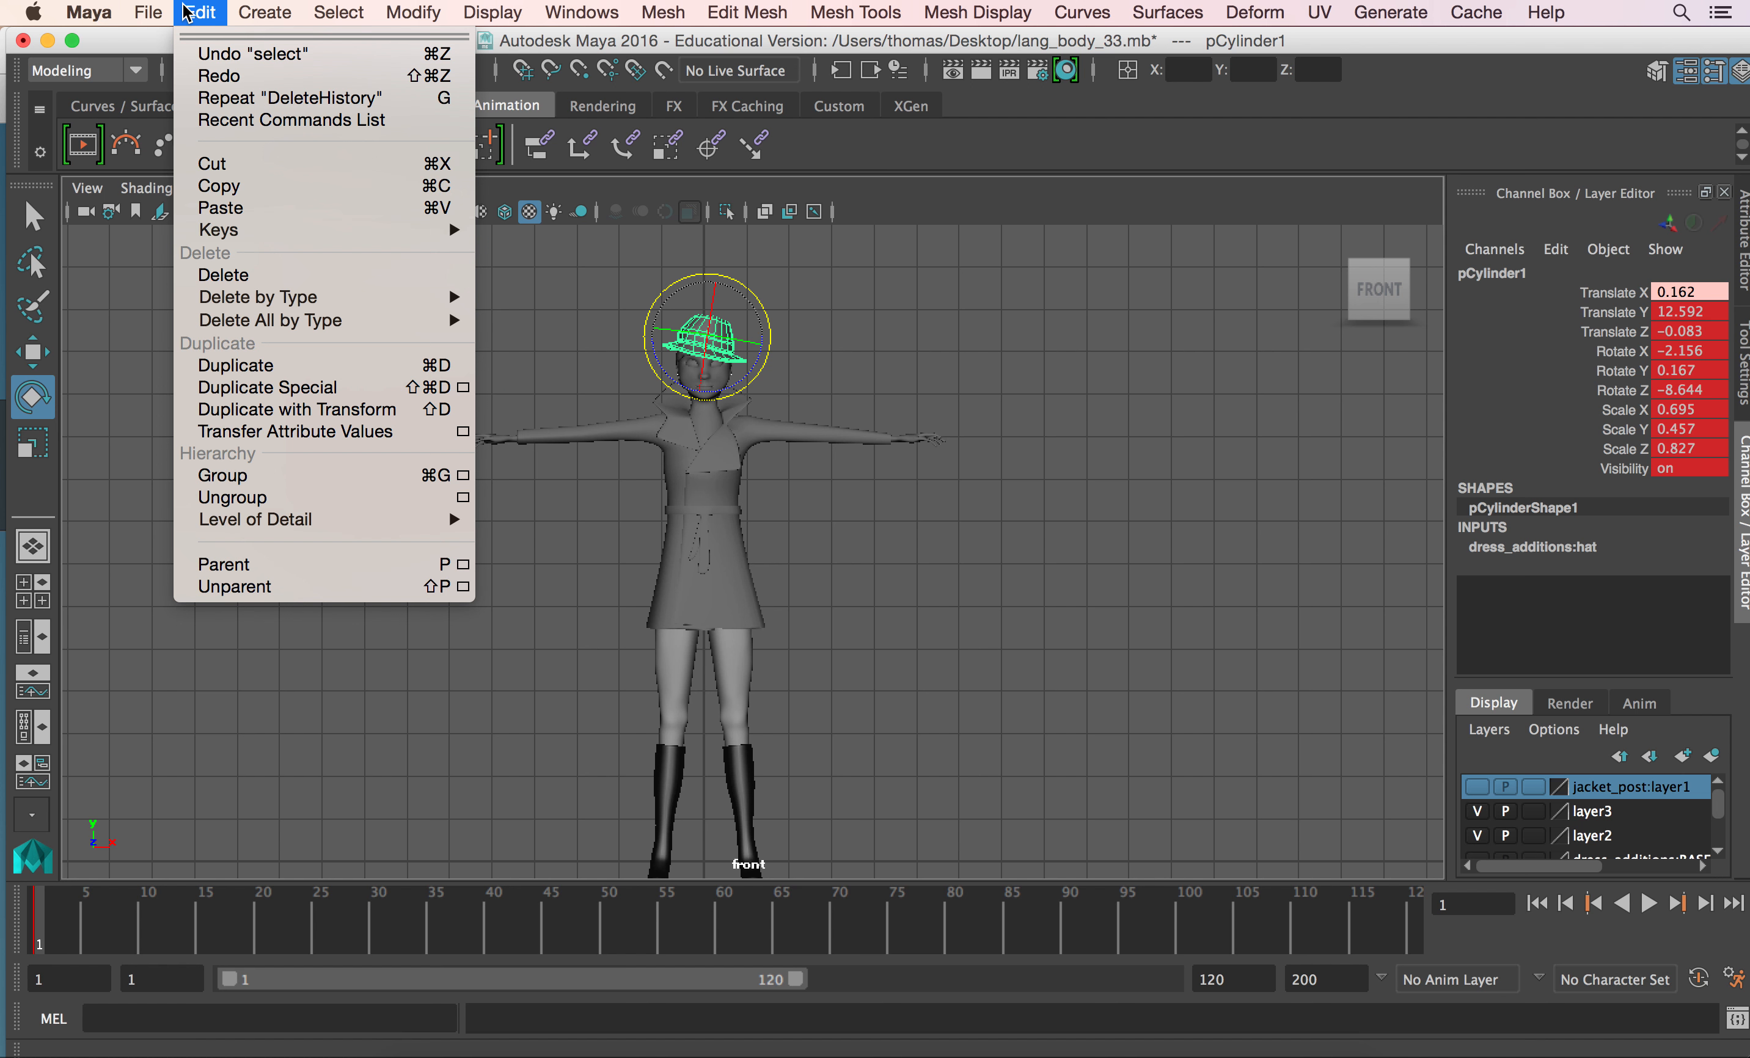
pyautogui.moveTo(293, 303)
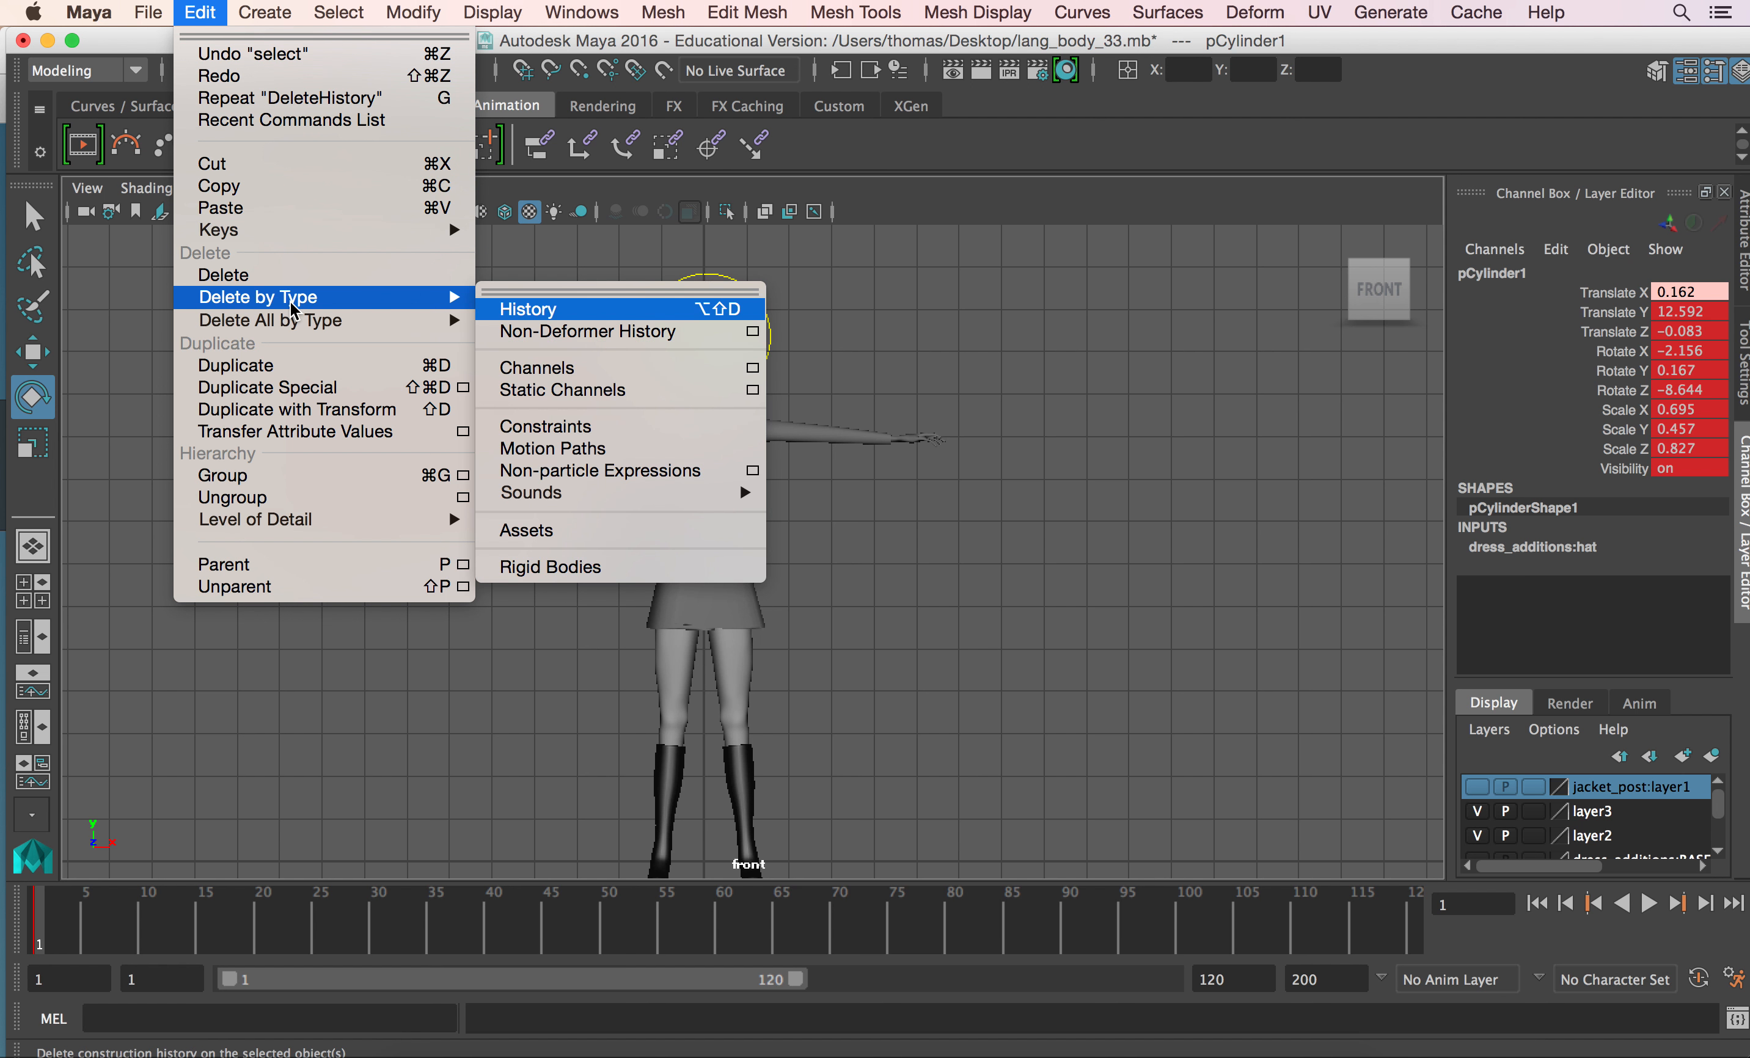
pyautogui.moveTo(256, 14)
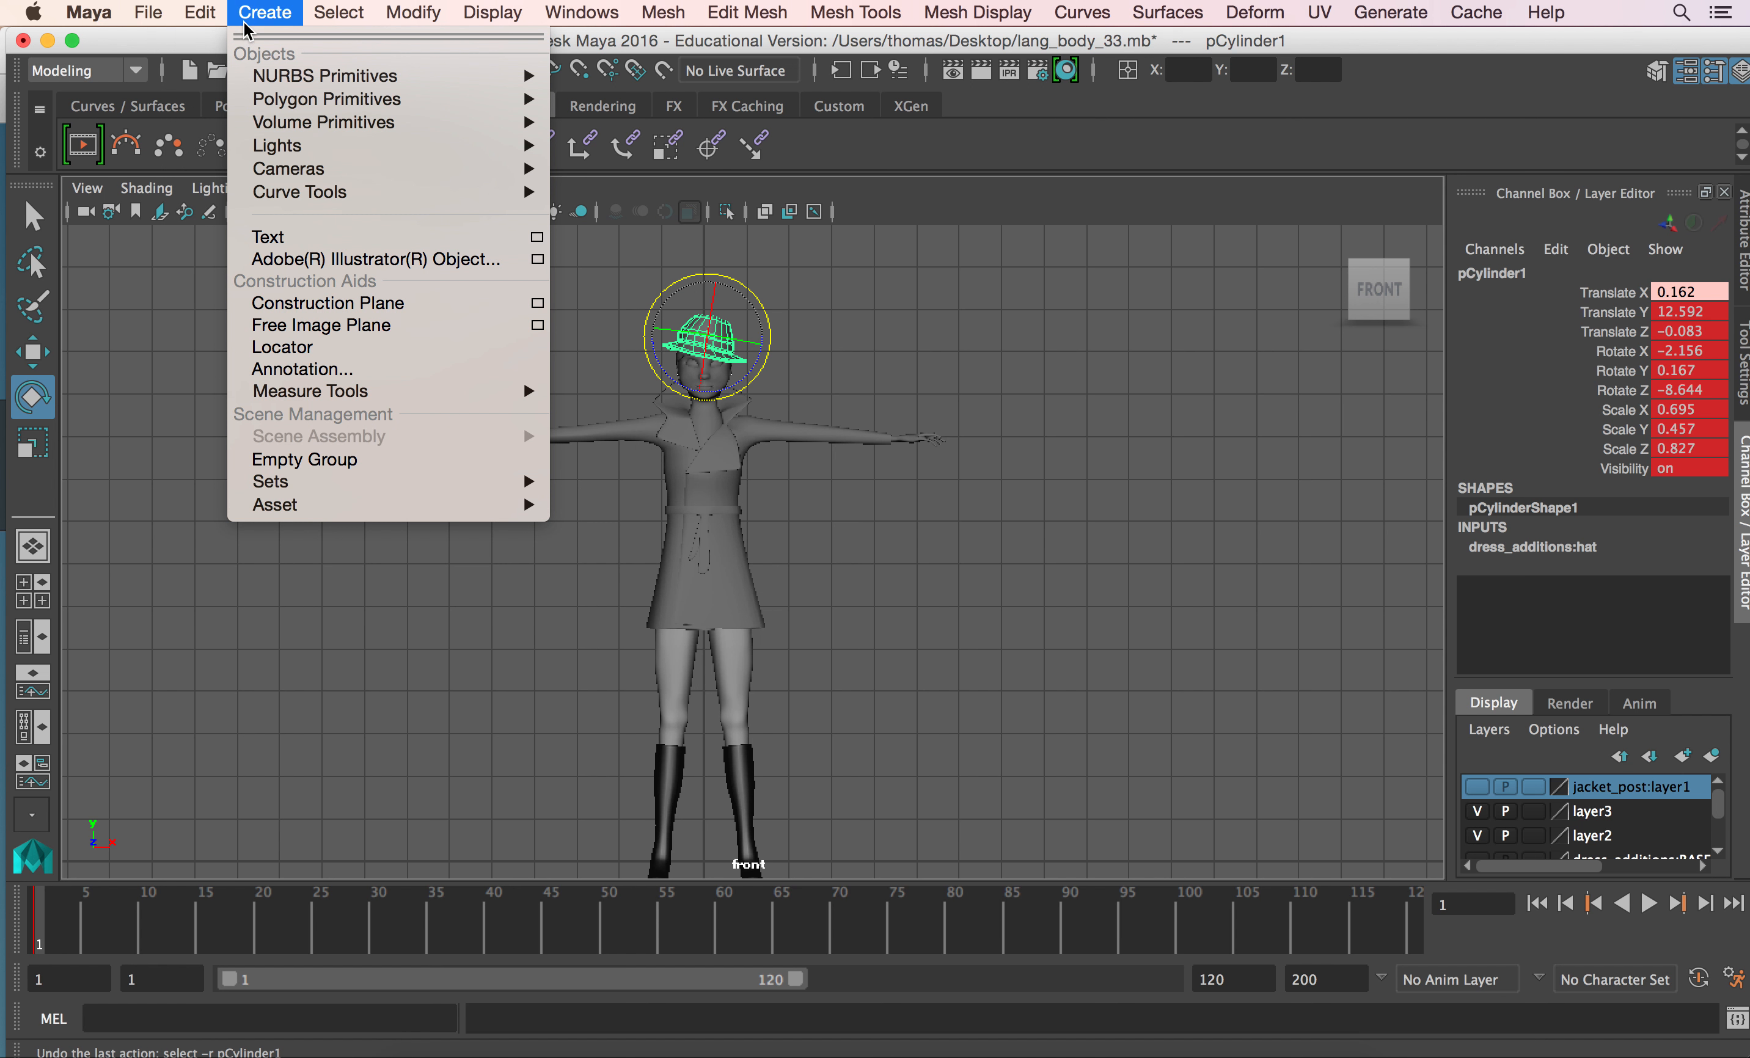
pyautogui.moveTo(414, 13)
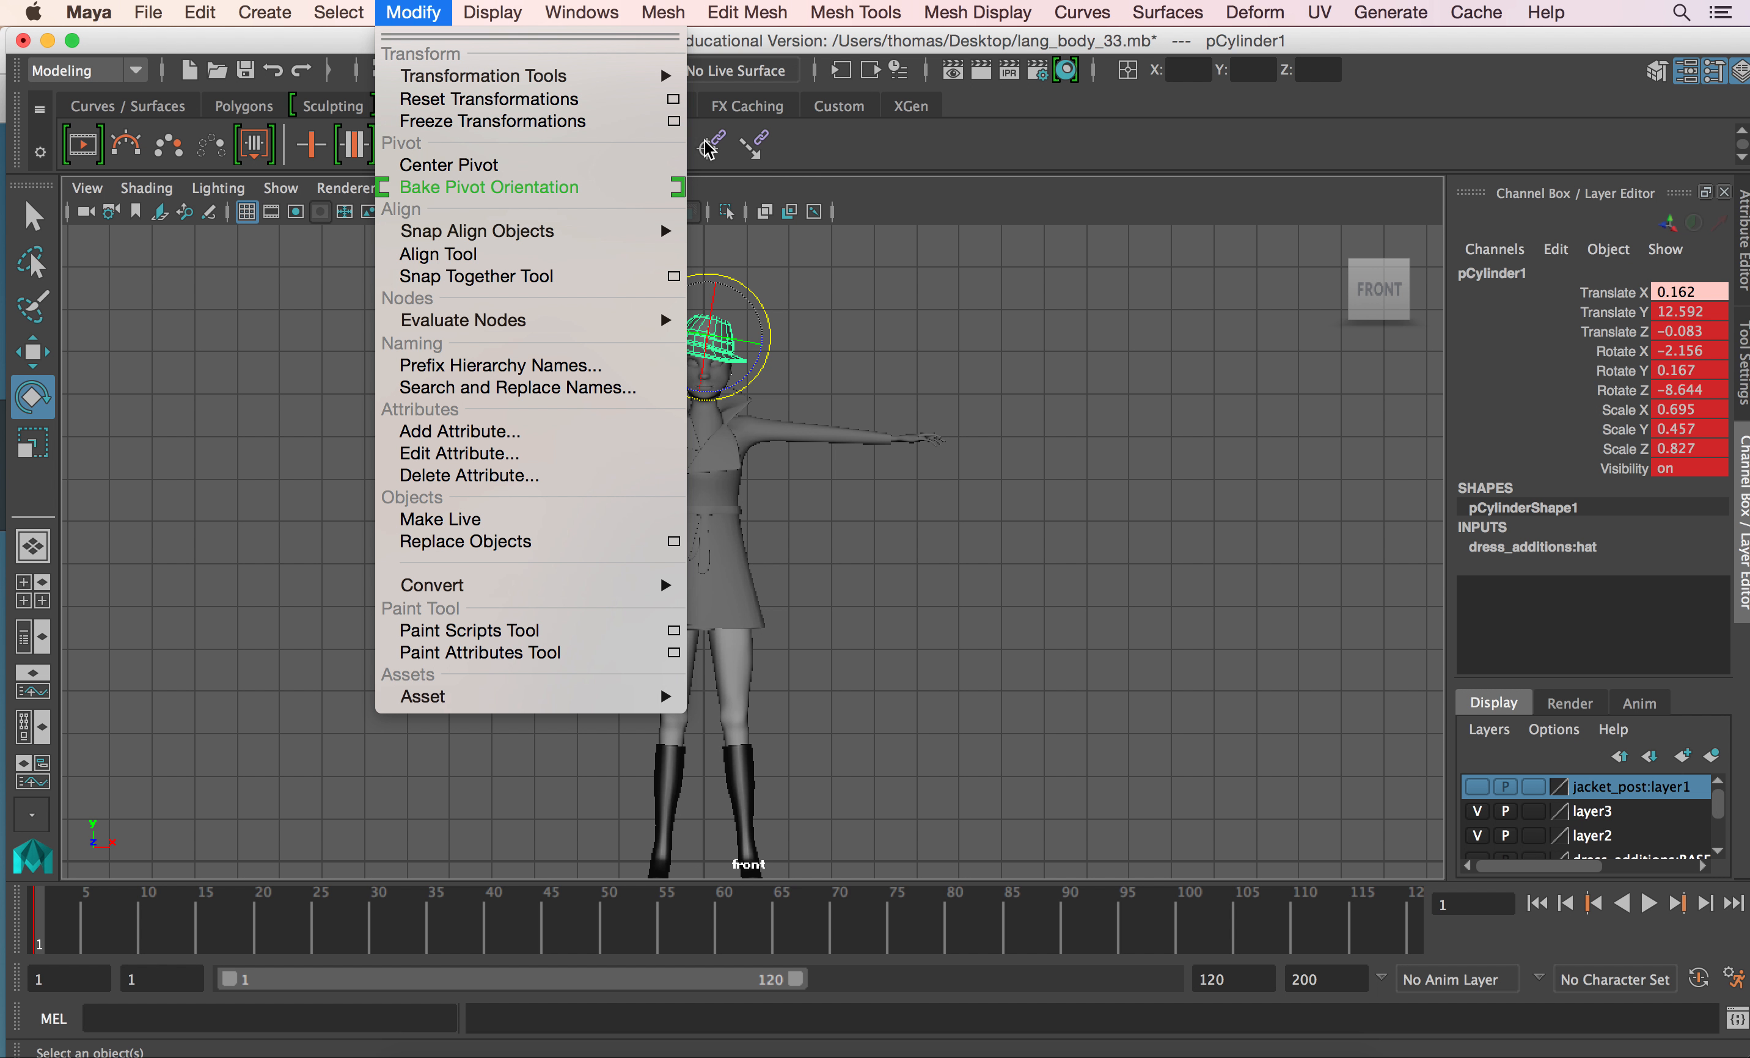
pyautogui.click(600, 123)
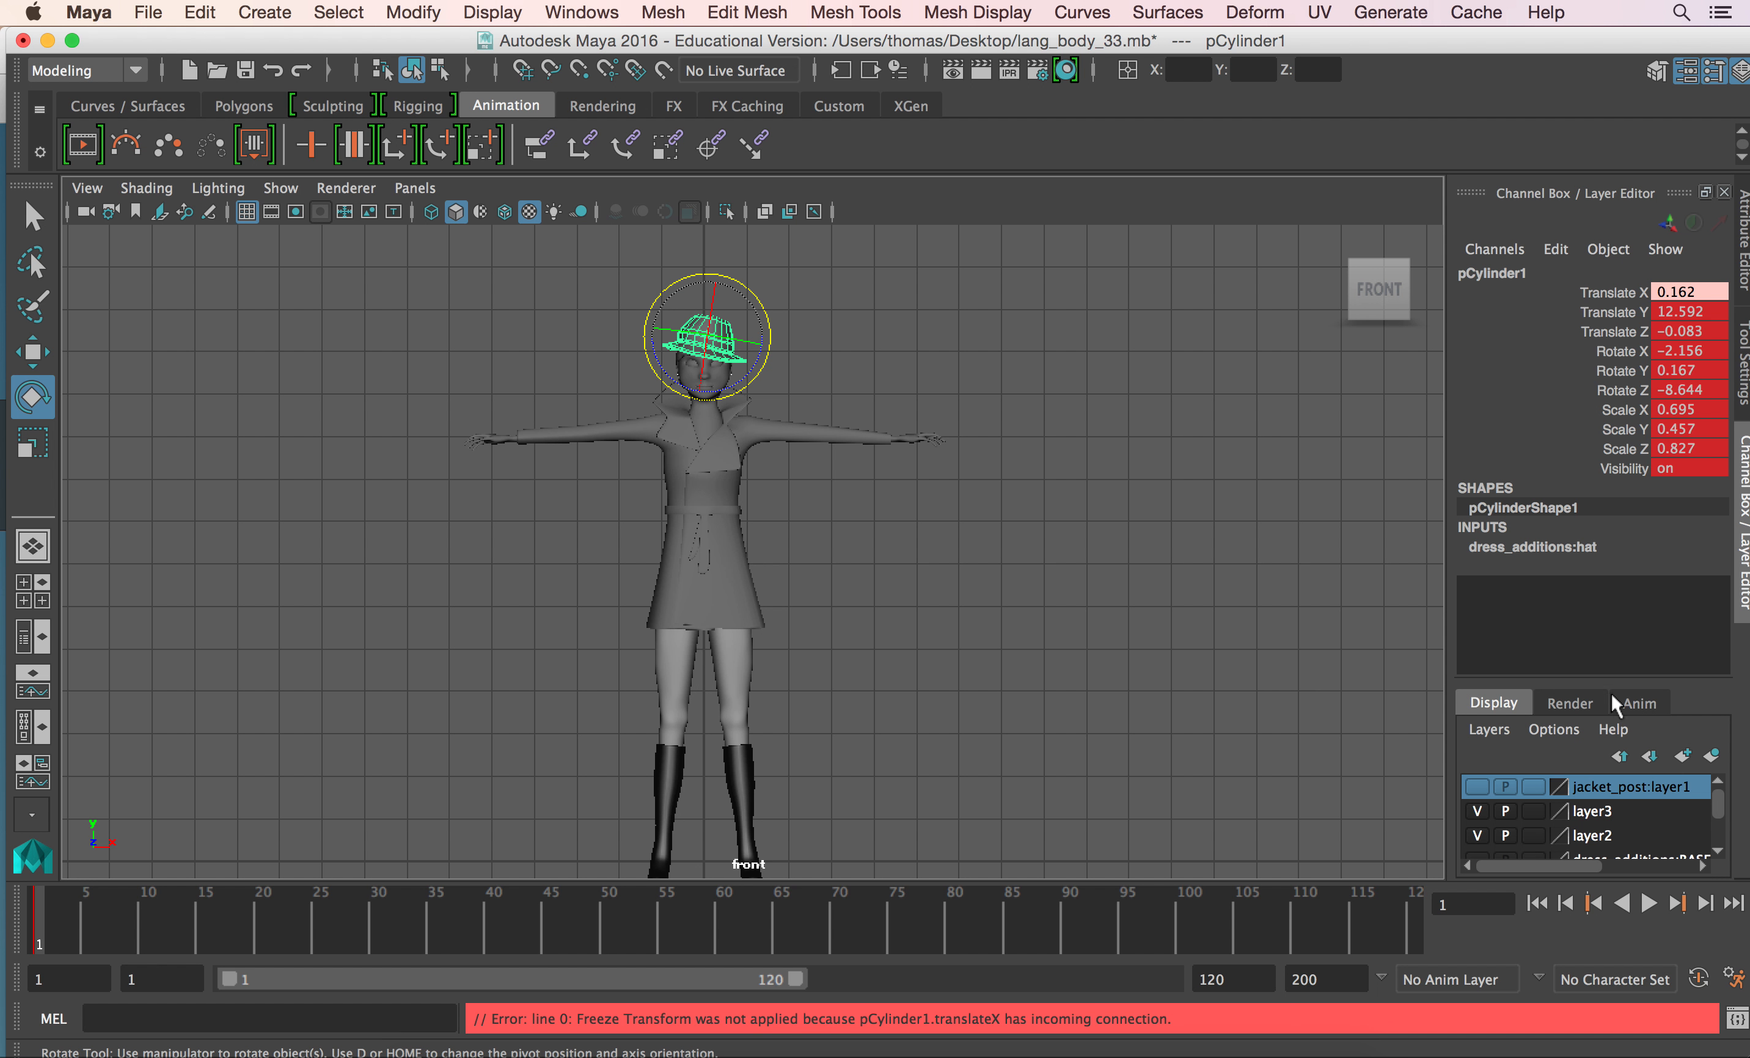
# Enlarge the display layer list and freeze the transformations of the jacket mesh and the head mesh.
pyautogui.moveTo(1597, 676); pyautogui.dragTo(1597, 594)
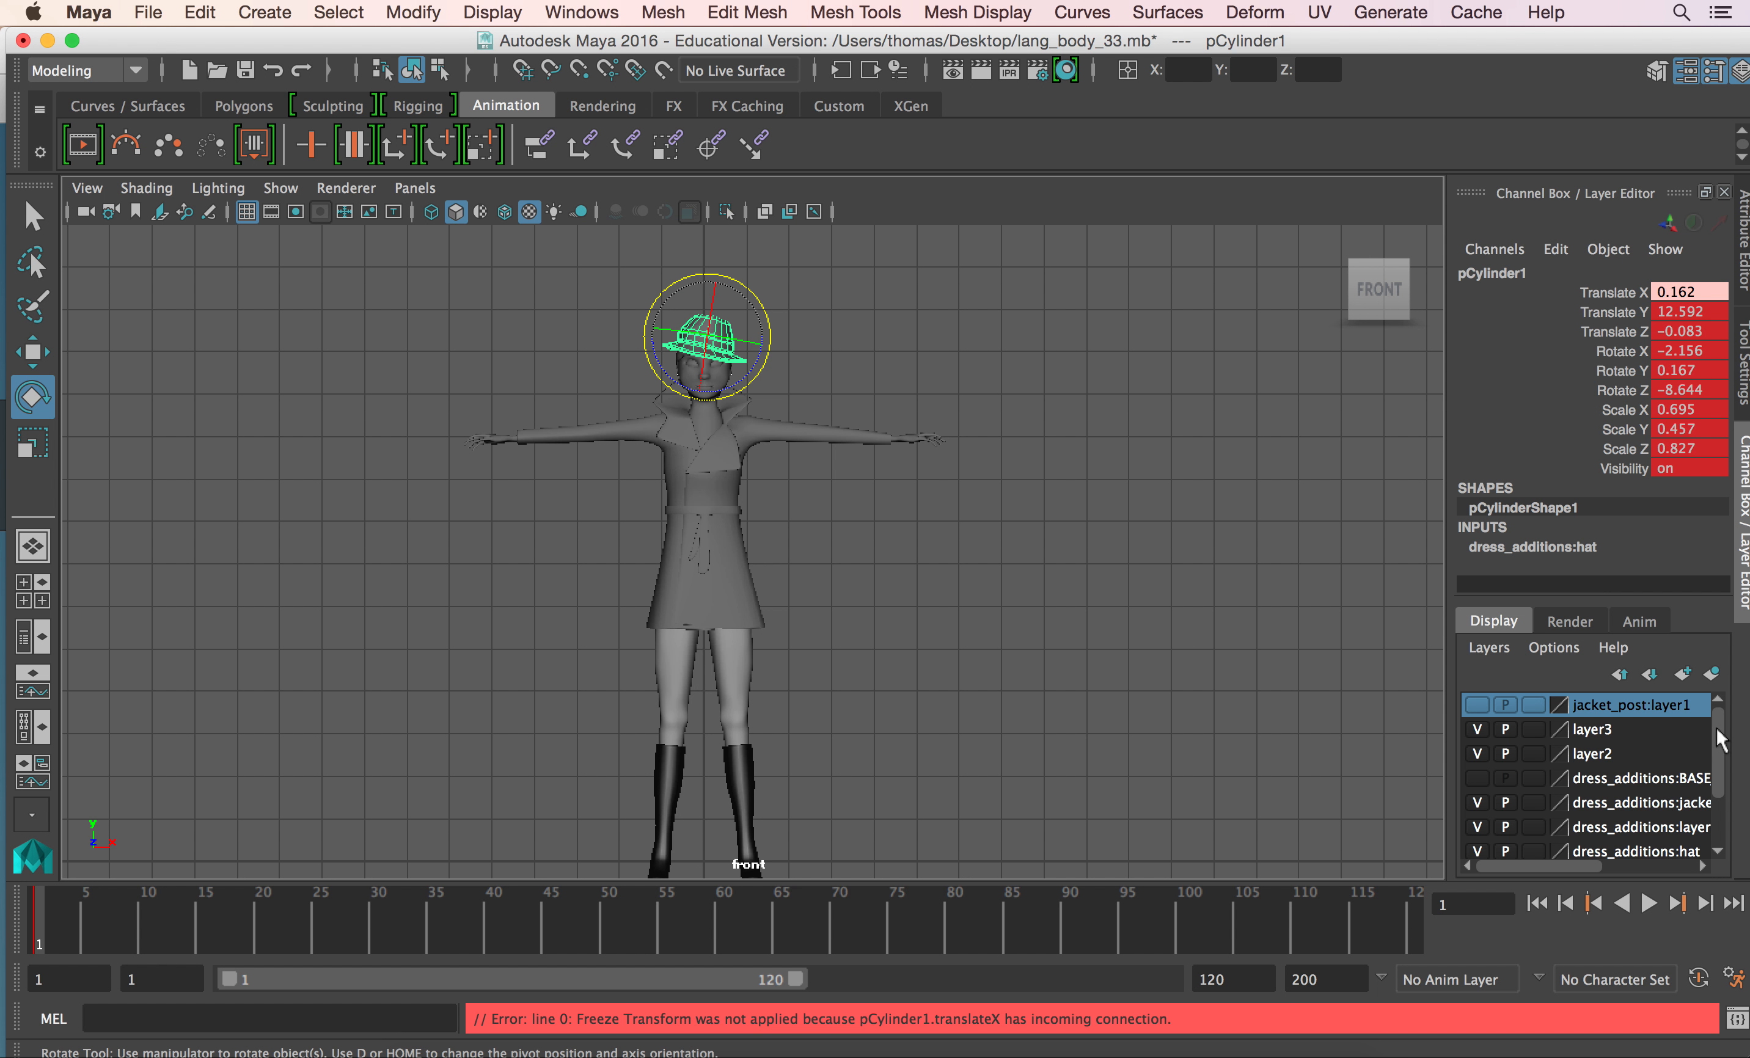
pyautogui.moveTo(1717, 728)
pyautogui.mouseDown()
pyautogui.moveTo(1723, 773)
pyautogui.moveTo(1717, 716)
pyautogui.mouseUp()
pyautogui.click(1021, 557)
pyautogui.click(722, 497)
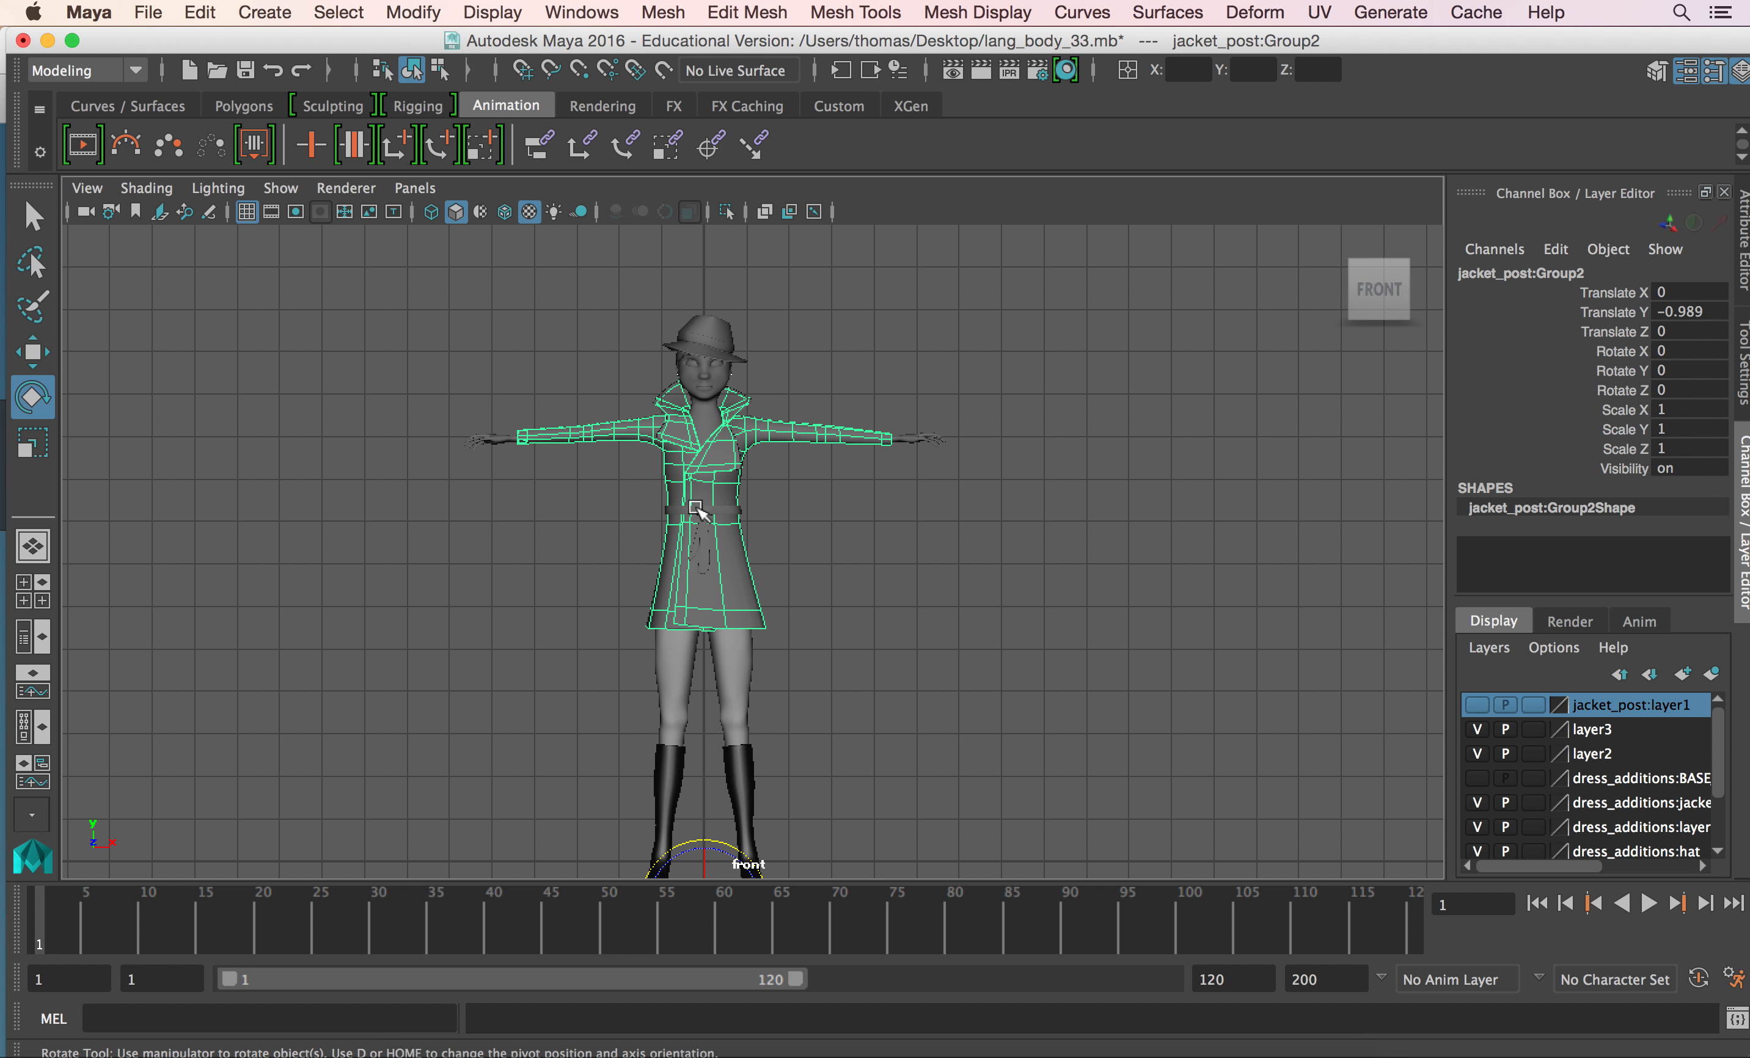
pyautogui.press('g')
pyautogui.click(708, 414)
pyautogui.press('g')
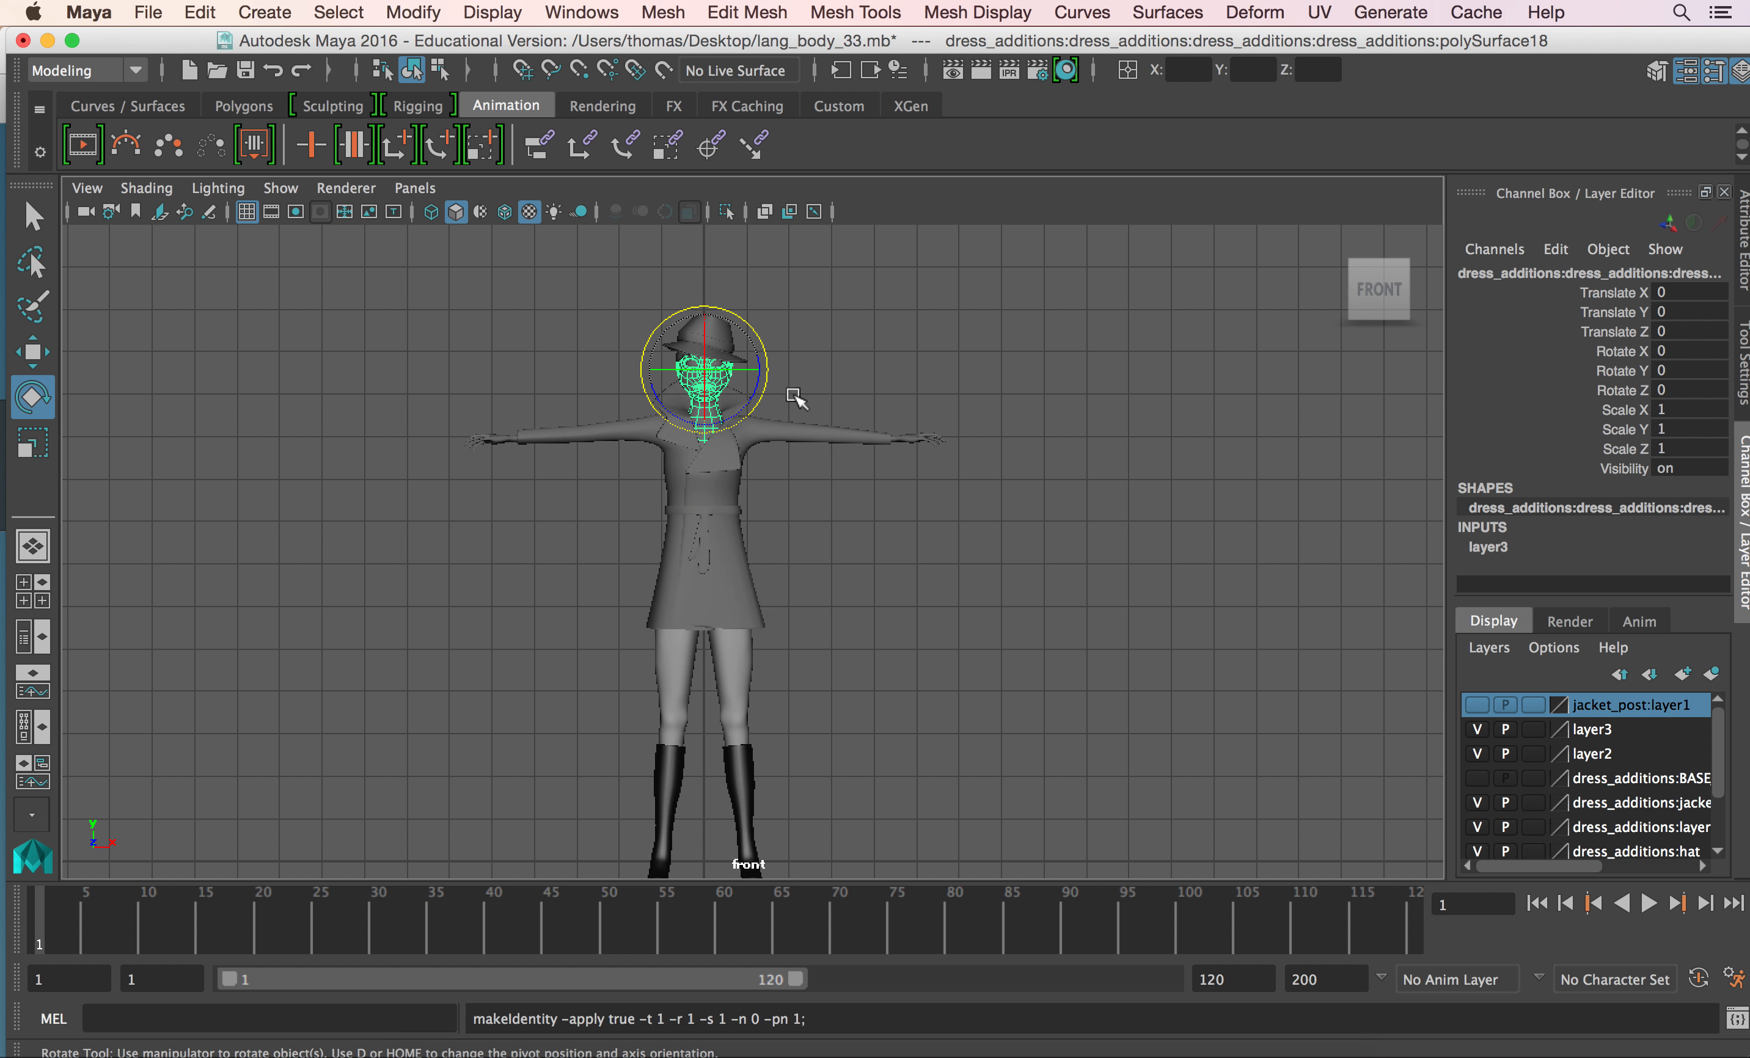
# Freeze the transformations of all the character's meshes except the hat.
pyautogui.moveTo(368, 328); pyautogui.dragTo(937, 859)
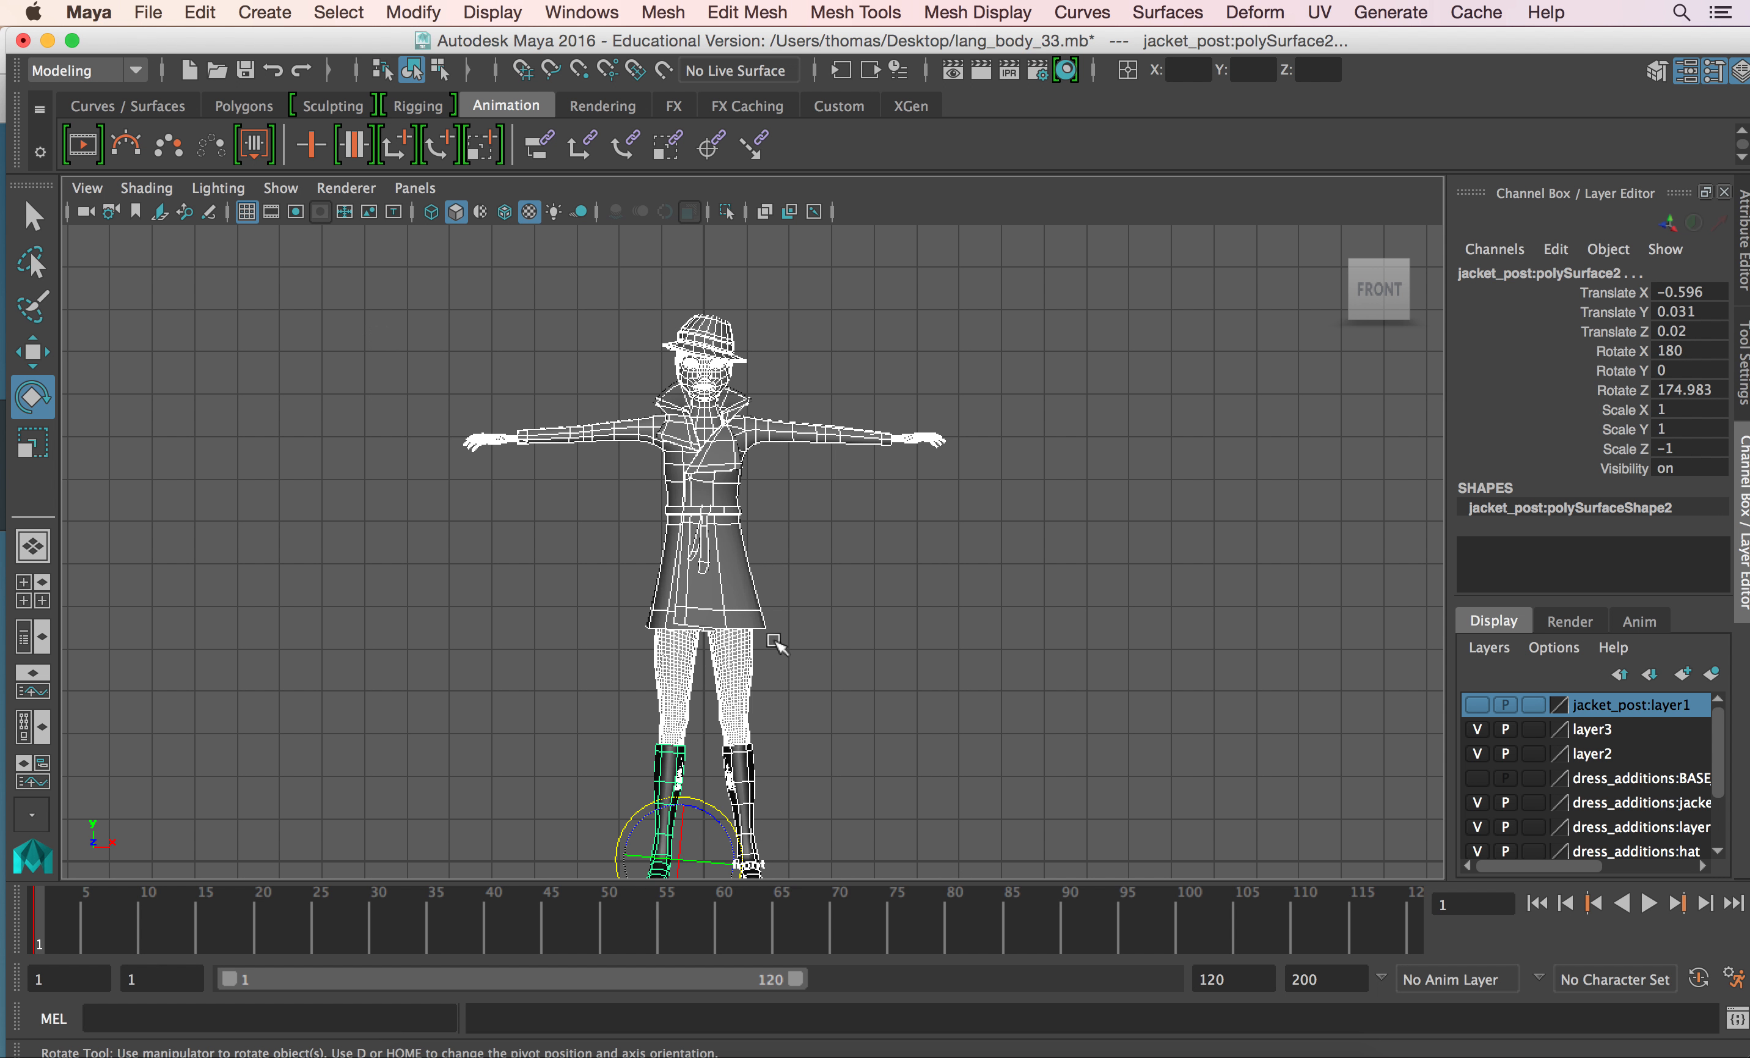
pyautogui.keyDown('shift'); pyautogui.click(723, 324); pyautogui.keyUp('shift')
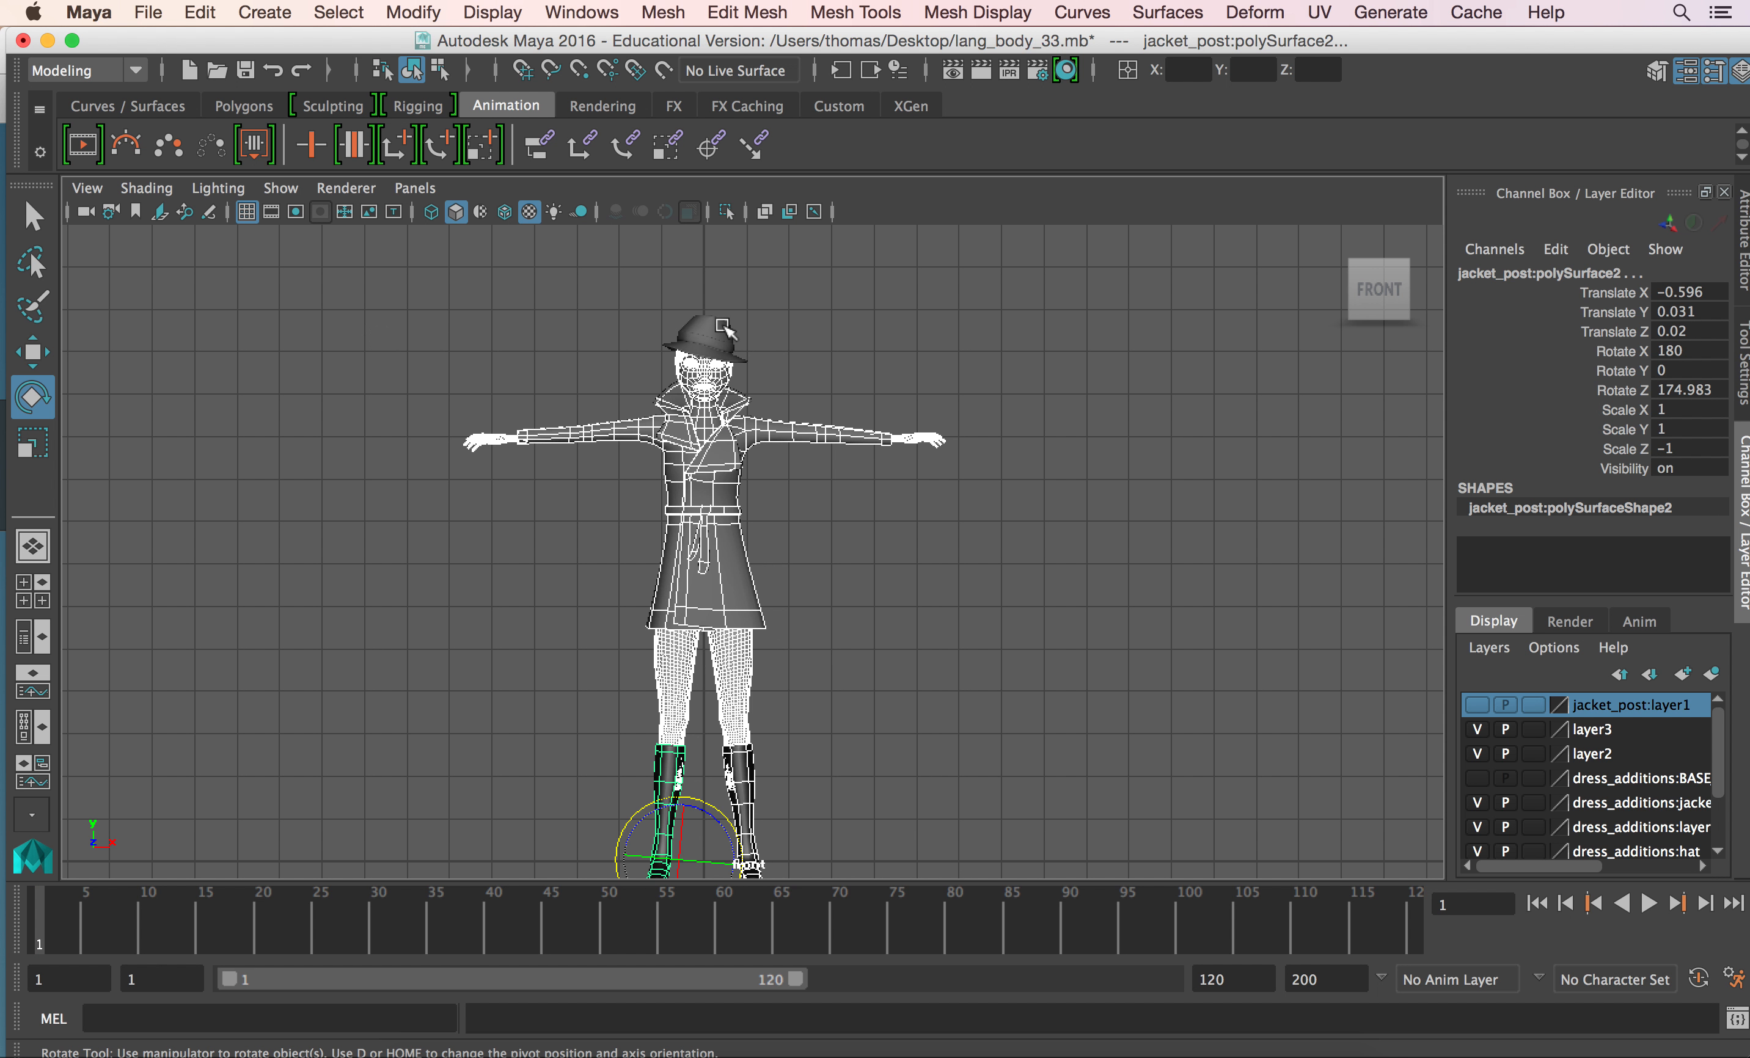
pyautogui.press('g')
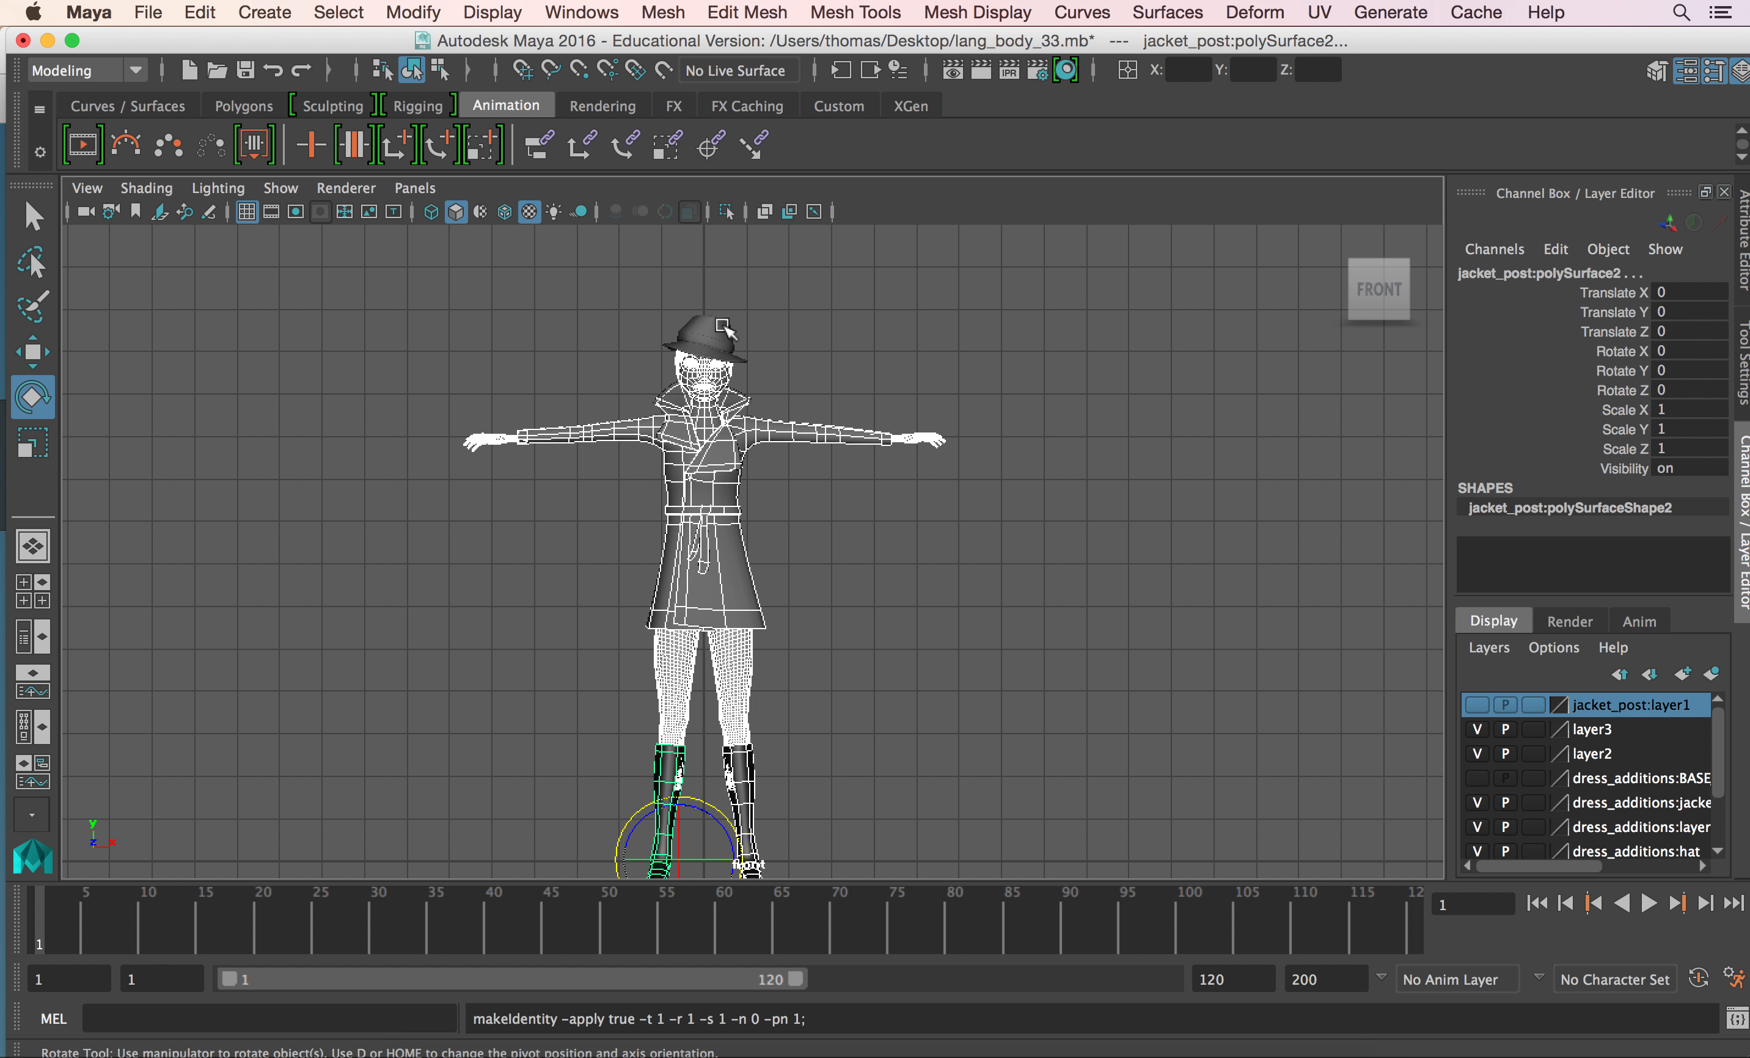
# Delete the hat to inspect the hair underneath, and undo the deletion.
pyautogui.click(858, 332)
pyautogui.click(712, 332)
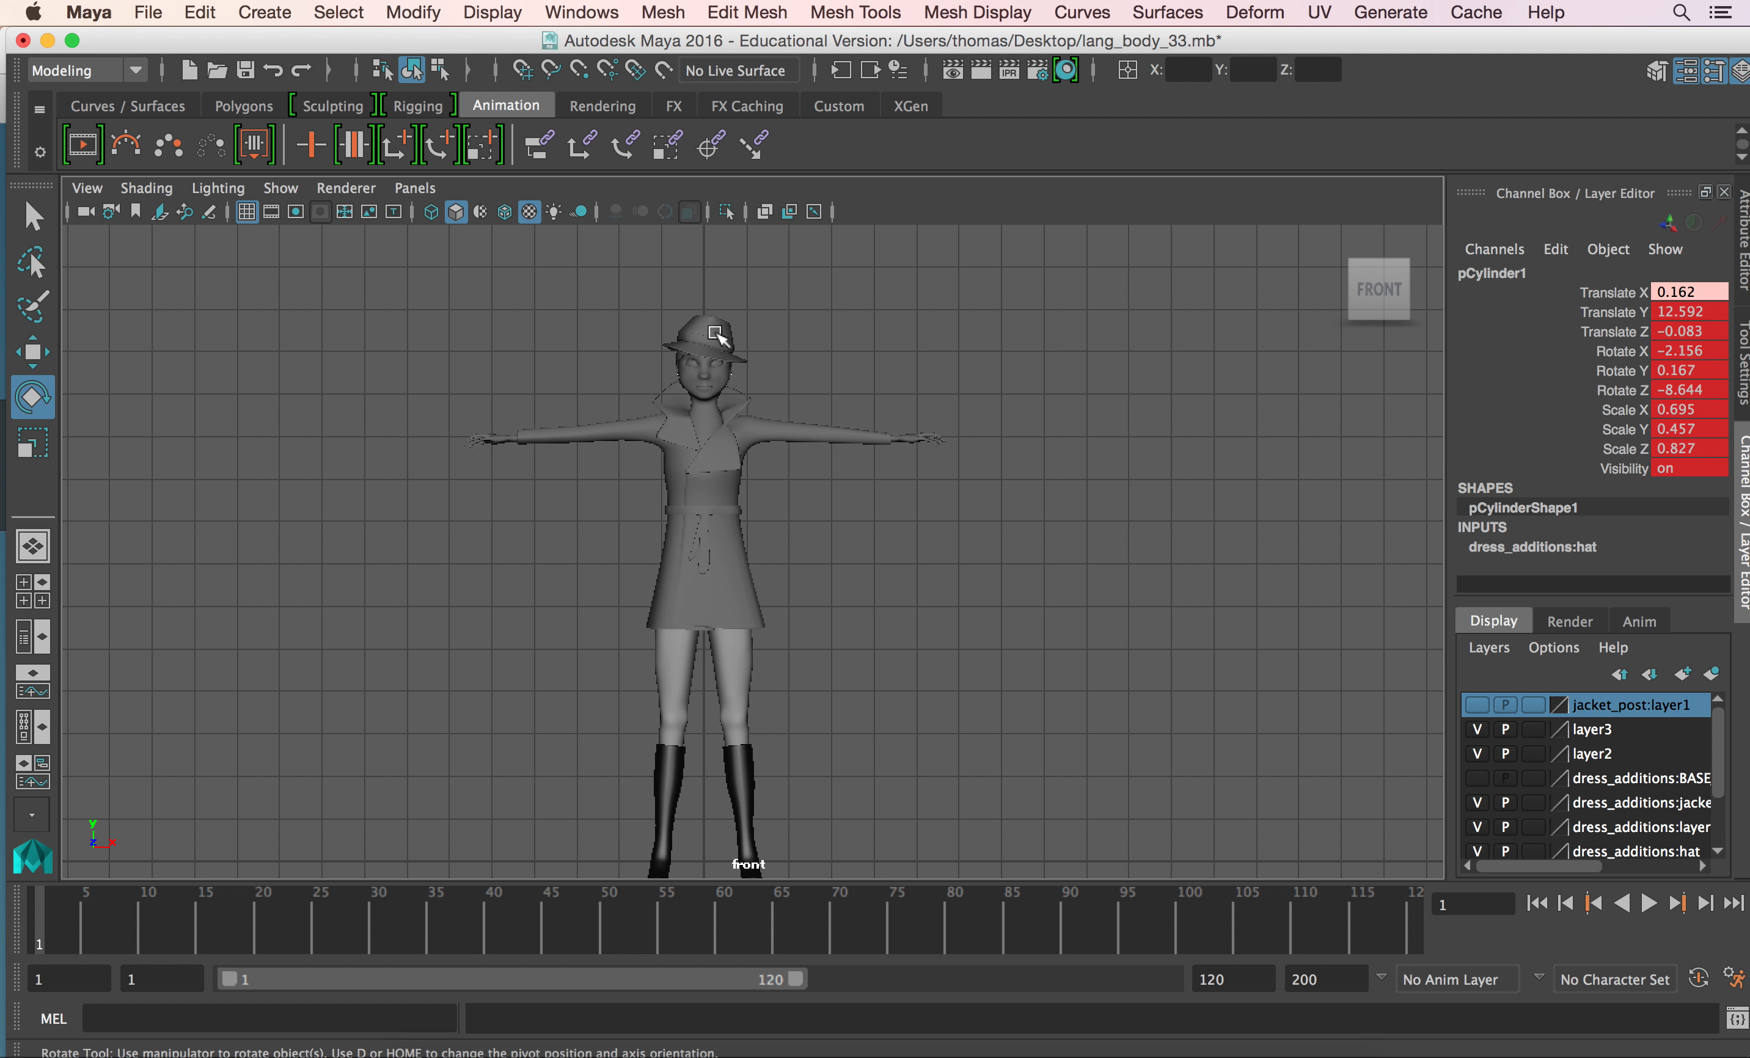
pyautogui.press('Delete')
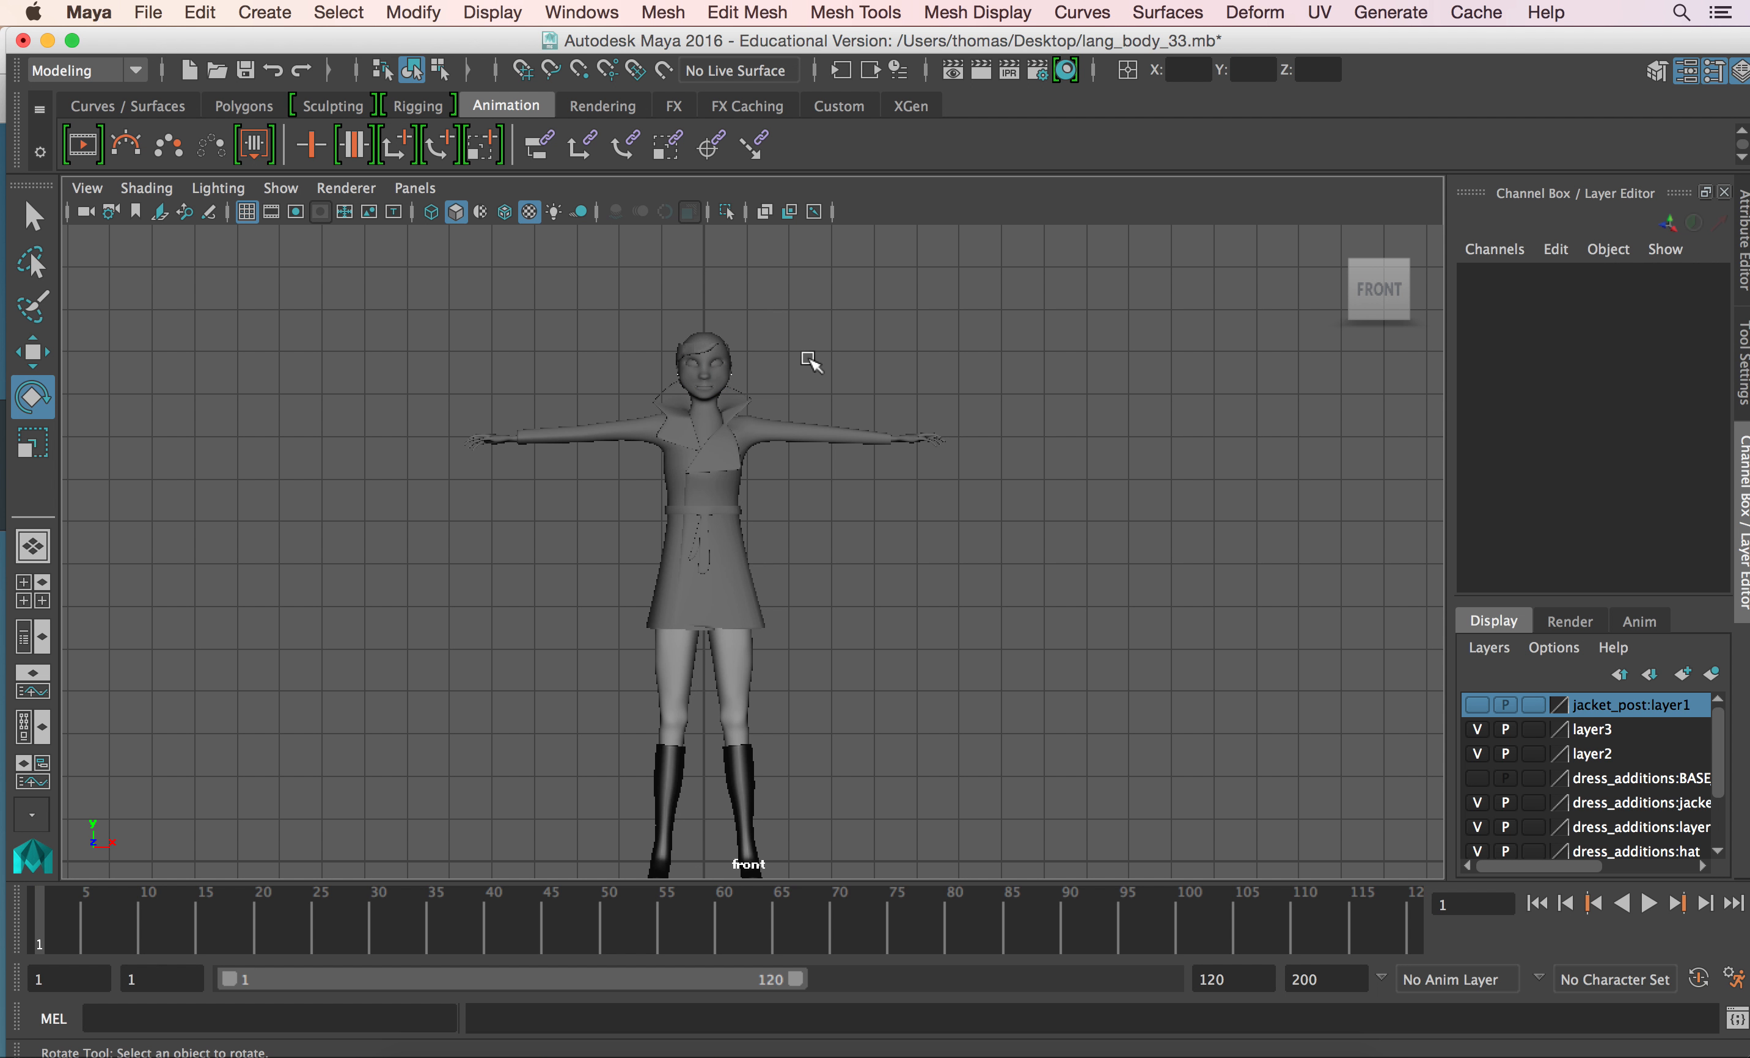
pyautogui.click(709, 341)
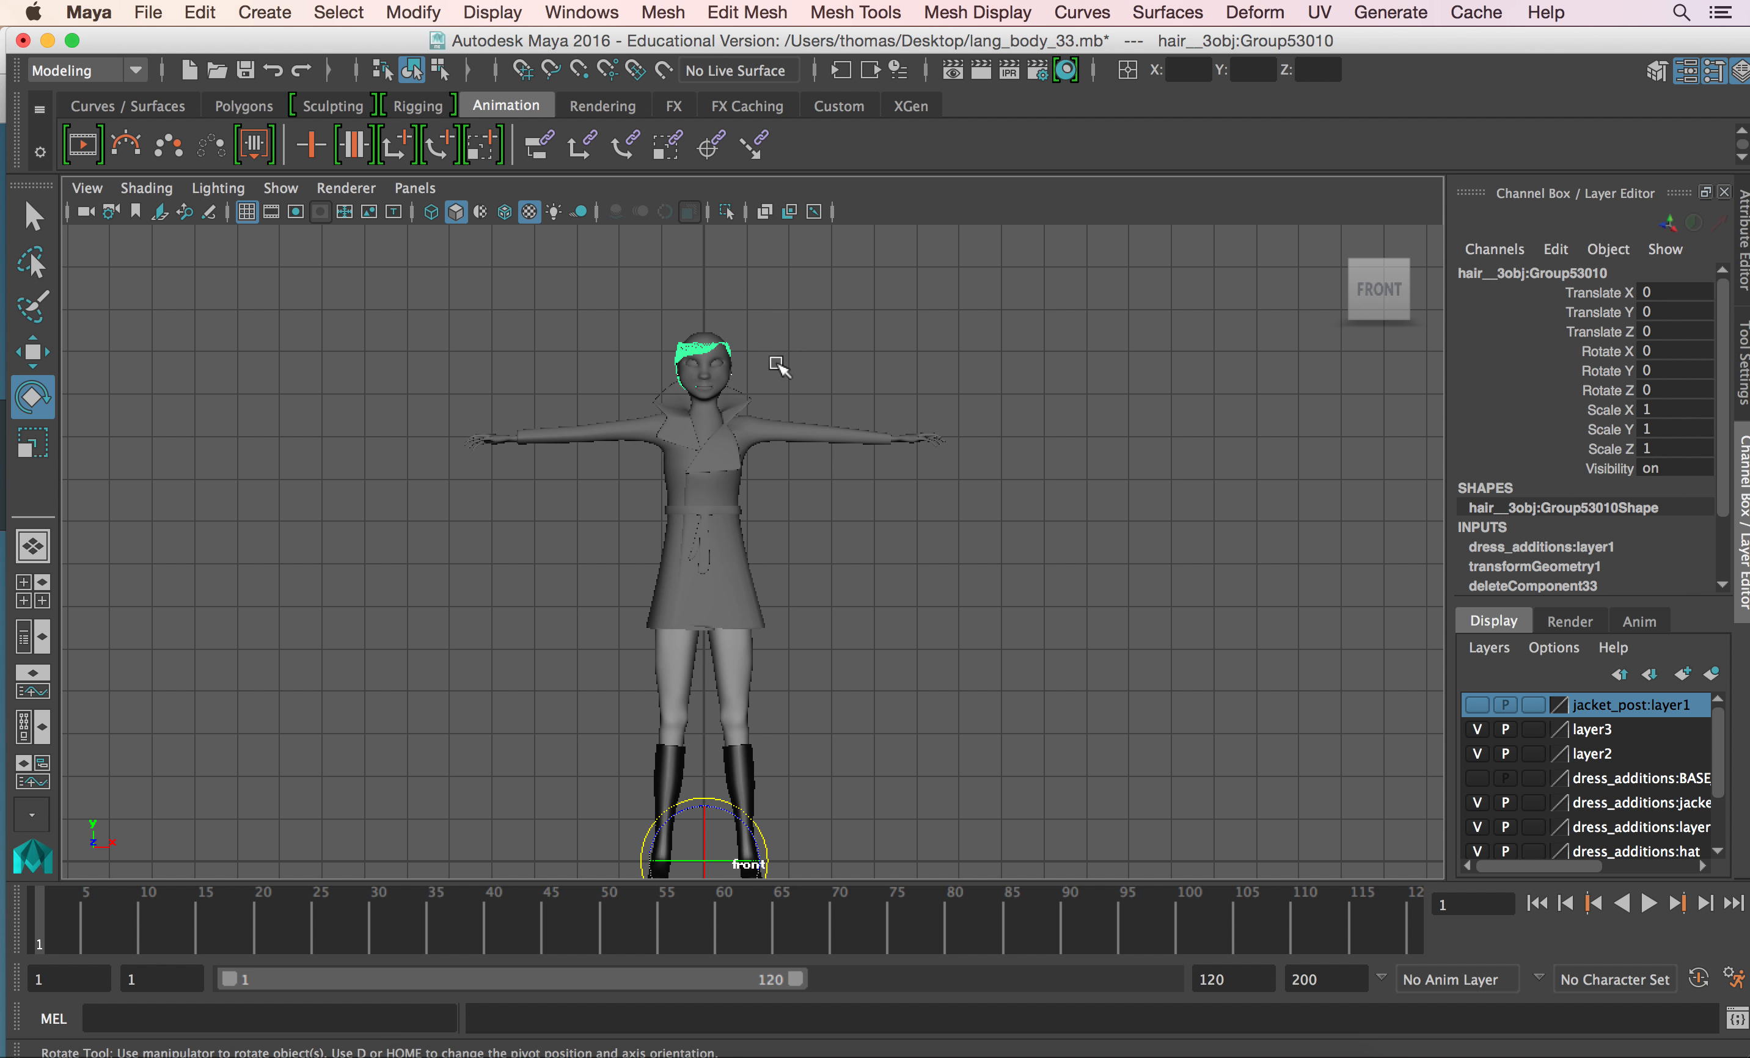
pyautogui.press('super+z')
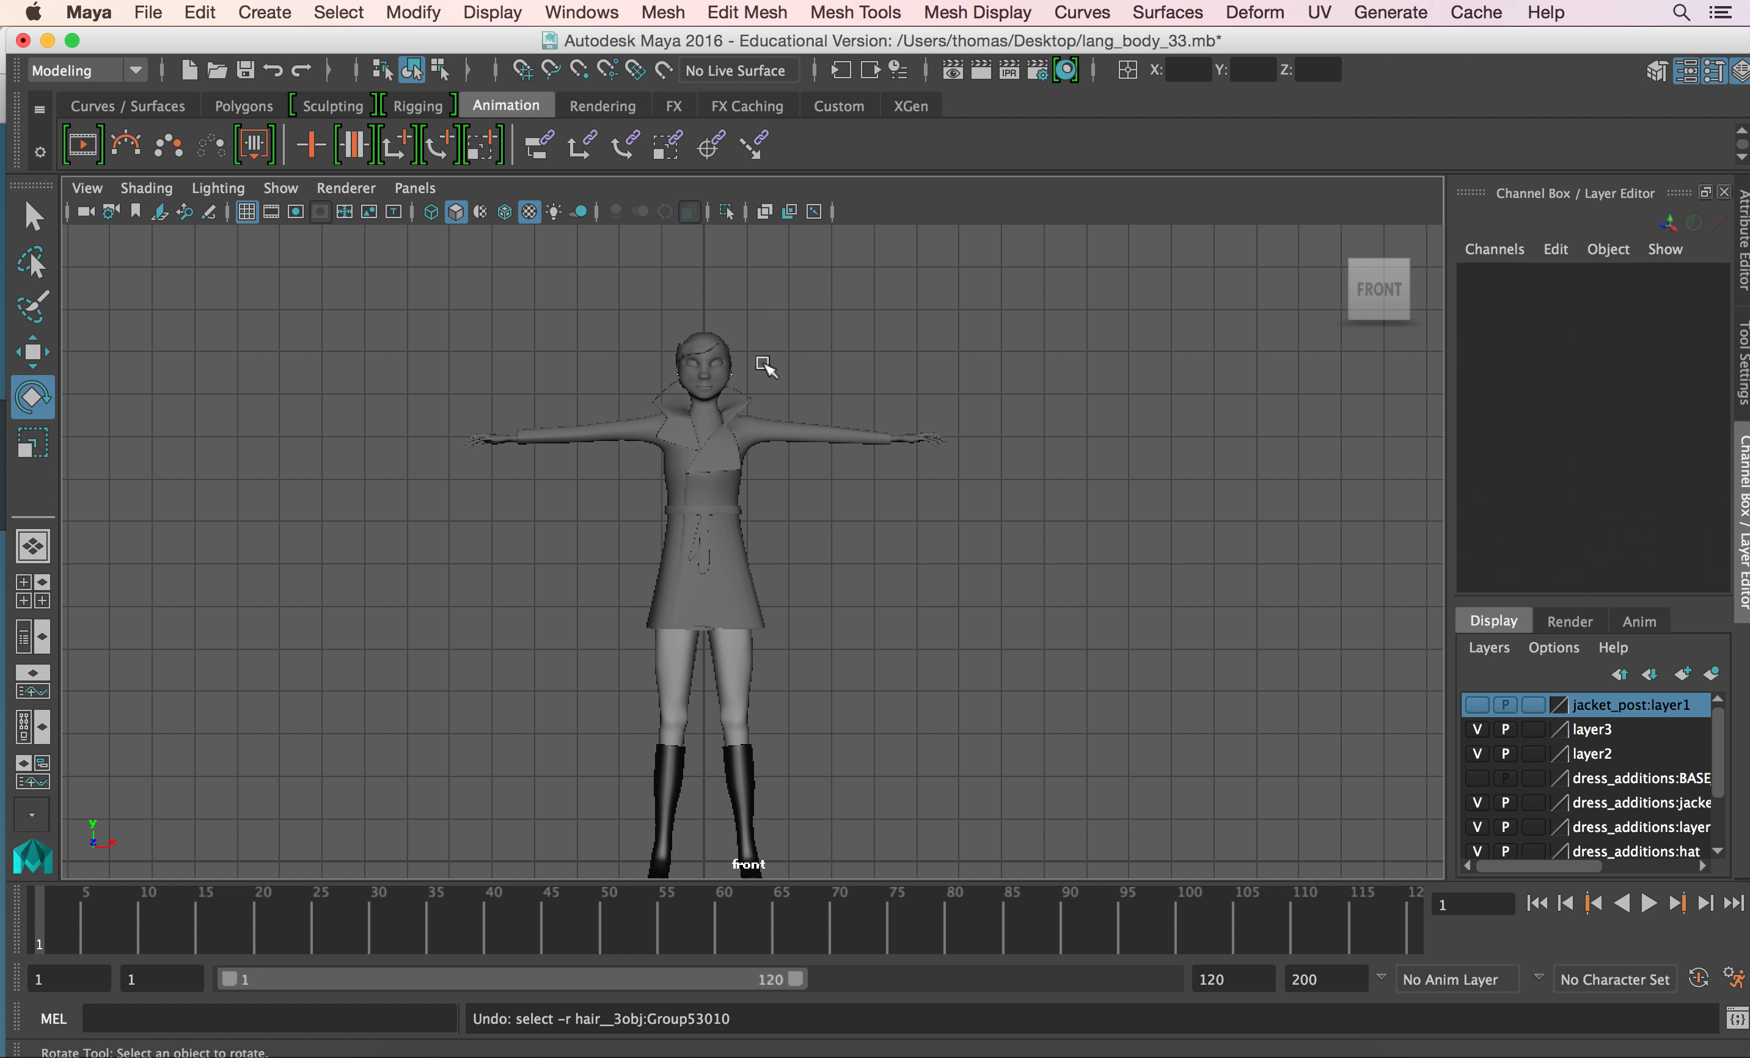
pyautogui.press('super+z')
# Duplicate the hat and move the copy beside the head, to about 2.14 on X and 12.29 on Y.
pyautogui.click(851, 332)
pyautogui.click(710, 346)
pyautogui.press('super+d')
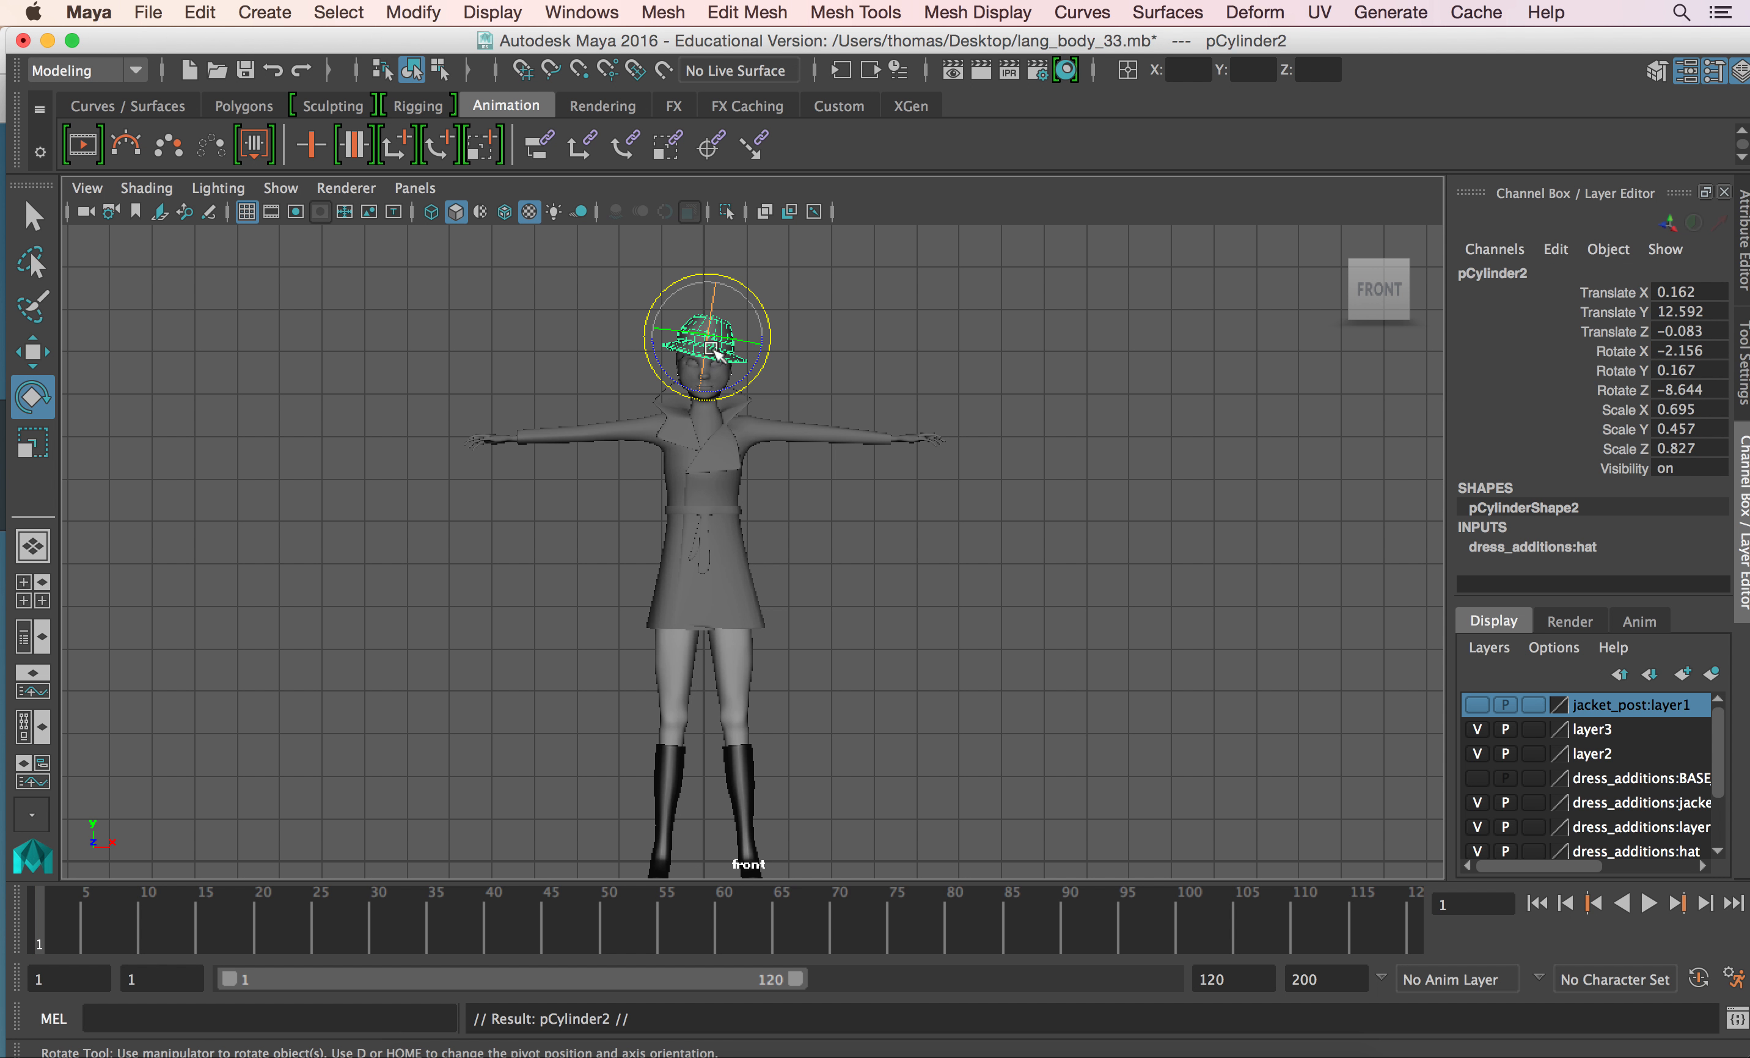
pyautogui.press('w')
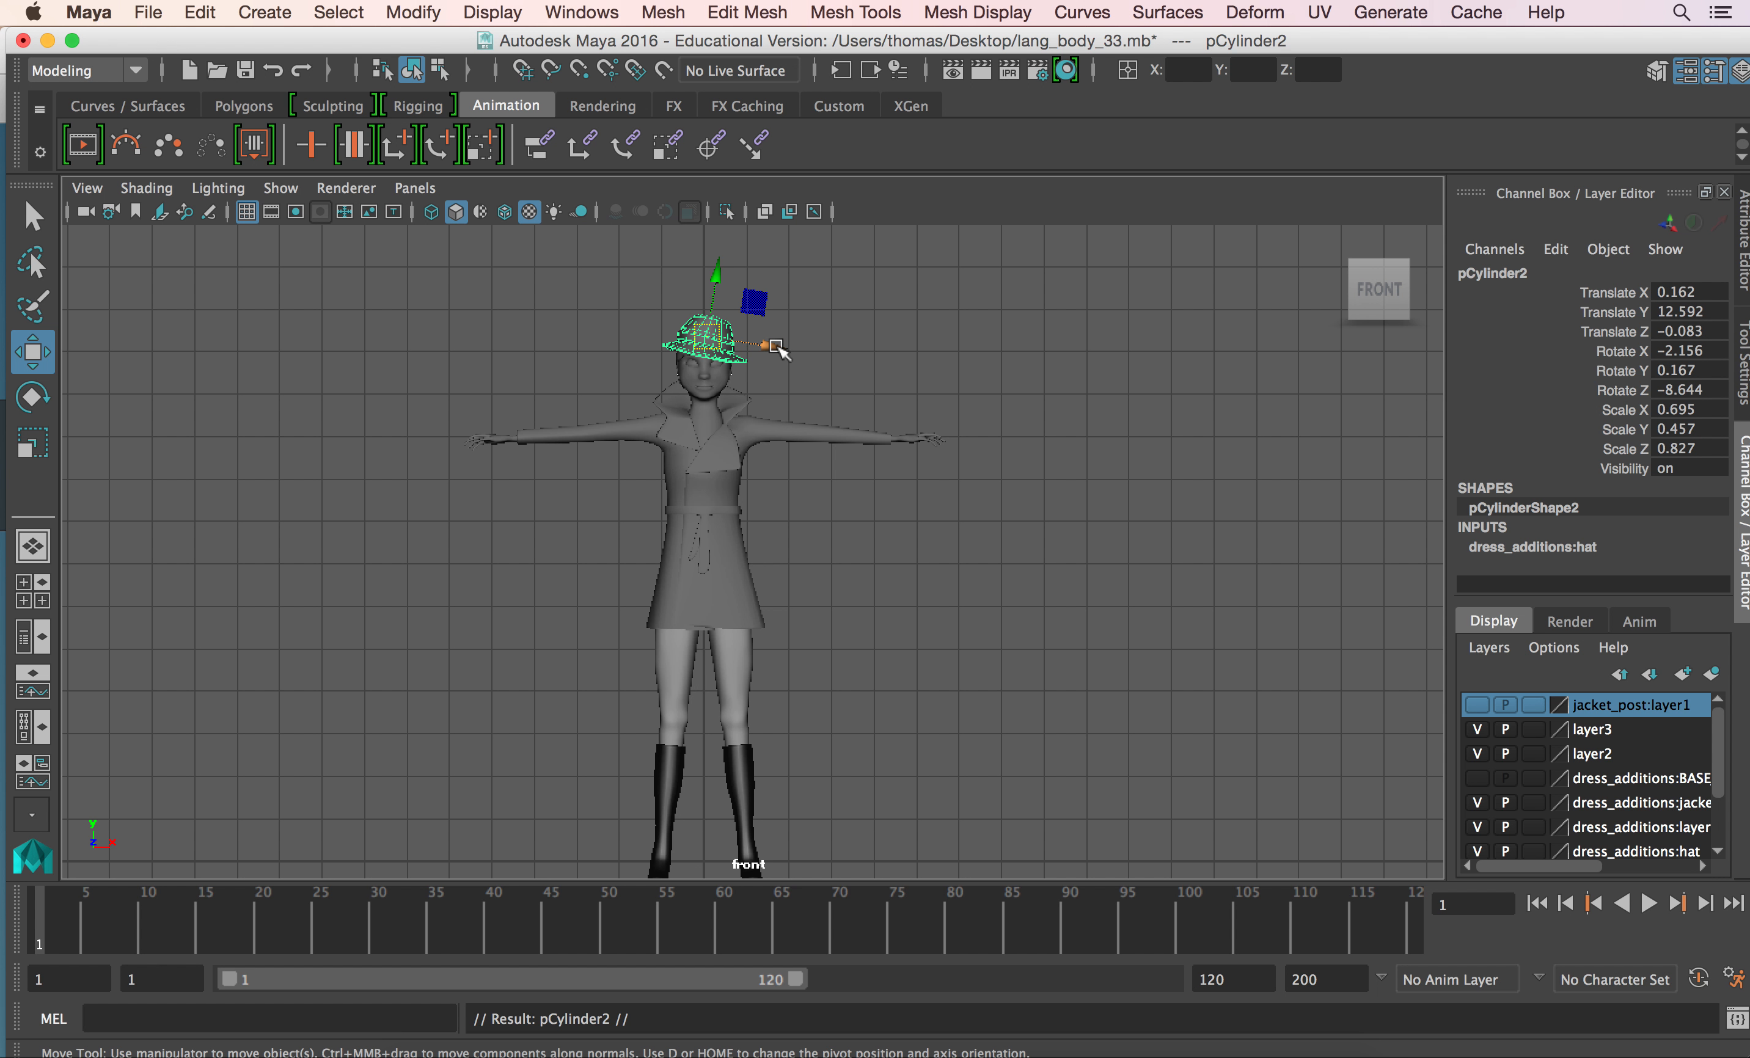
pyautogui.moveTo(776, 347); pyautogui.dragTo(854, 366)
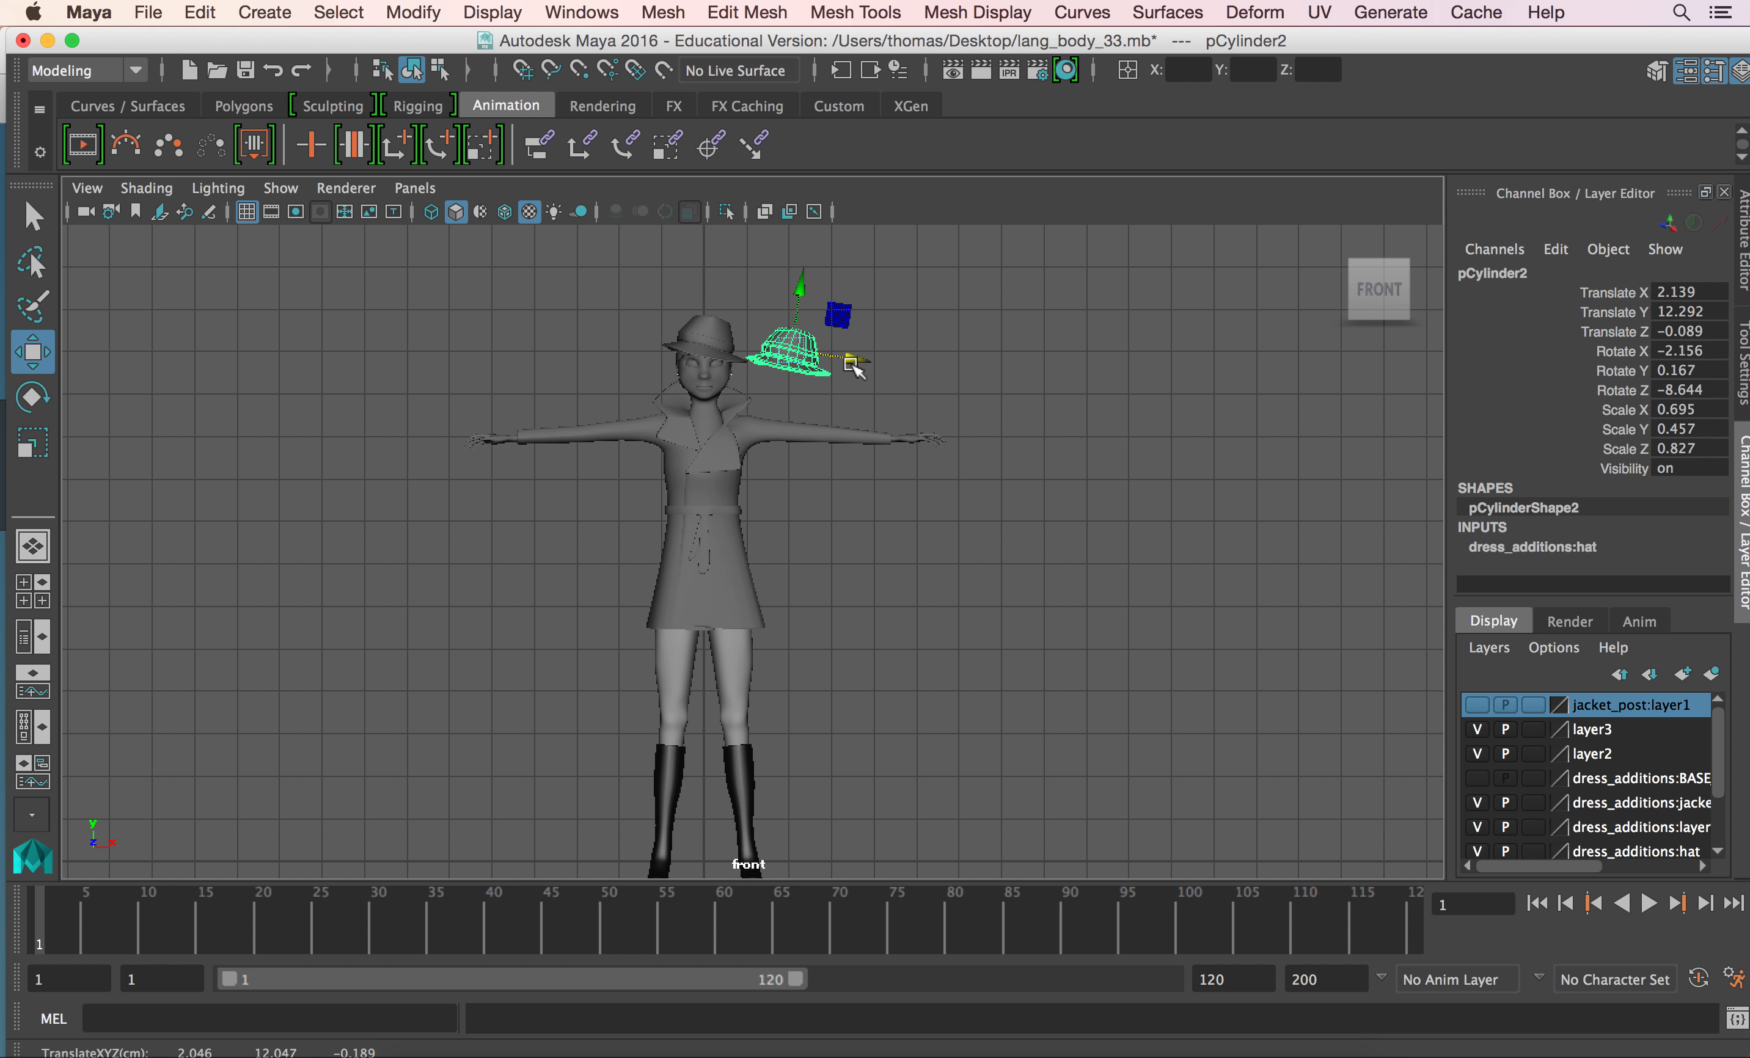
# Delete the original keyed hat and move the duplicate back onto the head at X 0.162, Y 12.592, Z -0.083.
pyautogui.click(714, 342)
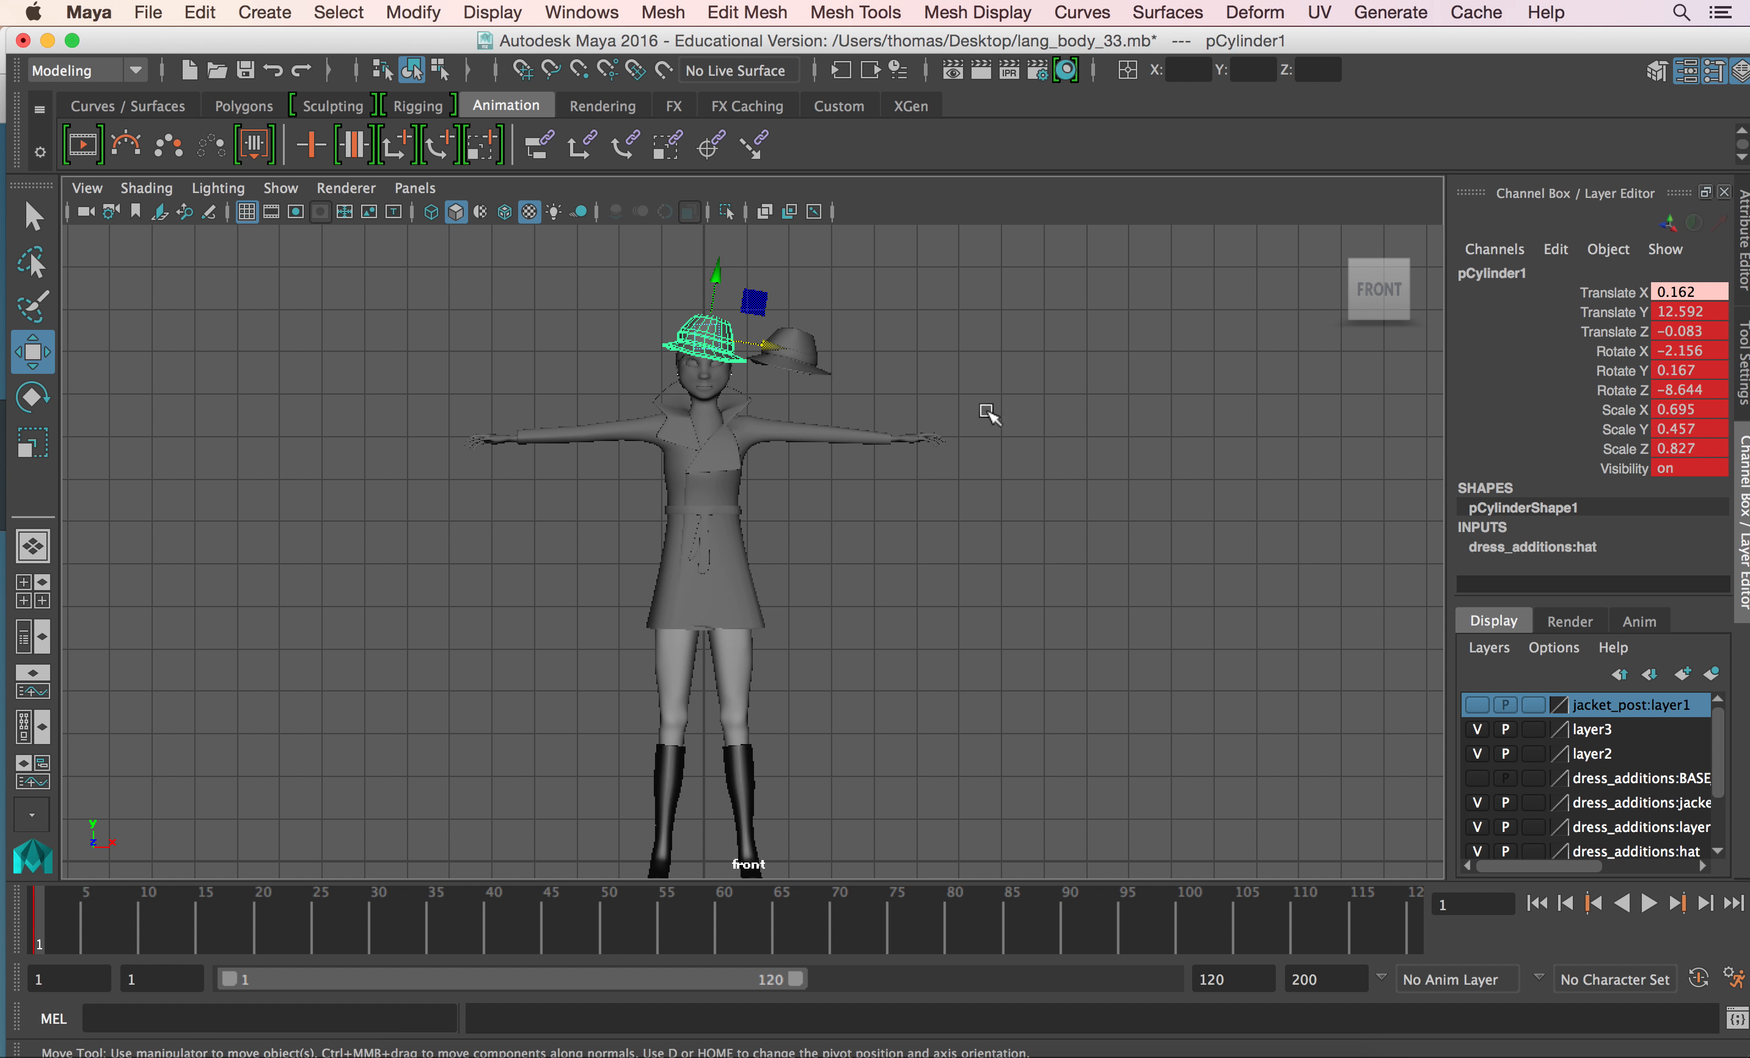
pyautogui.press('Delete')
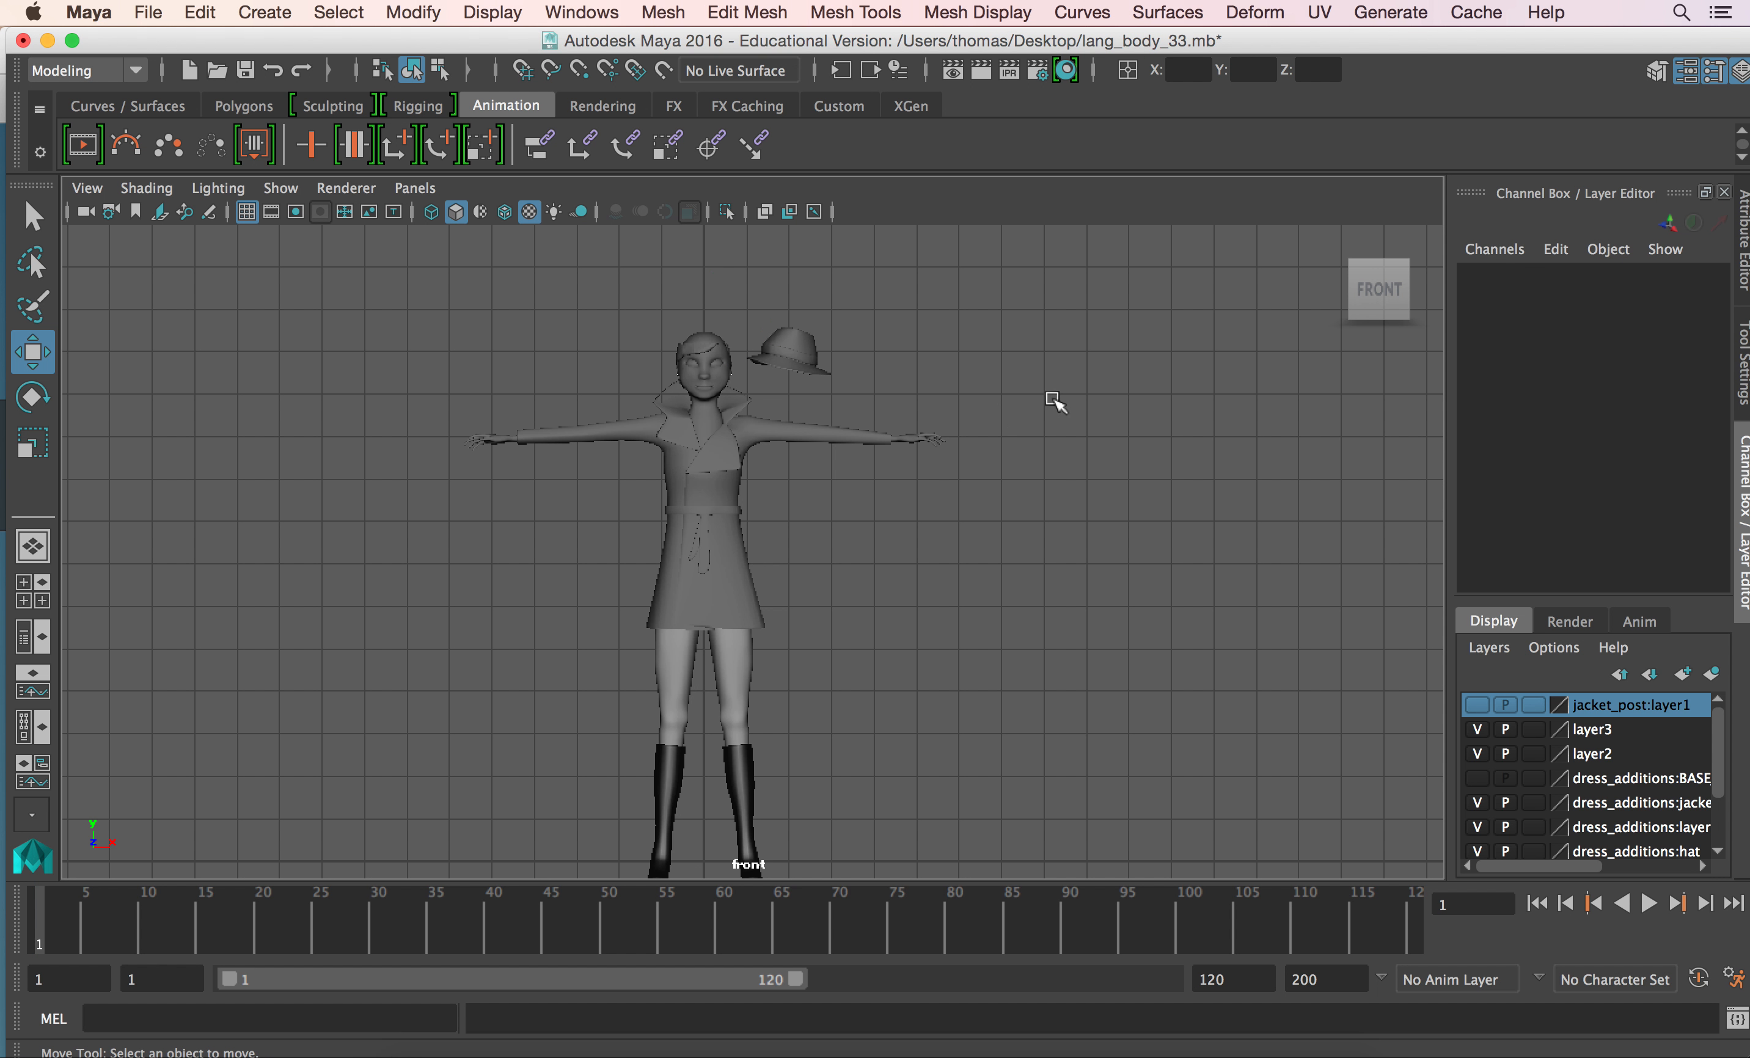
pyautogui.click(806, 350)
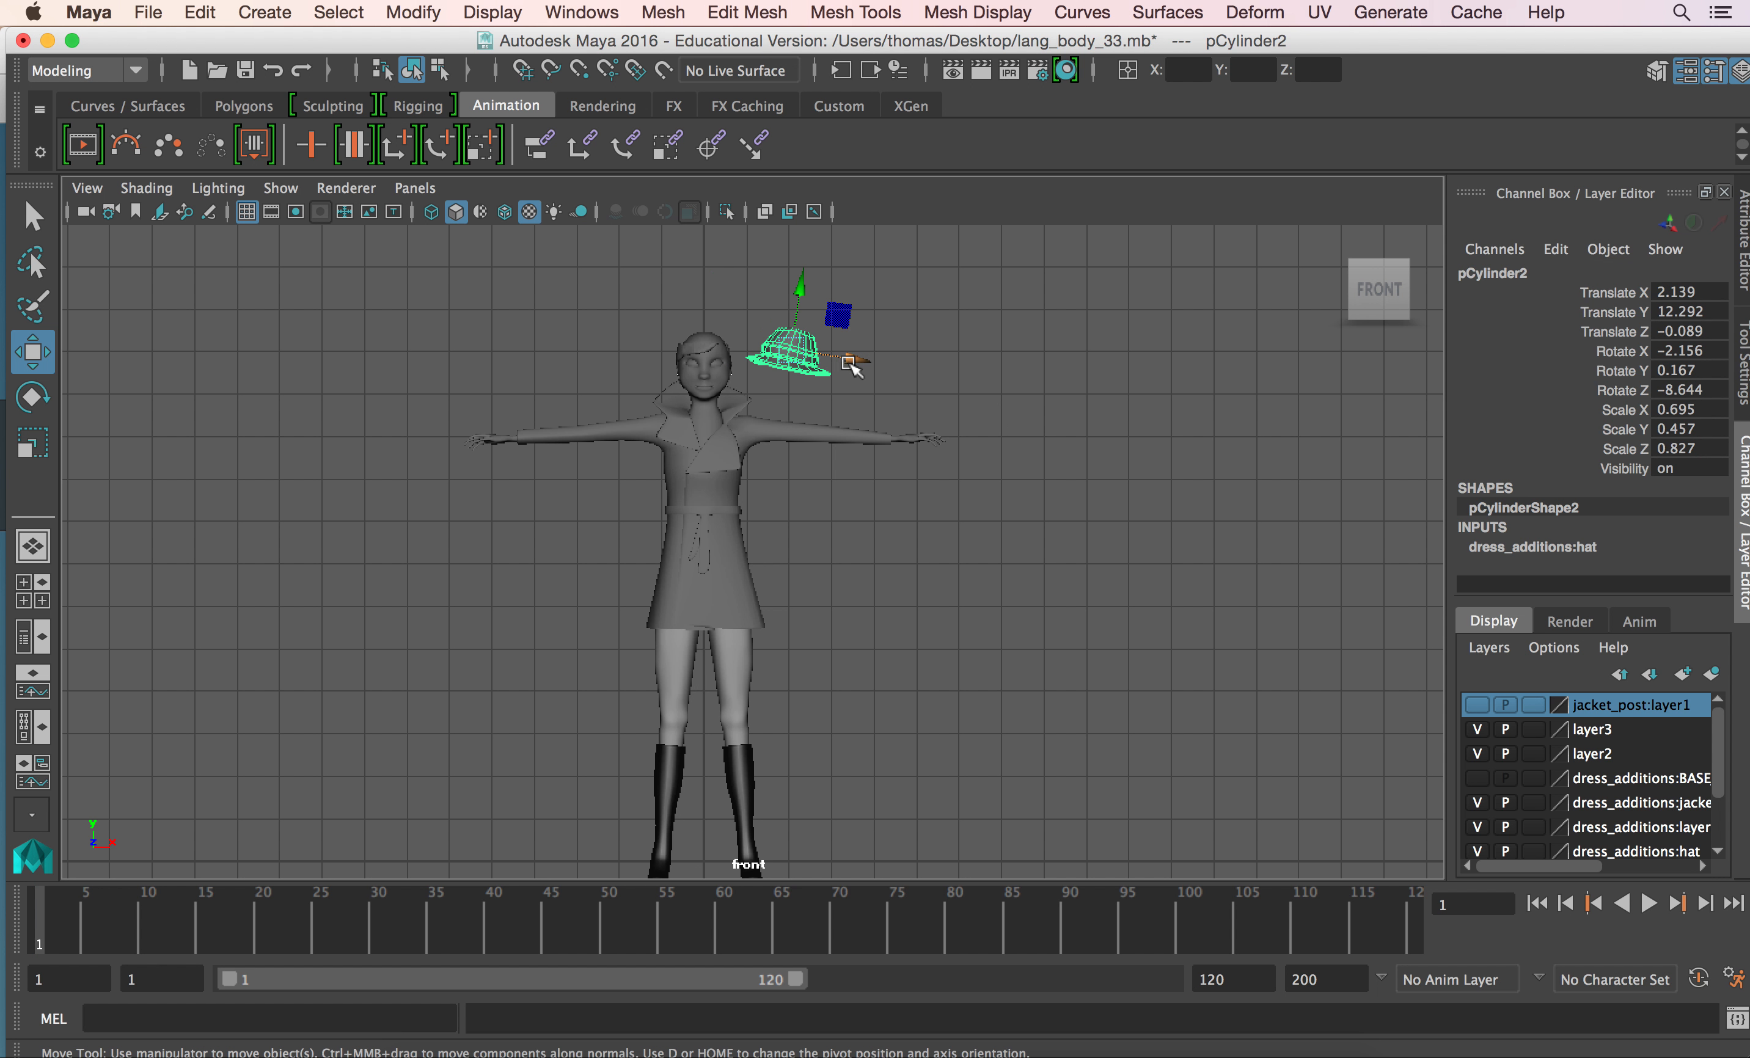
pyautogui.moveTo(849, 358); pyautogui.dragTo(768, 360)
pyautogui.press('f')
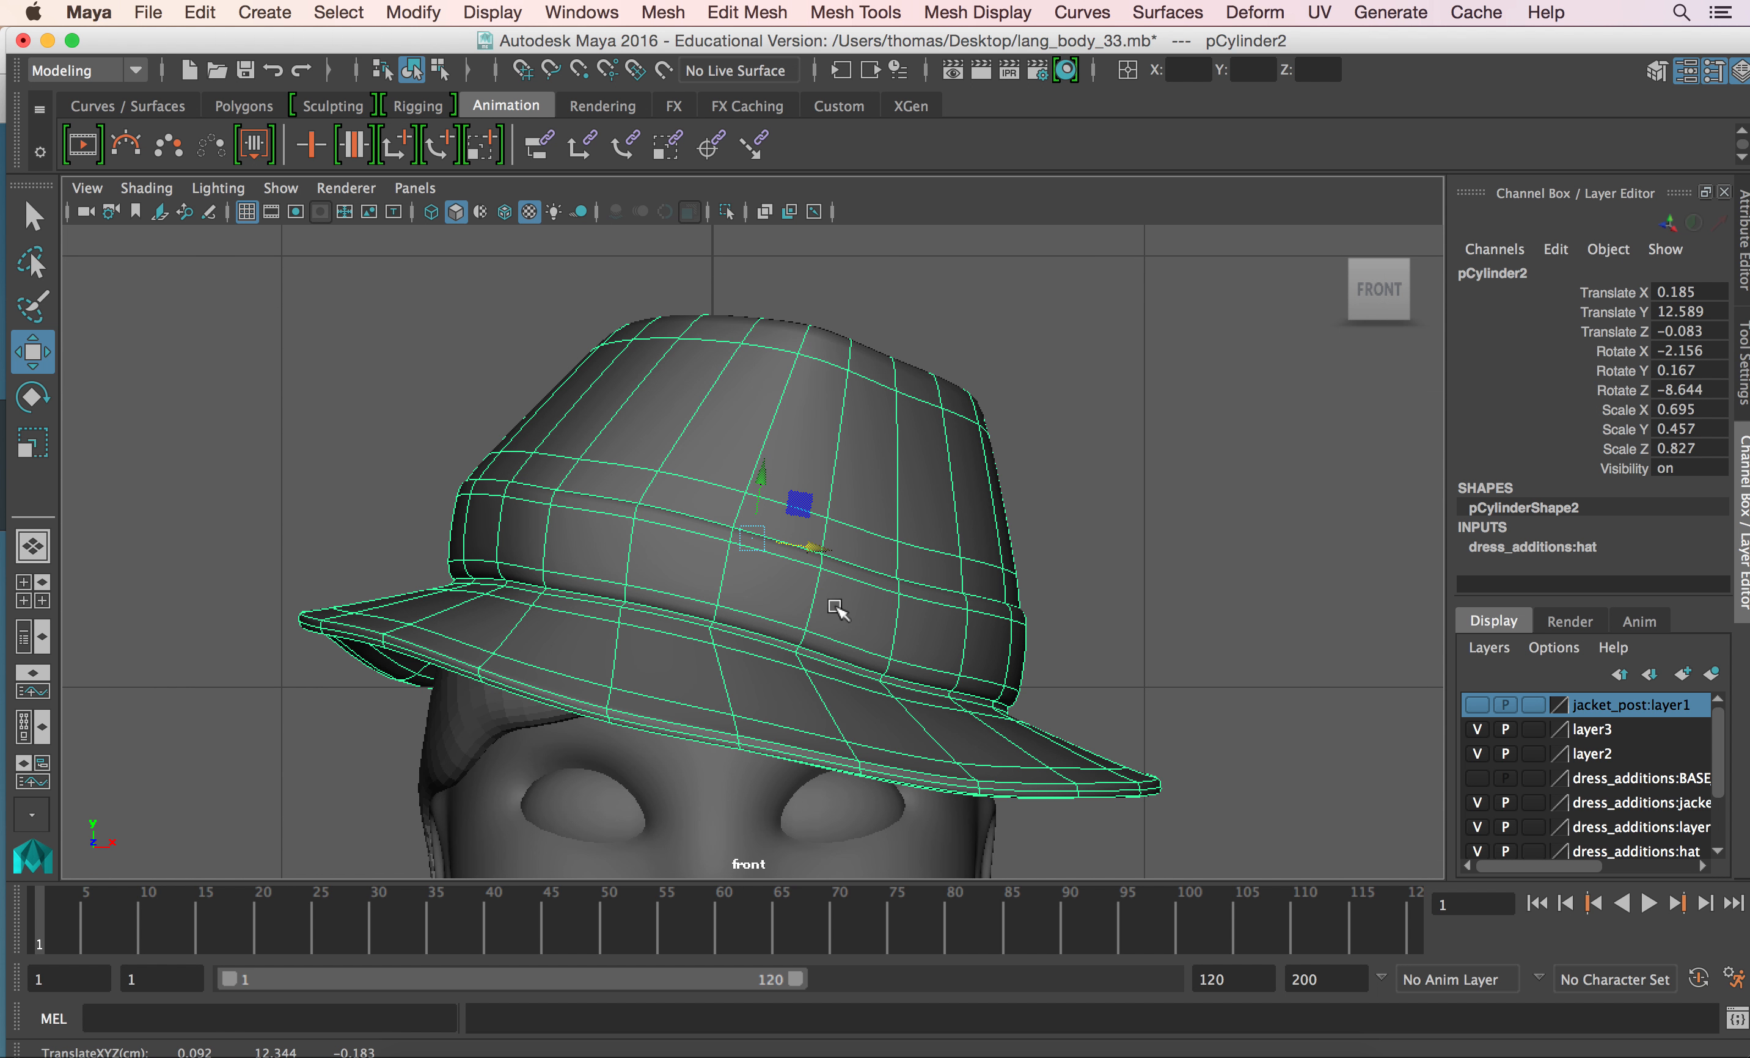
pyautogui.moveTo(829, 548); pyautogui.dragTo(812, 552)
pyautogui.keyDown('alt'); pyautogui.moveTo(899, 656); pyautogui.dragTo(726, 605, button='right'); pyautogui.keyUp('alt')
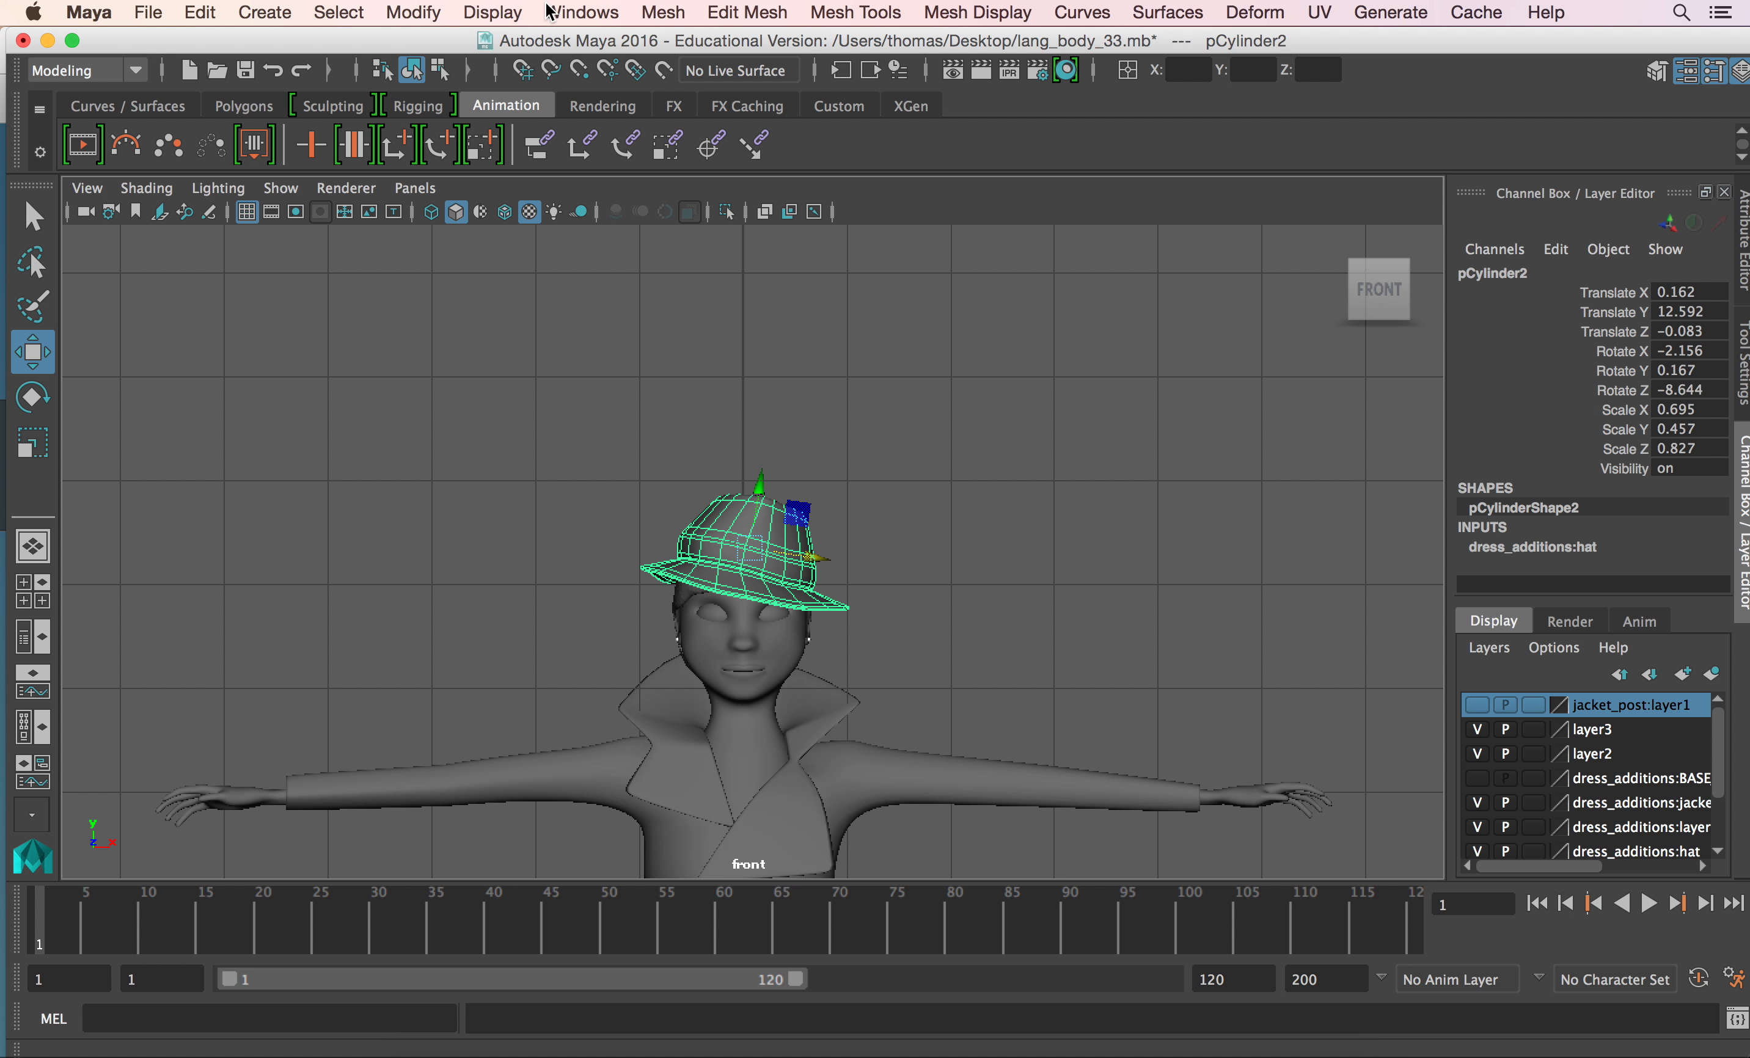
# Freeze the transformations of the duplicated hat and deselect it.
pyautogui.click(417, 16)
pyautogui.click(423, 123)
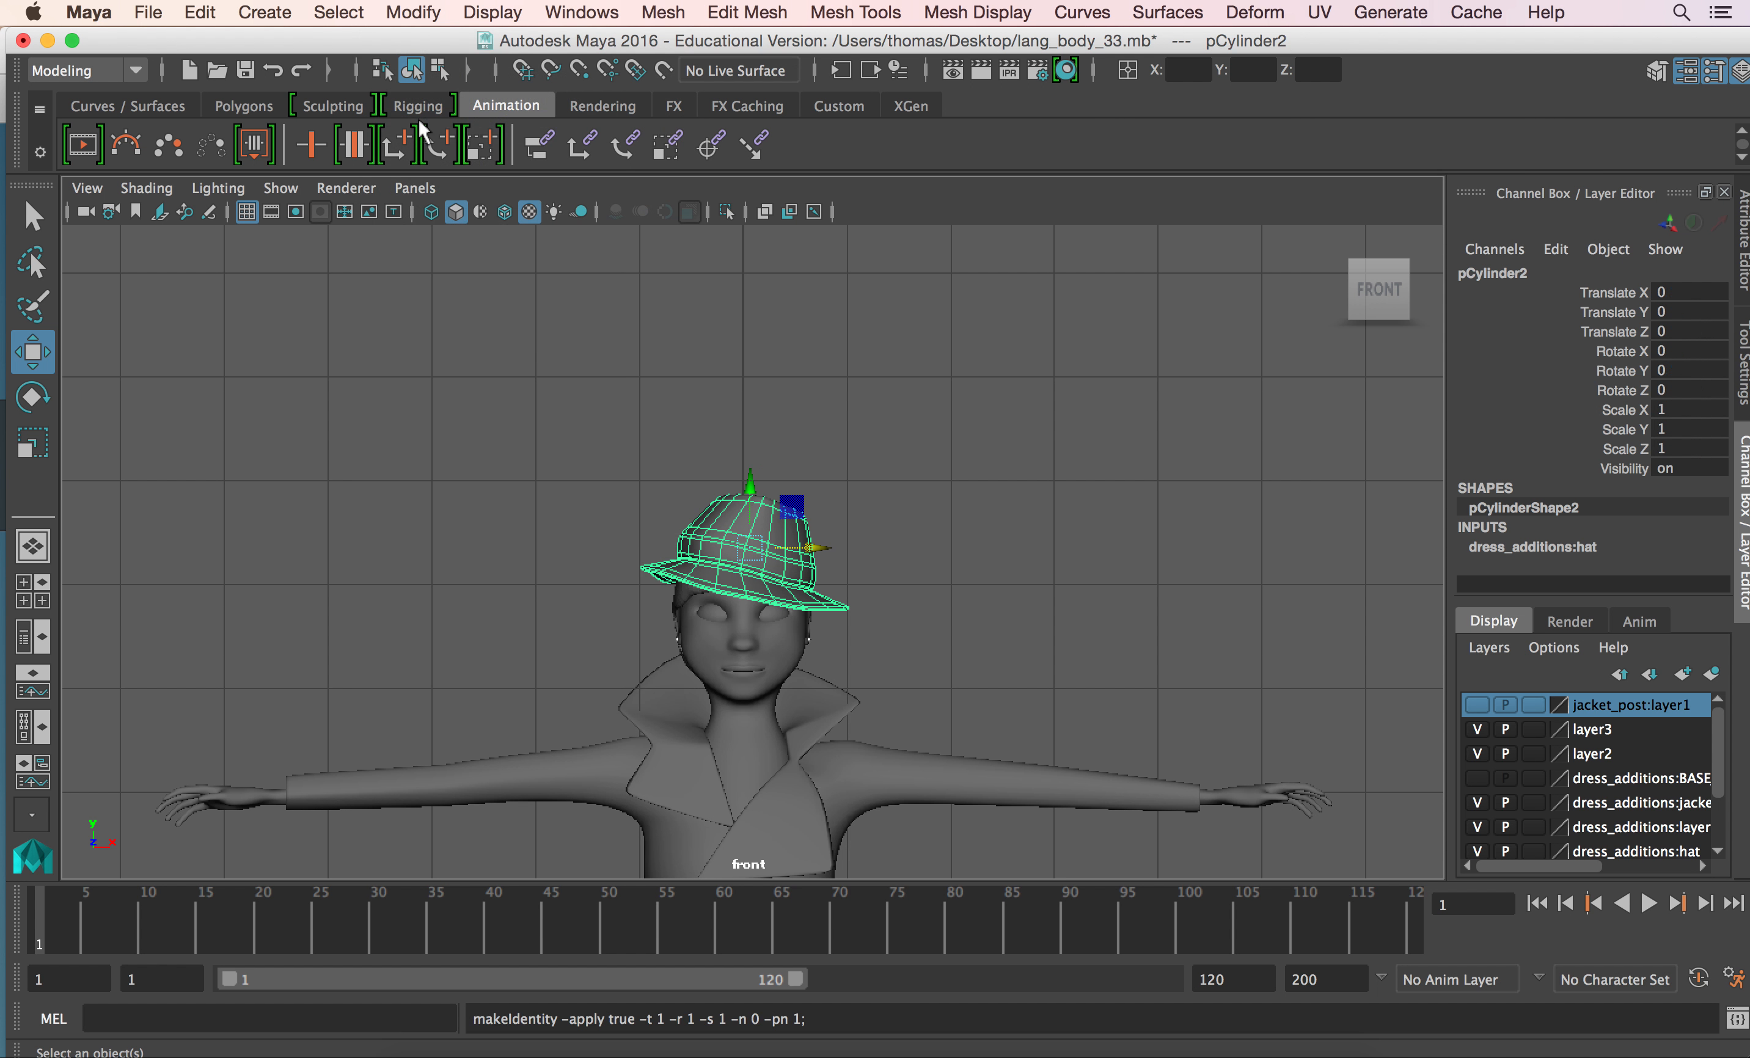
pyautogui.click(987, 590)
# Select all meshes of the whole character, from the hat down to the boots.
pyautogui.keyDown('alt'); pyautogui.moveTo(1082, 671); pyautogui.dragTo(588, 580, button='right'); pyautogui.keyUp('alt')
pyautogui.keyDown('alt'); pyautogui.moveTo(593, 653); pyautogui.dragTo(500, 365, button='middle'); pyautogui.keyUp('alt')
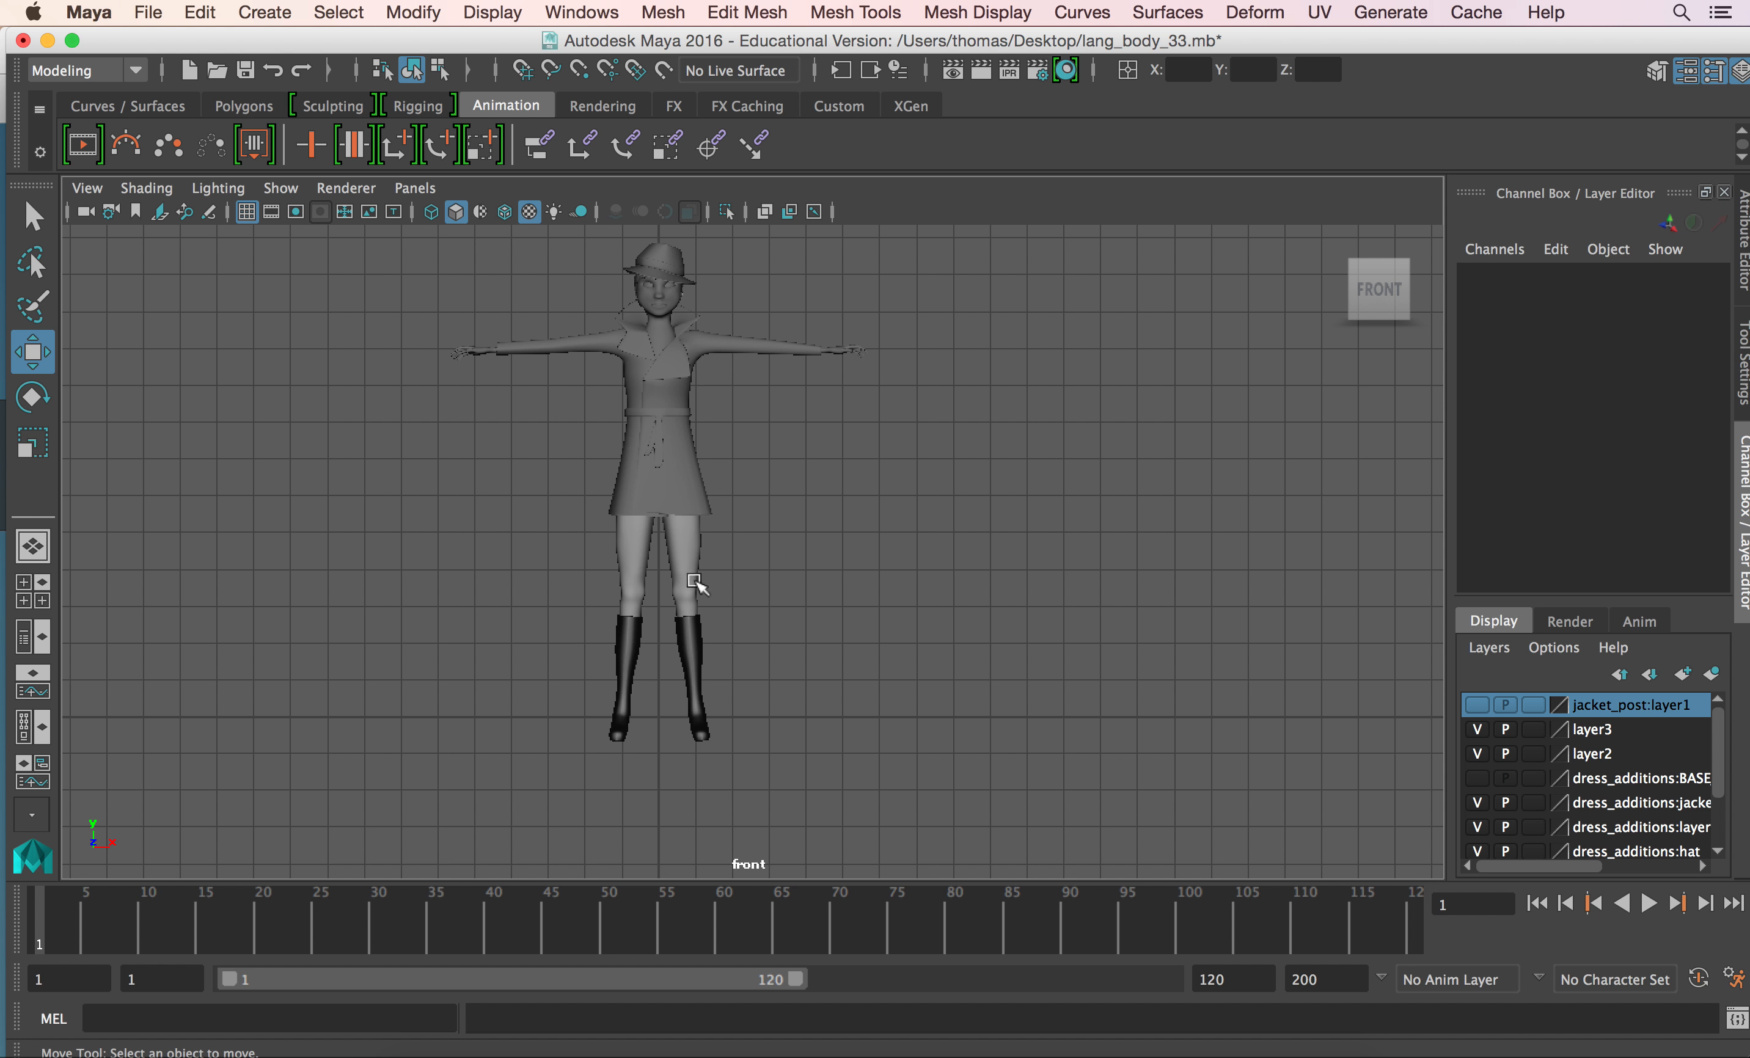
pyautogui.keyDown('alt'); pyautogui.moveTo(739, 552); pyautogui.dragTo(780, 596, button='middle'); pyautogui.keyUp('alt')
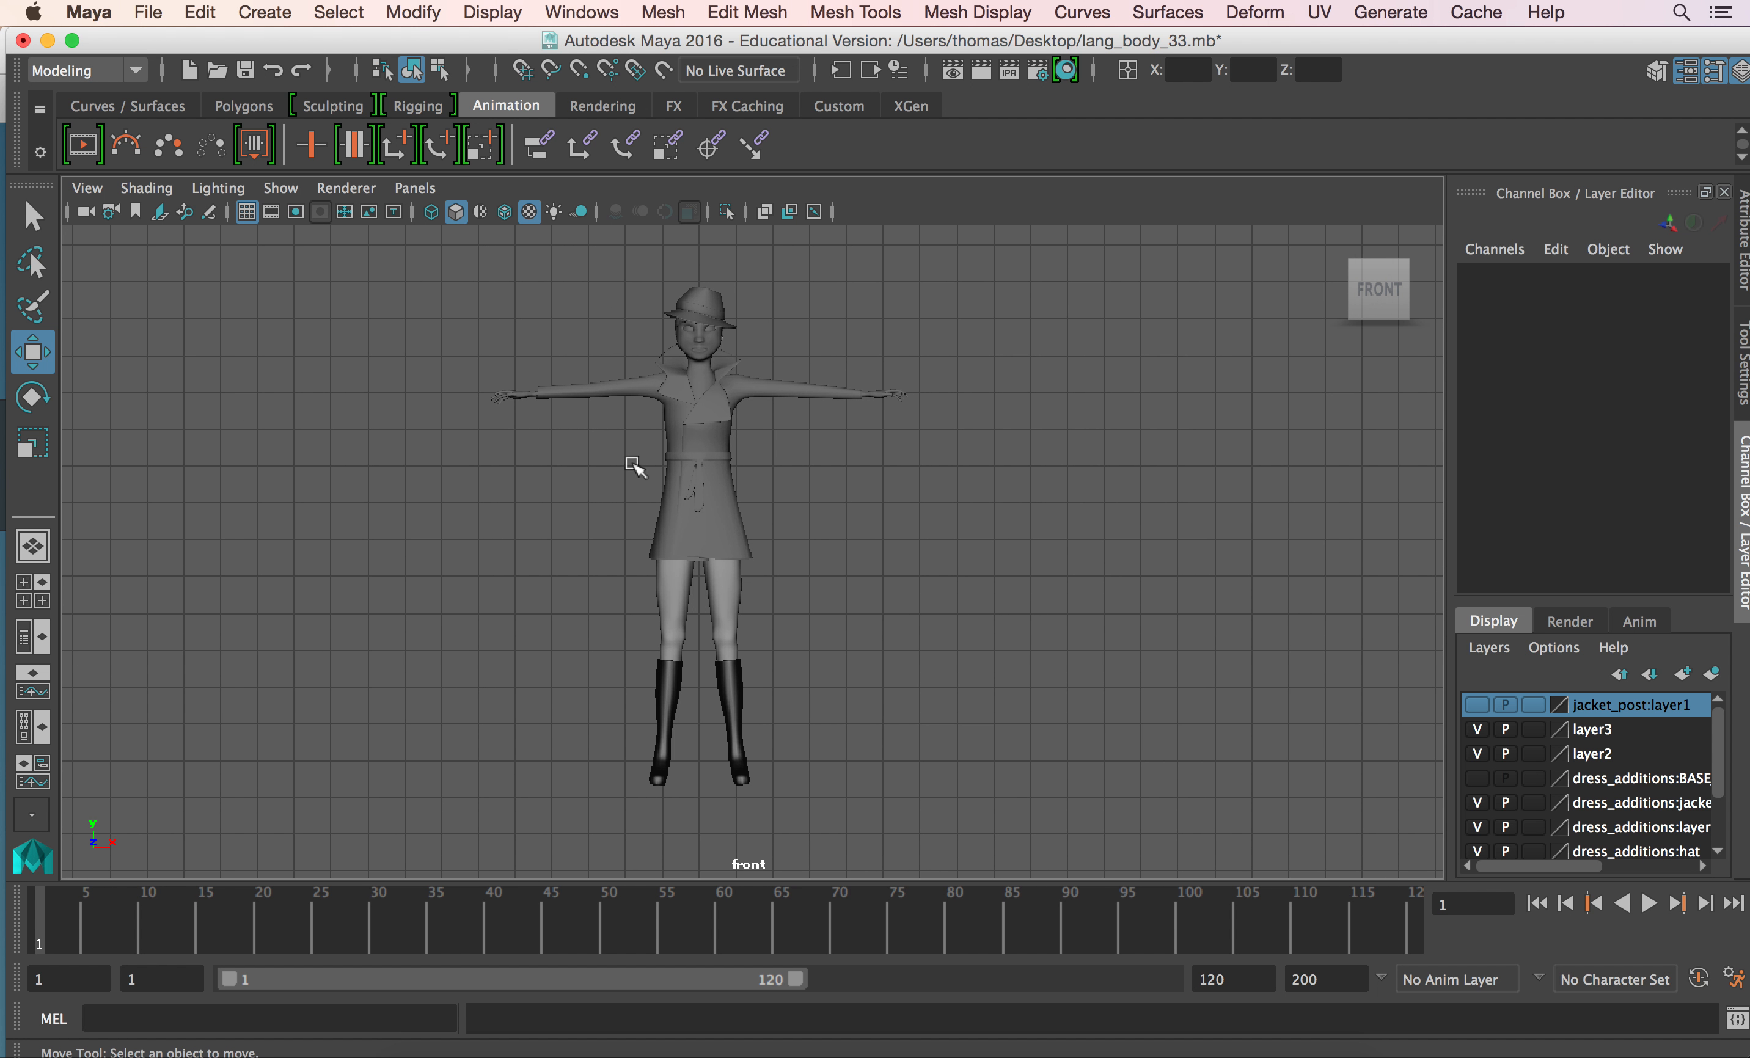
pyautogui.keyDown('alt'); pyautogui.moveTo(441, 571); pyautogui.dragTo(626, 615, button='right'); pyautogui.keyUp('alt')
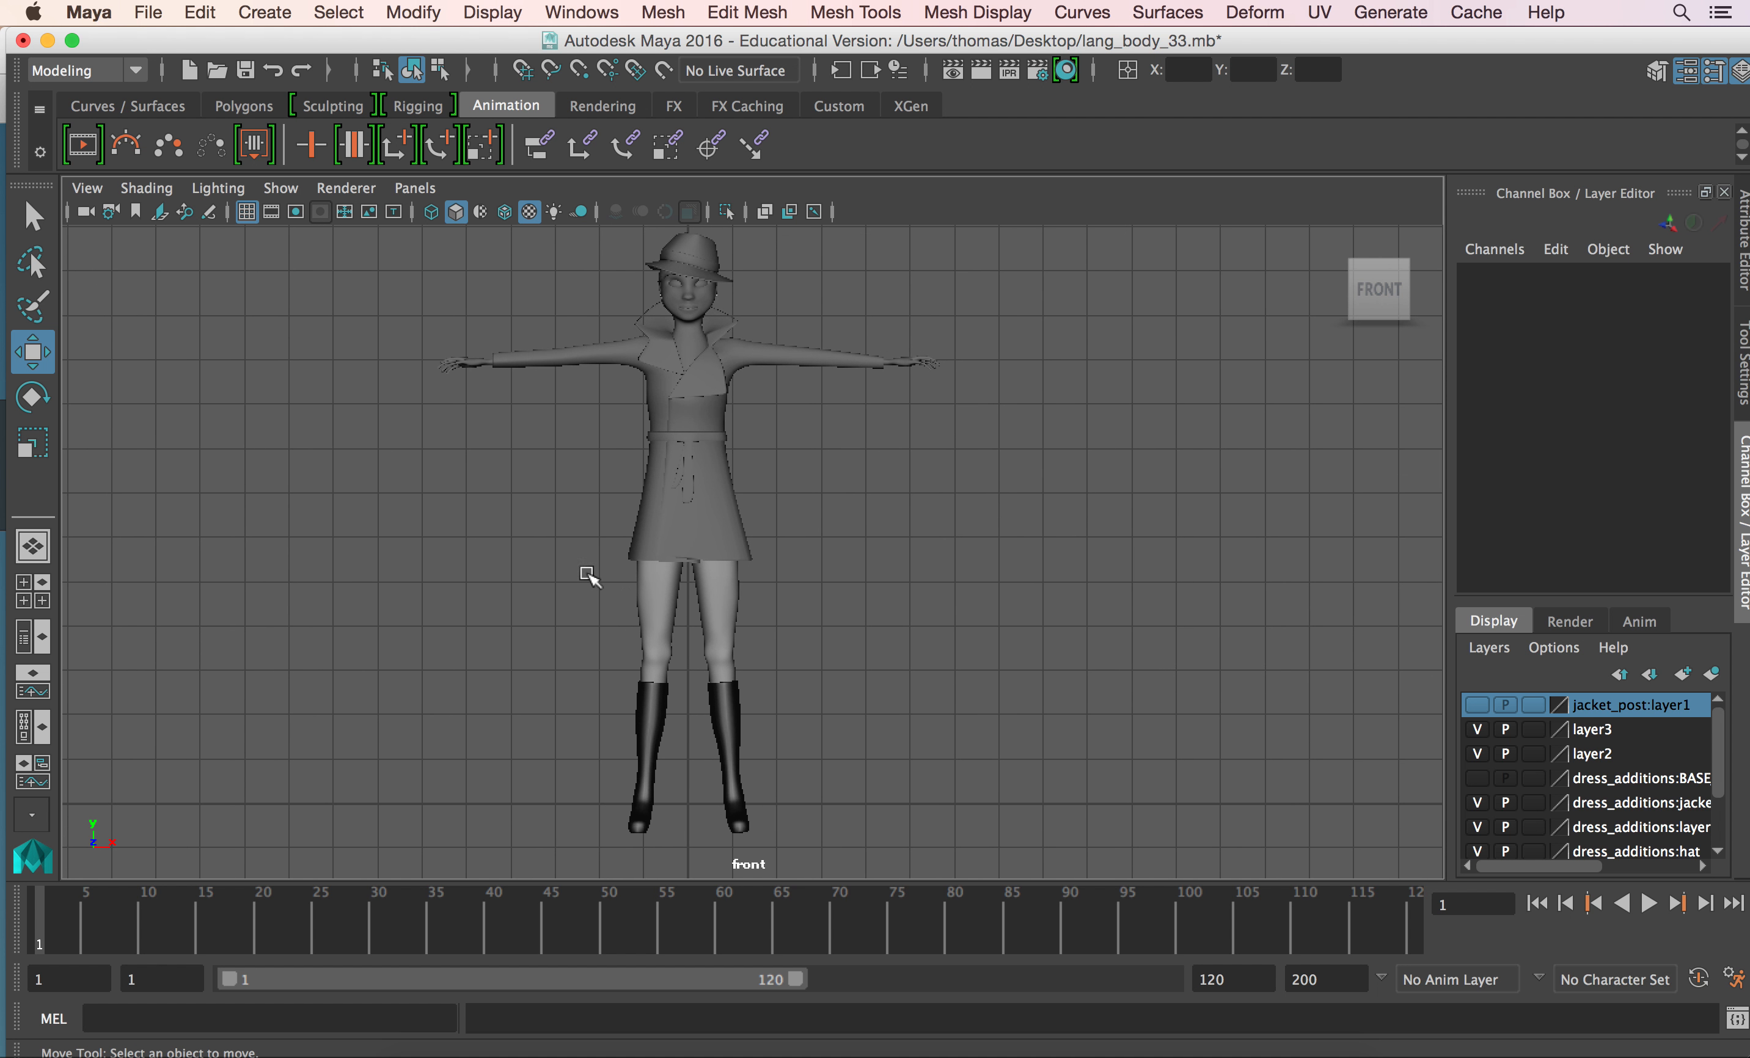
pyautogui.moveTo(374, 255); pyautogui.dragTo(1041, 849)
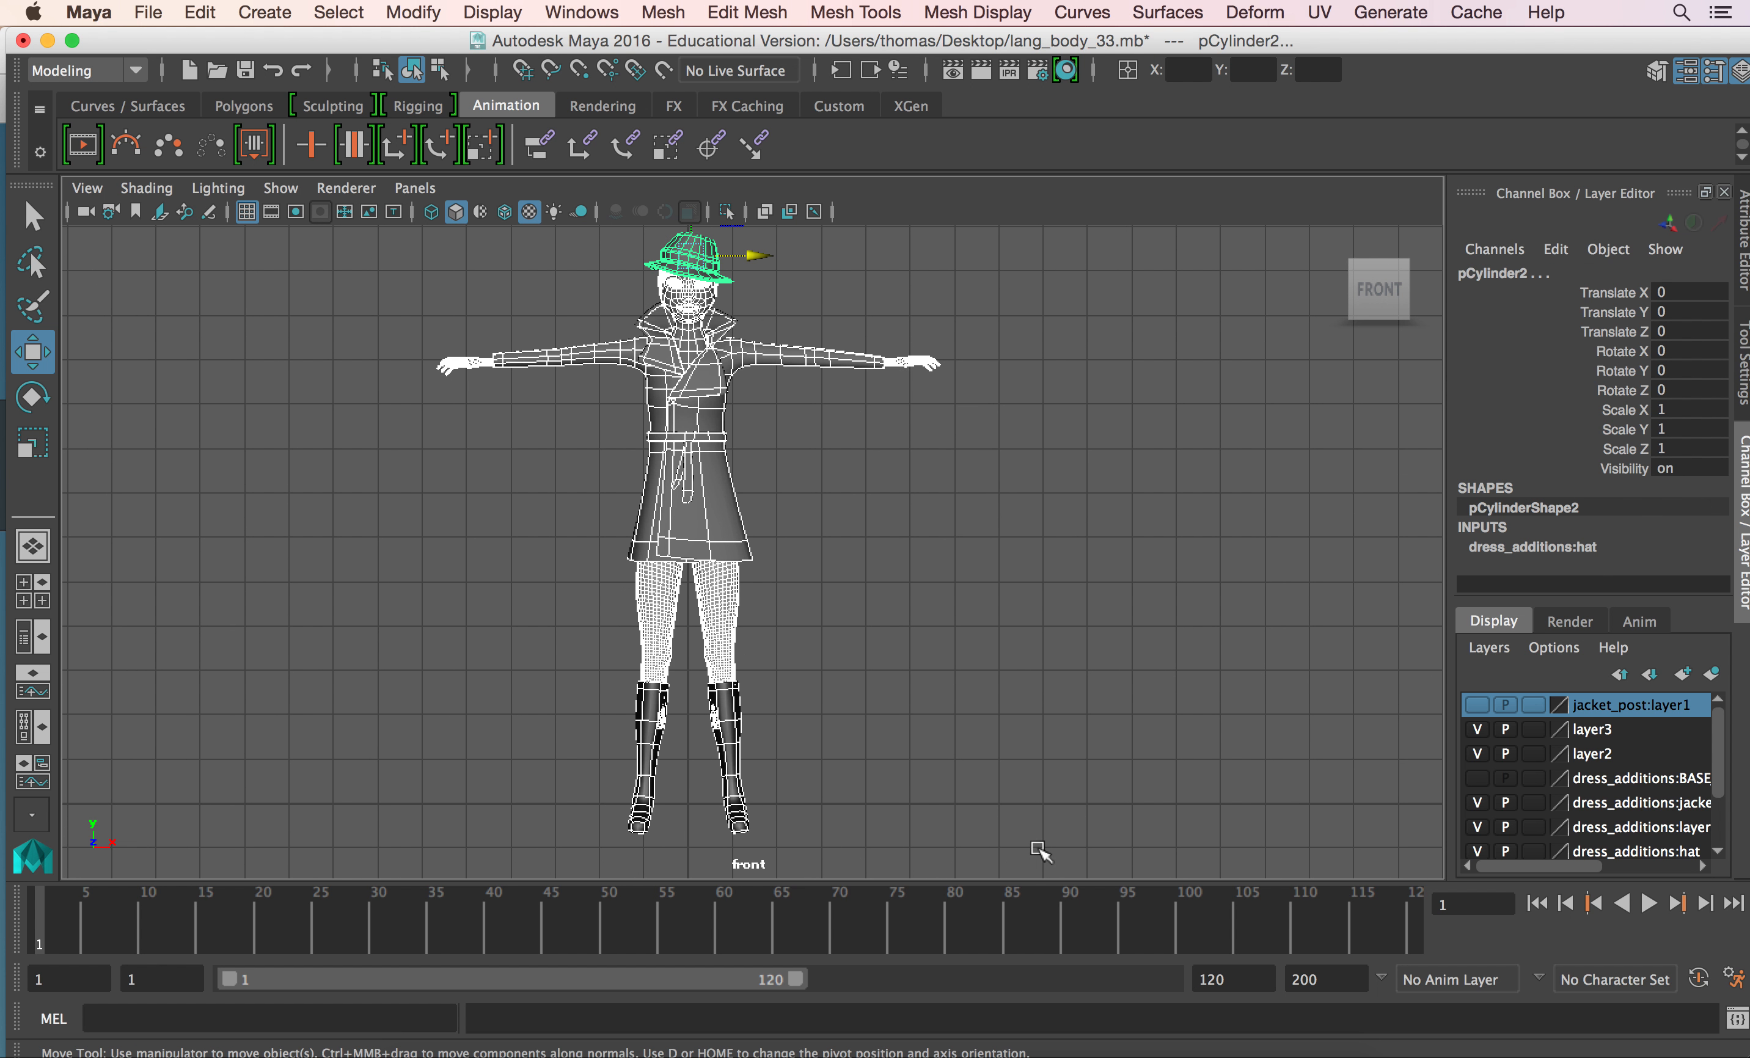
# Open the Plug-in Manager and enable both Loaded and Auto load for Mayatomr.bundle.
pyautogui.click(151, 12)
pyautogui.moveTo(619, 6)
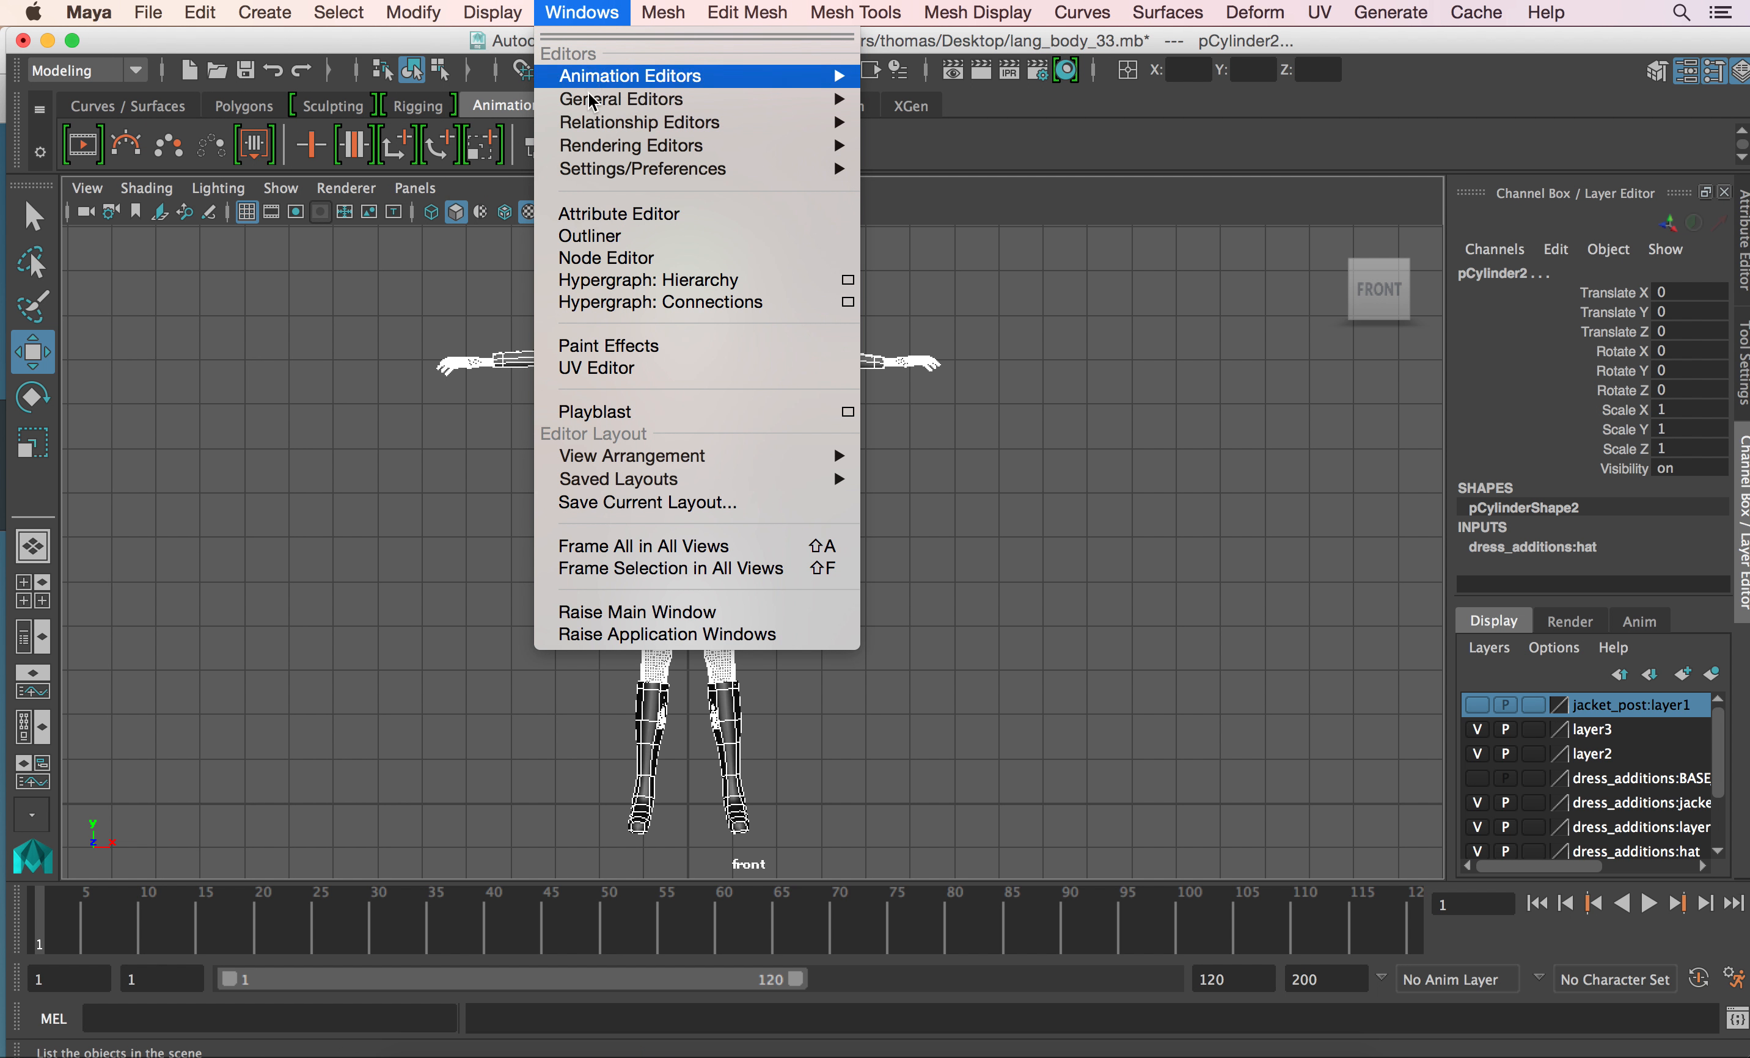
pyautogui.moveTo(713, 169)
pyautogui.click(1023, 385)
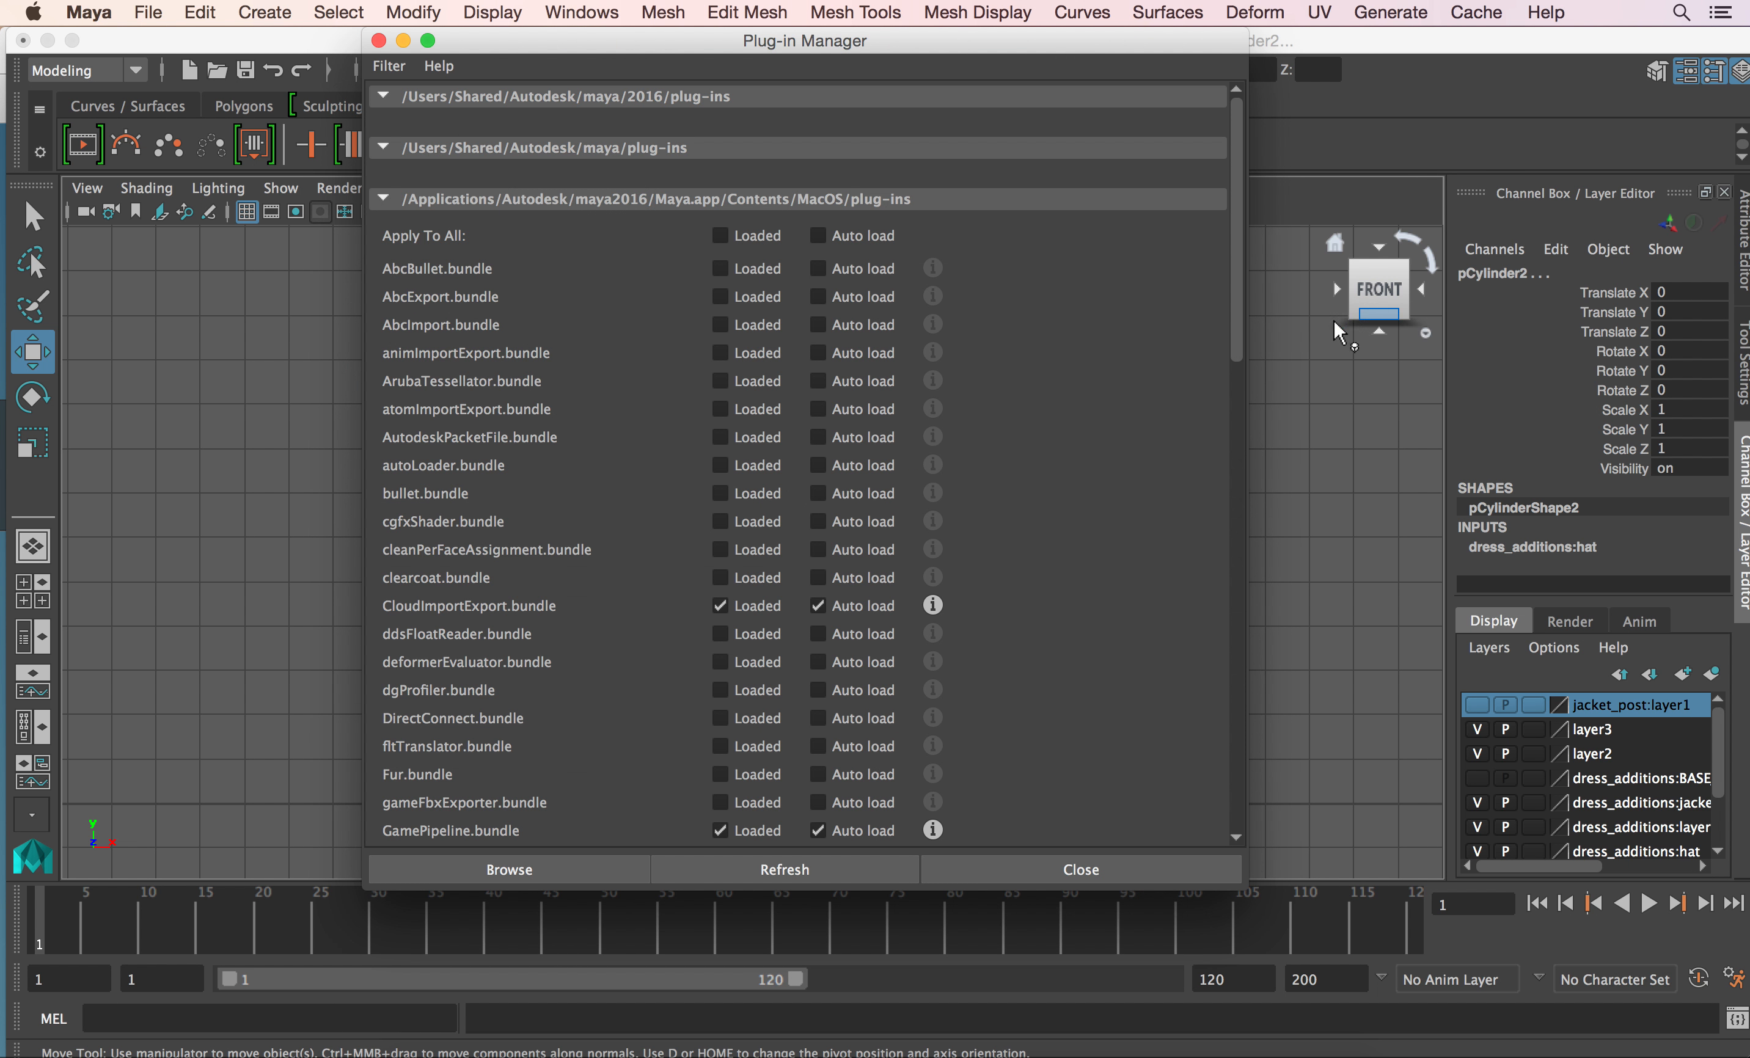
pyautogui.moveTo(1237, 325); pyautogui.dragTo(1215, 837)
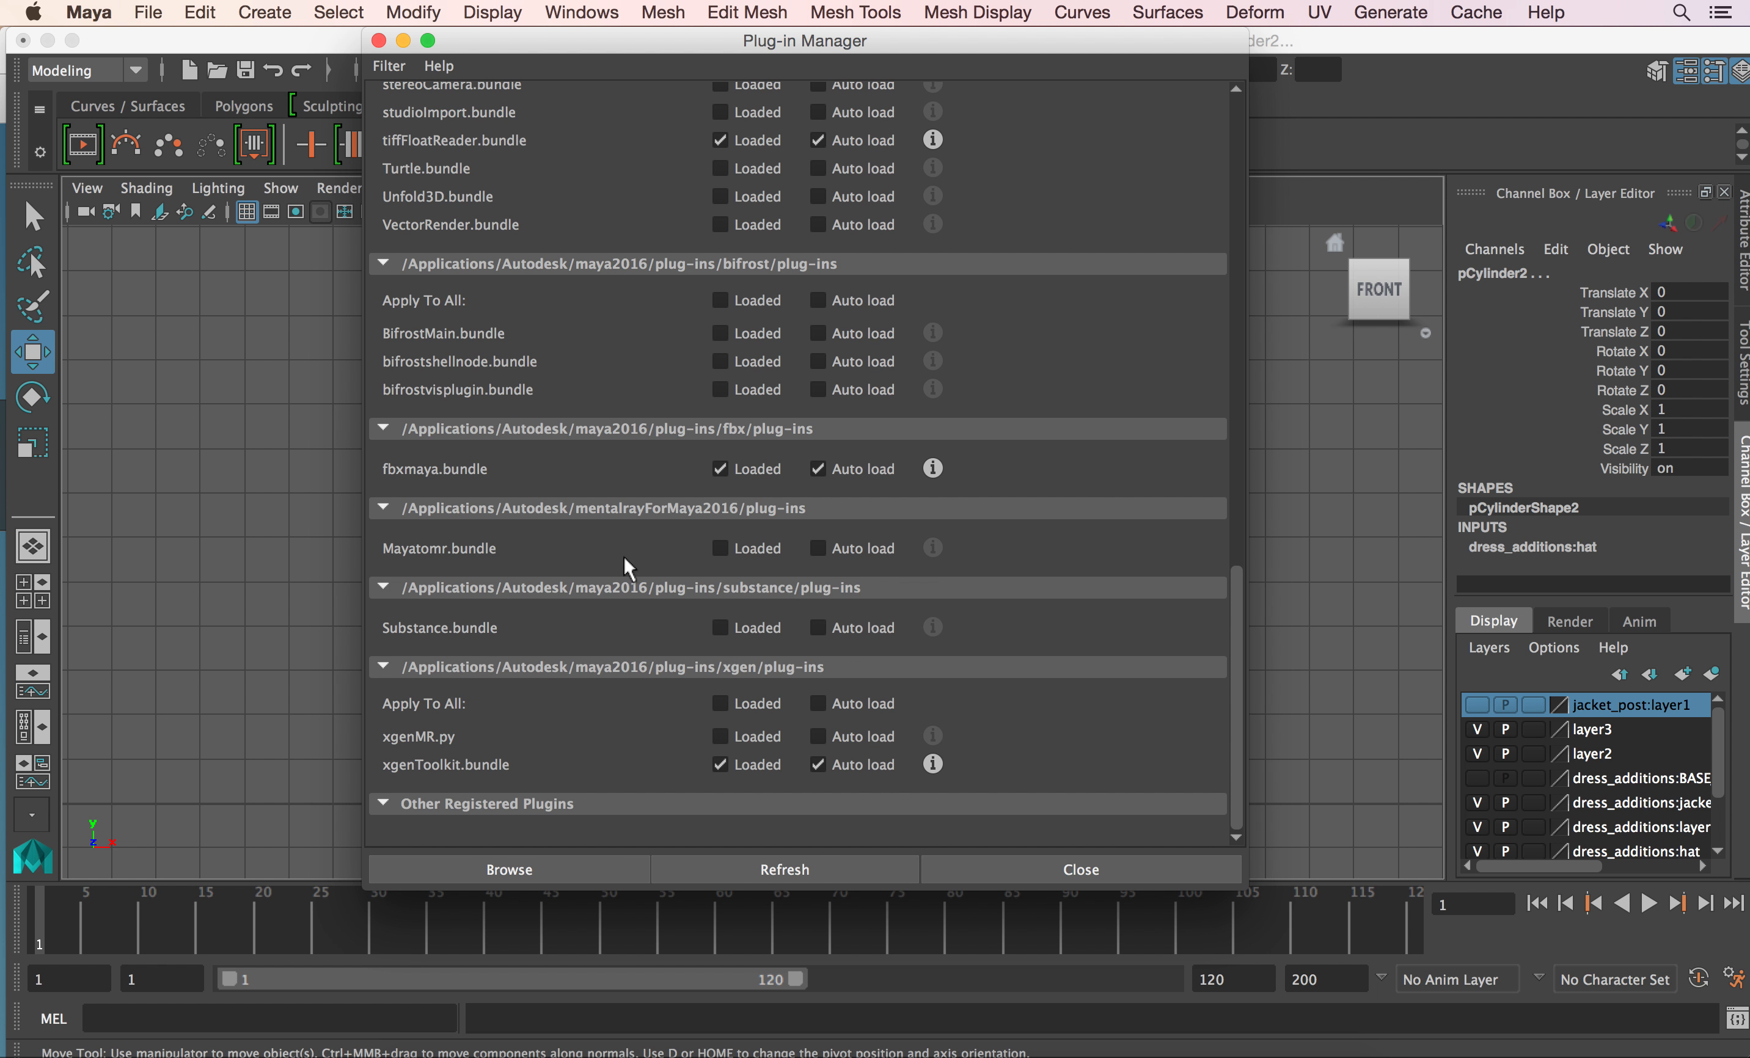
pyautogui.click(720, 549)
pyautogui.click(817, 547)
pyautogui.scroll(10, 491, 679)
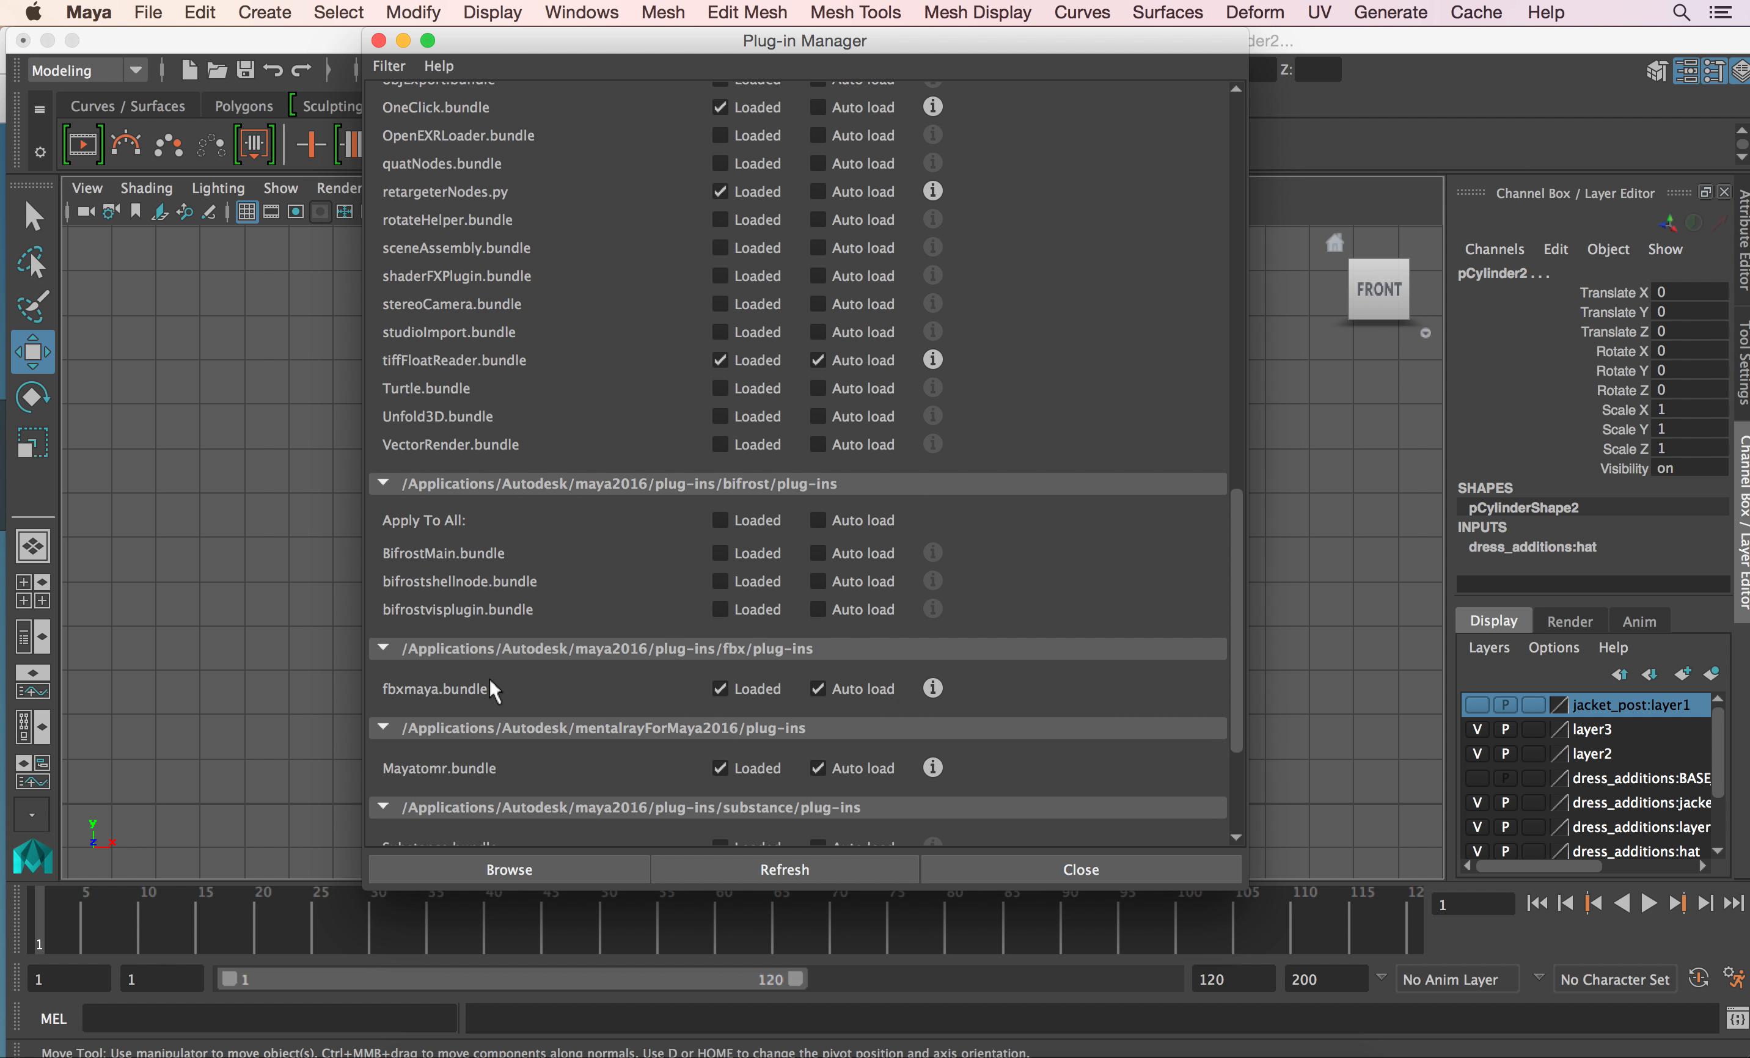
# Close the Plug-in Manager and start an Export All of the scene as FBX export into the Desktop folder.
pyautogui.scroll(3, 482, 660)
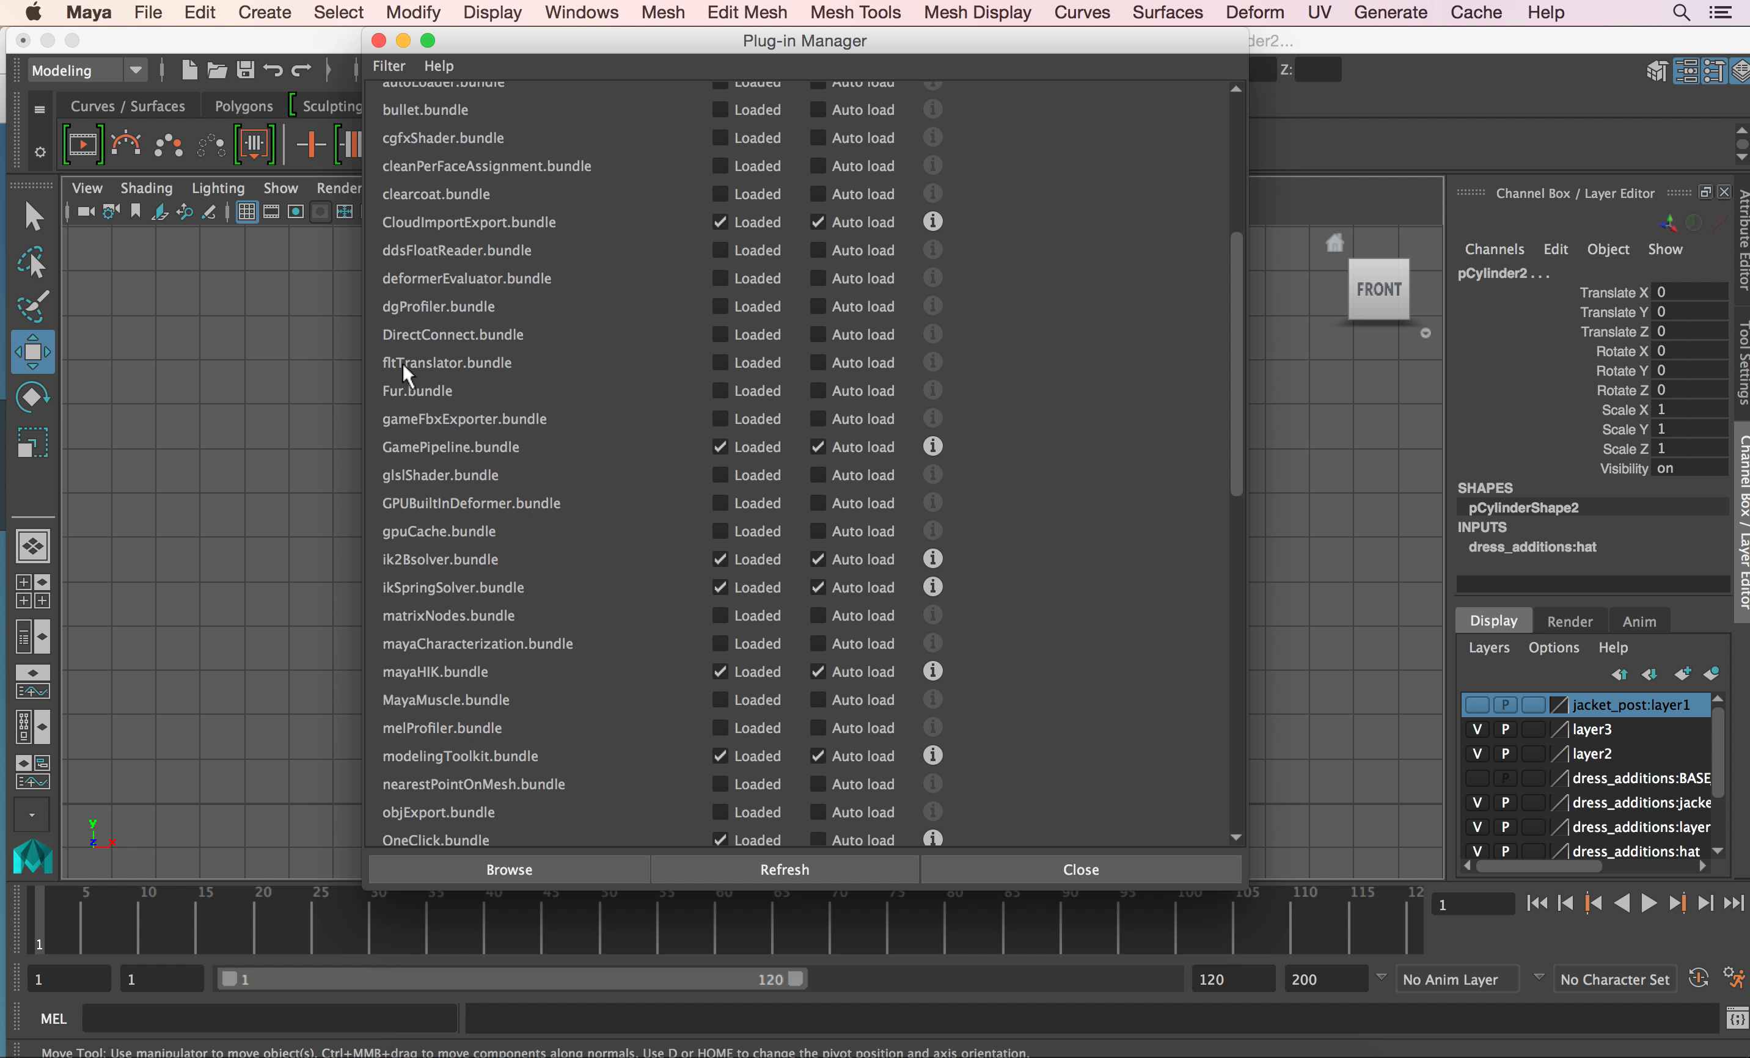
pyautogui.click(379, 41)
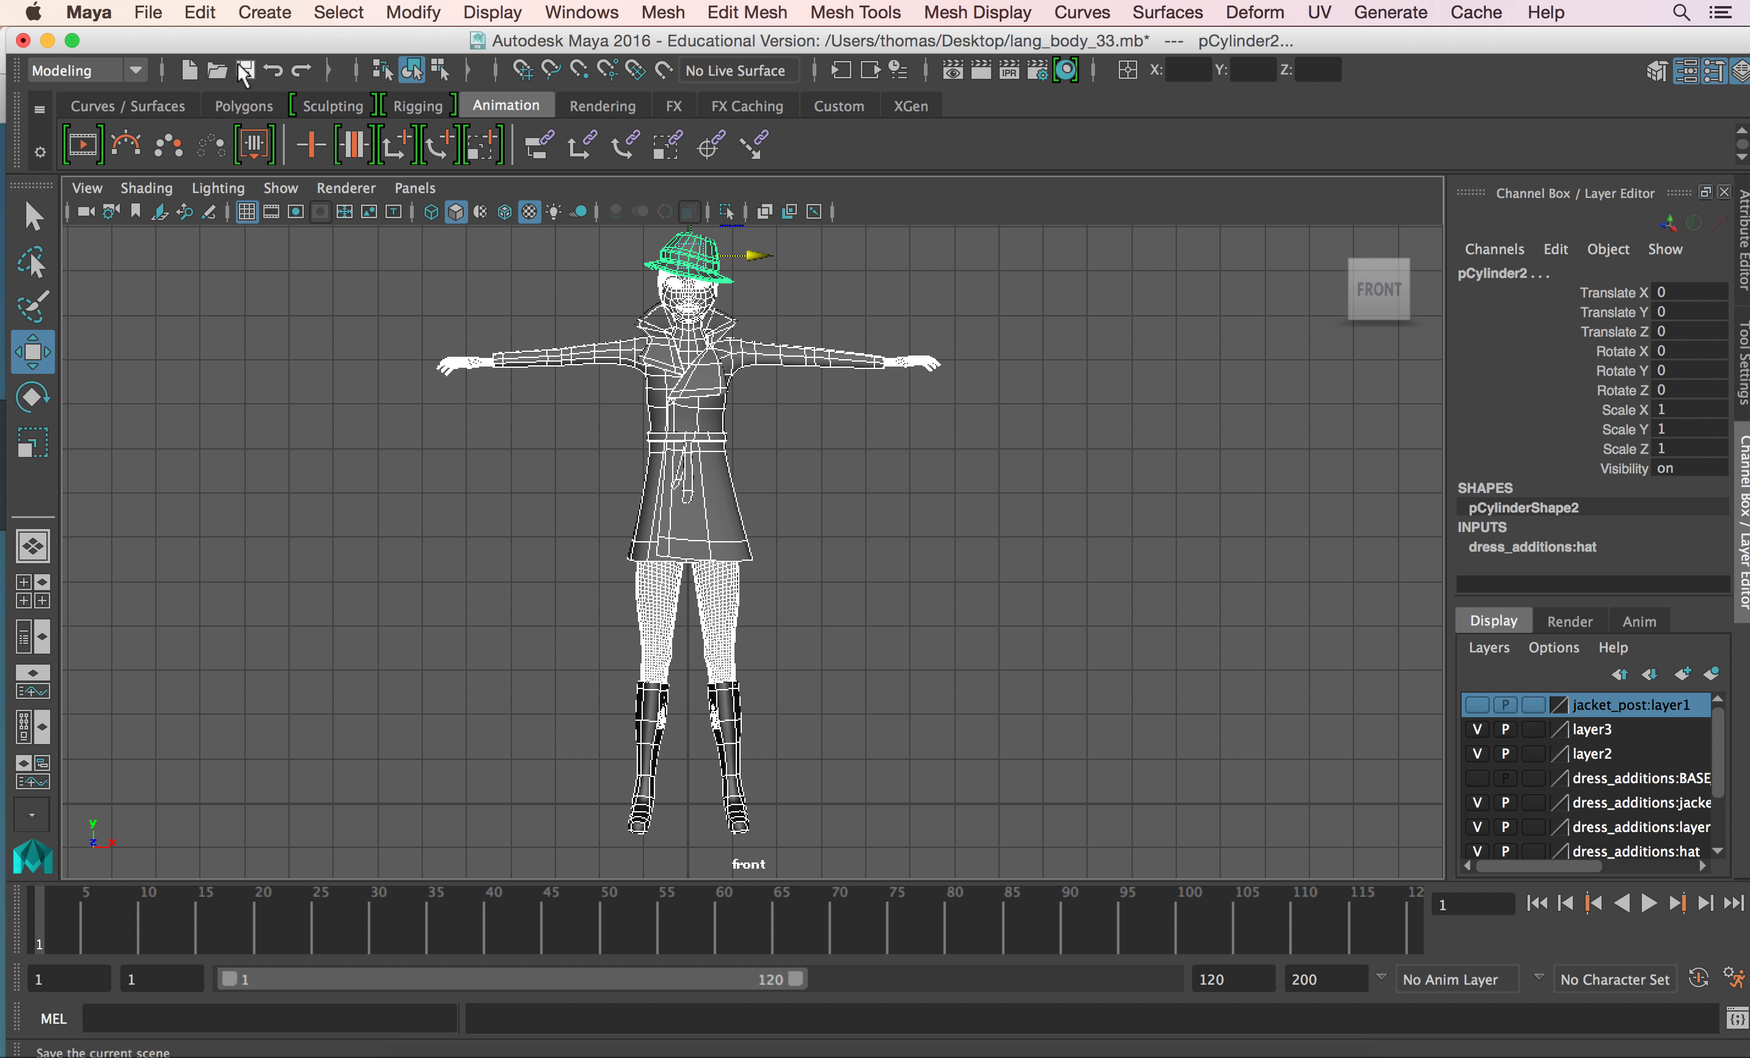
pyautogui.click(149, 13)
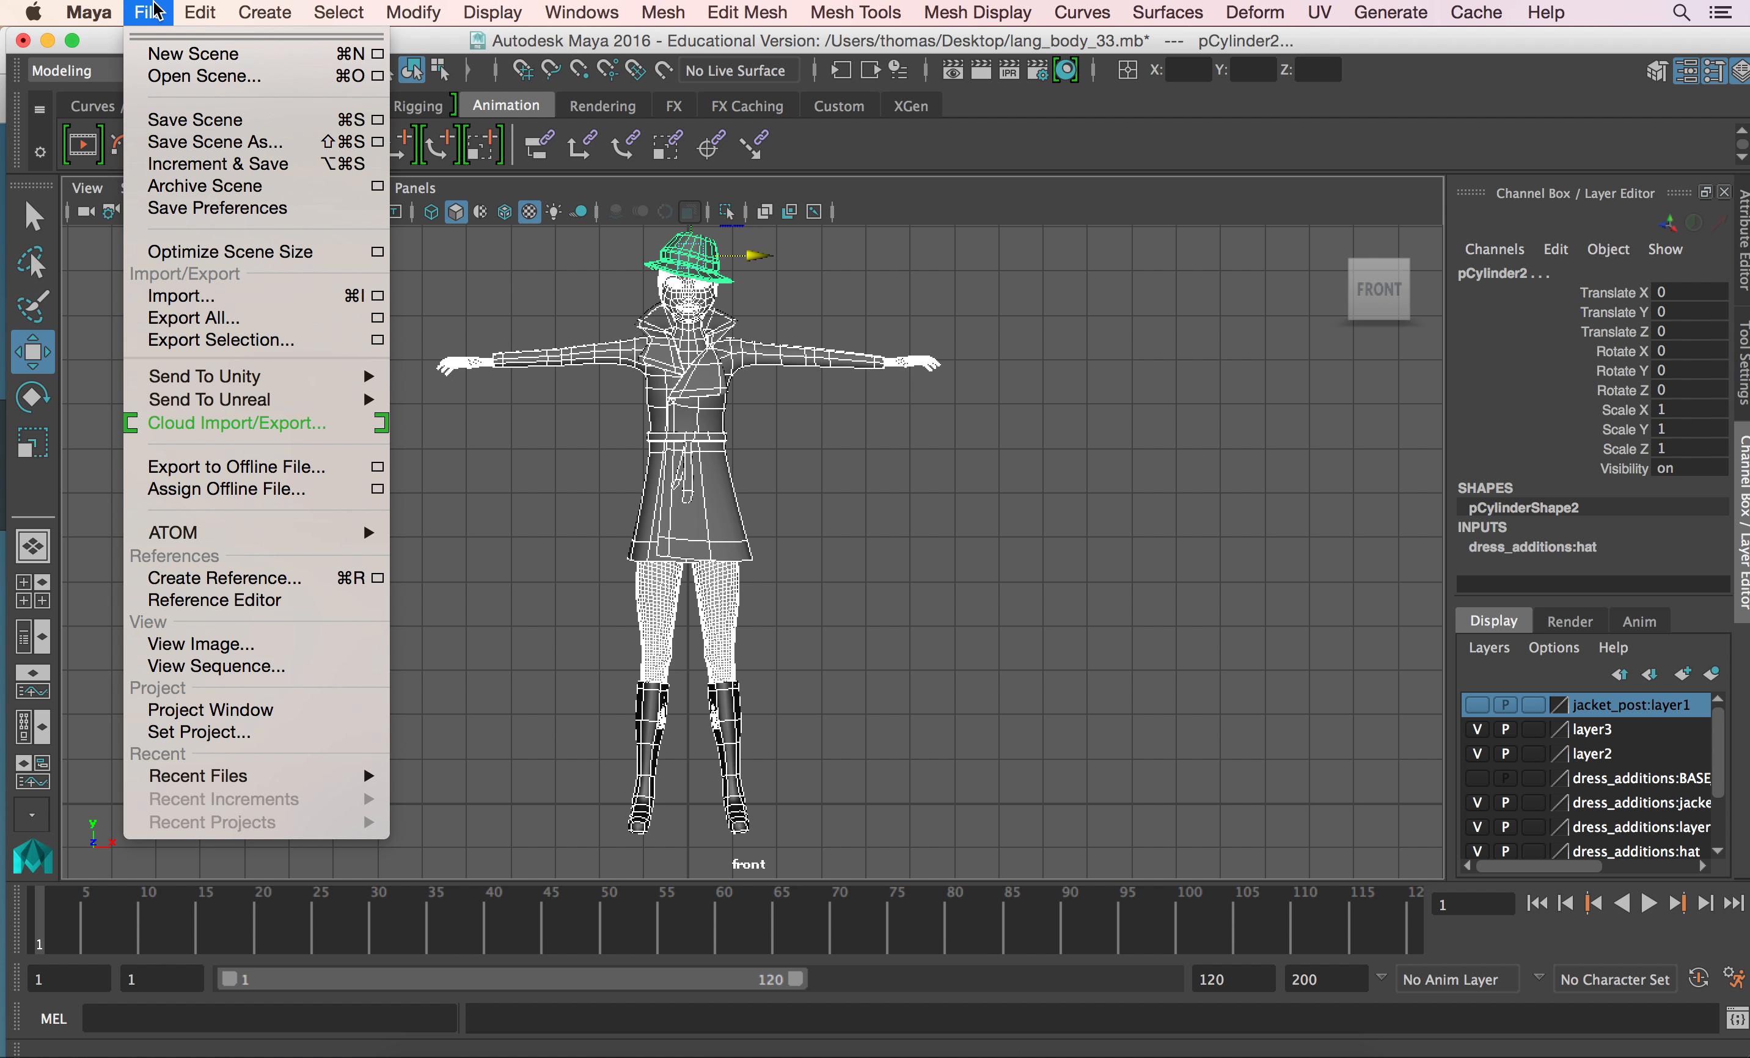
pyautogui.click(202, 319)
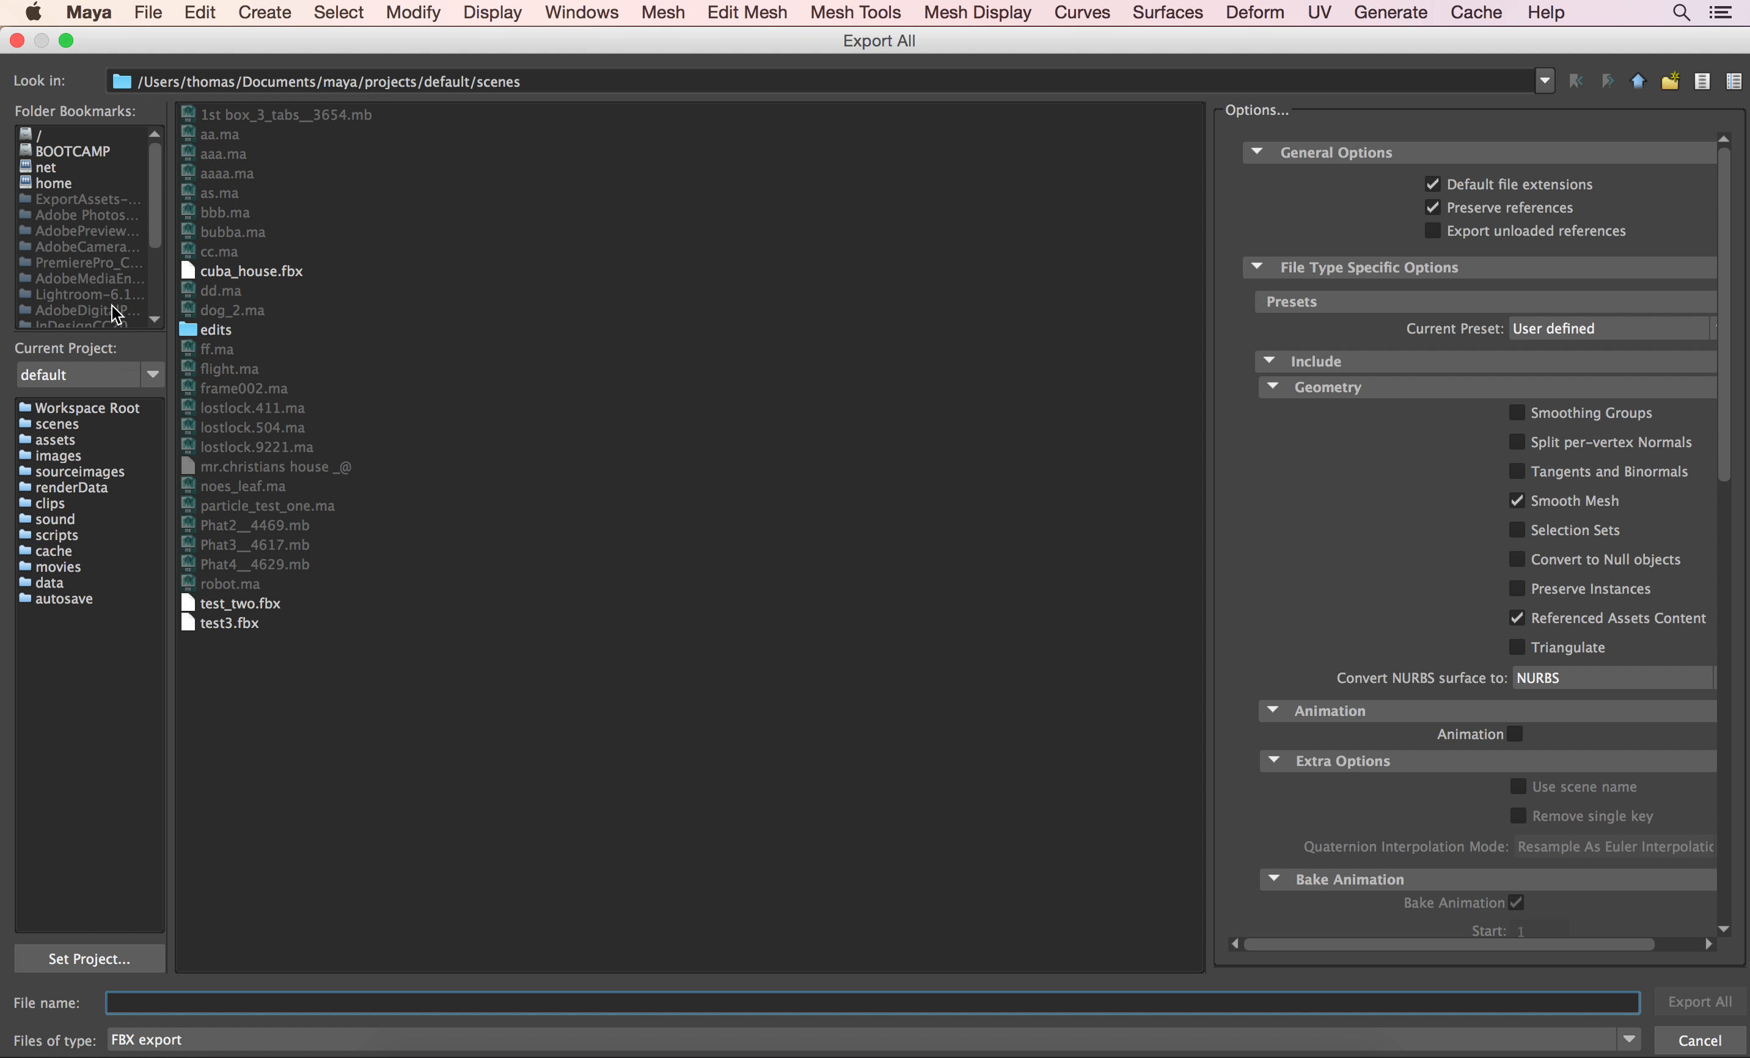
pyautogui.moveTo(153, 239); pyautogui.dragTo(146, 284)
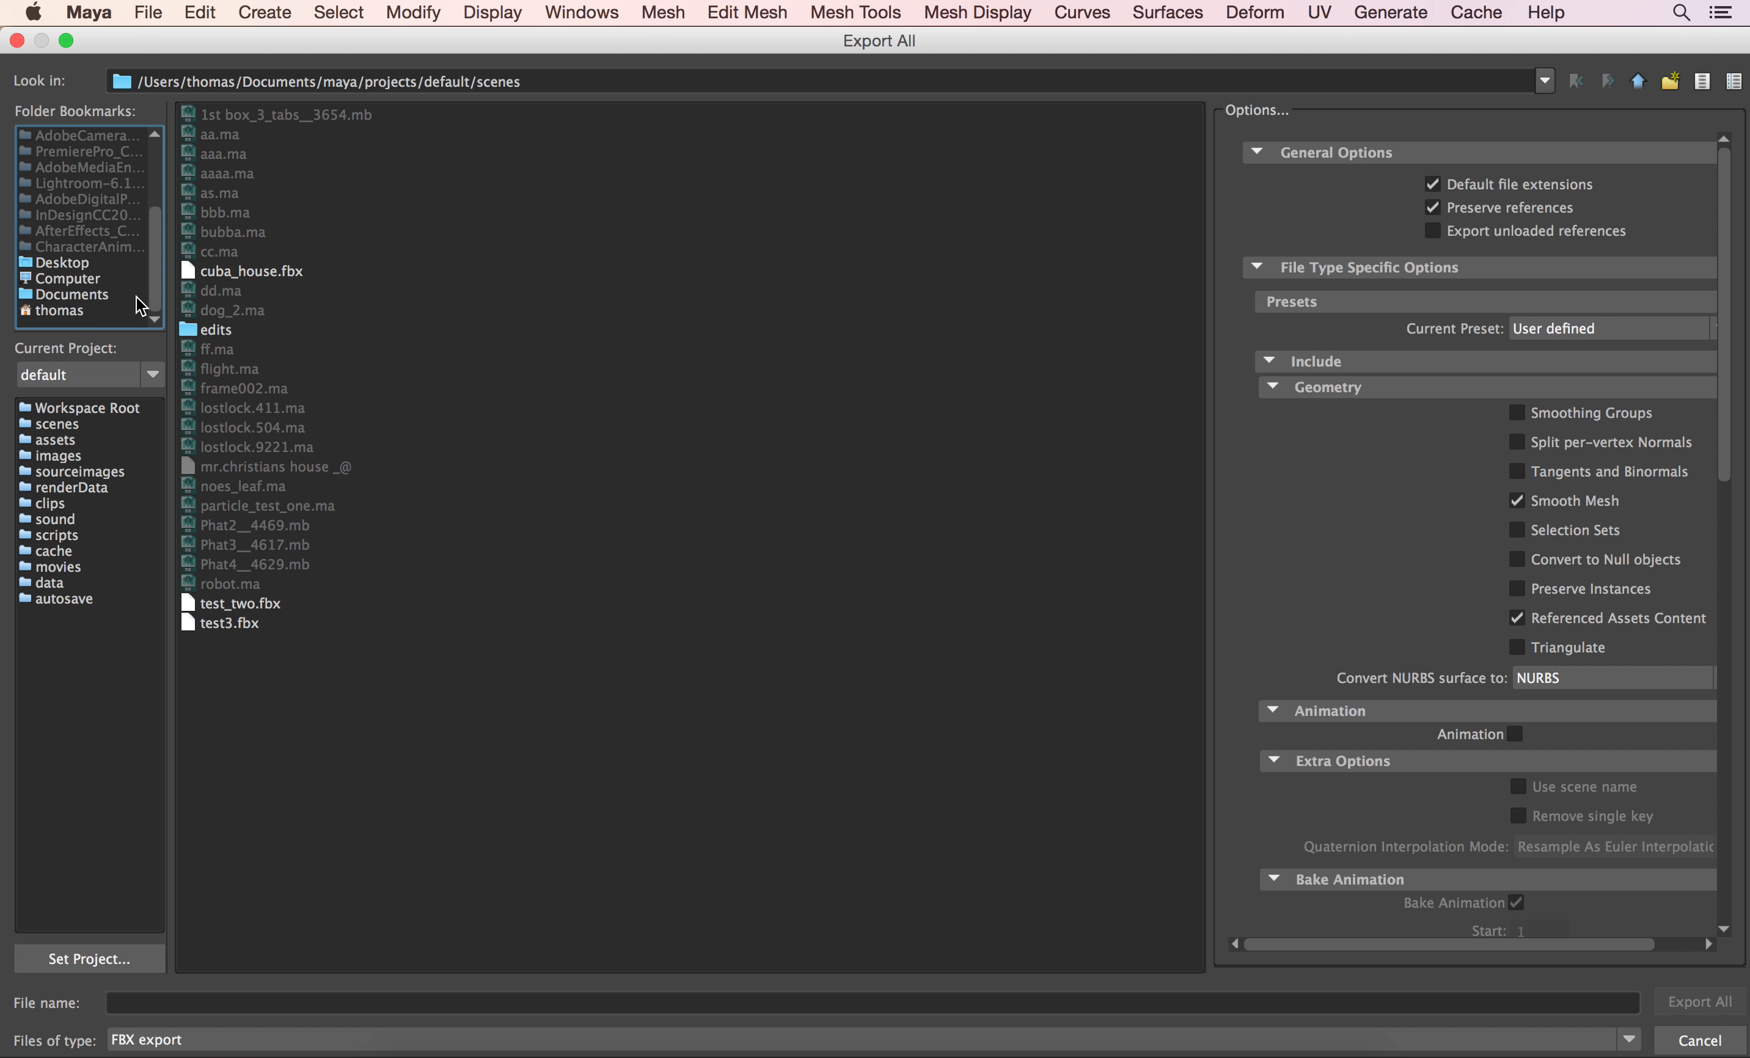
pyautogui.click(89, 268)
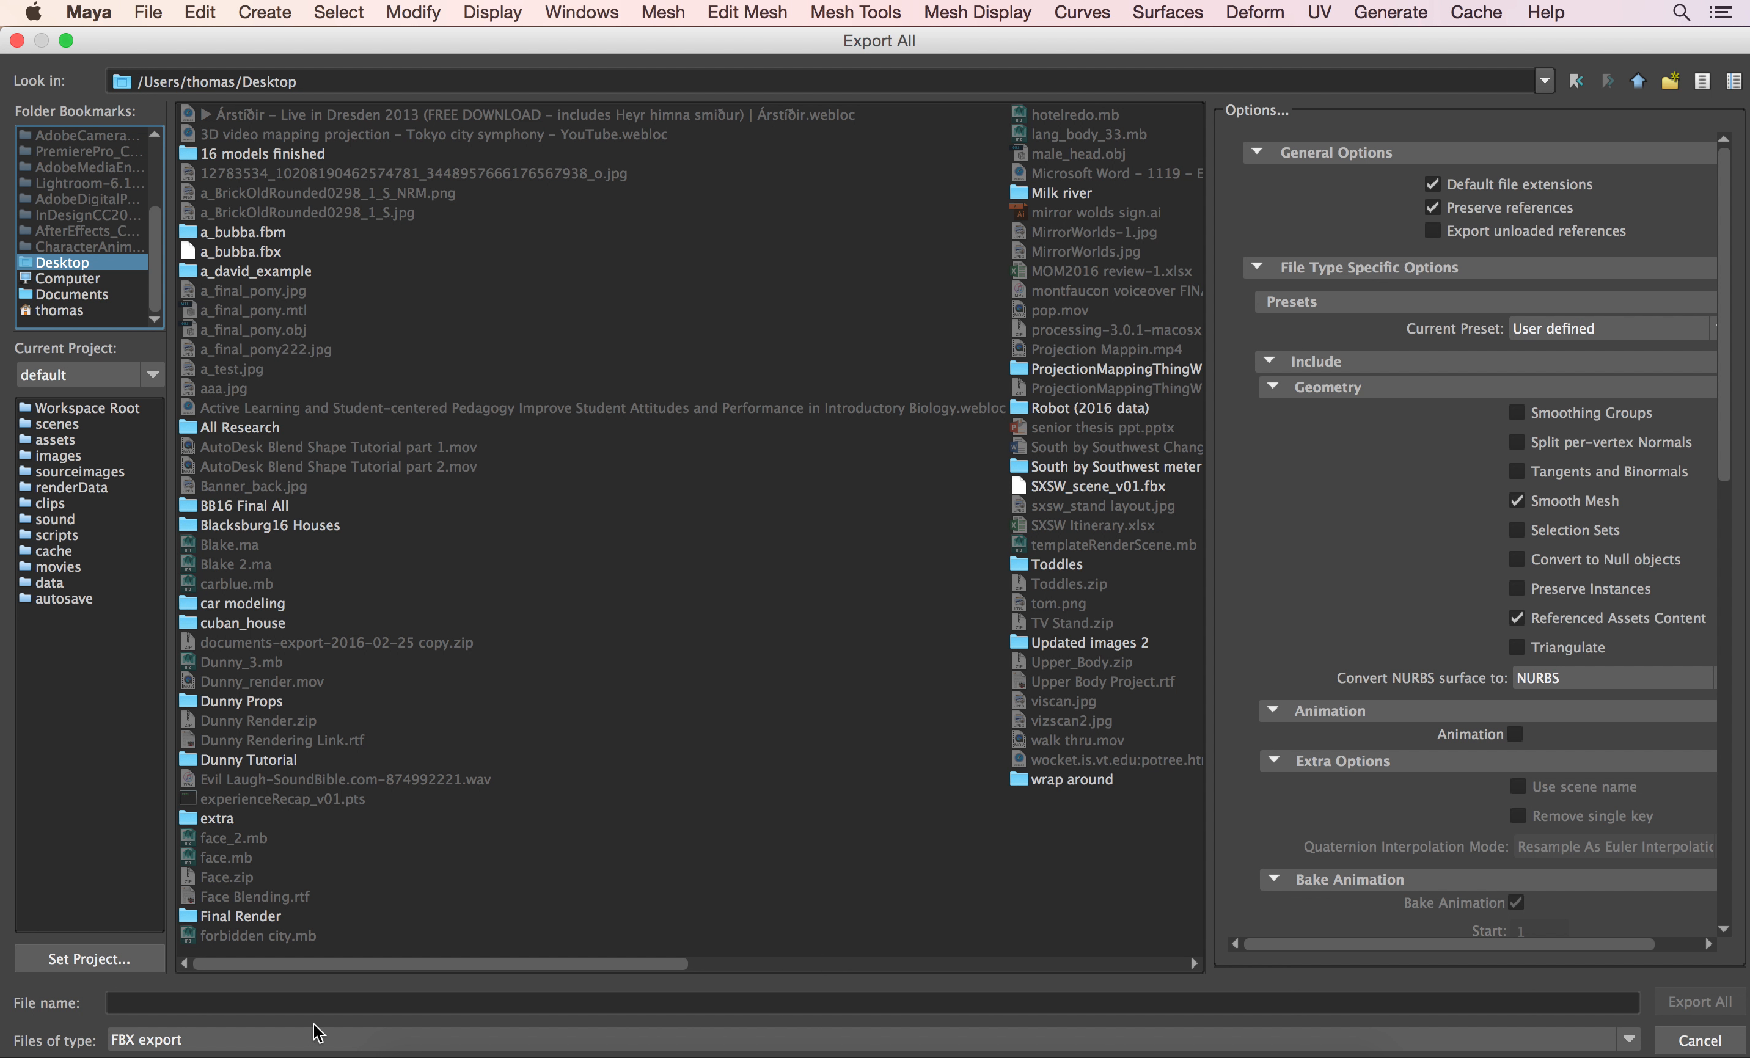
# Name the export file A_test_body.
pyautogui.click(154, 1003)
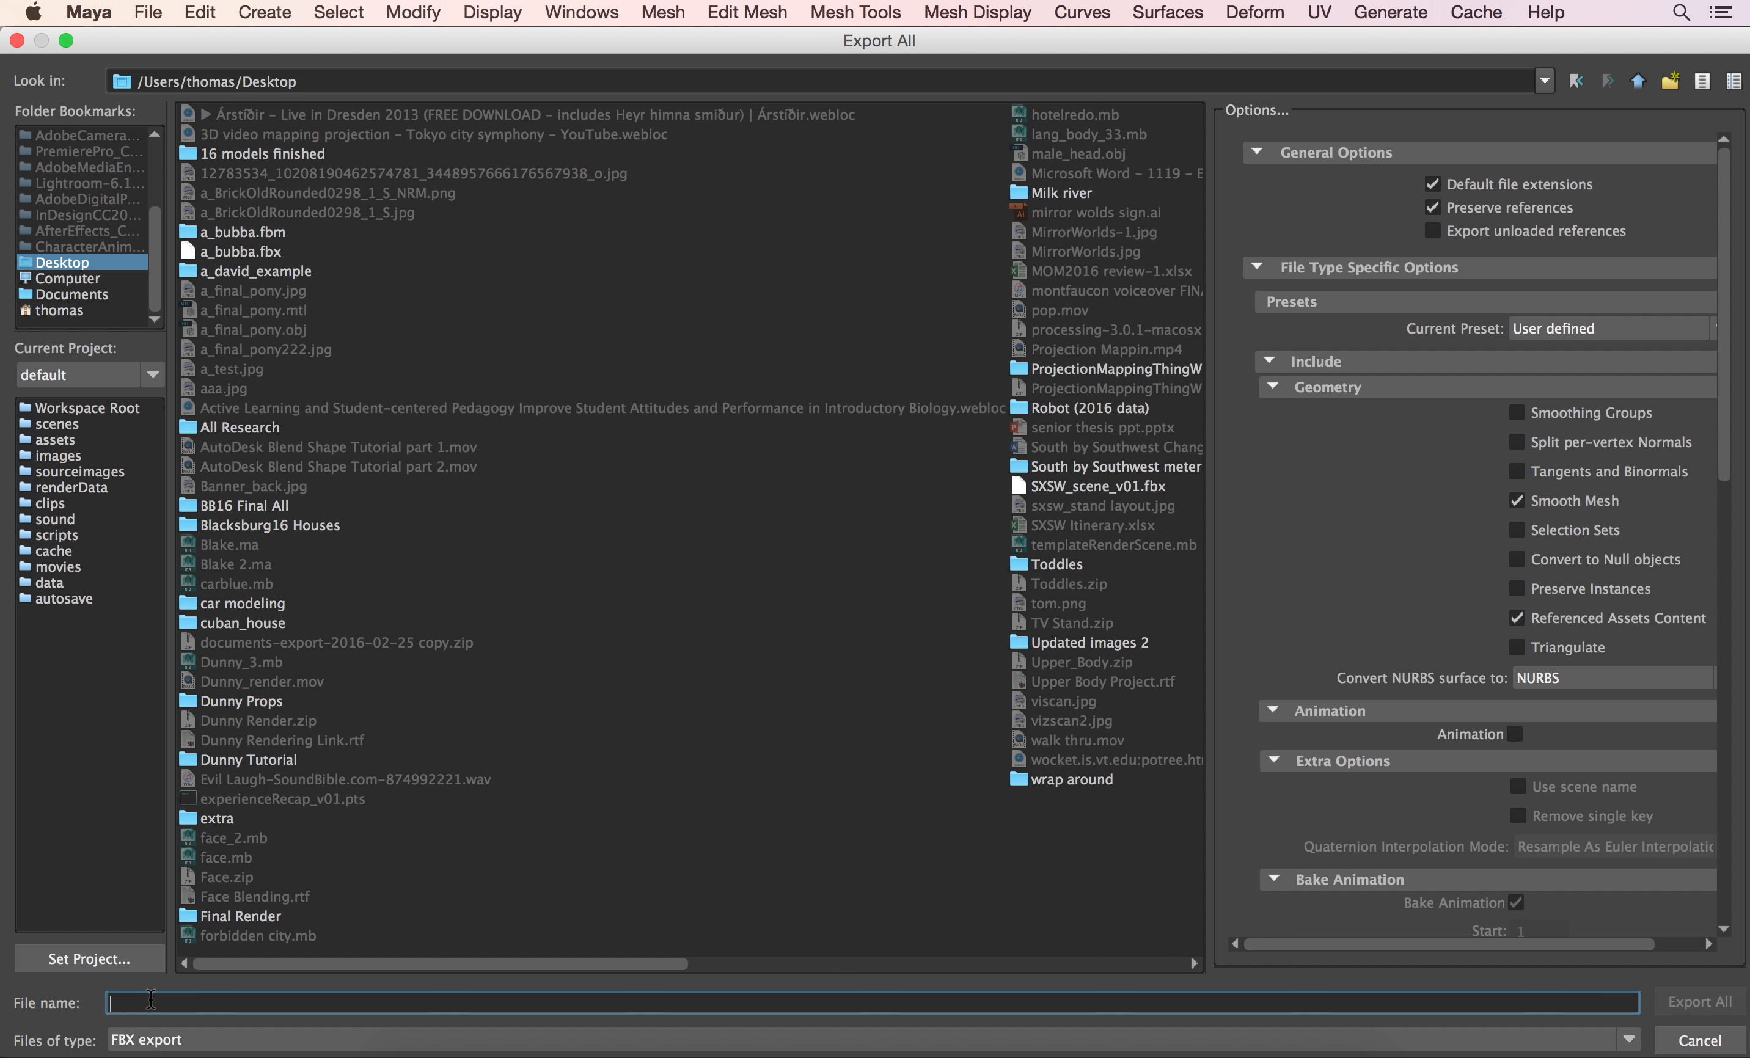
pyautogui.write('A')
pyautogui.press('Escape')
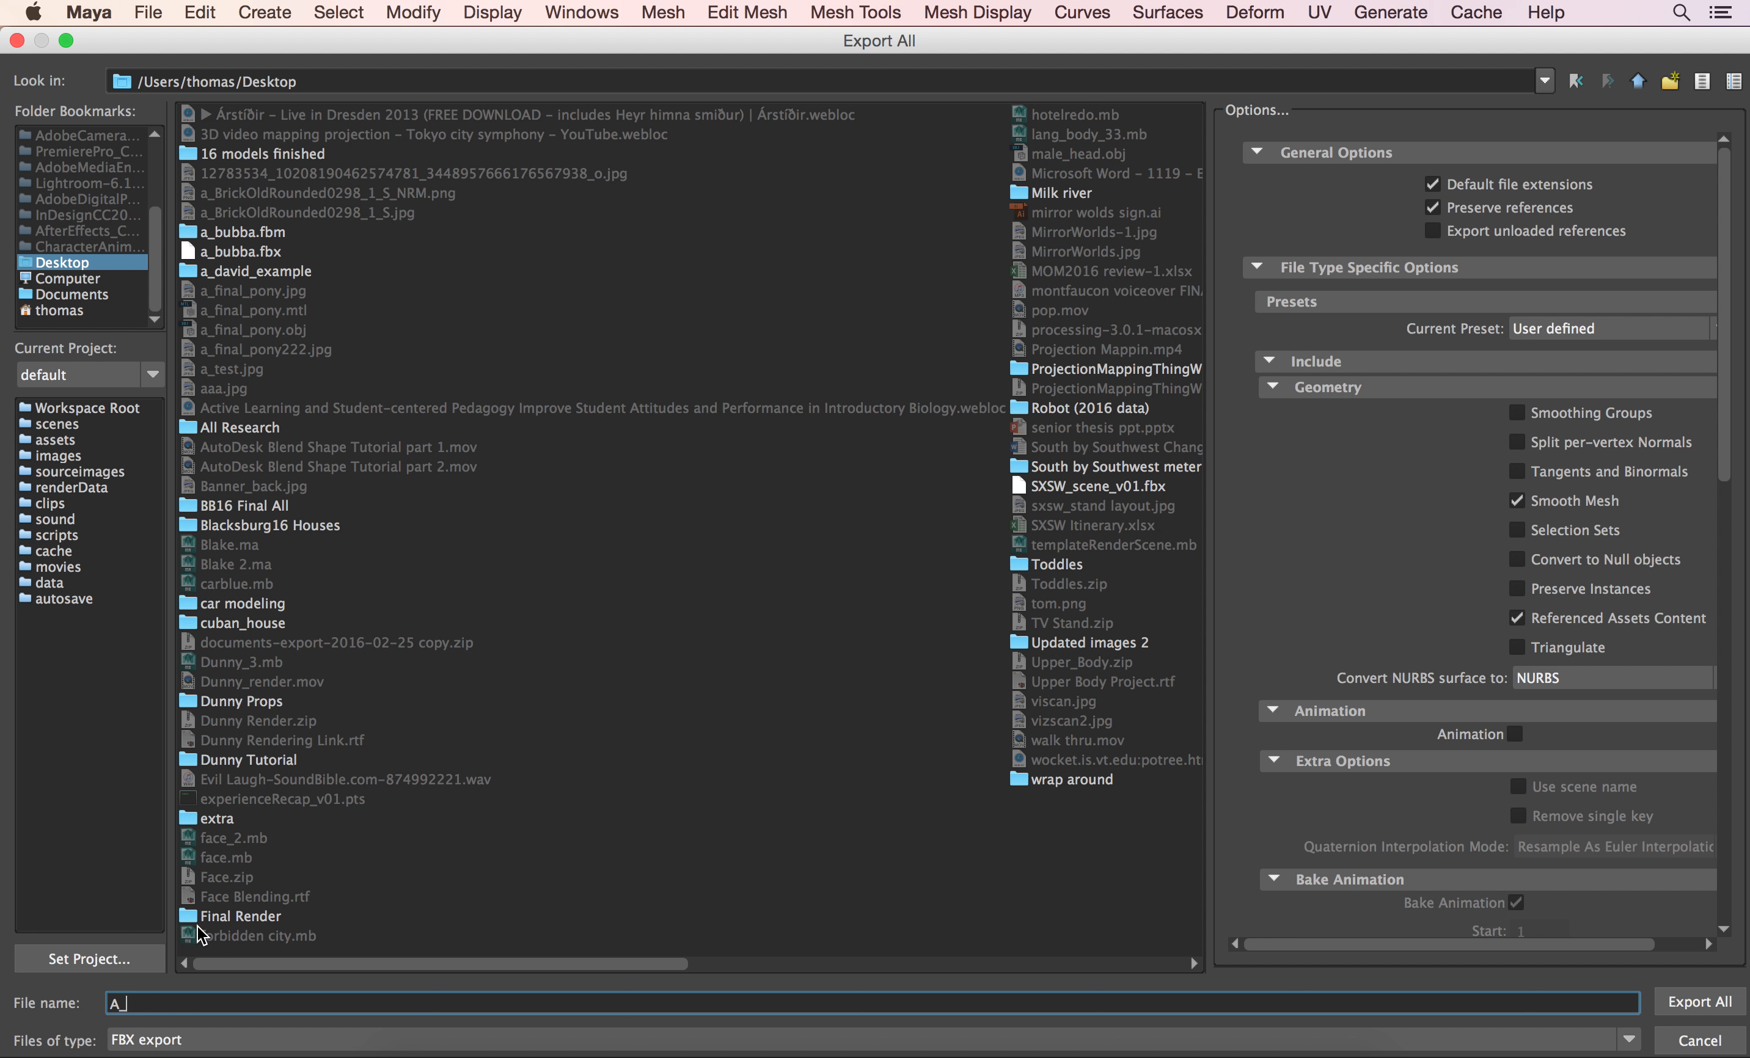
pyautogui.write('_test_body')
# Review the FBX export options, keep Embed Media enabled, and export the whole scene.
pyautogui.scroll(-1, 1732, 448)
pyautogui.moveTo(1732, 448); pyautogui.dragTo(1699, 525)
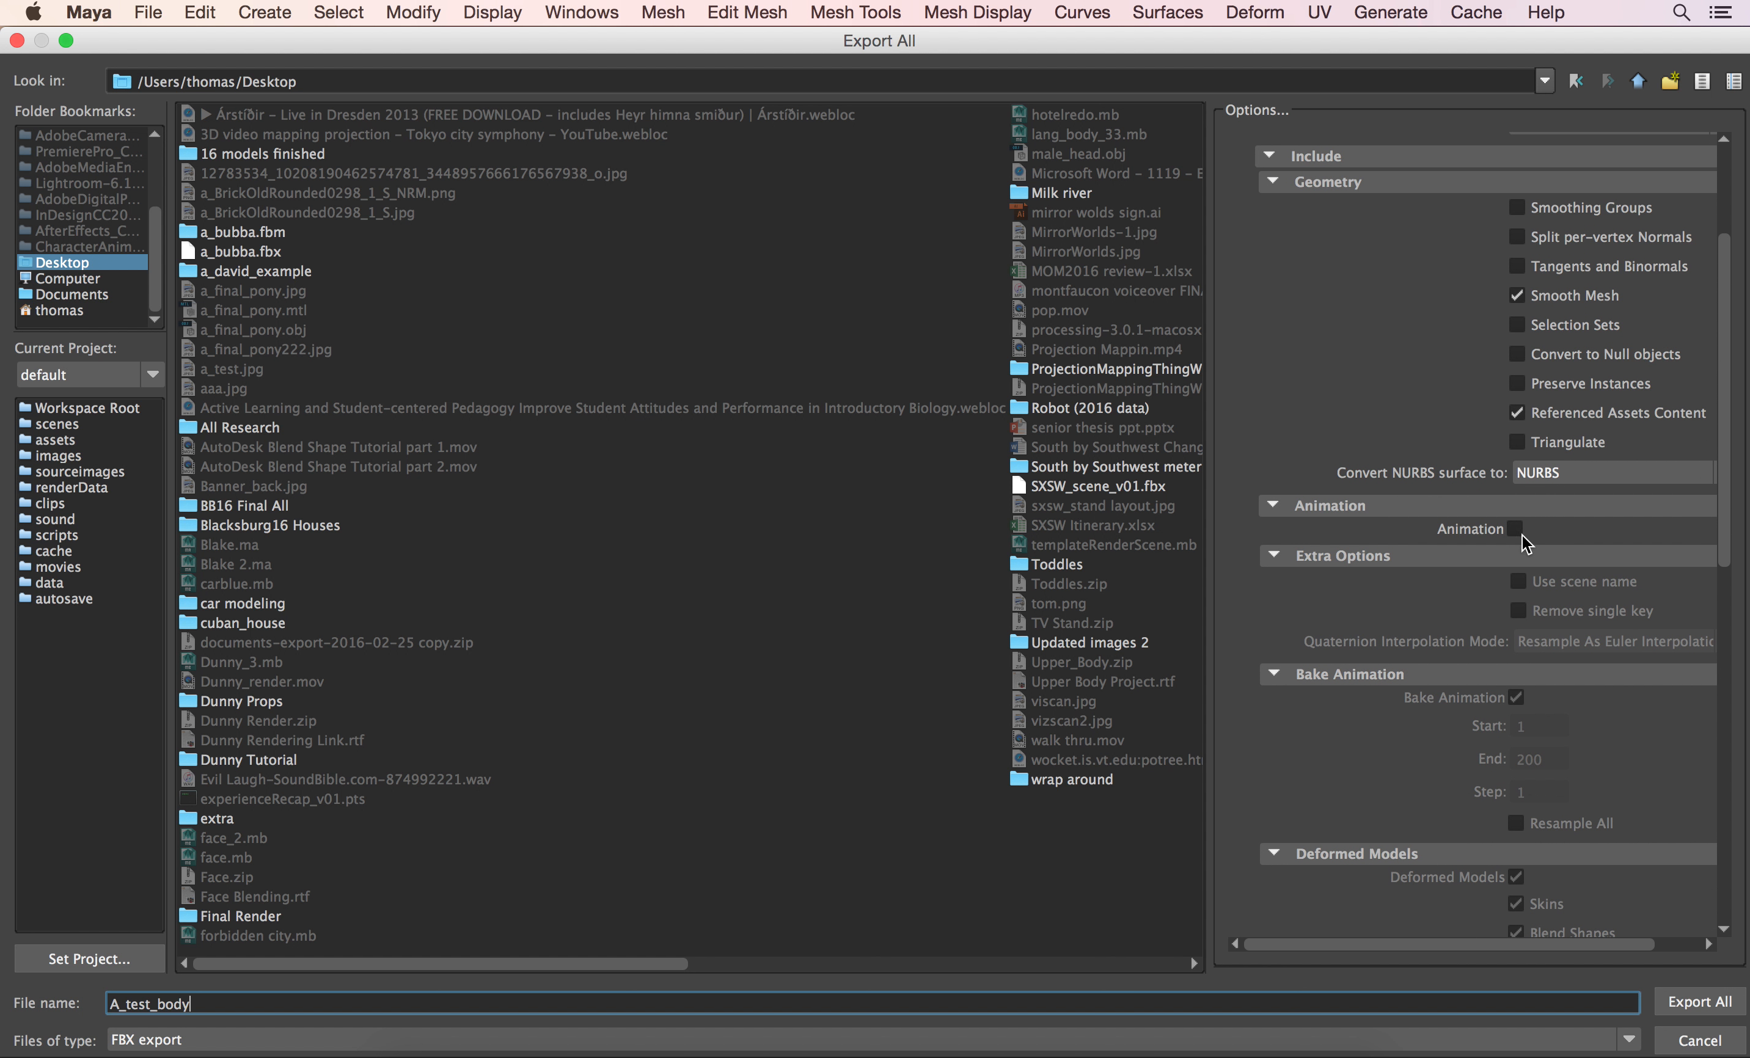
pyautogui.scroll(-1, 1735, 548)
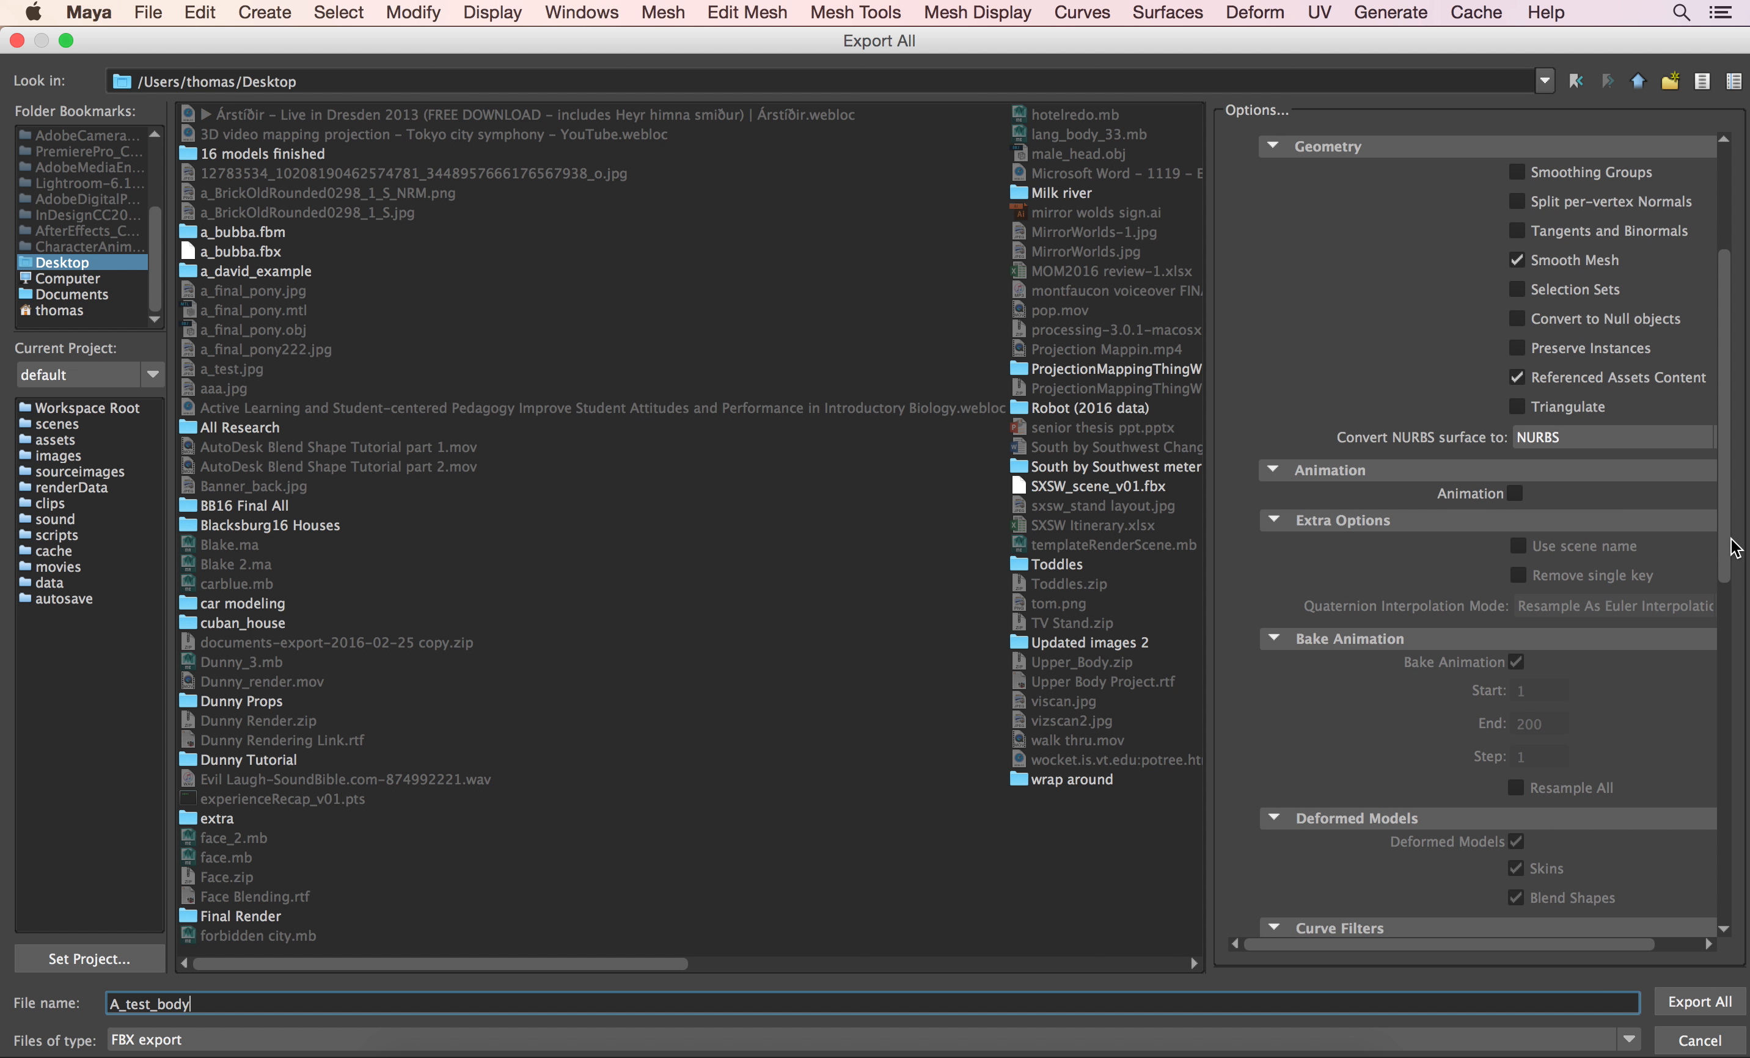
pyautogui.moveTo(1735, 547); pyautogui.dragTo(1742, 913)
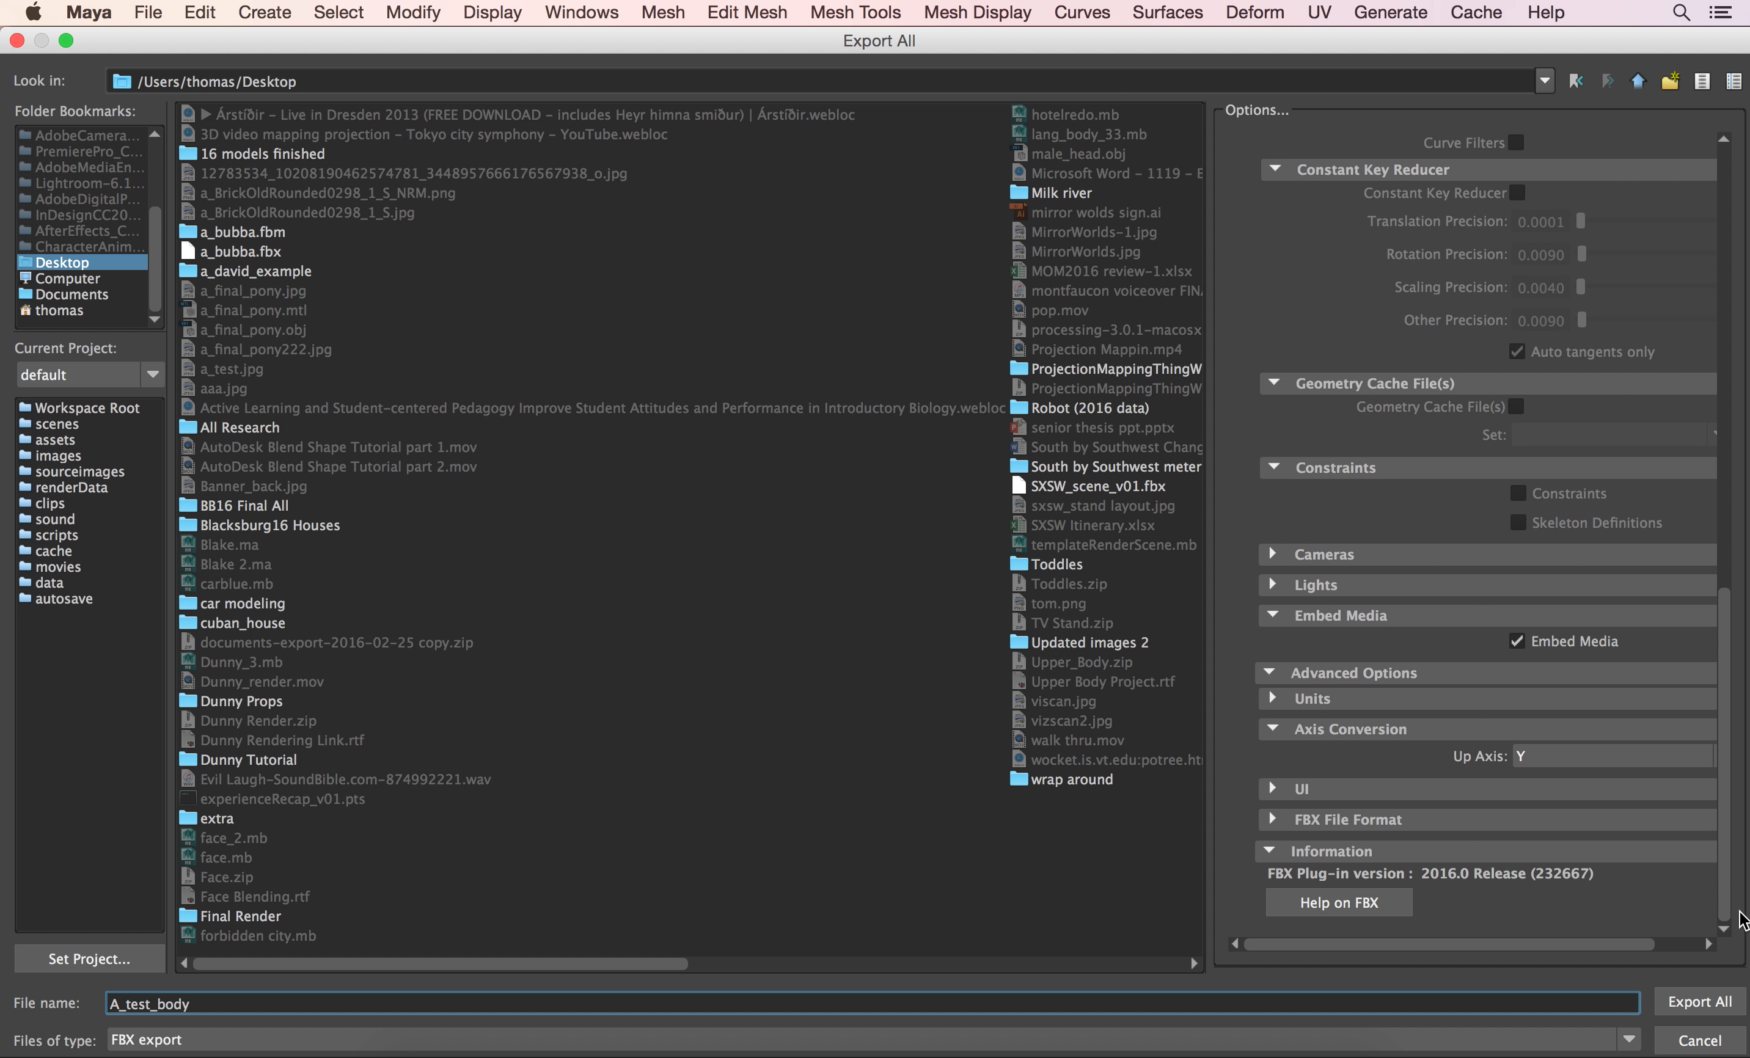
pyautogui.click(1279, 617)
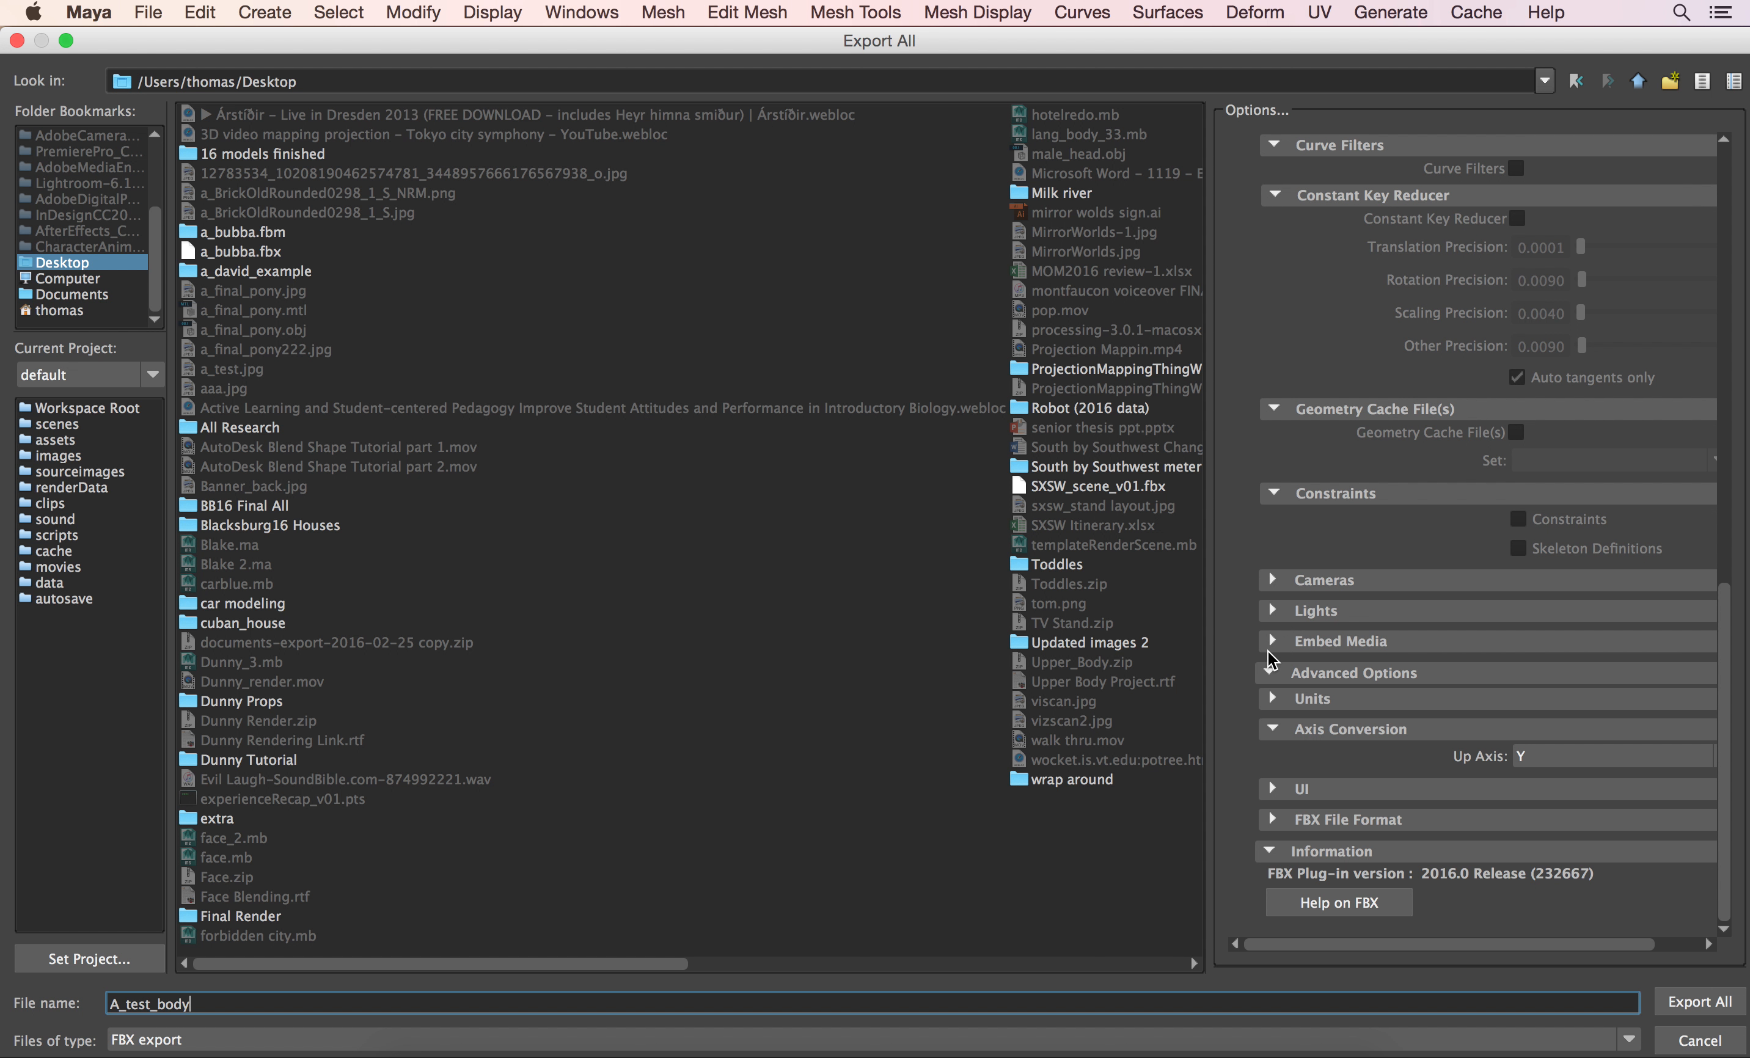
pyautogui.click(1272, 642)
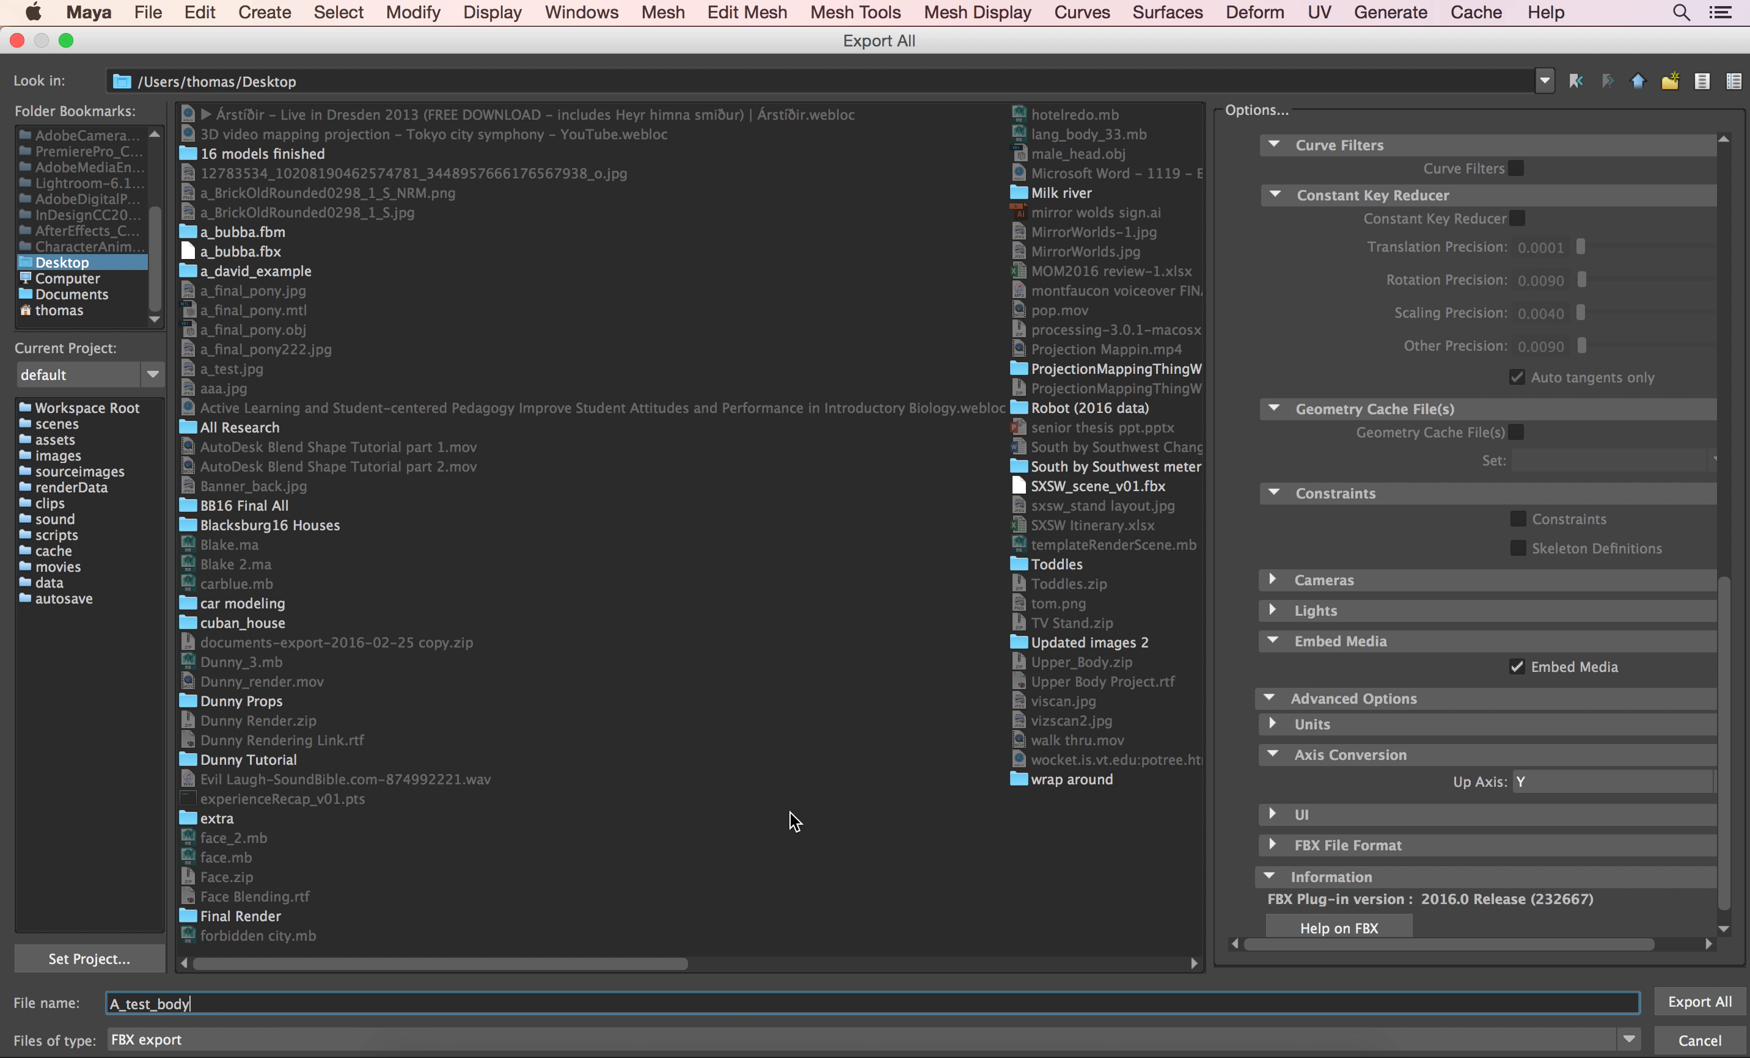
pyautogui.click(1720, 1006)
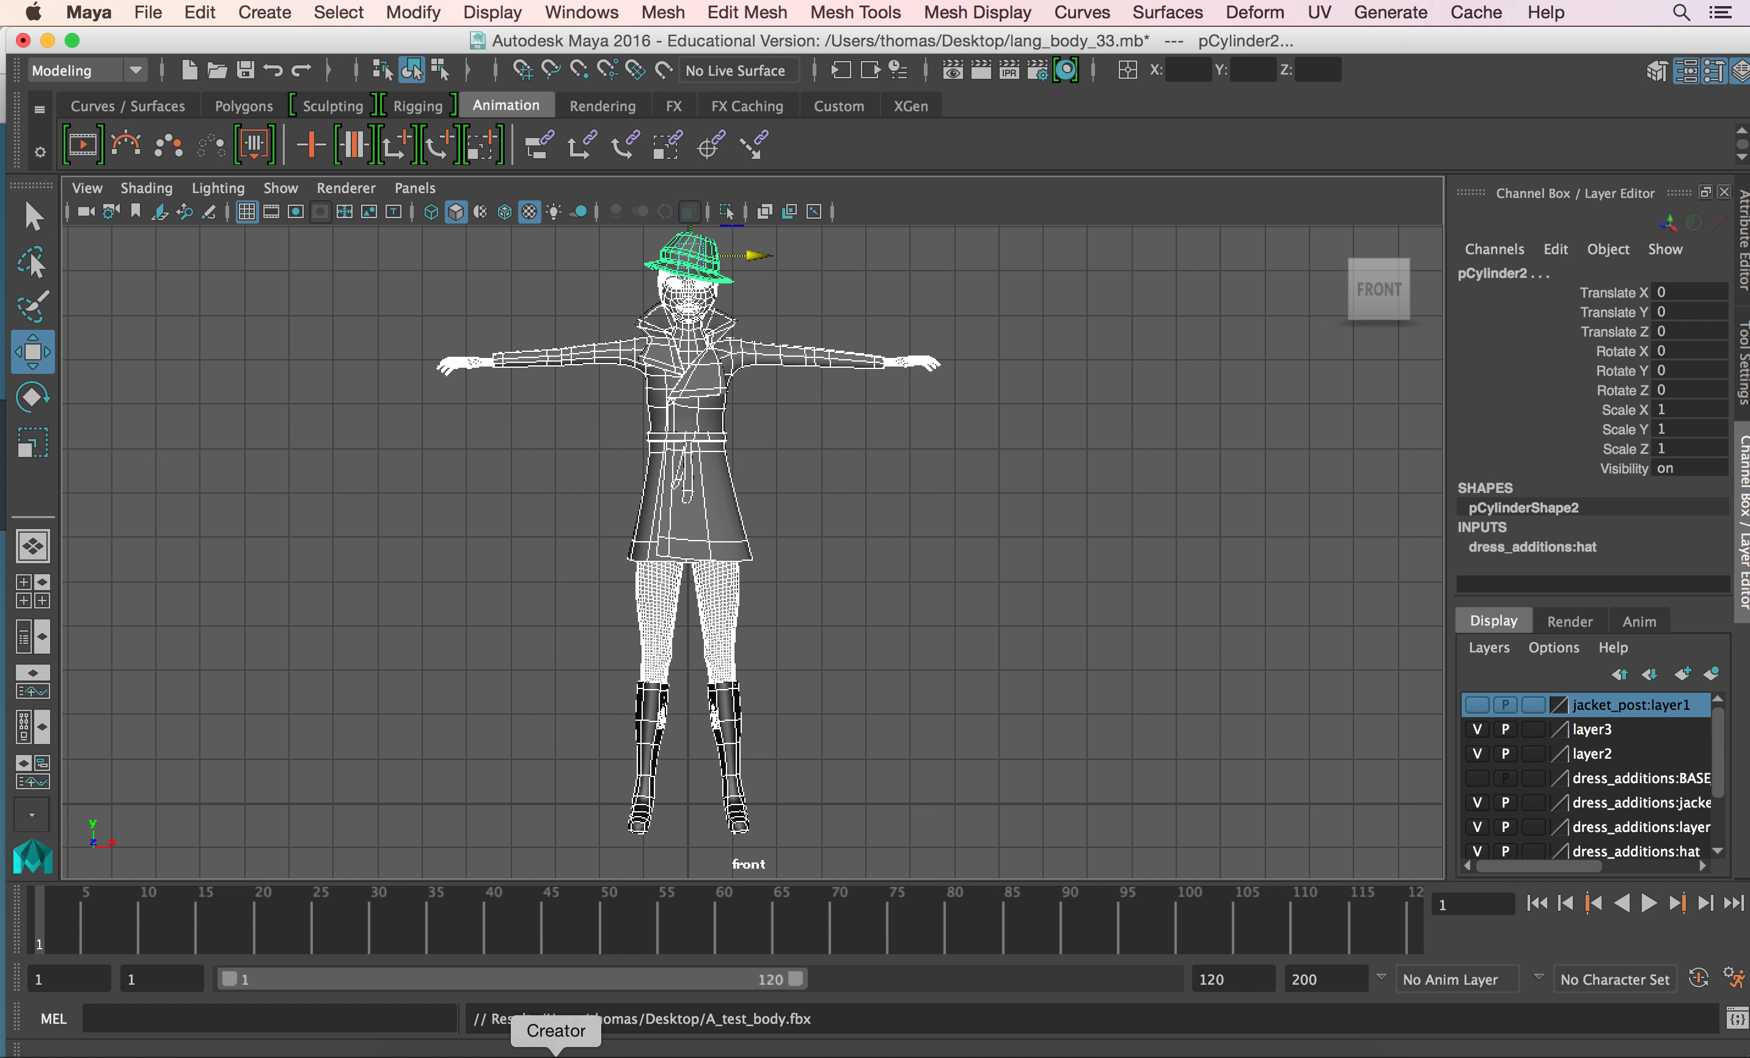
# Switch to the Mixamo home page in Firefox, briefly viewing and closing the Creative Cloud panel.
pyautogui.click(534, 1054)
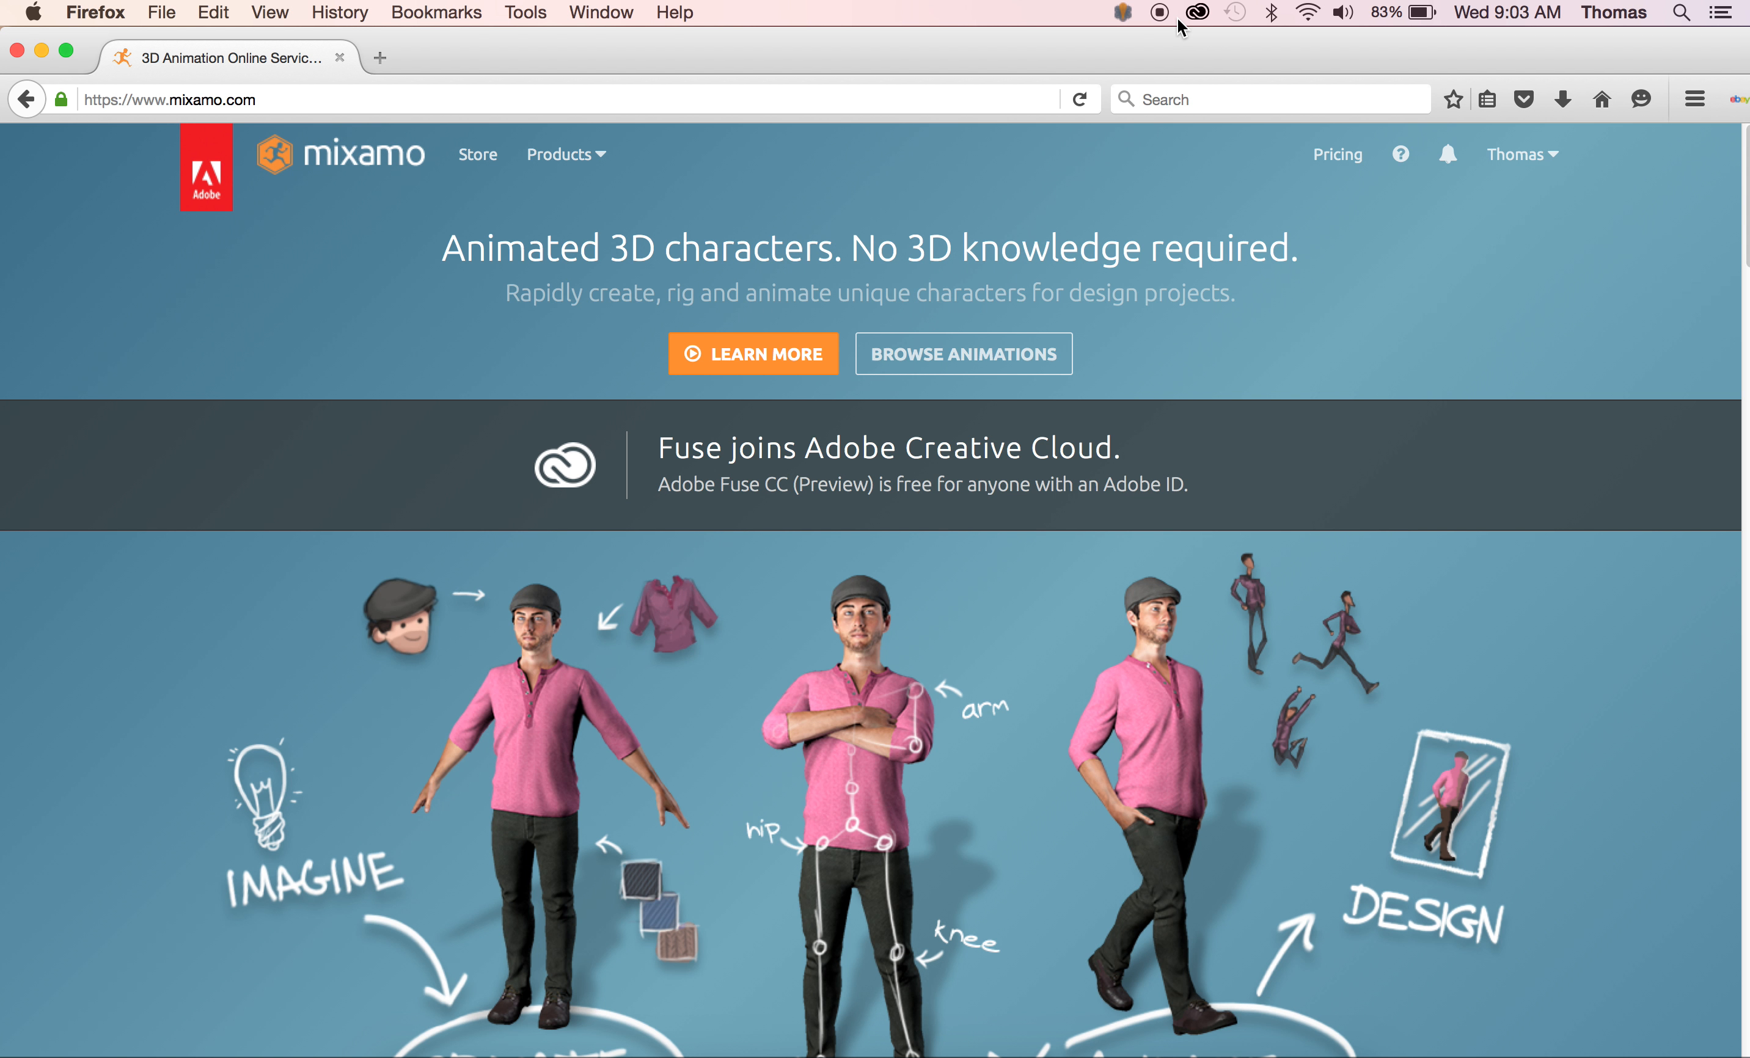
pyautogui.click(1198, 12)
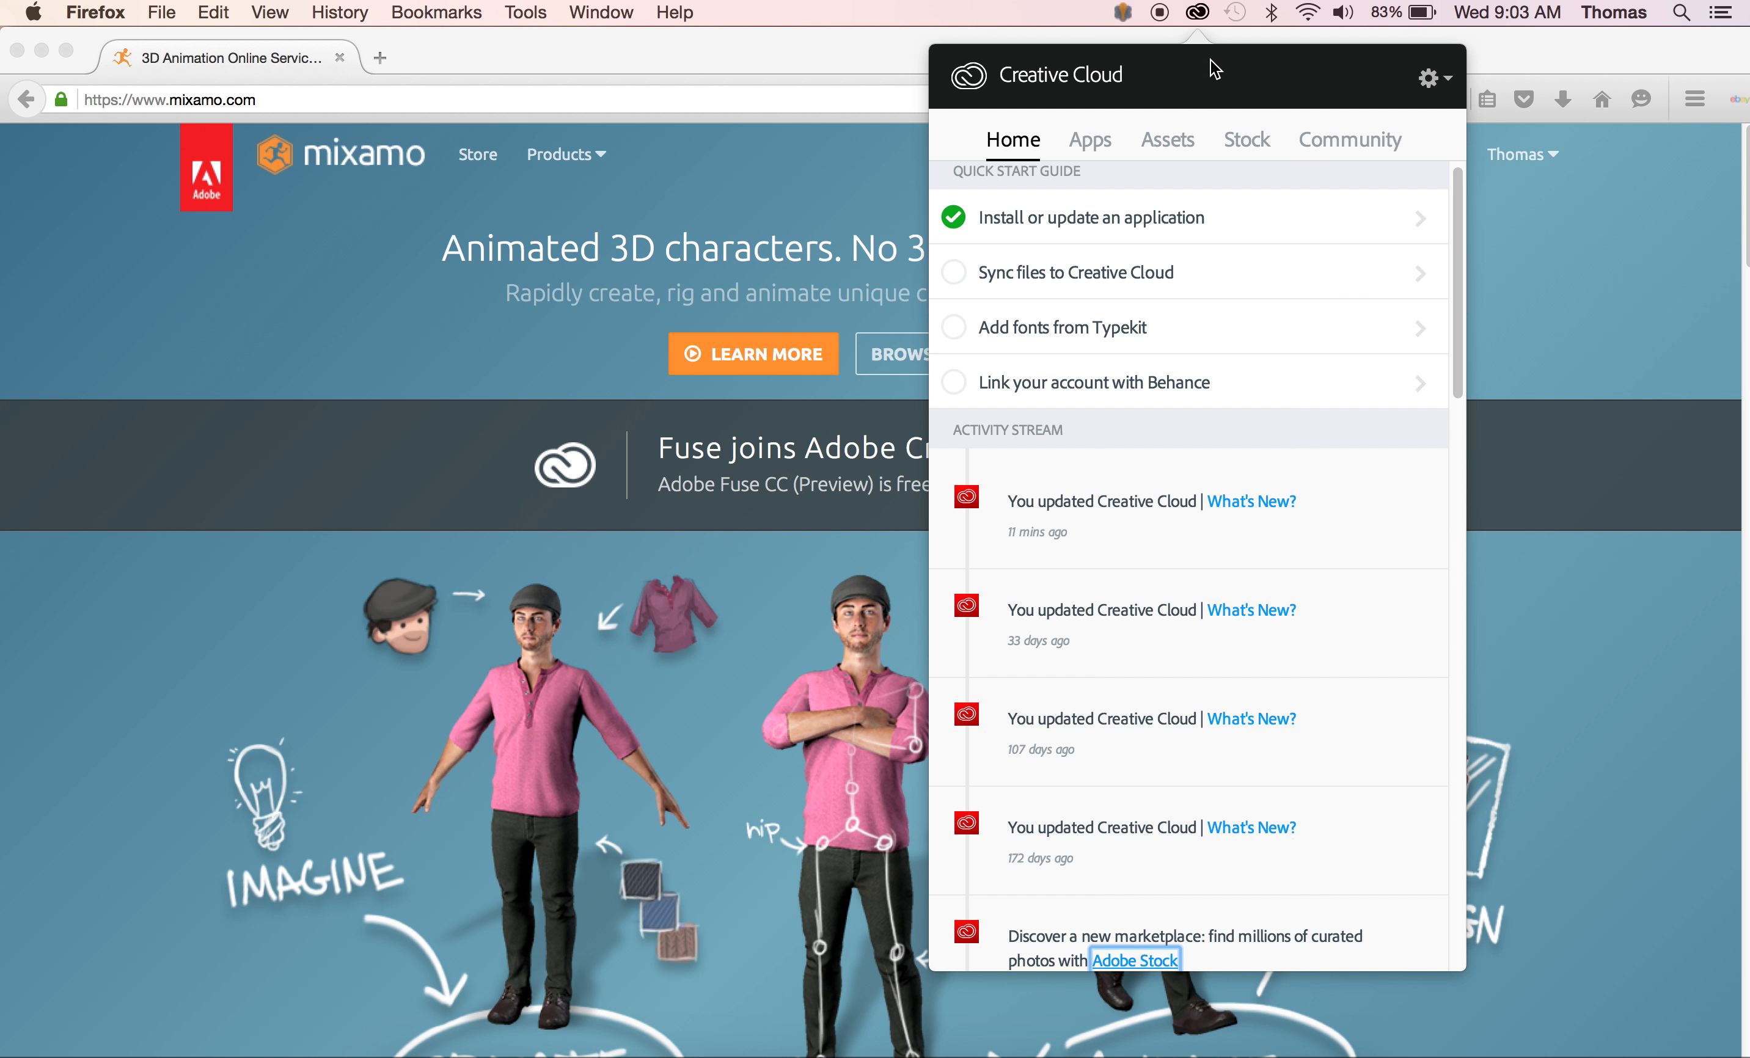
pyautogui.click(842, 60)
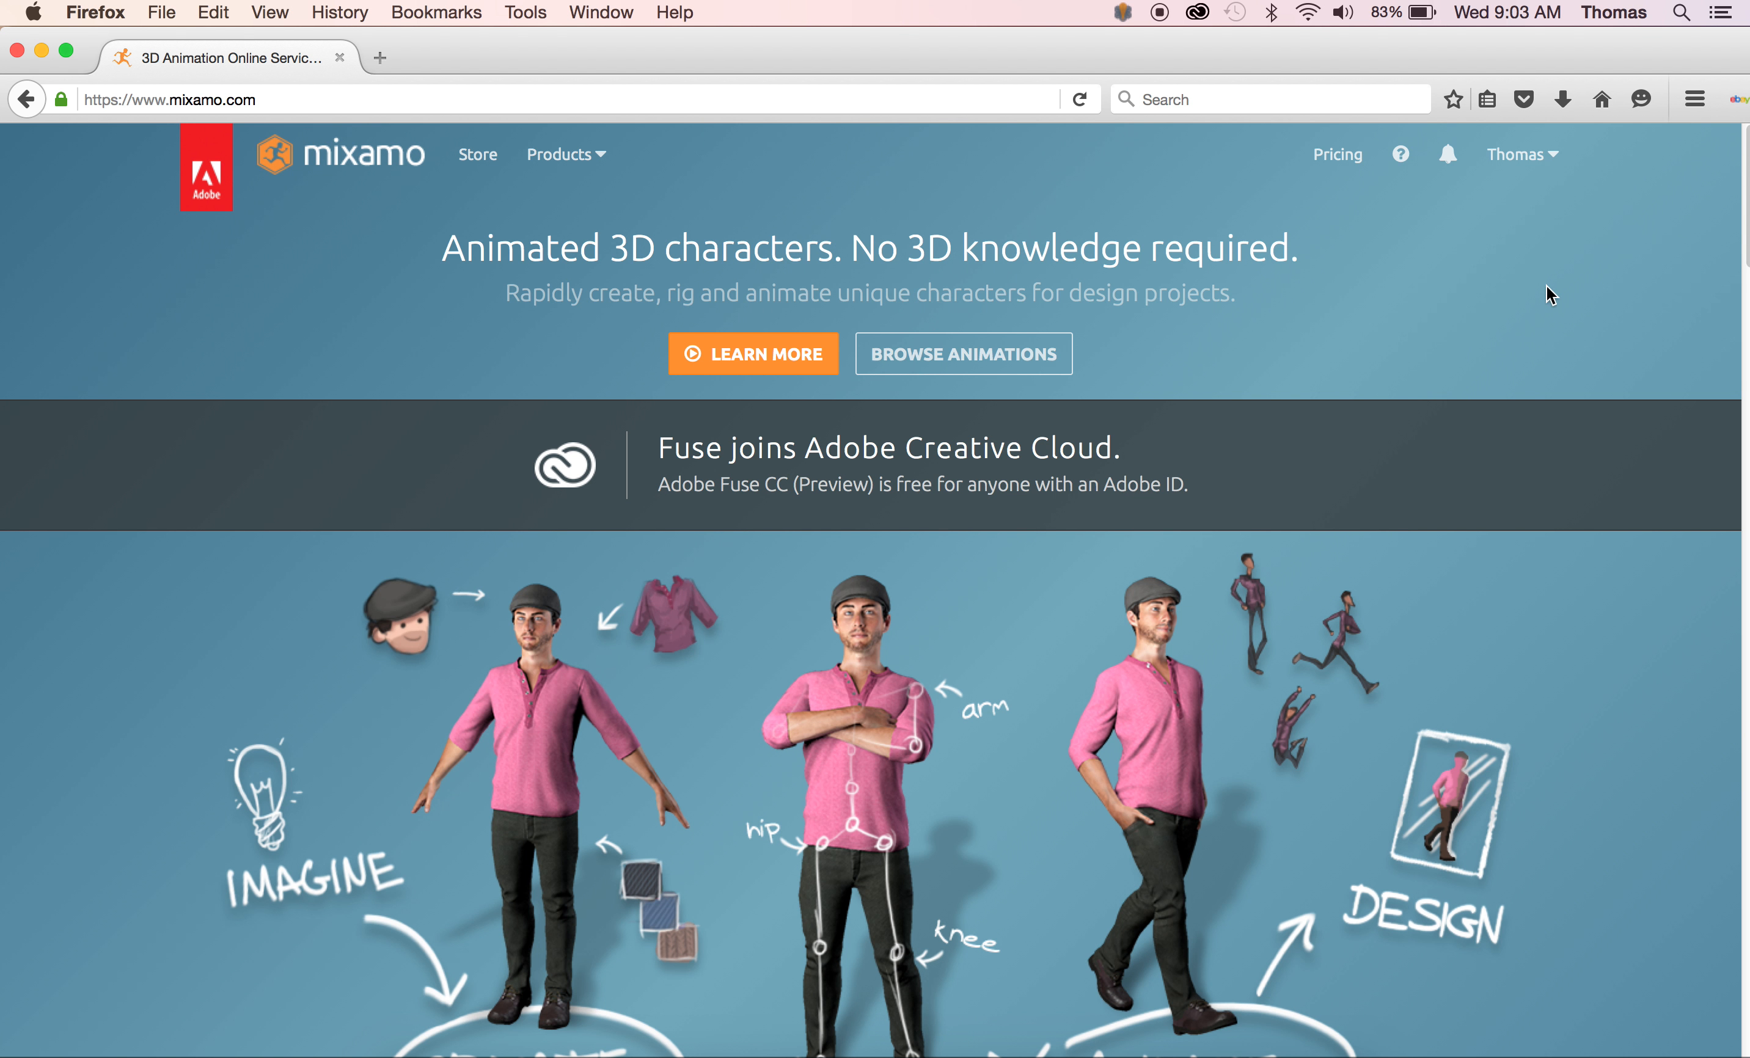
# Look through the Mixamo home page sections on animating, rigging and creating 3D characters, then return to its beginning.
pyautogui.click(1551, 155)
pyautogui.scroll(-4, 1435, 511)
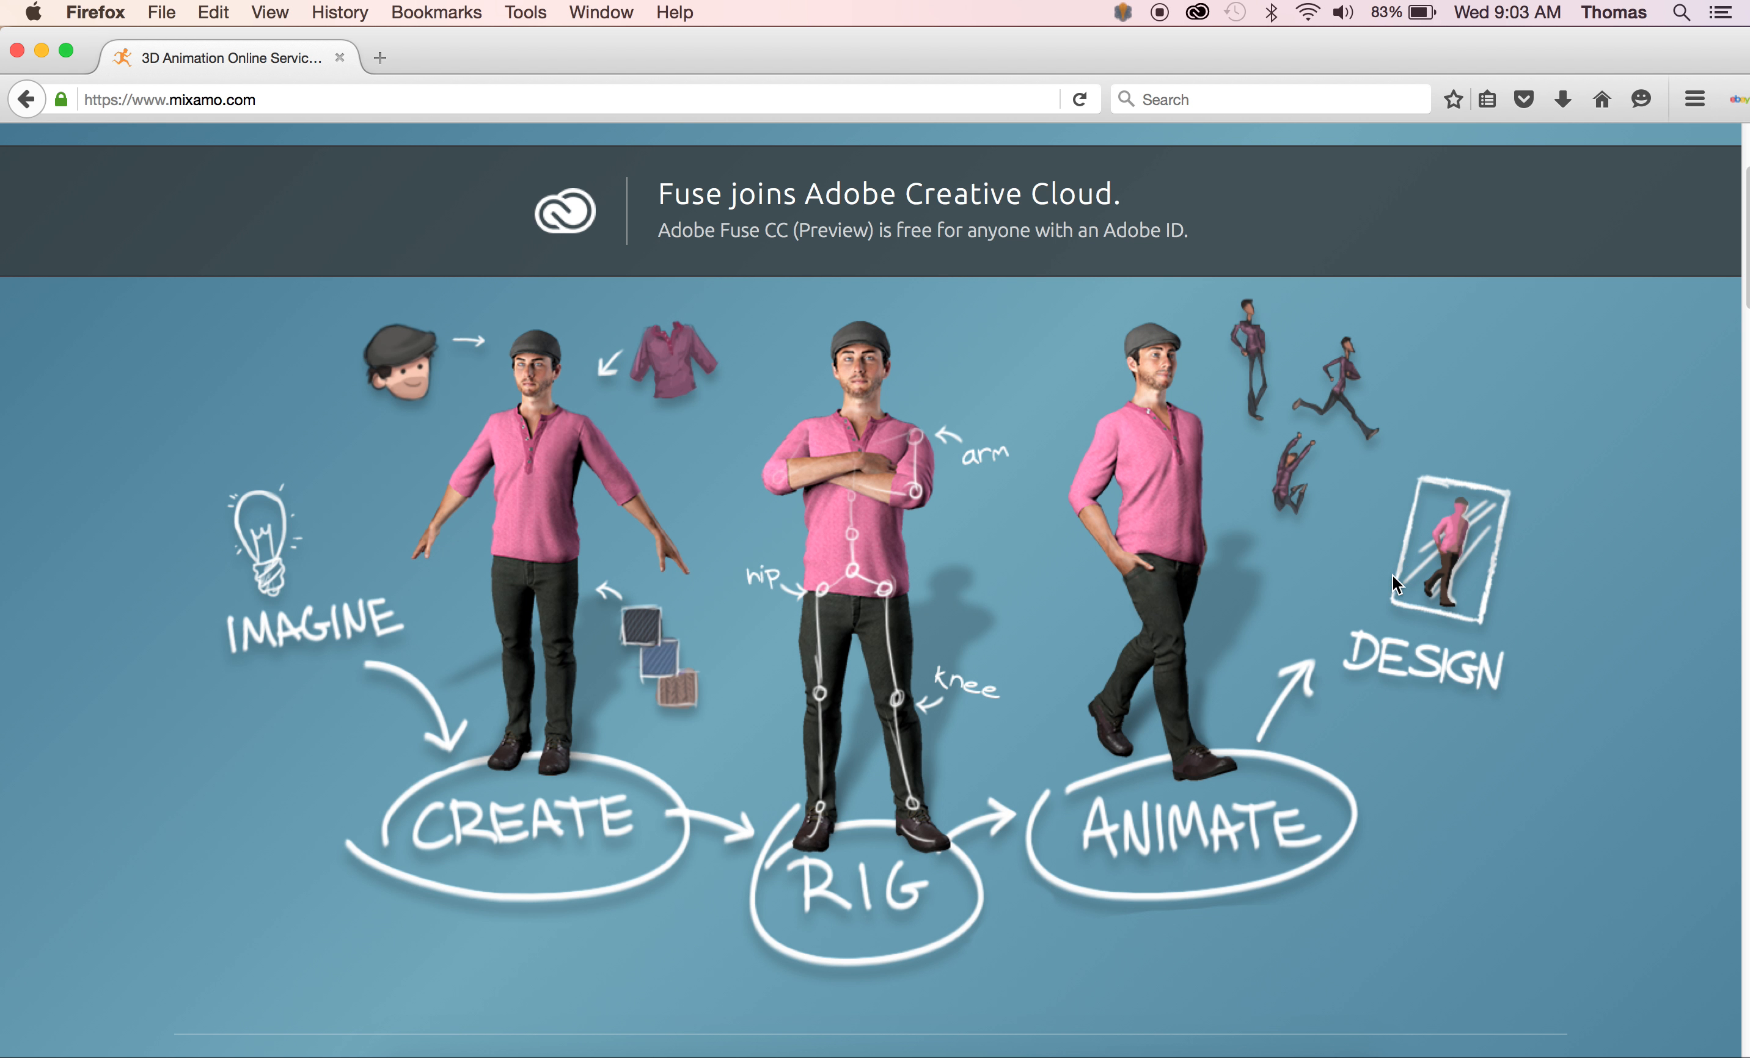
pyautogui.scroll(-12, 1317, 642)
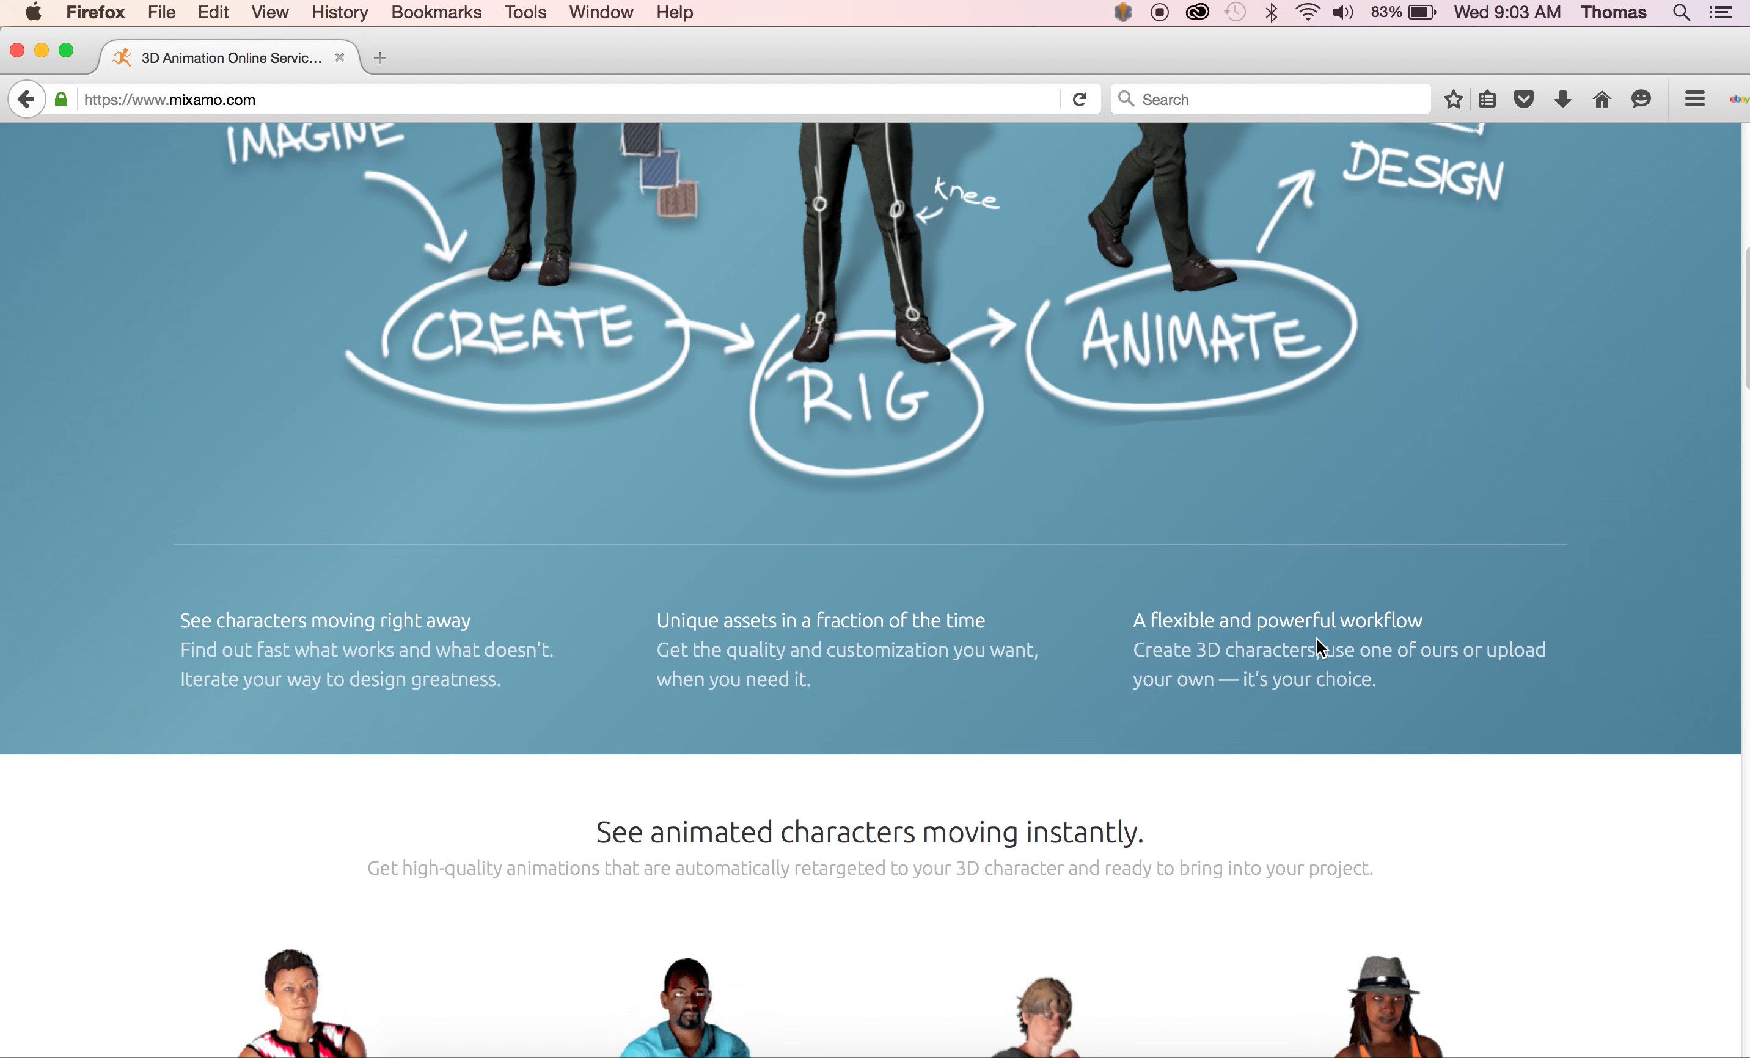
pyautogui.scroll(-7, 1317, 640)
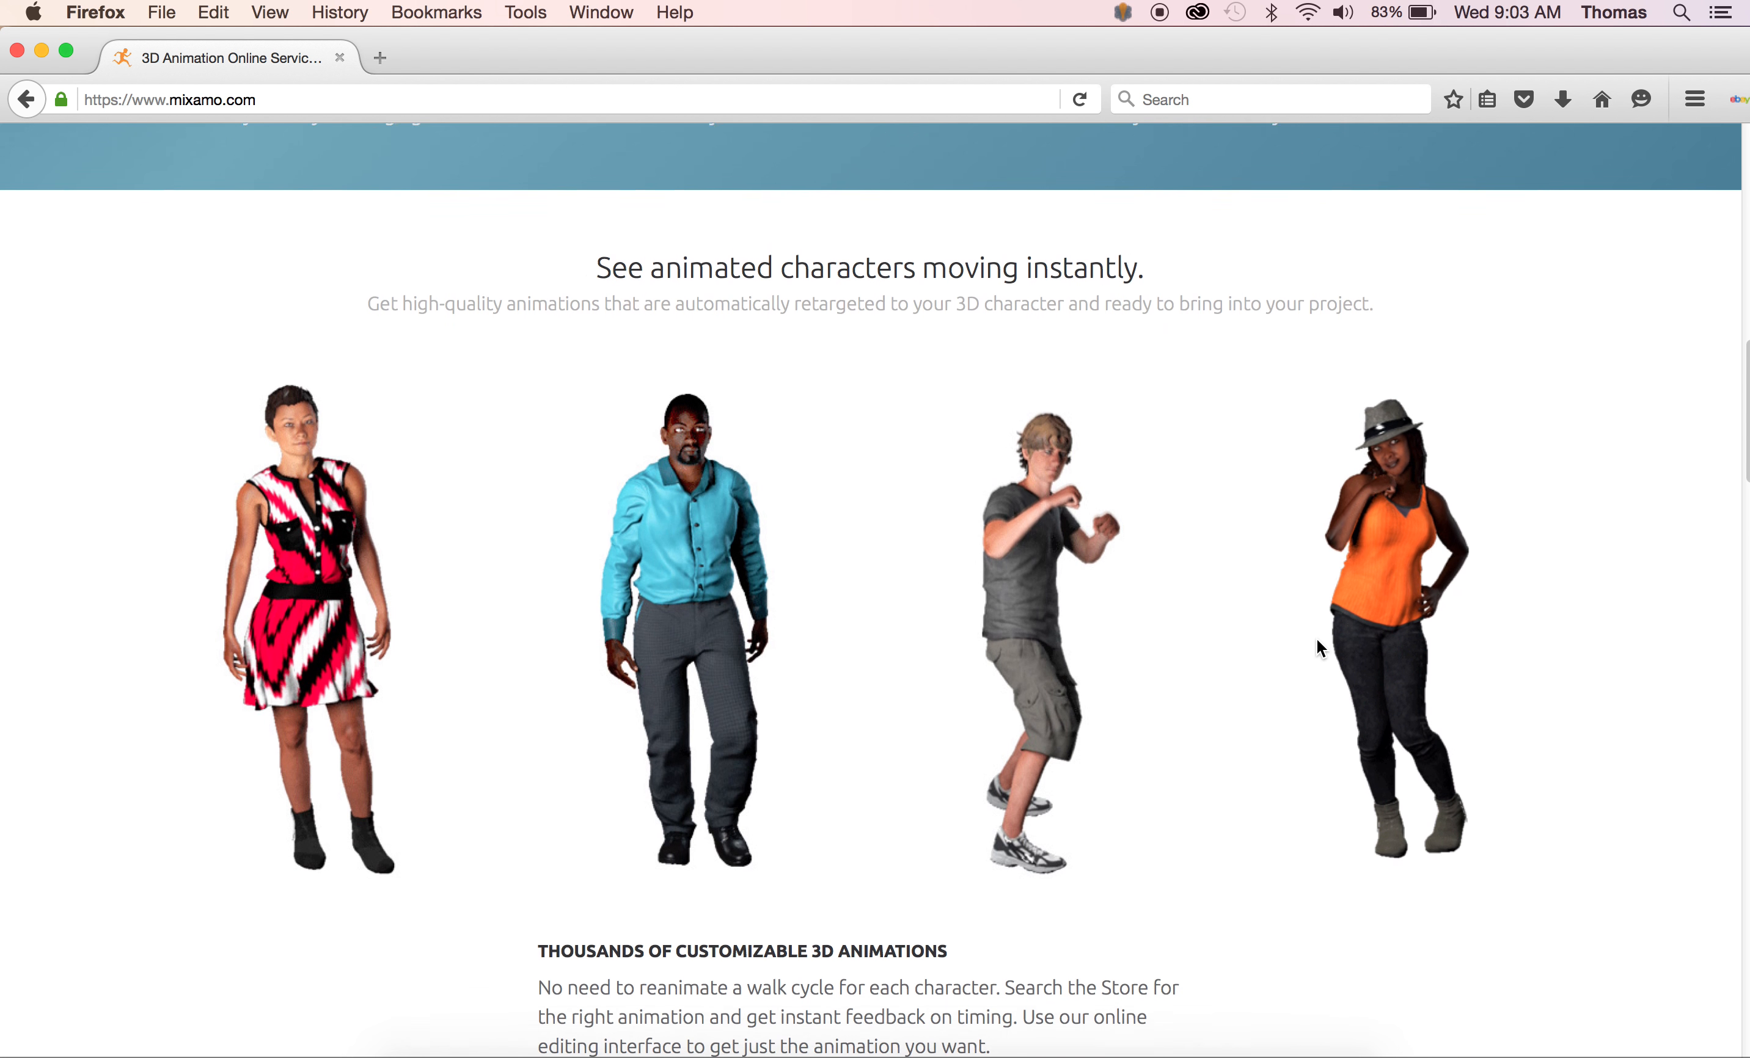
pyautogui.scroll(-10, 1317, 641)
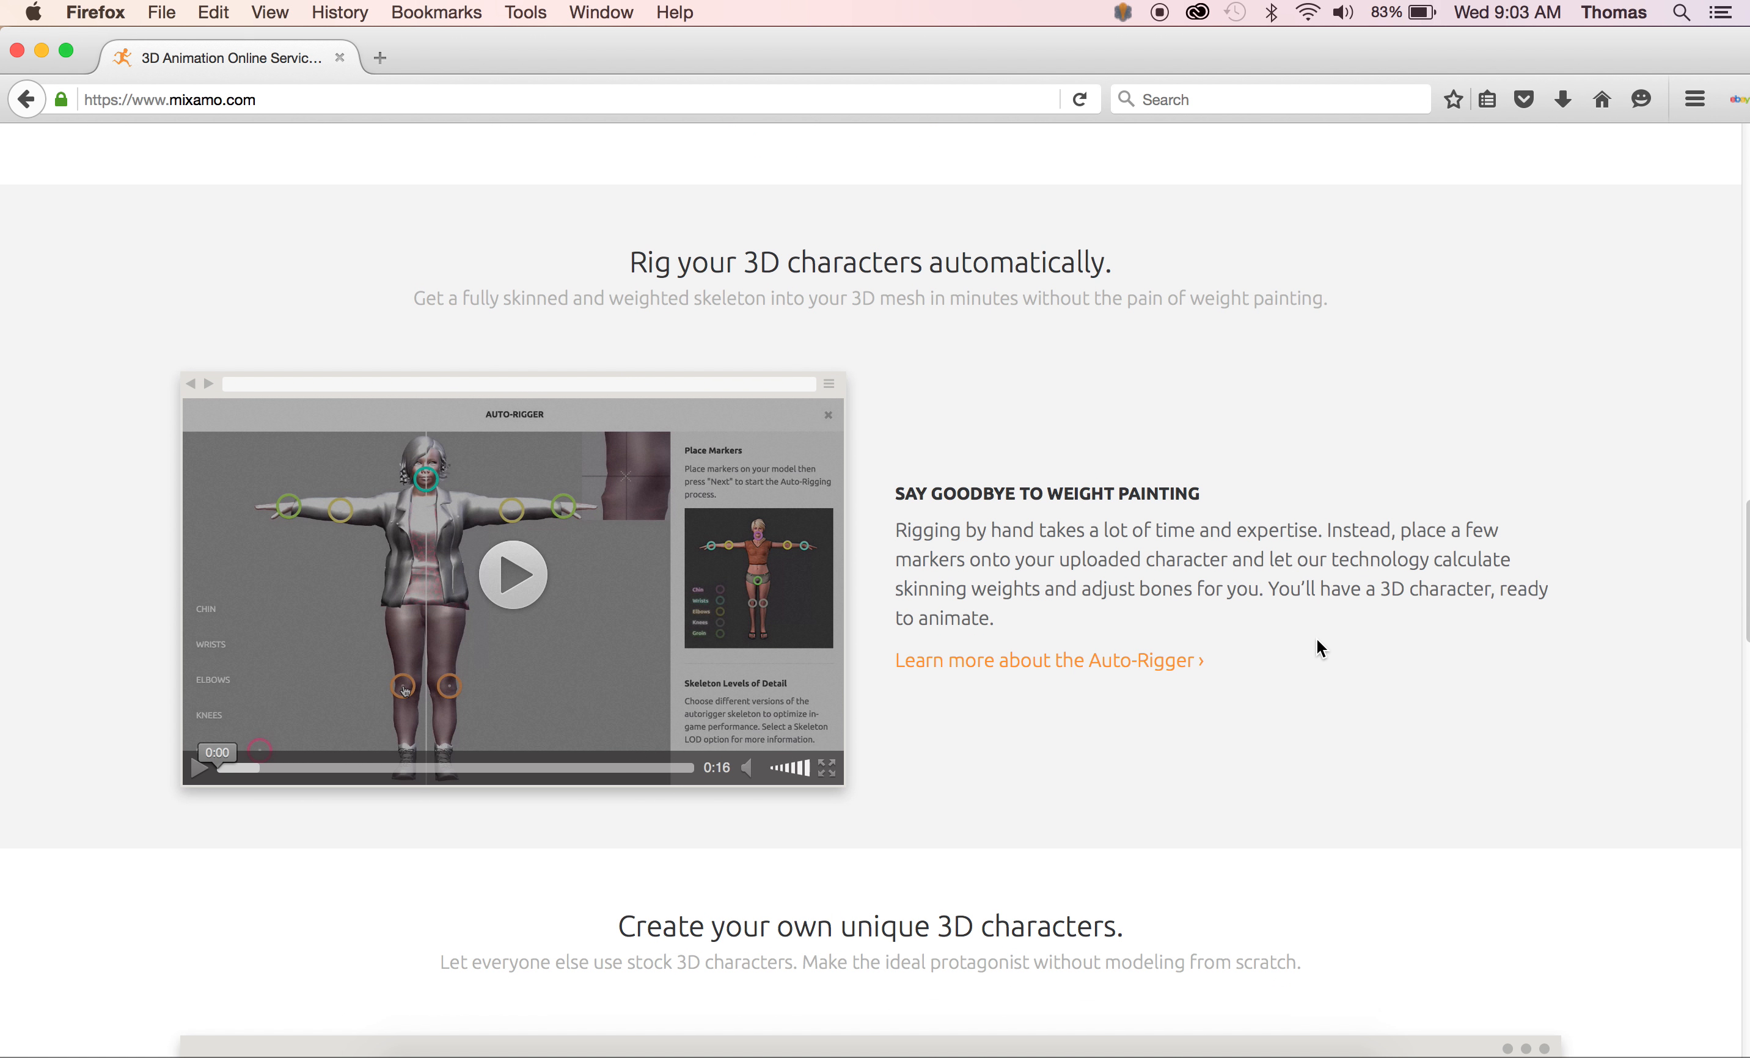
pyautogui.scroll(-5, 1060, 754)
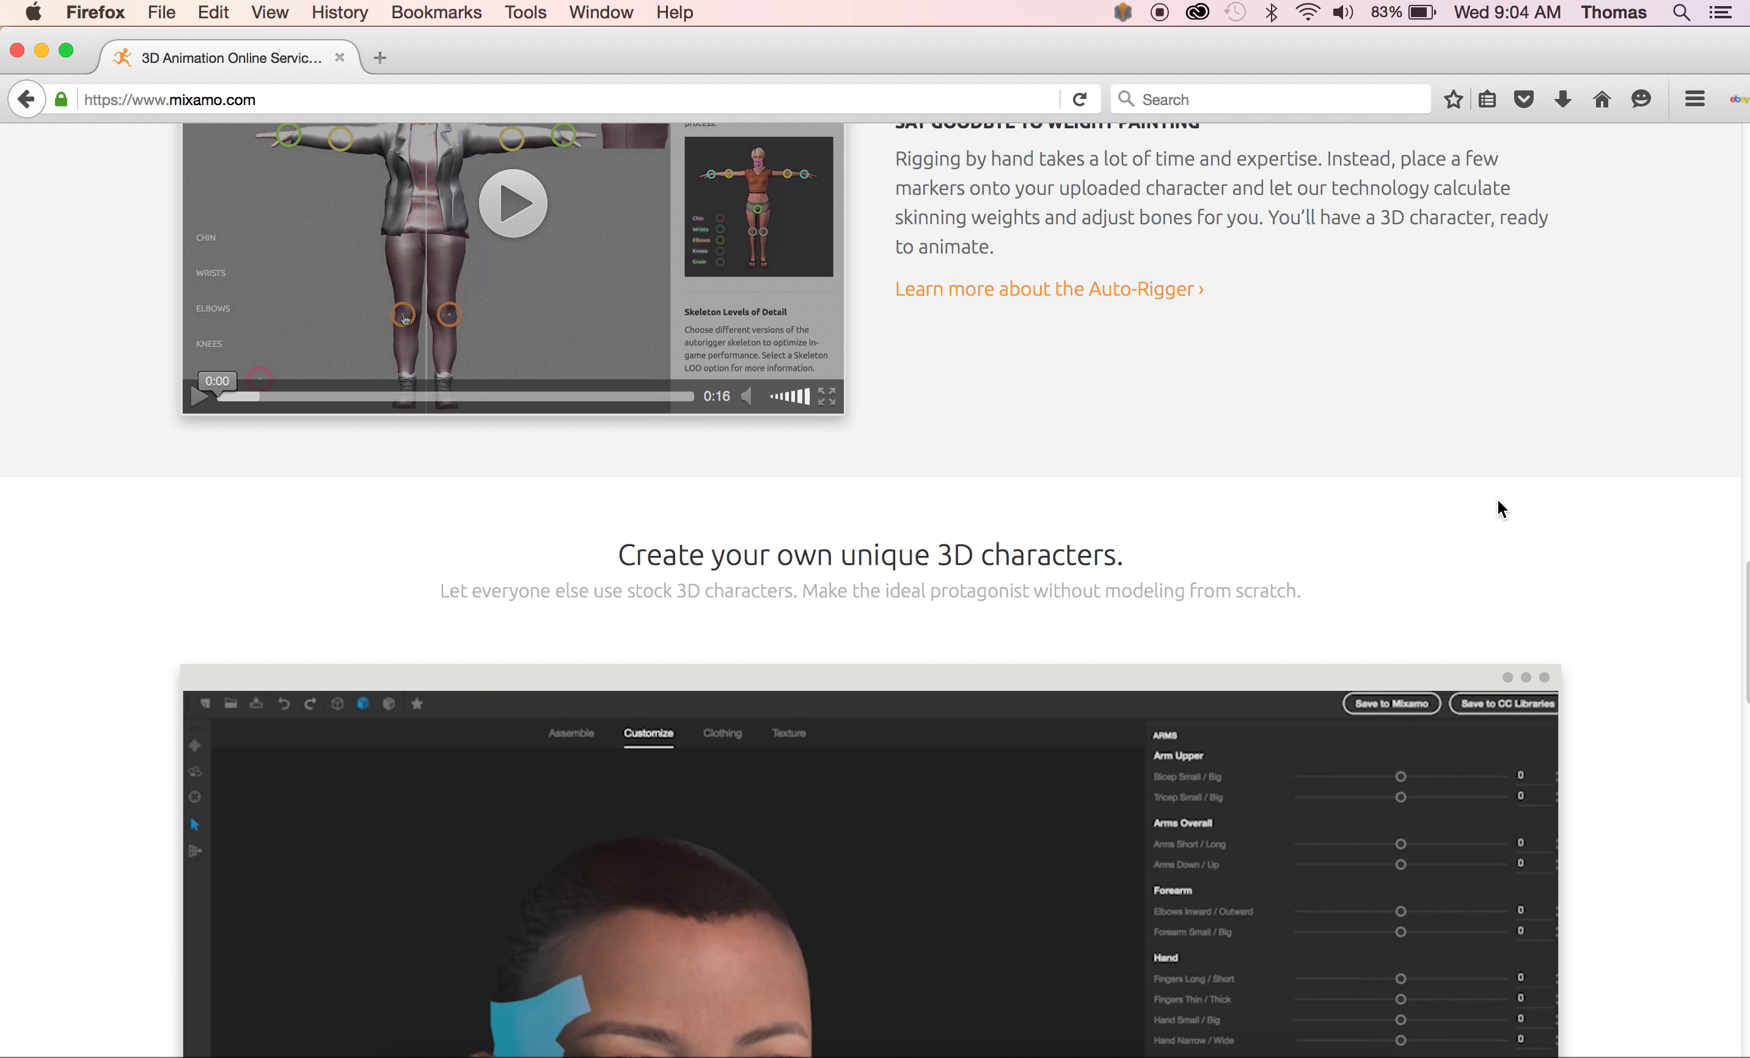
pyautogui.scroll(-5, 1497, 501)
pyautogui.scroll(20, 1497, 508)
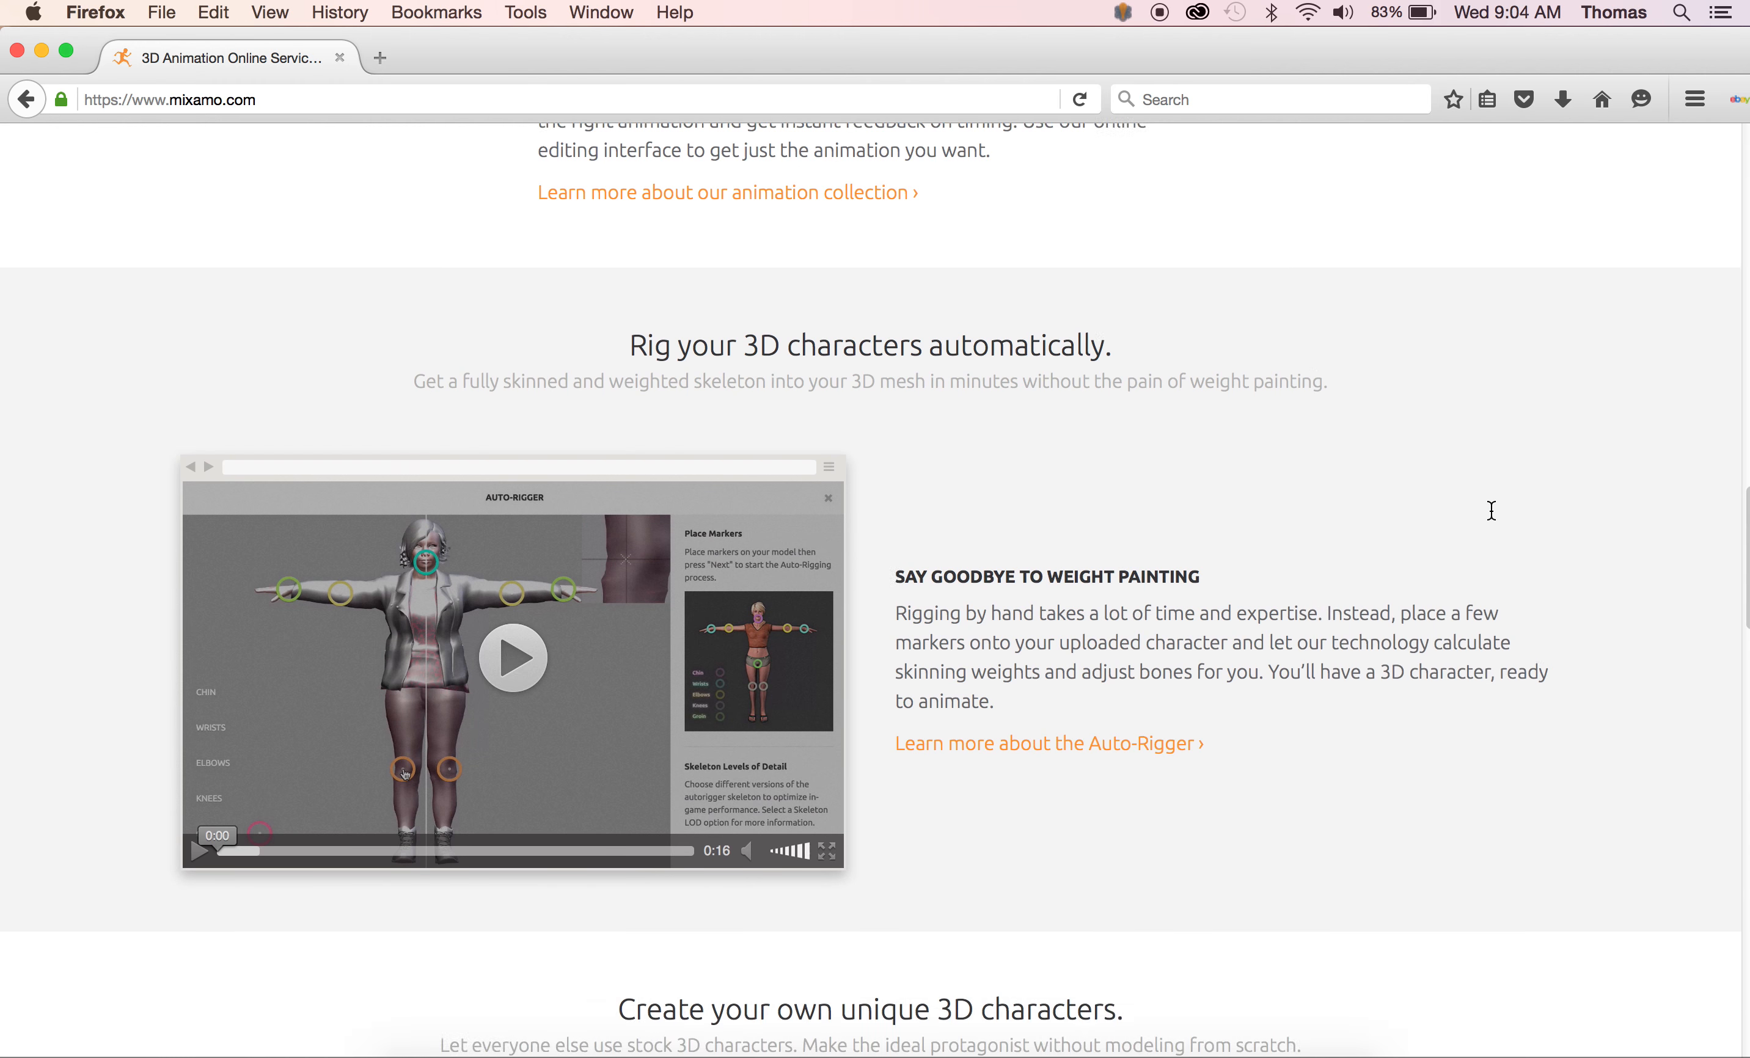
pyautogui.scroll(15, 1485, 514)
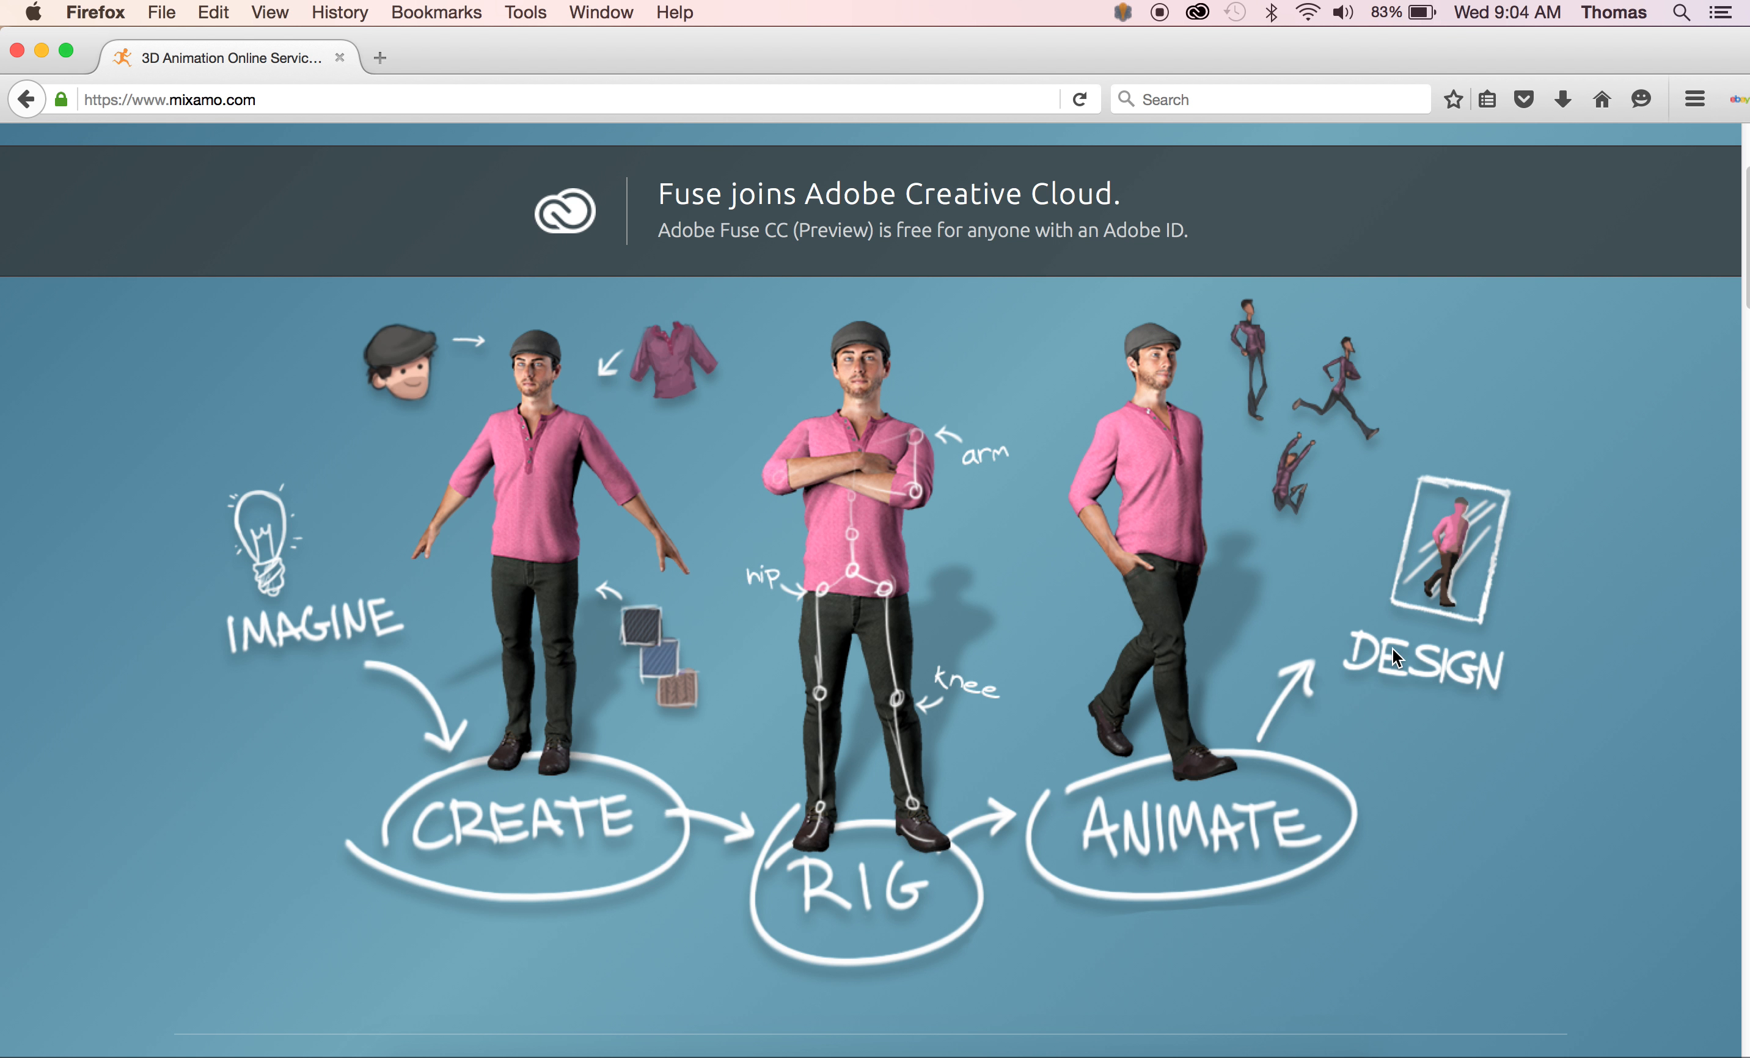
pyautogui.scroll(4, 1204, 588)
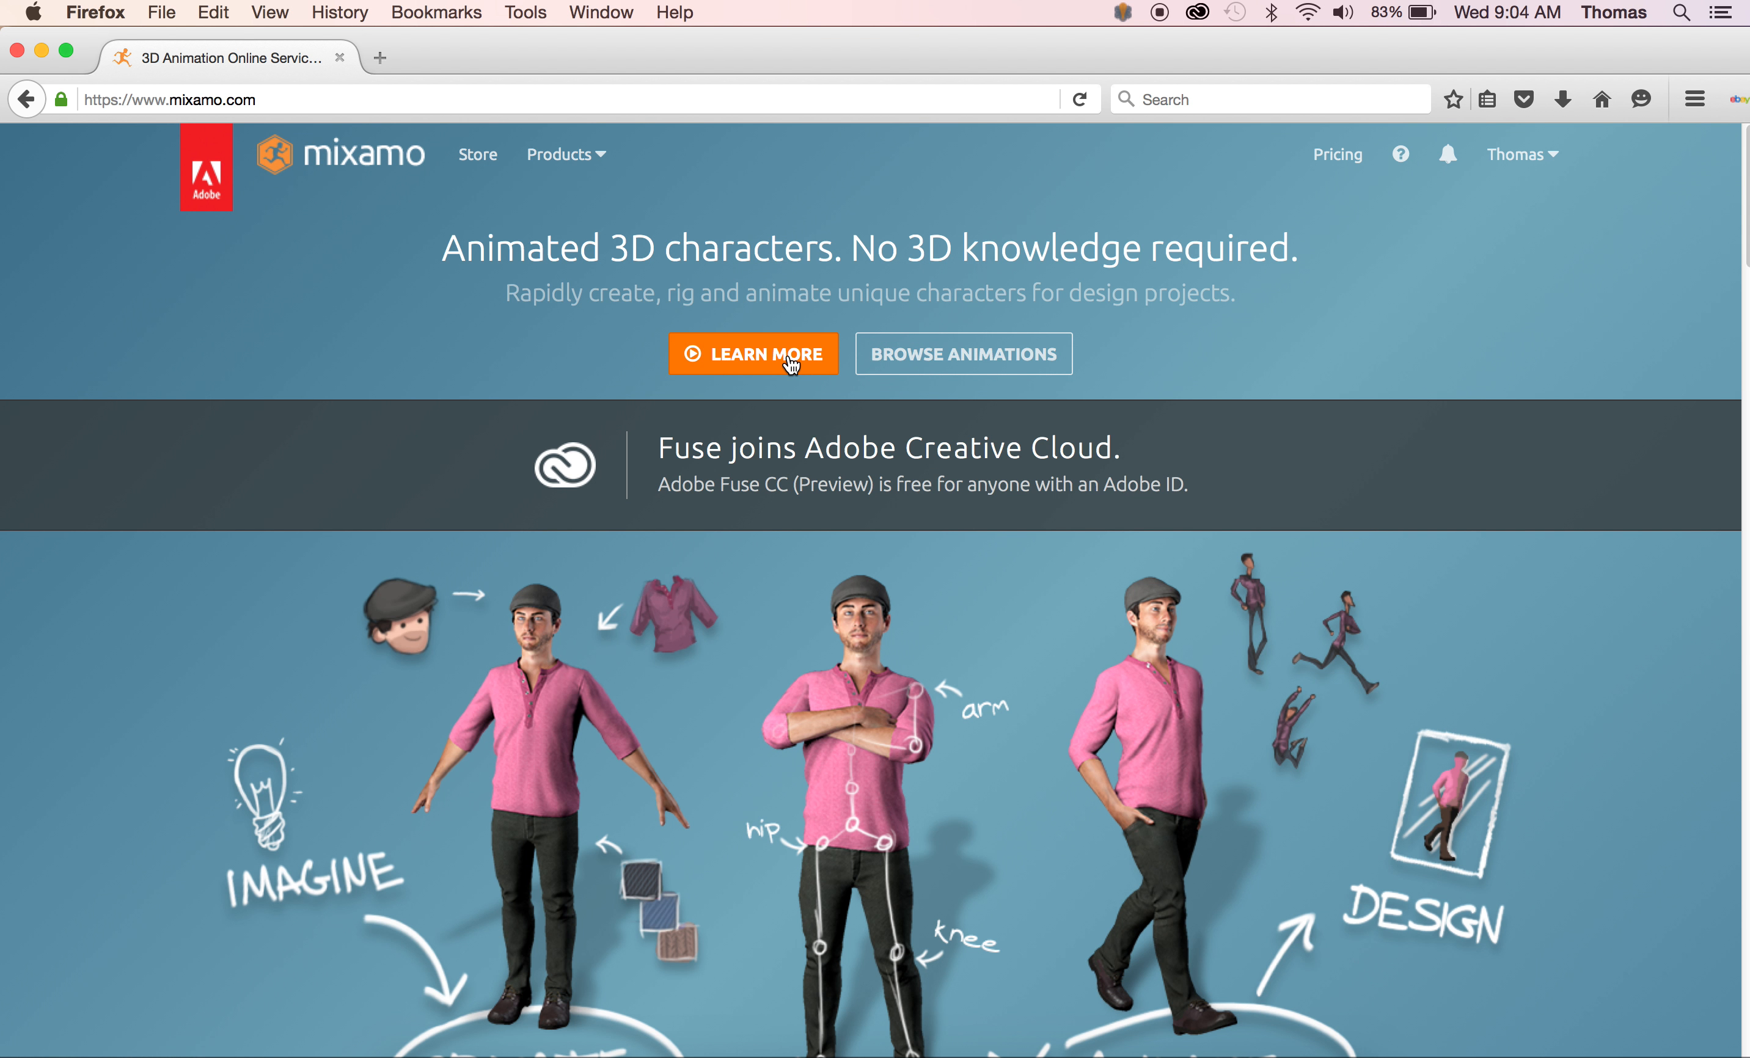
# Go to the Auto-Rigger product page, choose to rig a character, and open the character upload dialog.
pyautogui.click(571, 154)
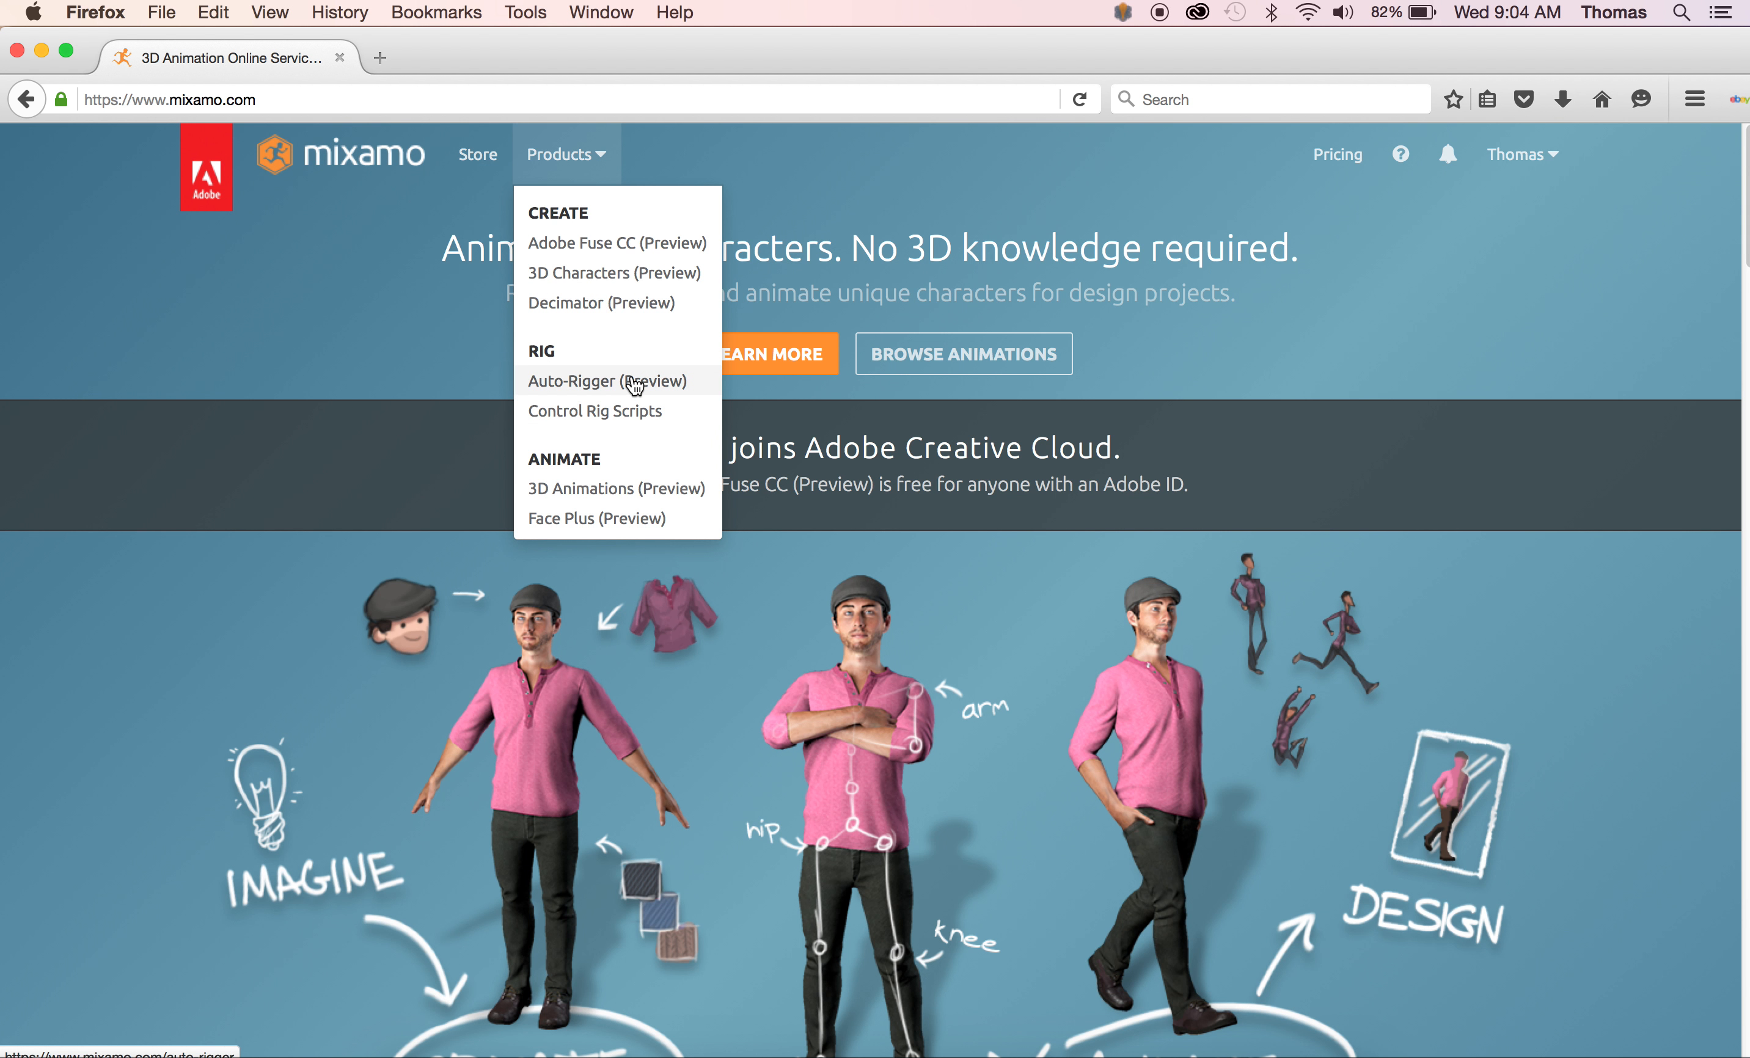
pyautogui.click(605, 383)
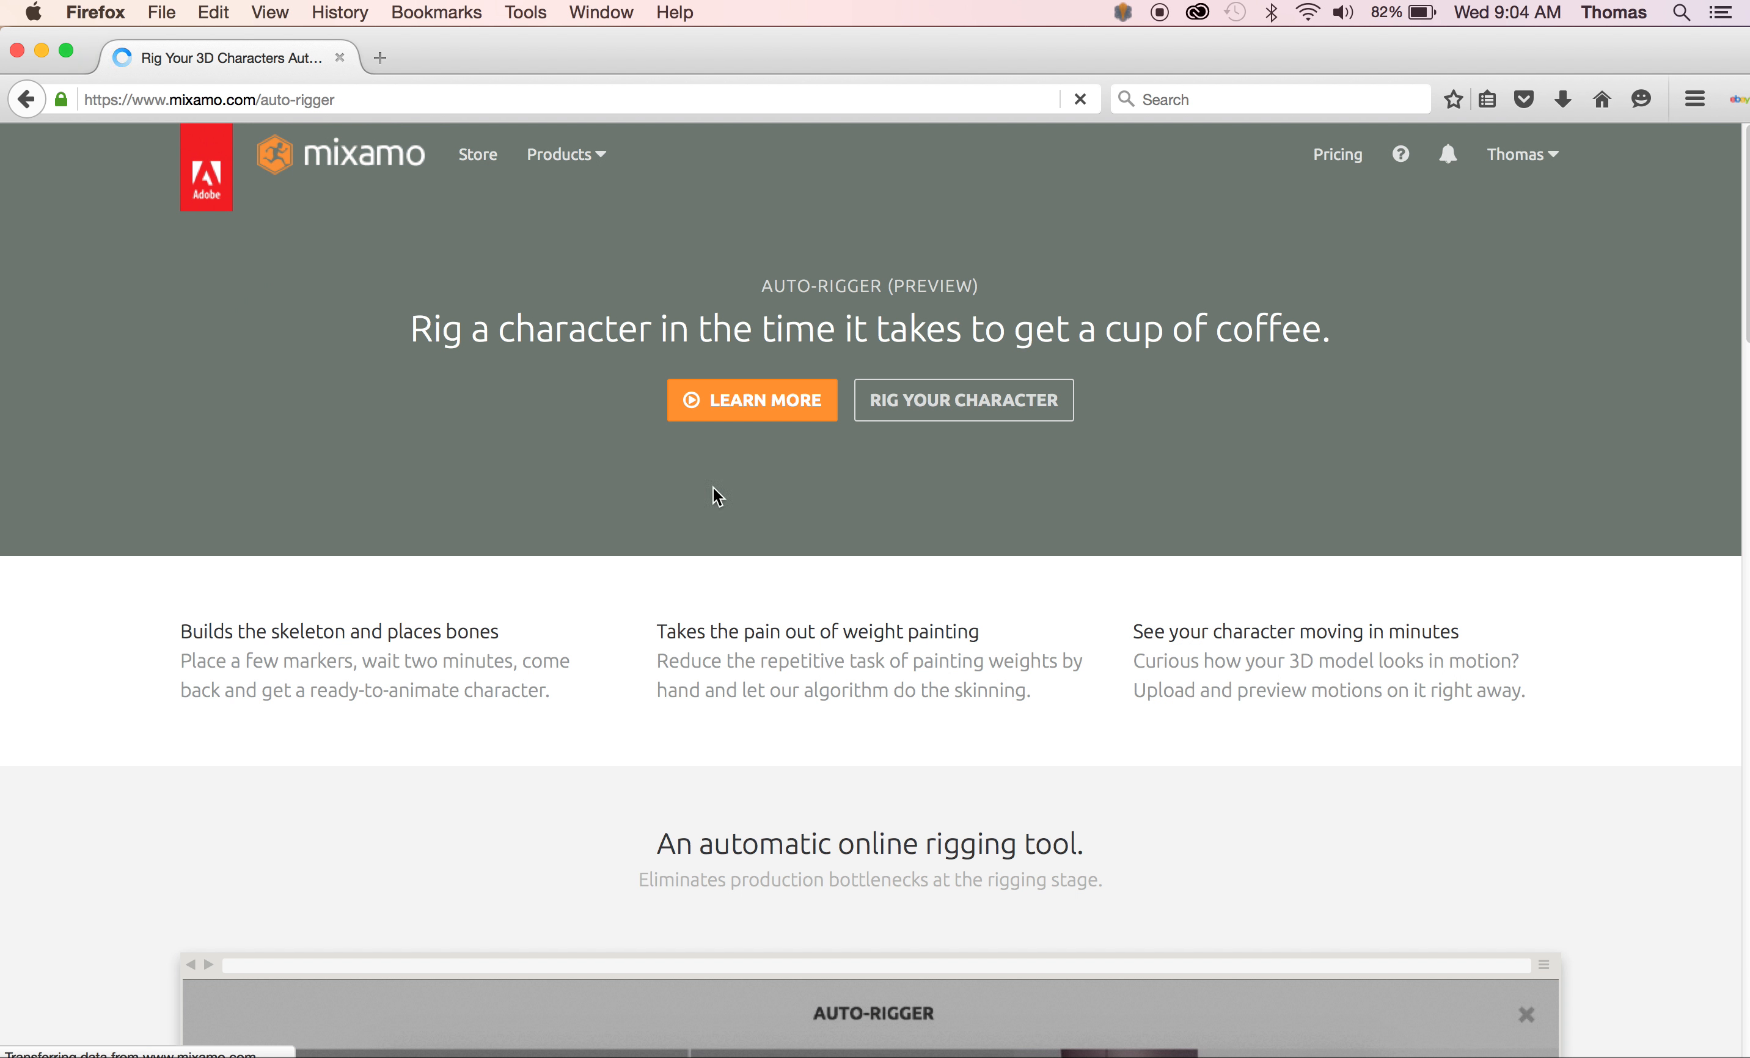
pyautogui.click(946, 400)
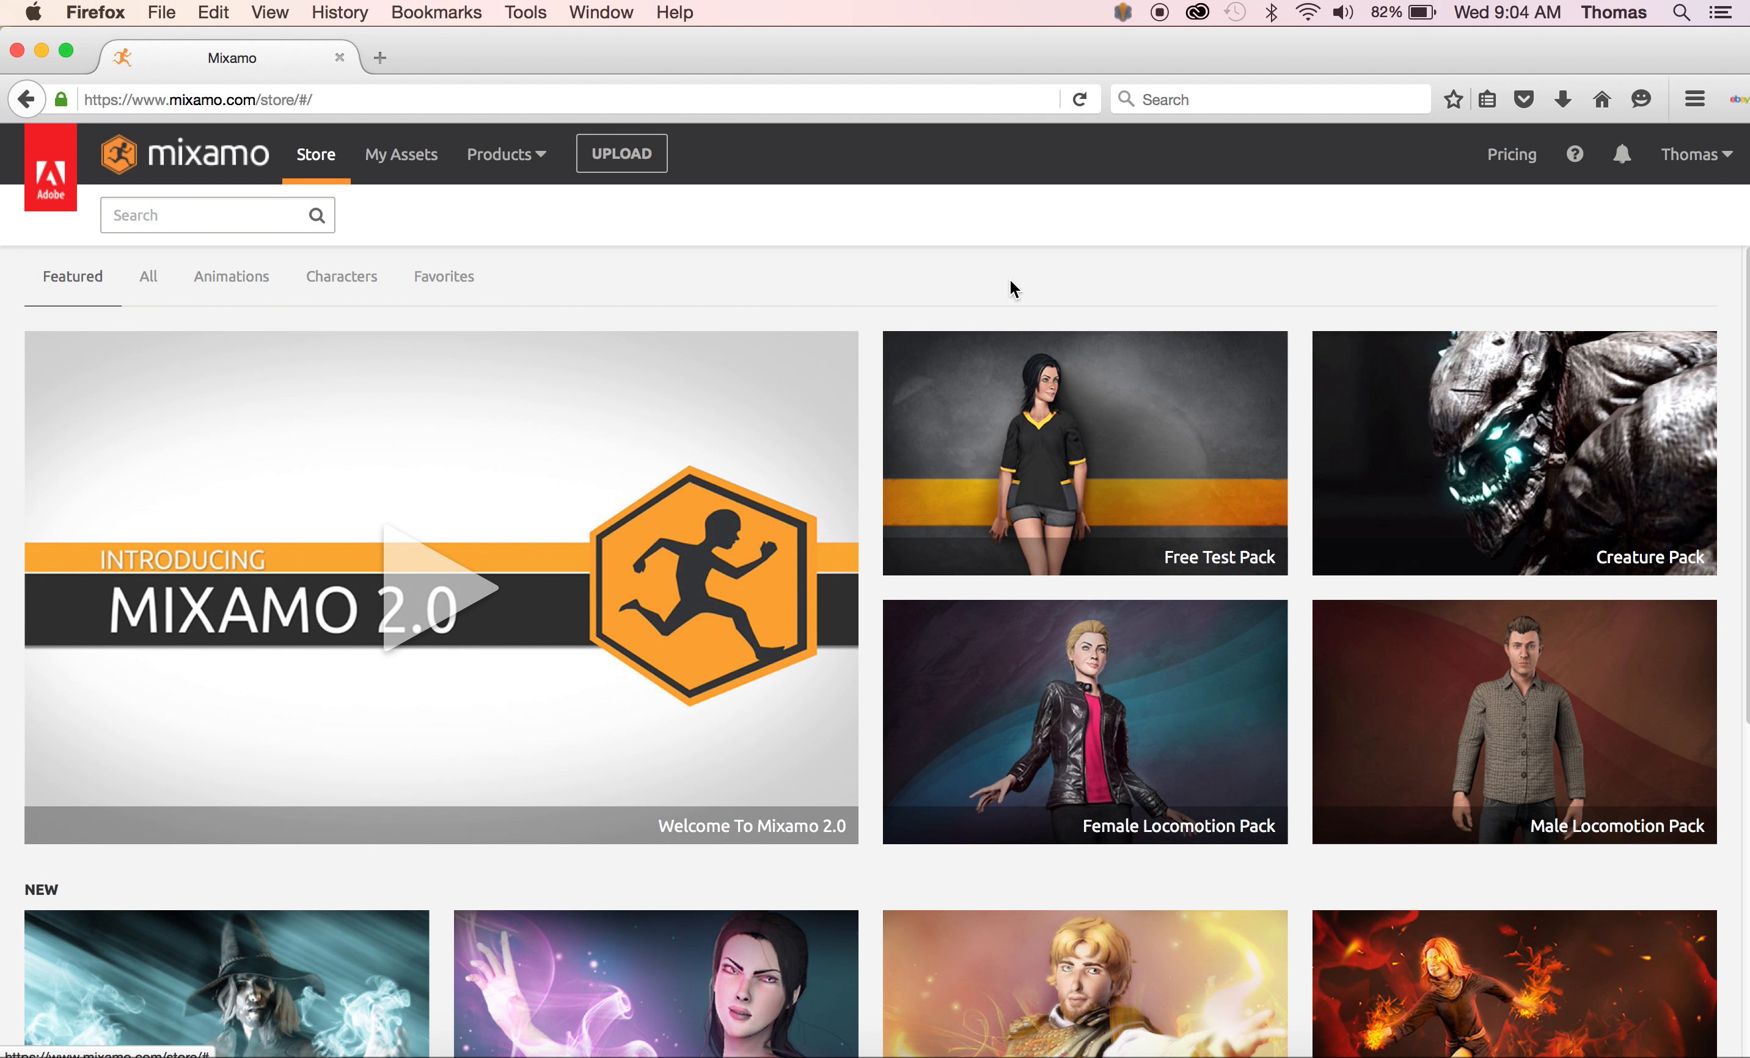
pyautogui.click(640, 152)
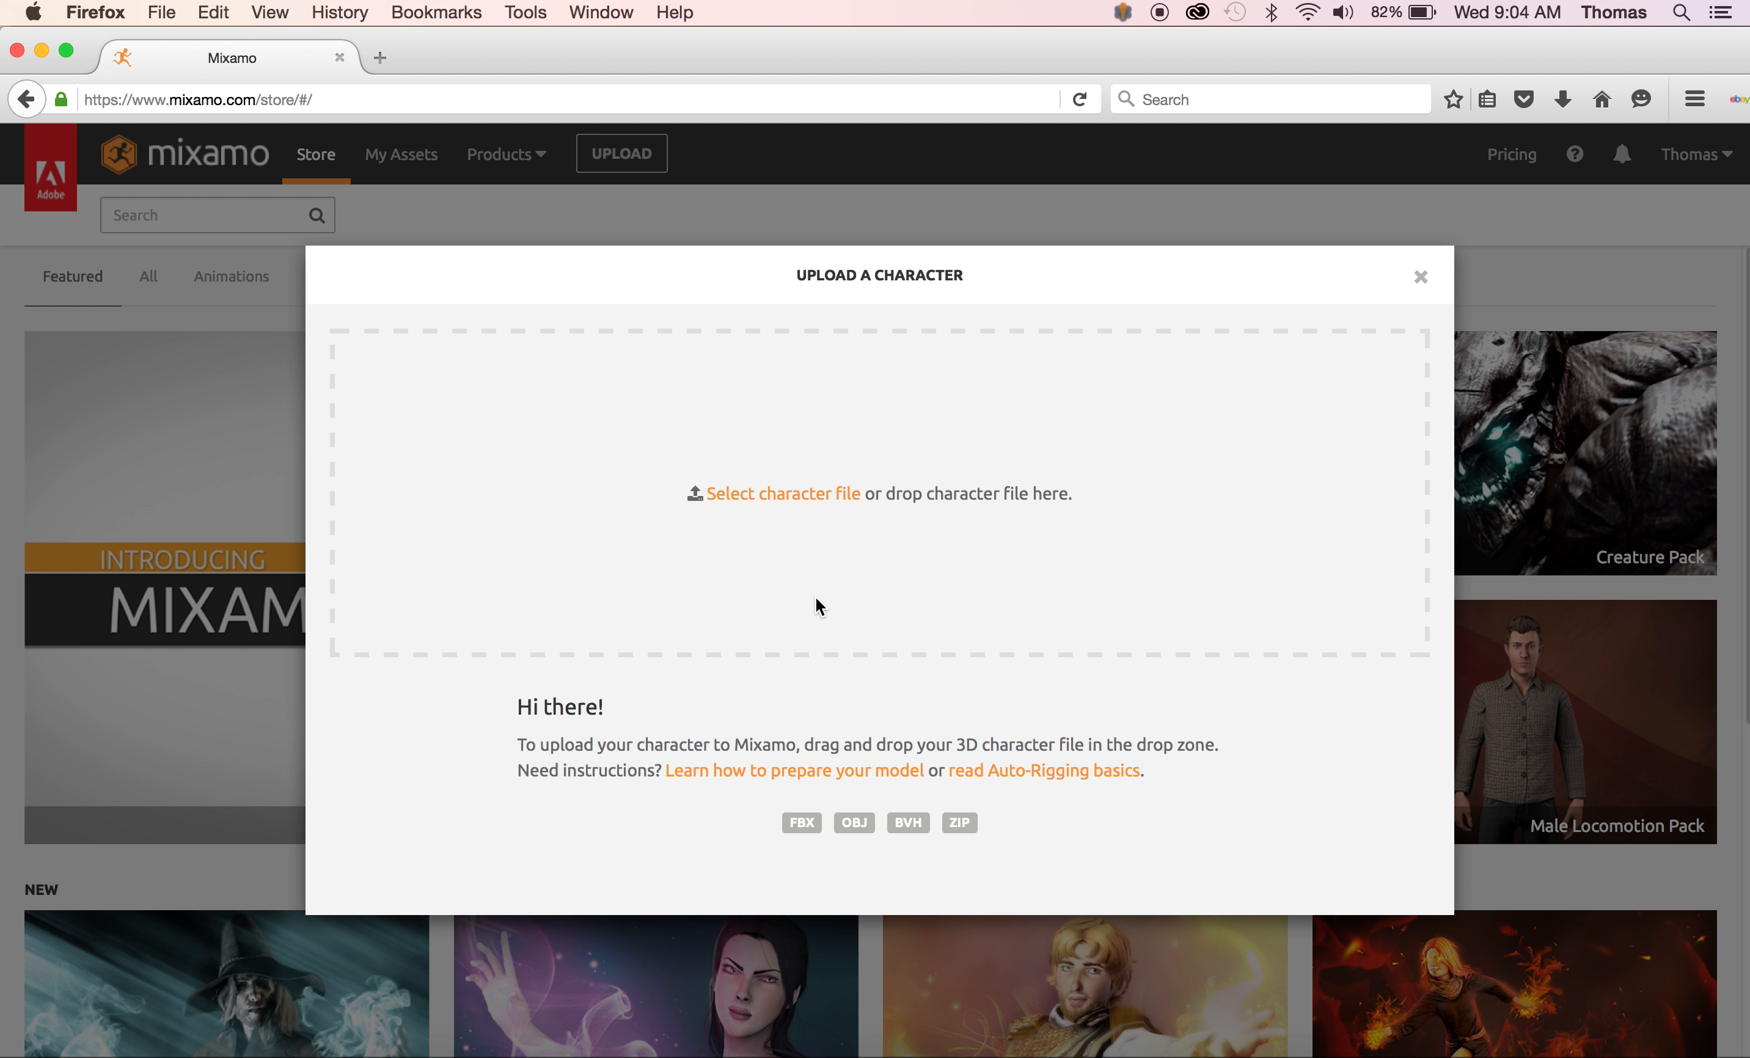
# Upload A_test_body.fbx from the Desktop as the character file and accept its front-facing orientation in the Auto-Rigger.
pyautogui.click(748, 498)
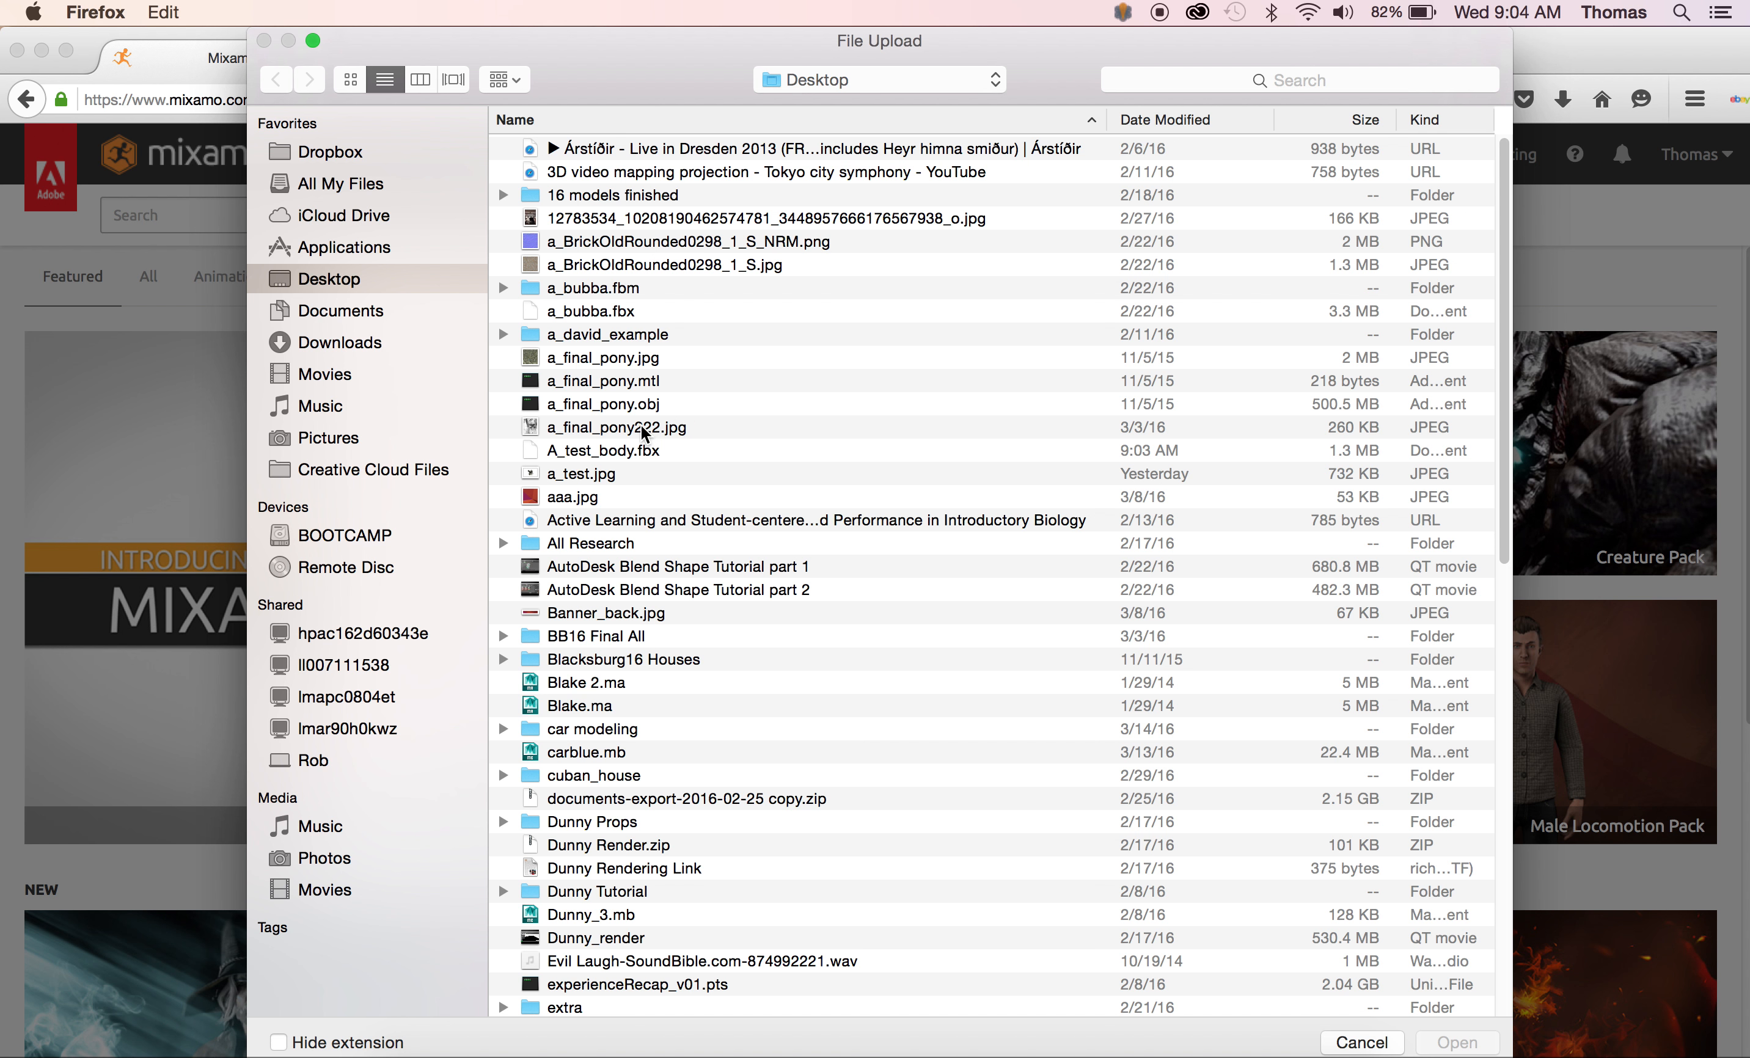
pyautogui.click(641, 460)
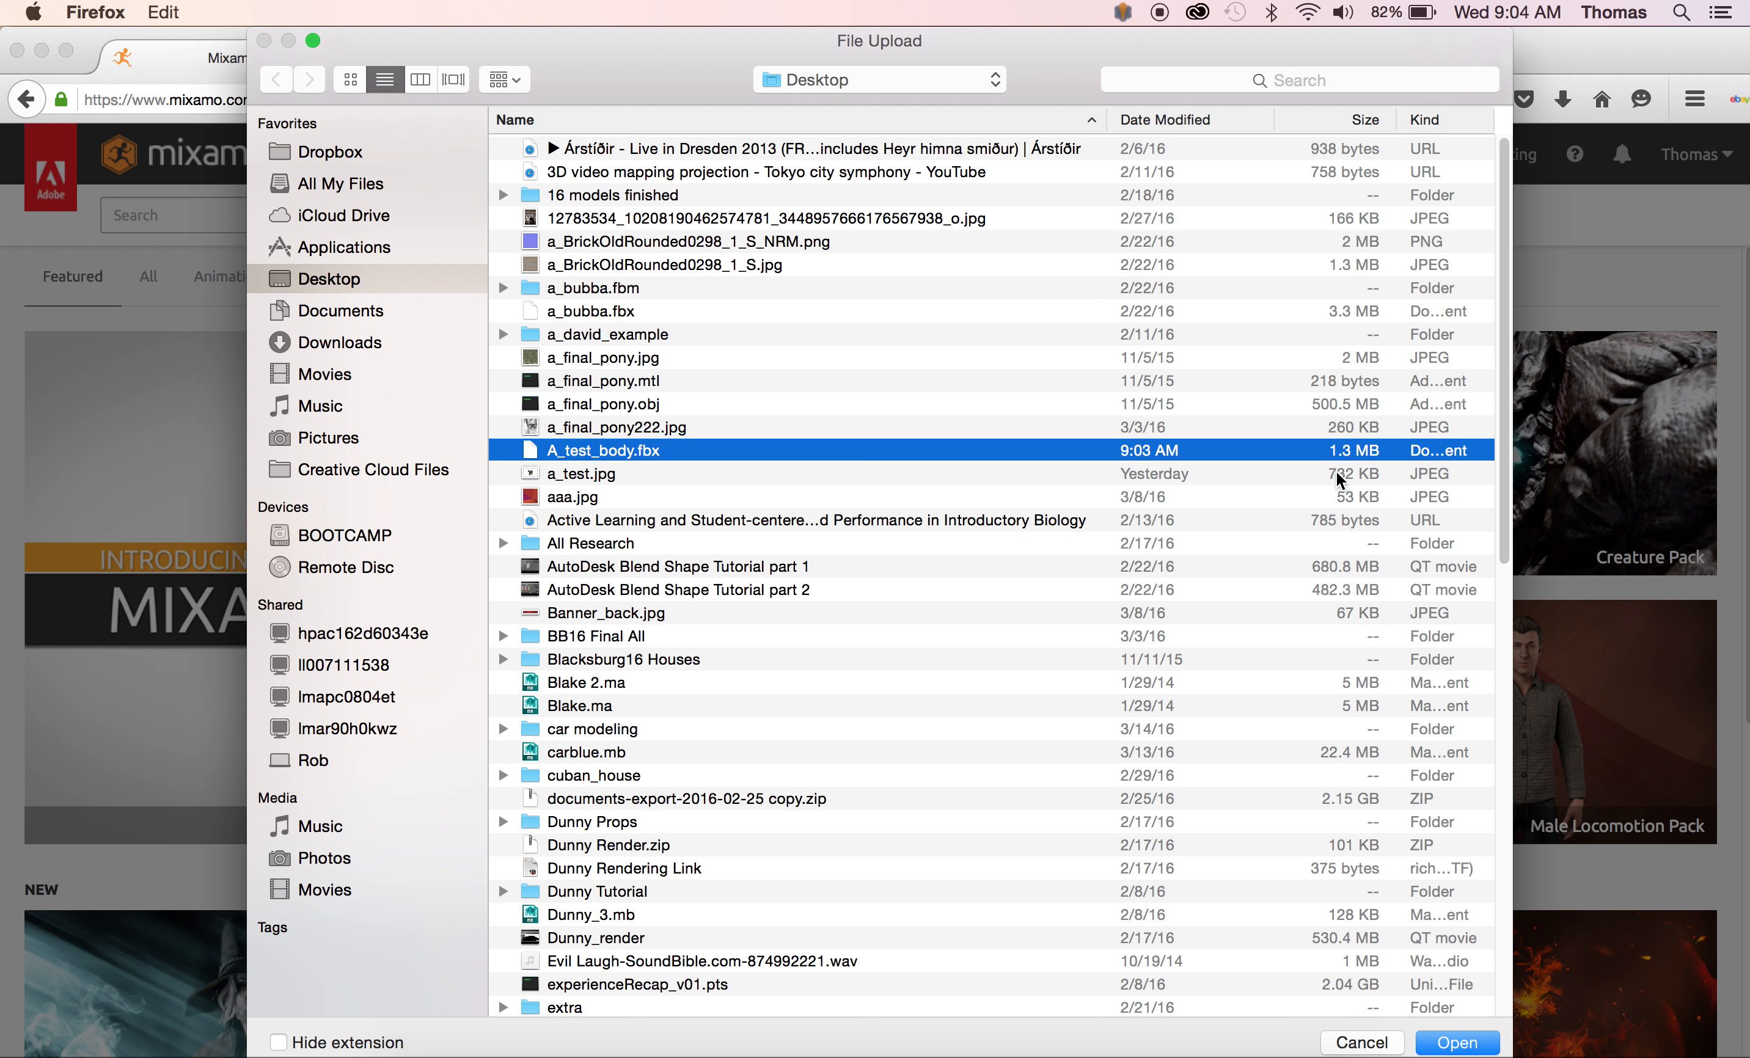
pyautogui.click(1459, 1043)
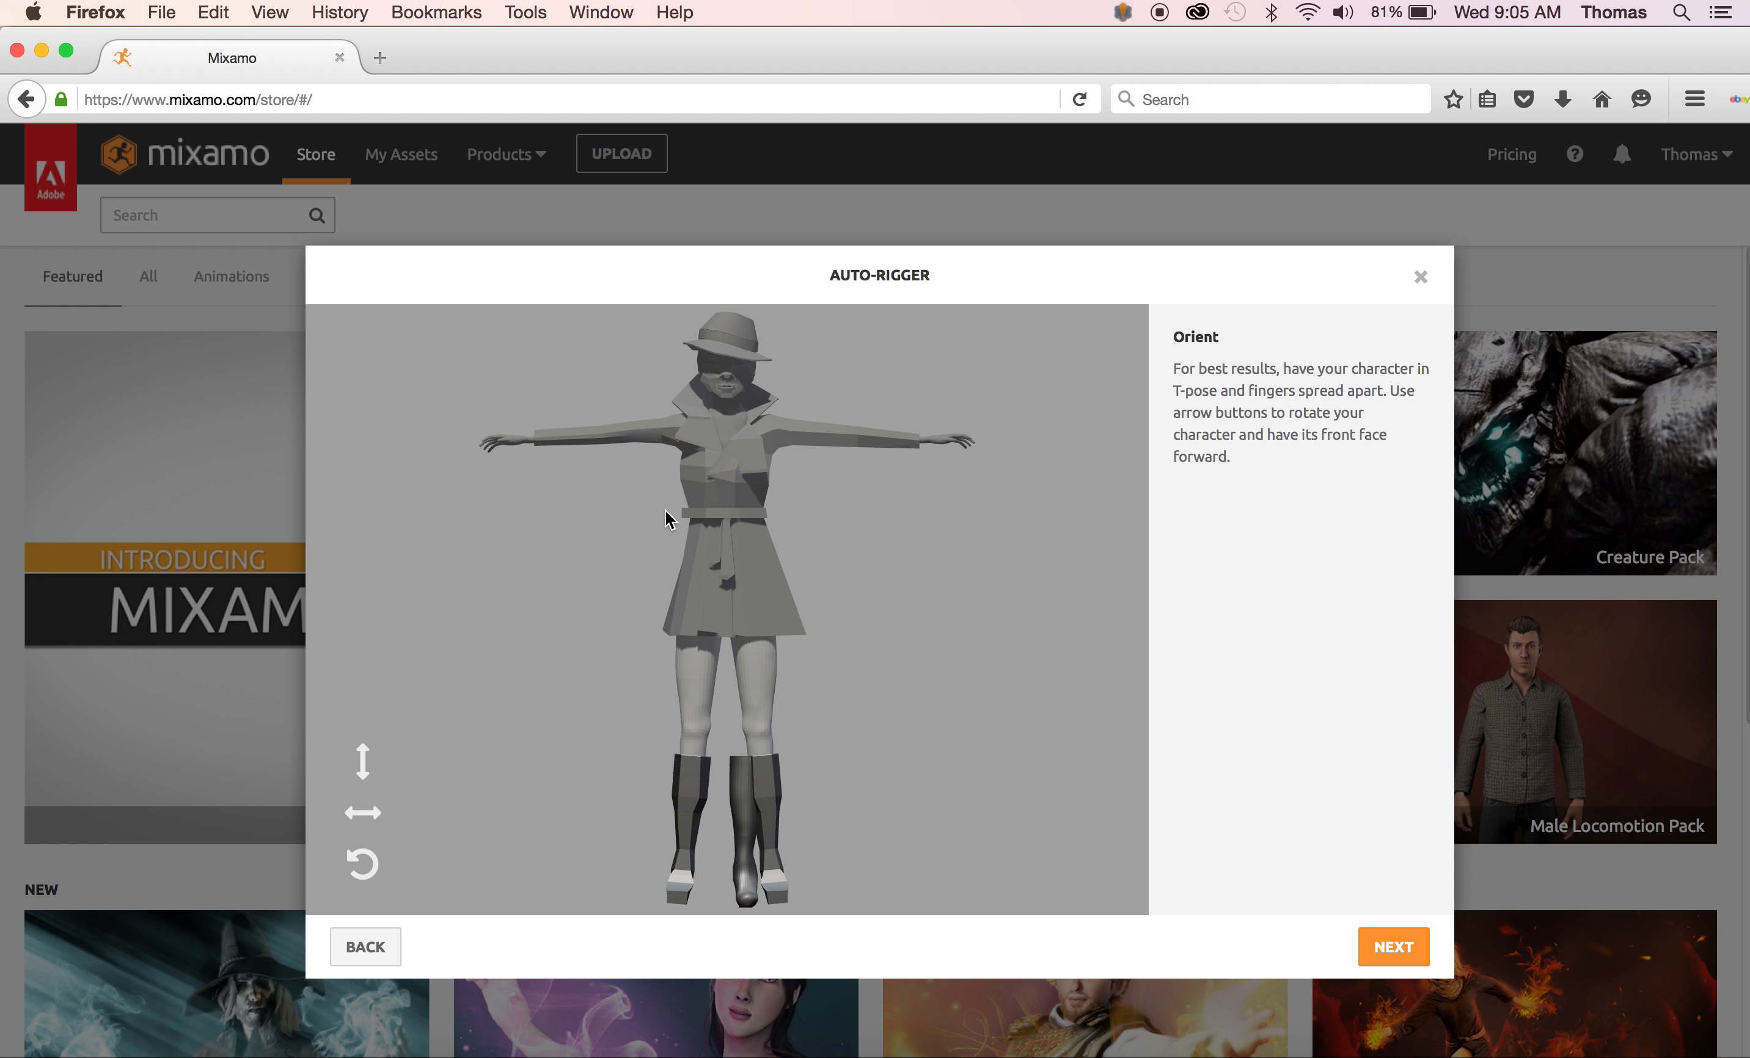
pyautogui.click(1378, 949)
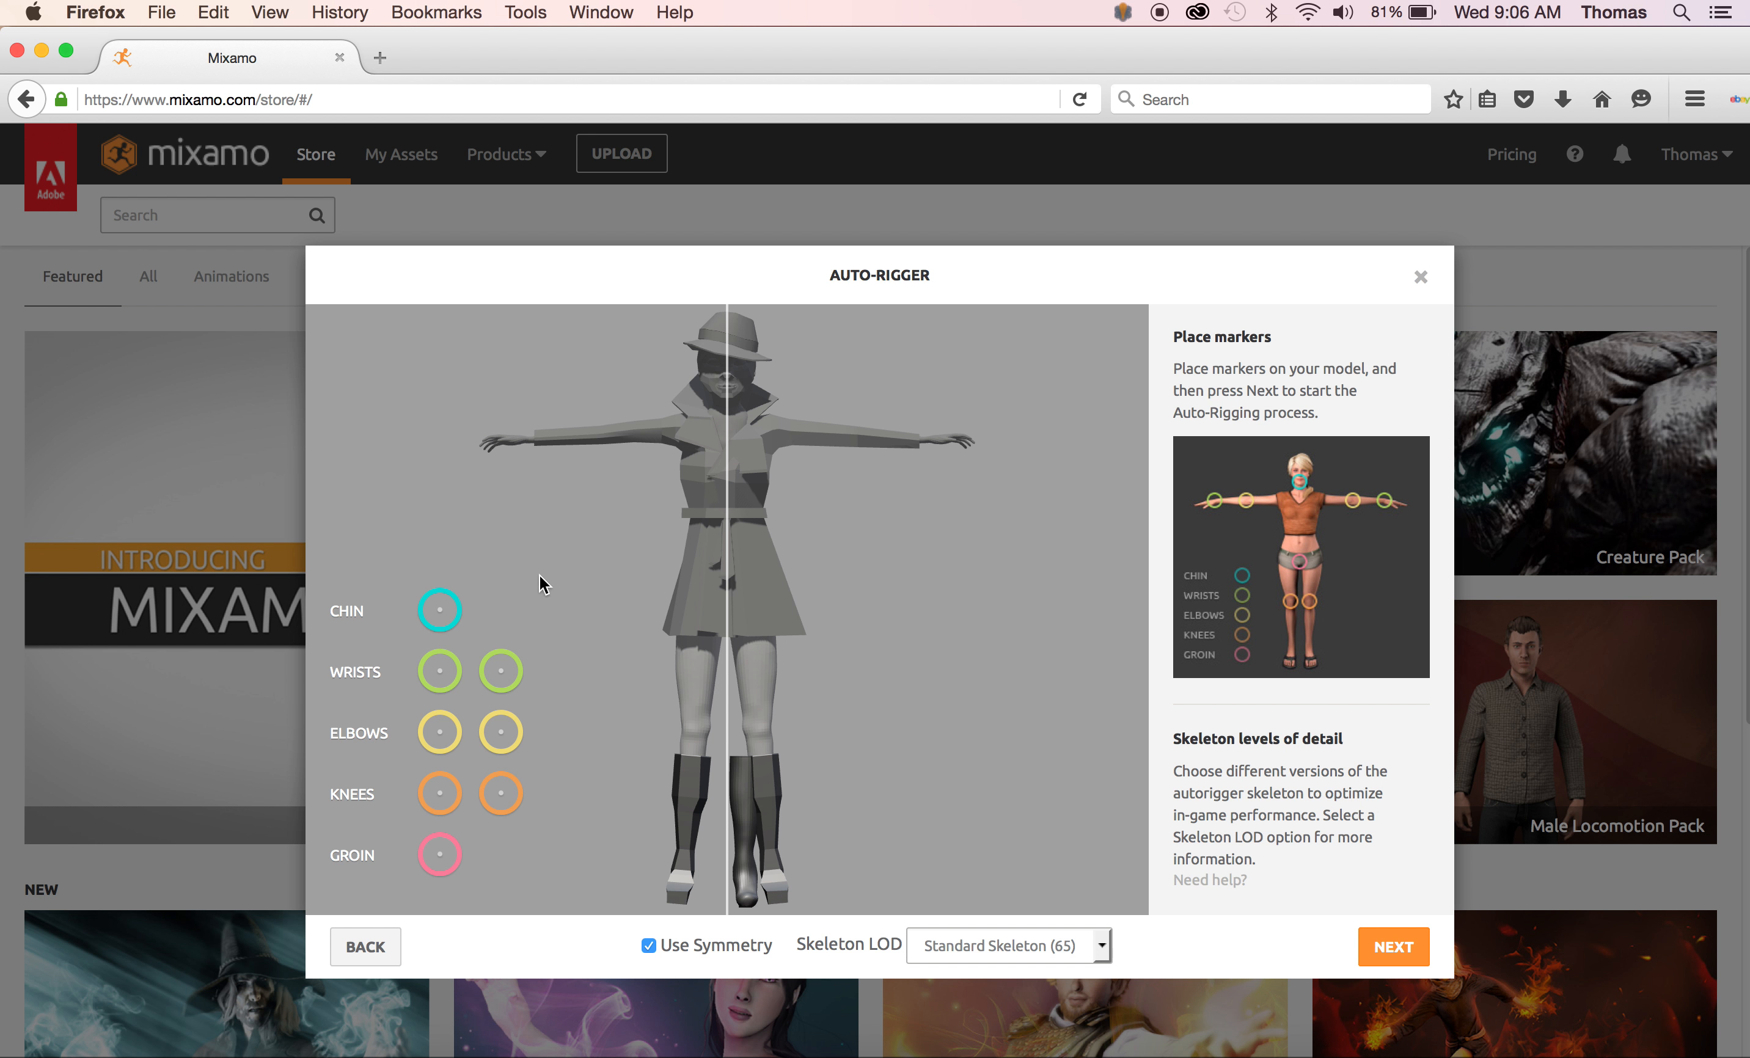
# Place the chin, wrist, elbow, knee and groin markers on the character using symmetry, and start the auto-rigging process.
pyautogui.moveTo(440, 614)
pyautogui.mouseDown()
pyautogui.moveTo(696, 400)
pyautogui.moveTo(733, 402)
pyautogui.mouseUp()
pyautogui.moveTo(436, 672)
pyautogui.mouseDown()
pyautogui.moveTo(528, 425)
pyautogui.moveTo(535, 445)
pyautogui.mouseUp()
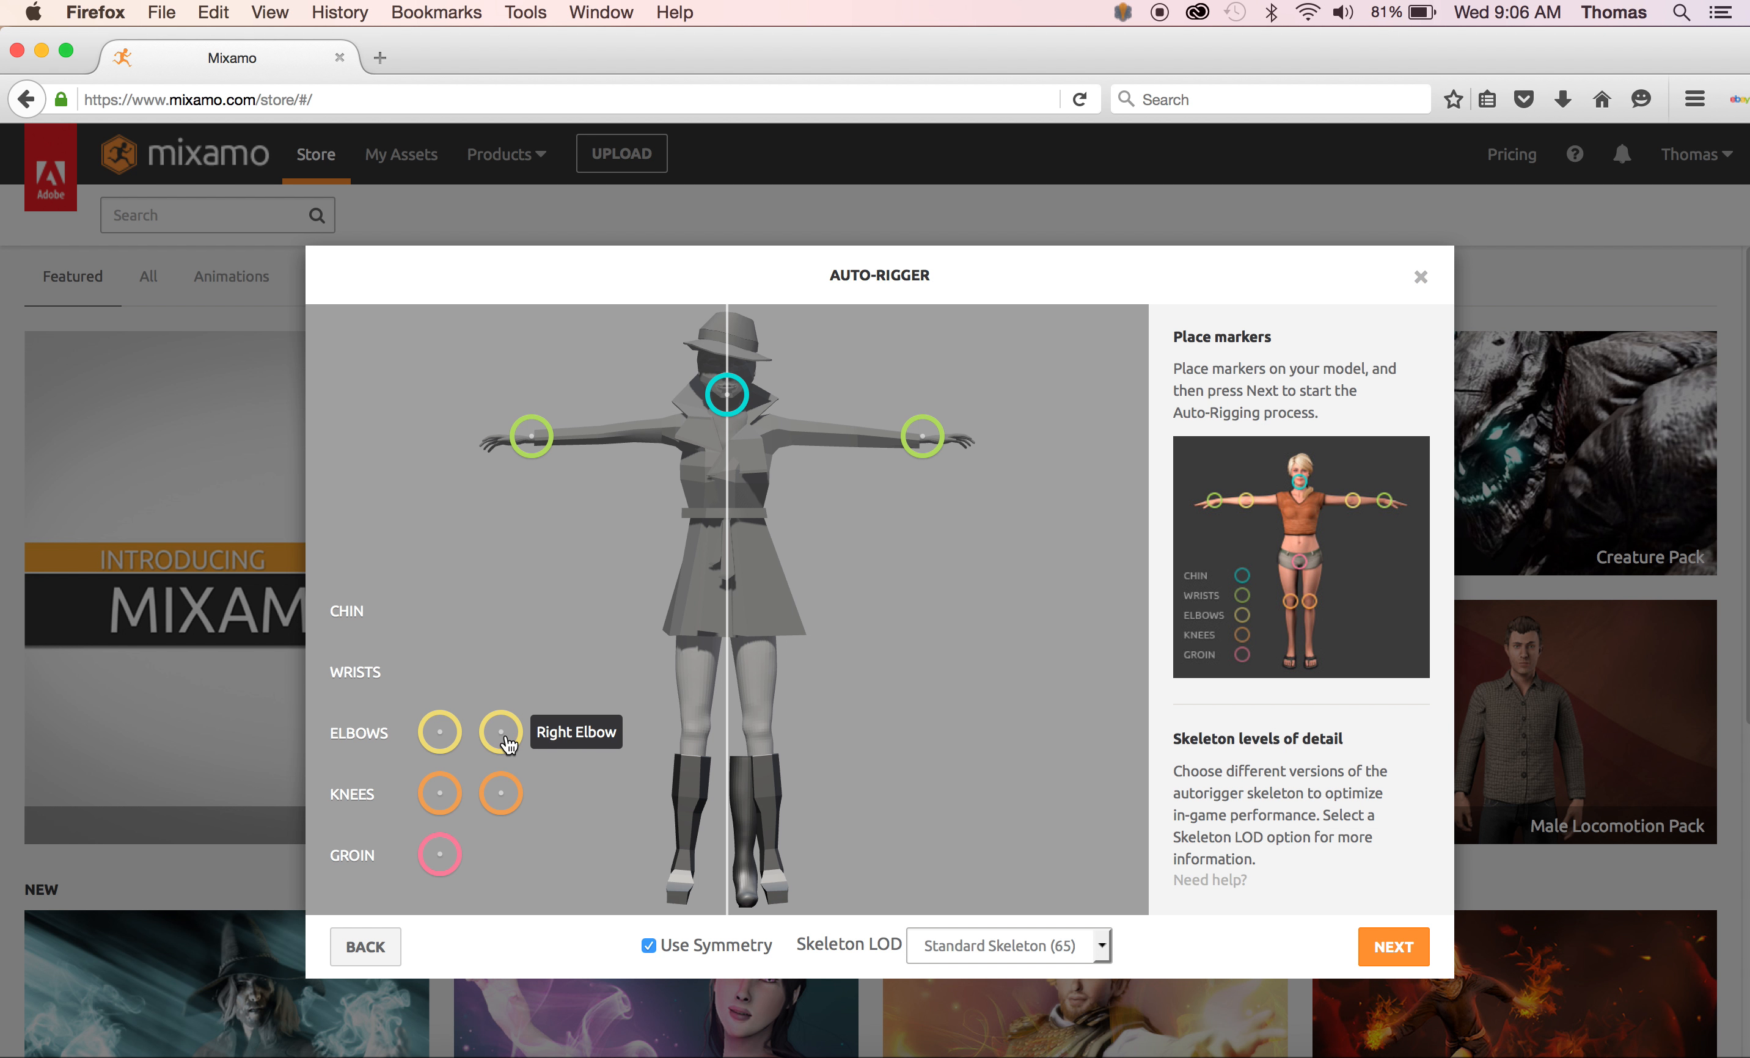
pyautogui.moveTo(500, 738)
pyautogui.mouseDown()
pyautogui.moveTo(614, 674)
pyautogui.moveTo(653, 482)
pyautogui.moveTo(637, 459)
pyautogui.moveTo(677, 495)
pyautogui.moveTo(618, 446)
pyautogui.moveTo(779, 483)
pyautogui.moveTo(845, 445)
pyautogui.mouseUp()
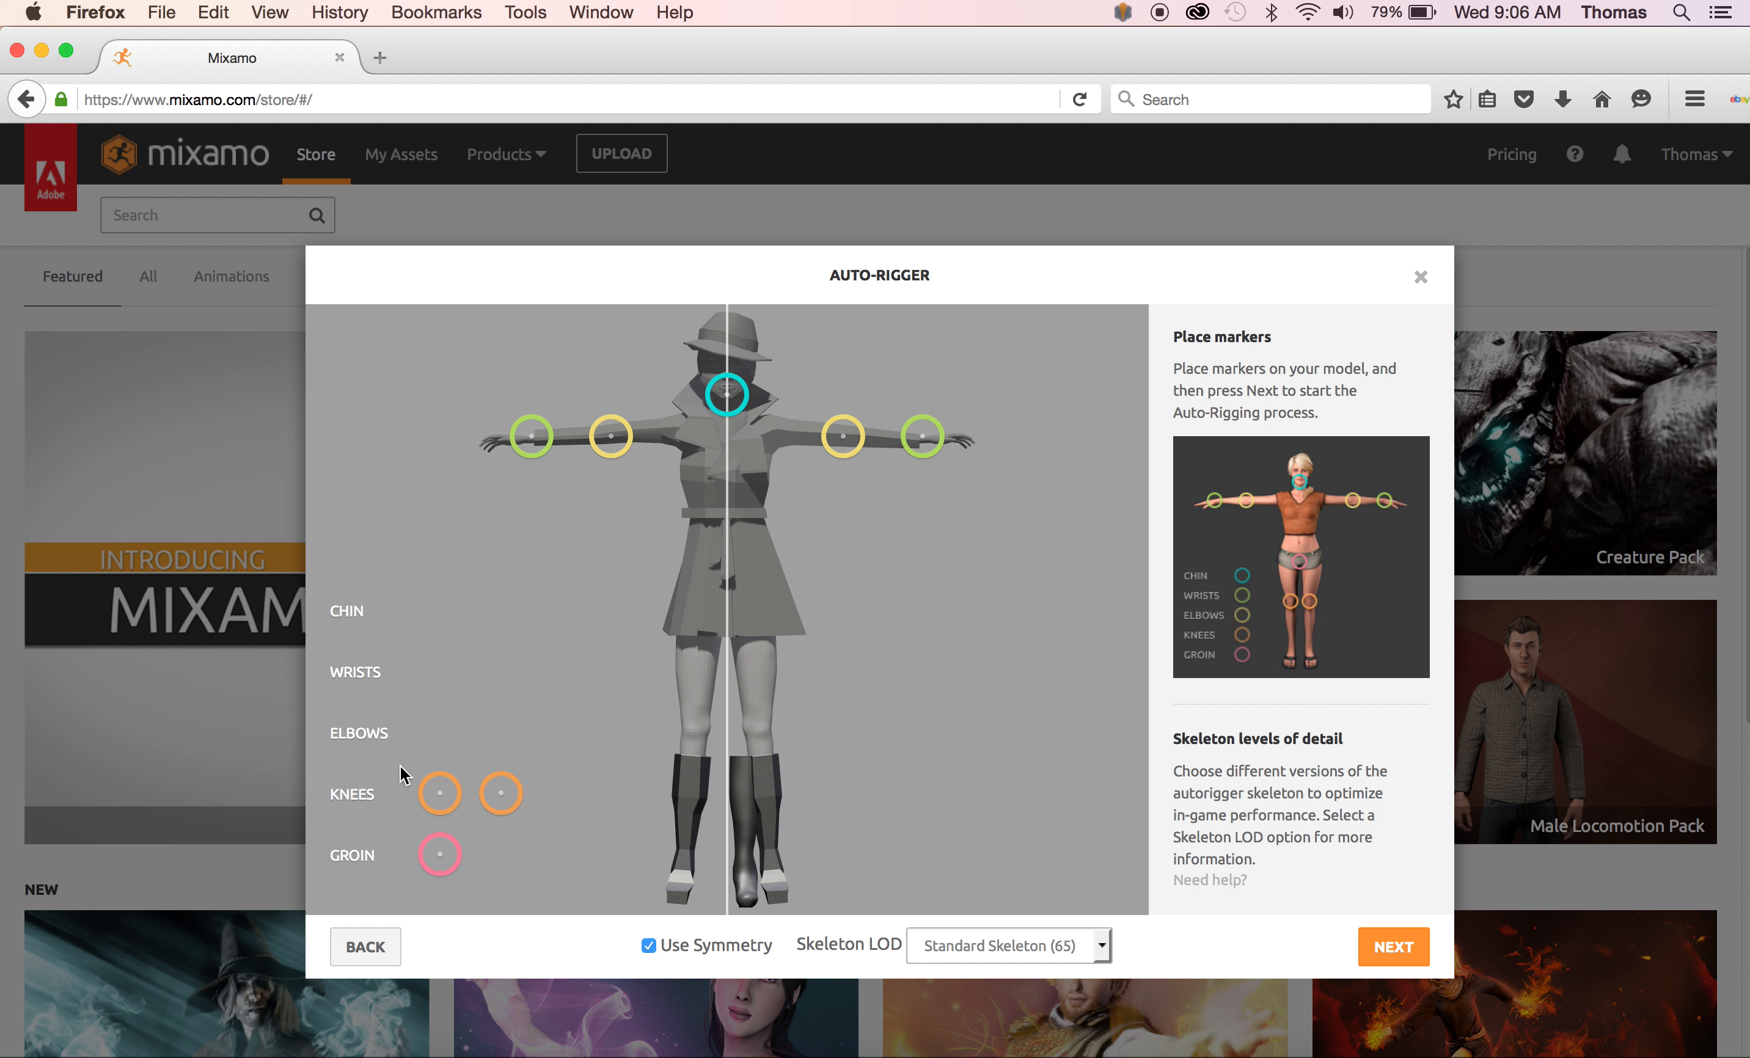
pyautogui.moveTo(439, 794); pyautogui.dragTo(699, 737)
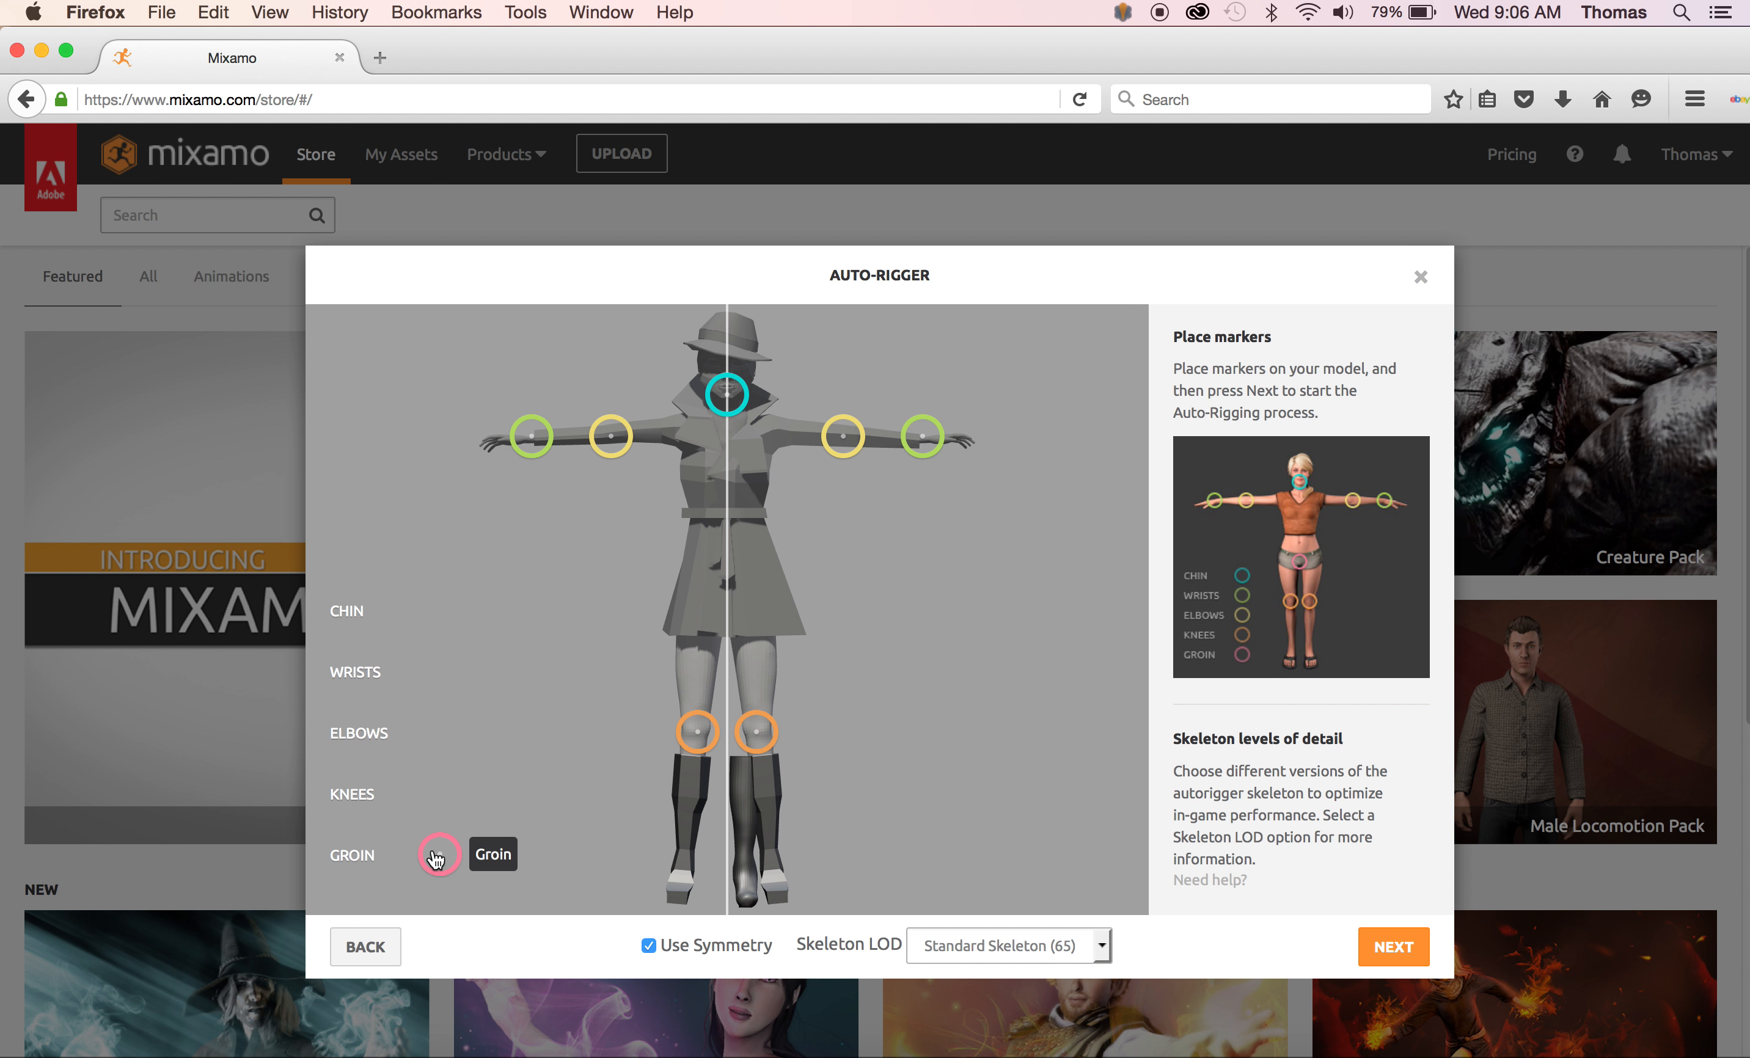
pyautogui.moveTo(442, 850); pyautogui.dragTo(734, 630)
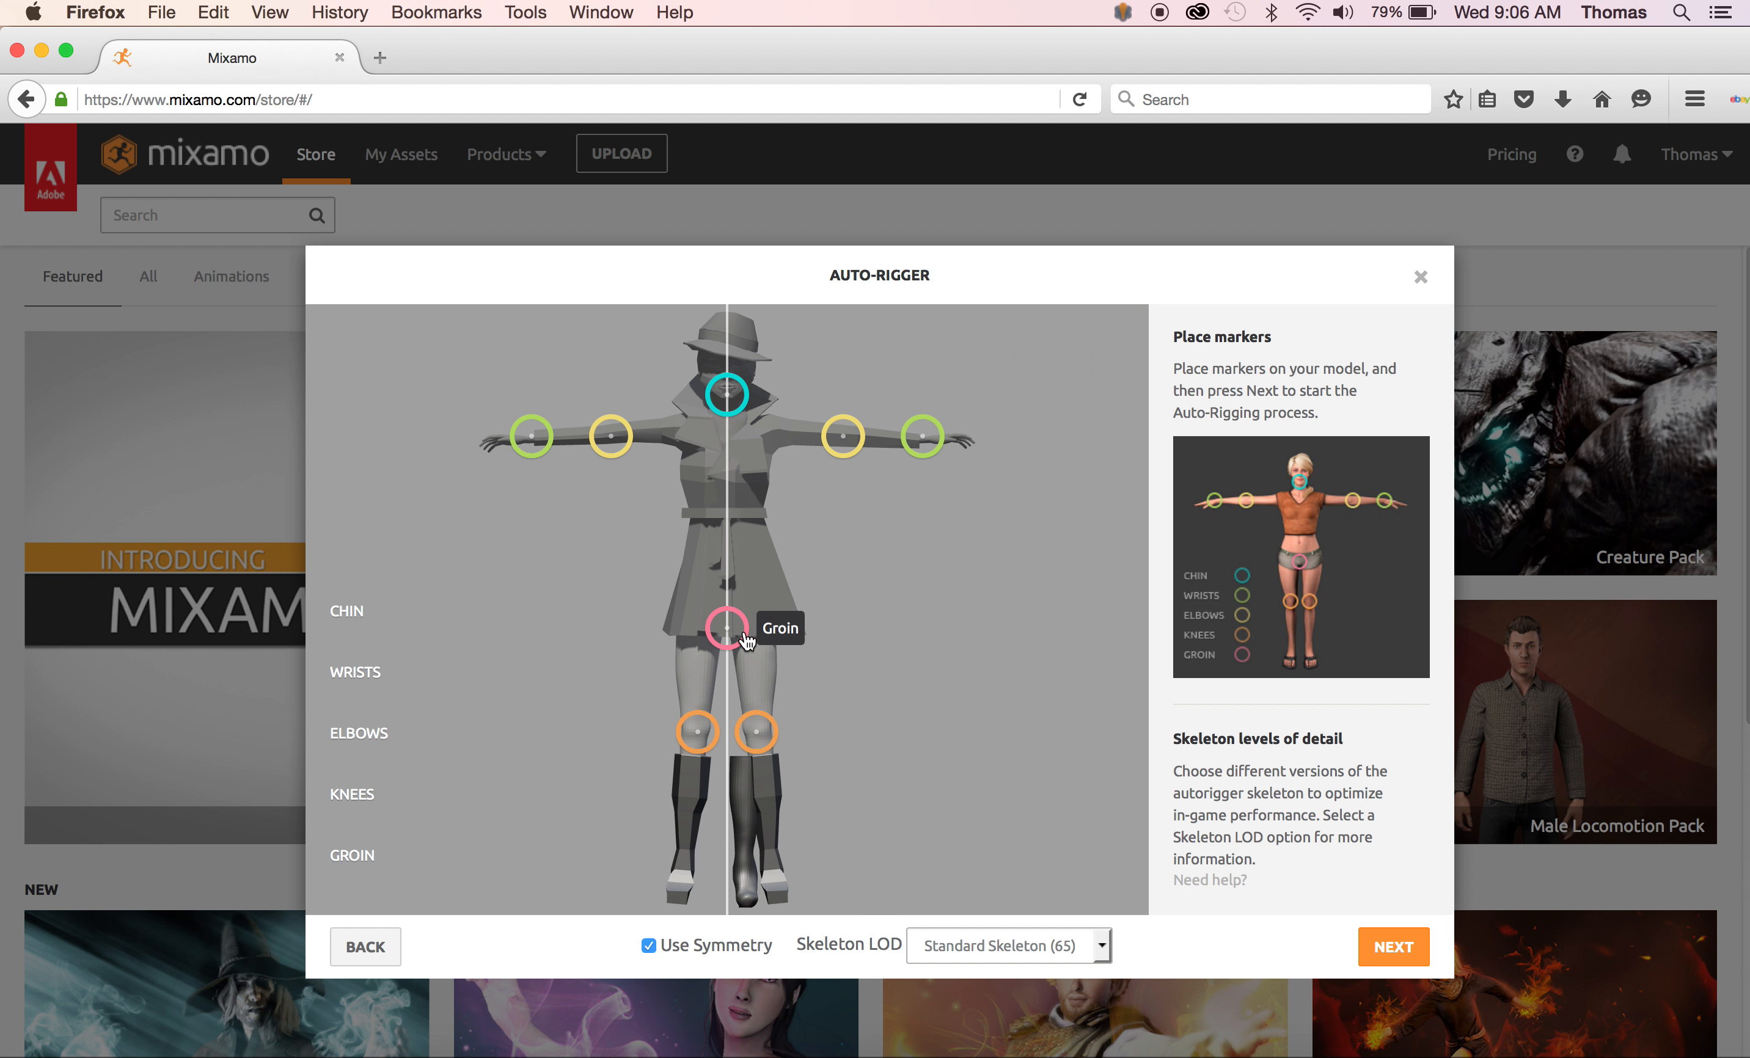
pyautogui.click(1400, 944)
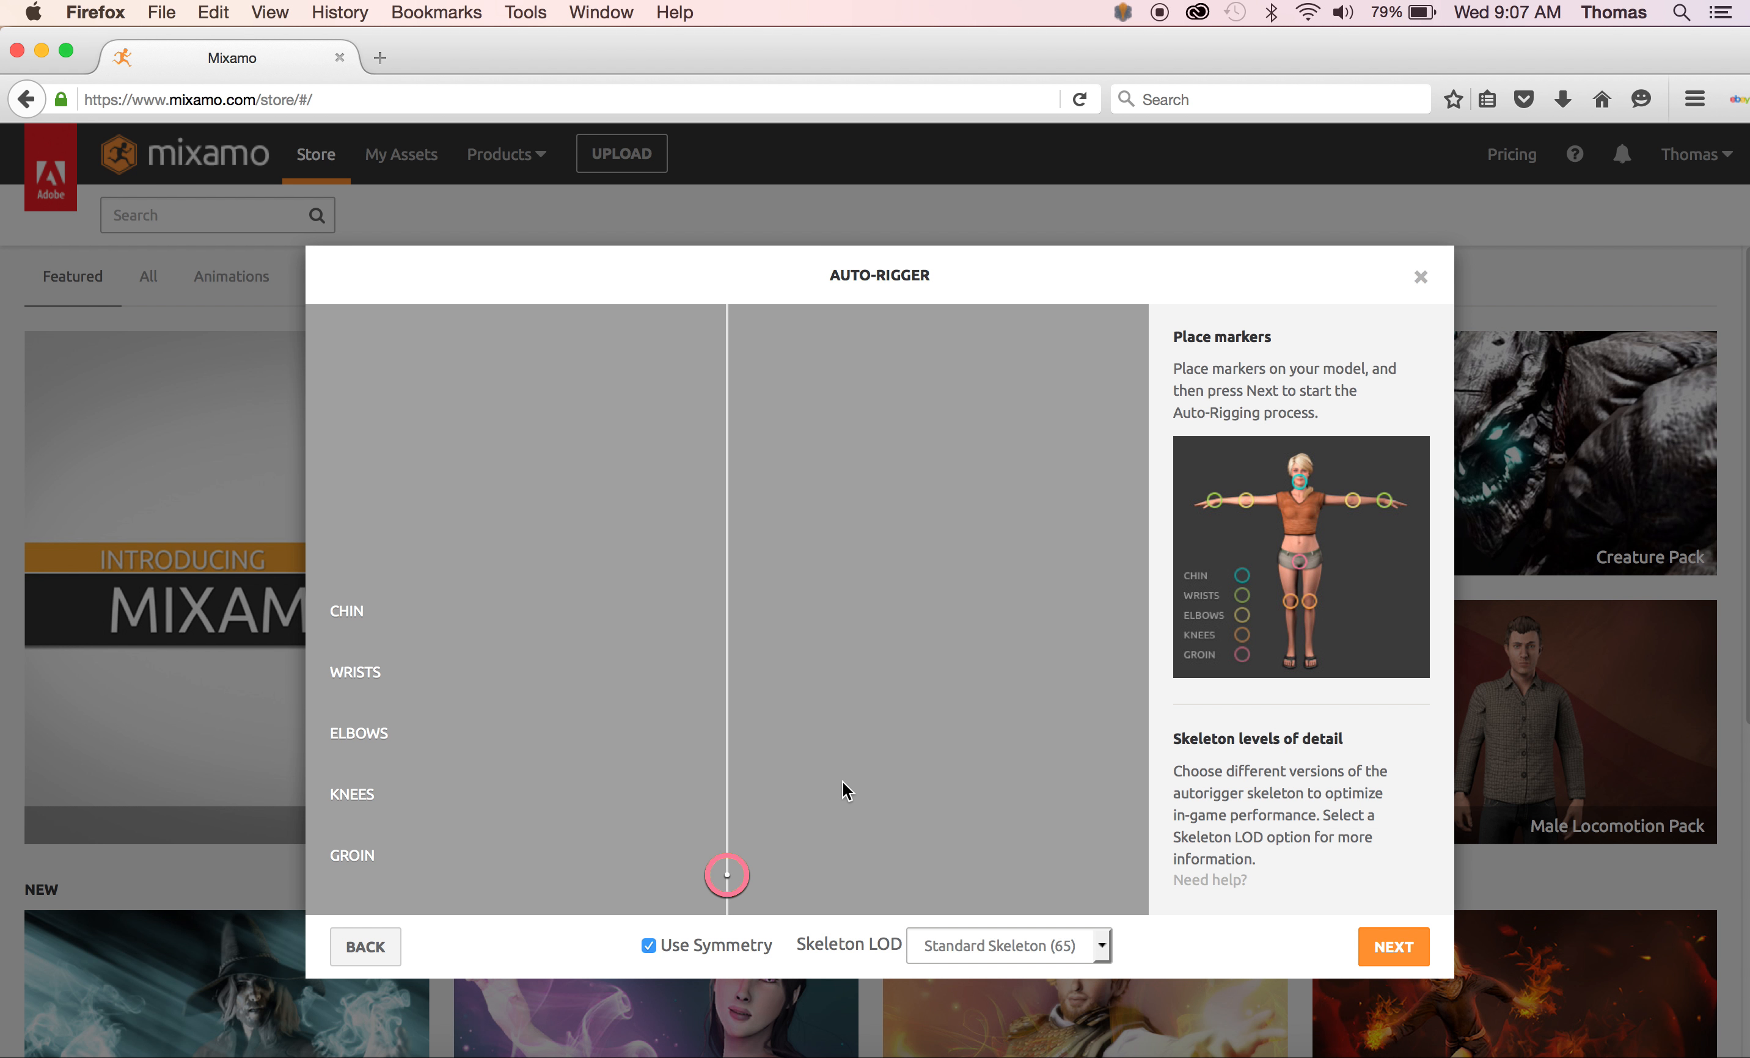
# Try to start the auto-rigging again, and view the Skeleton LOD options while keeping Standard Skeleton (65).
pyautogui.moveTo(738, 876)
pyautogui.mouseDown()
pyautogui.moveTo(726, 676)
pyautogui.moveTo(726, 879)
pyautogui.mouseUp()
pyautogui.click(1378, 949)
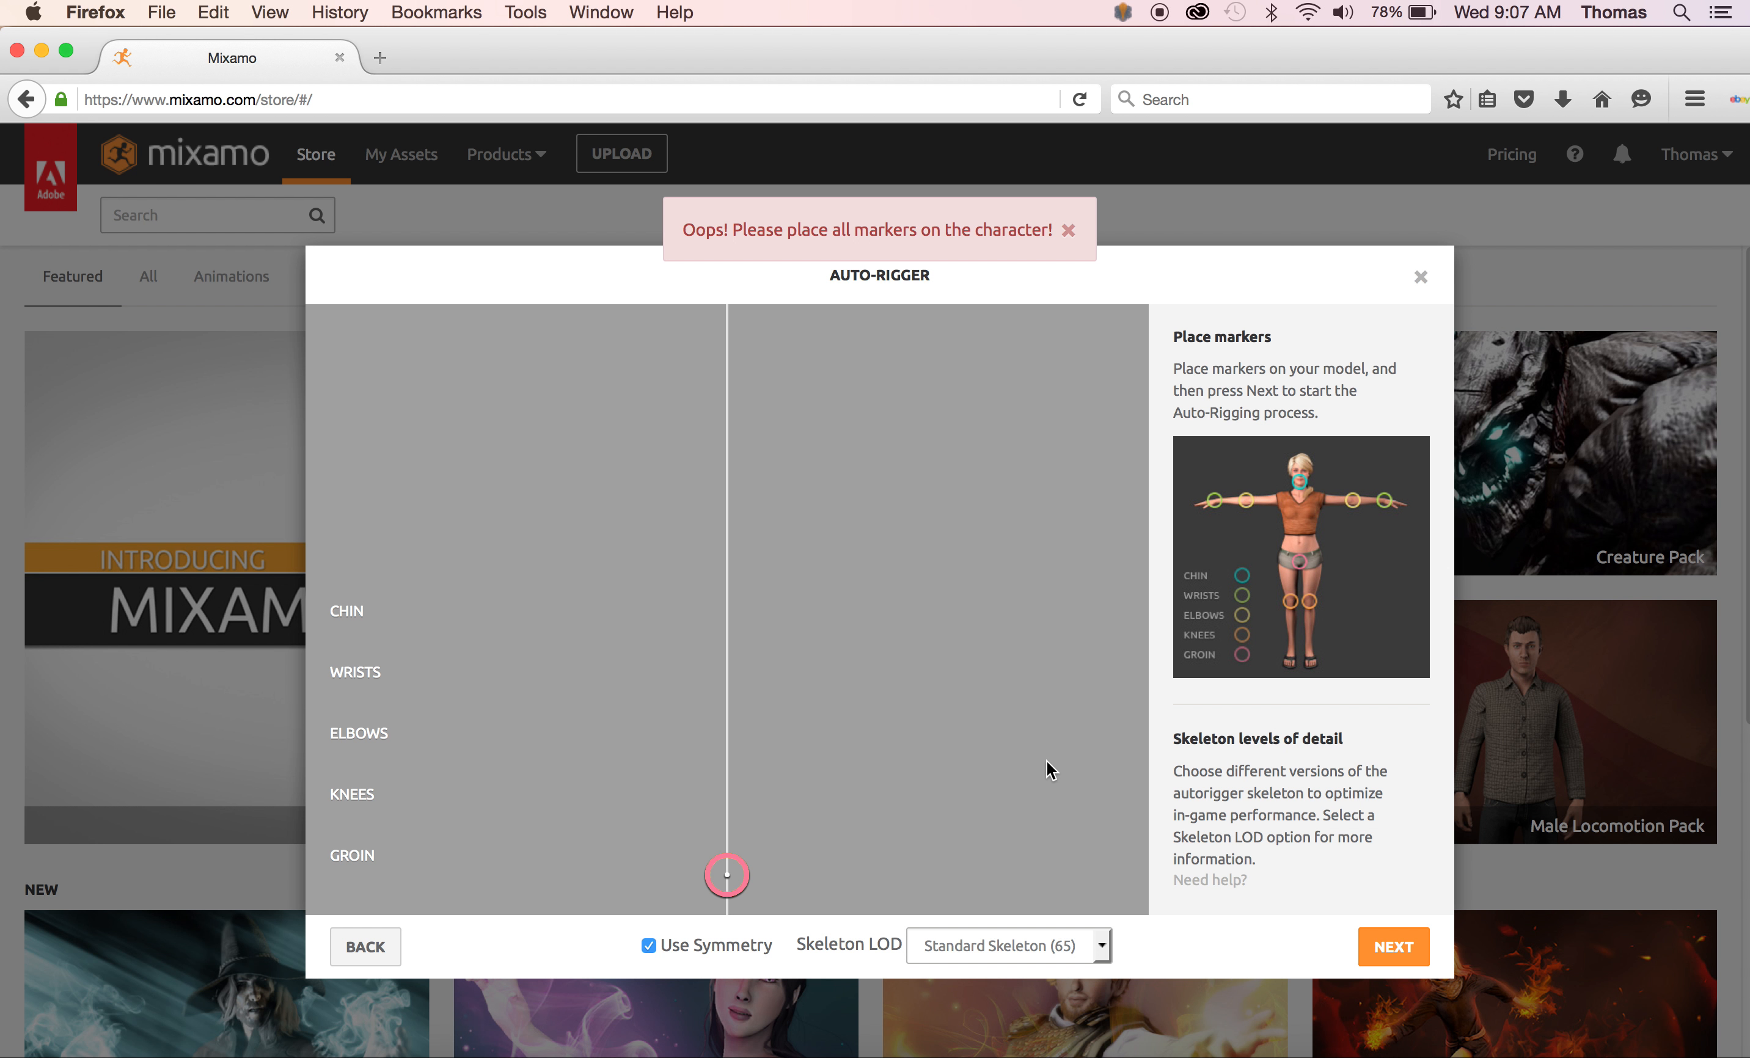
pyautogui.click(1103, 945)
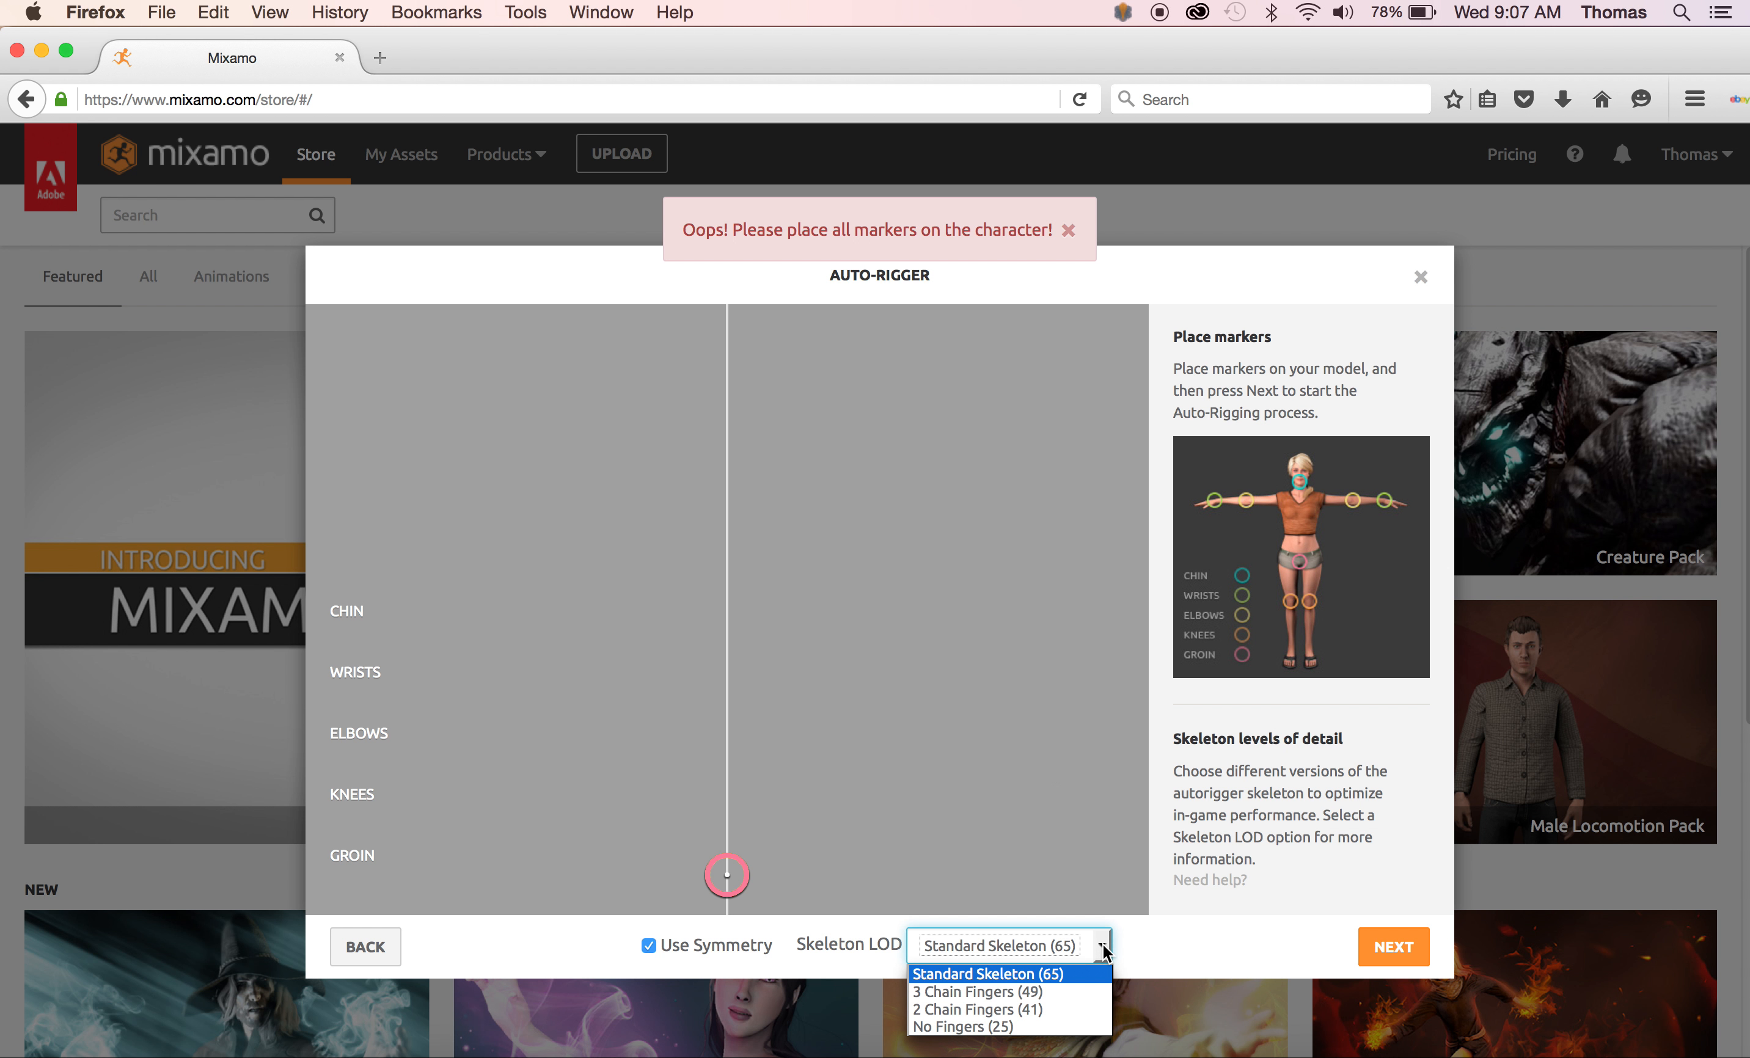
pyautogui.click(1140, 943)
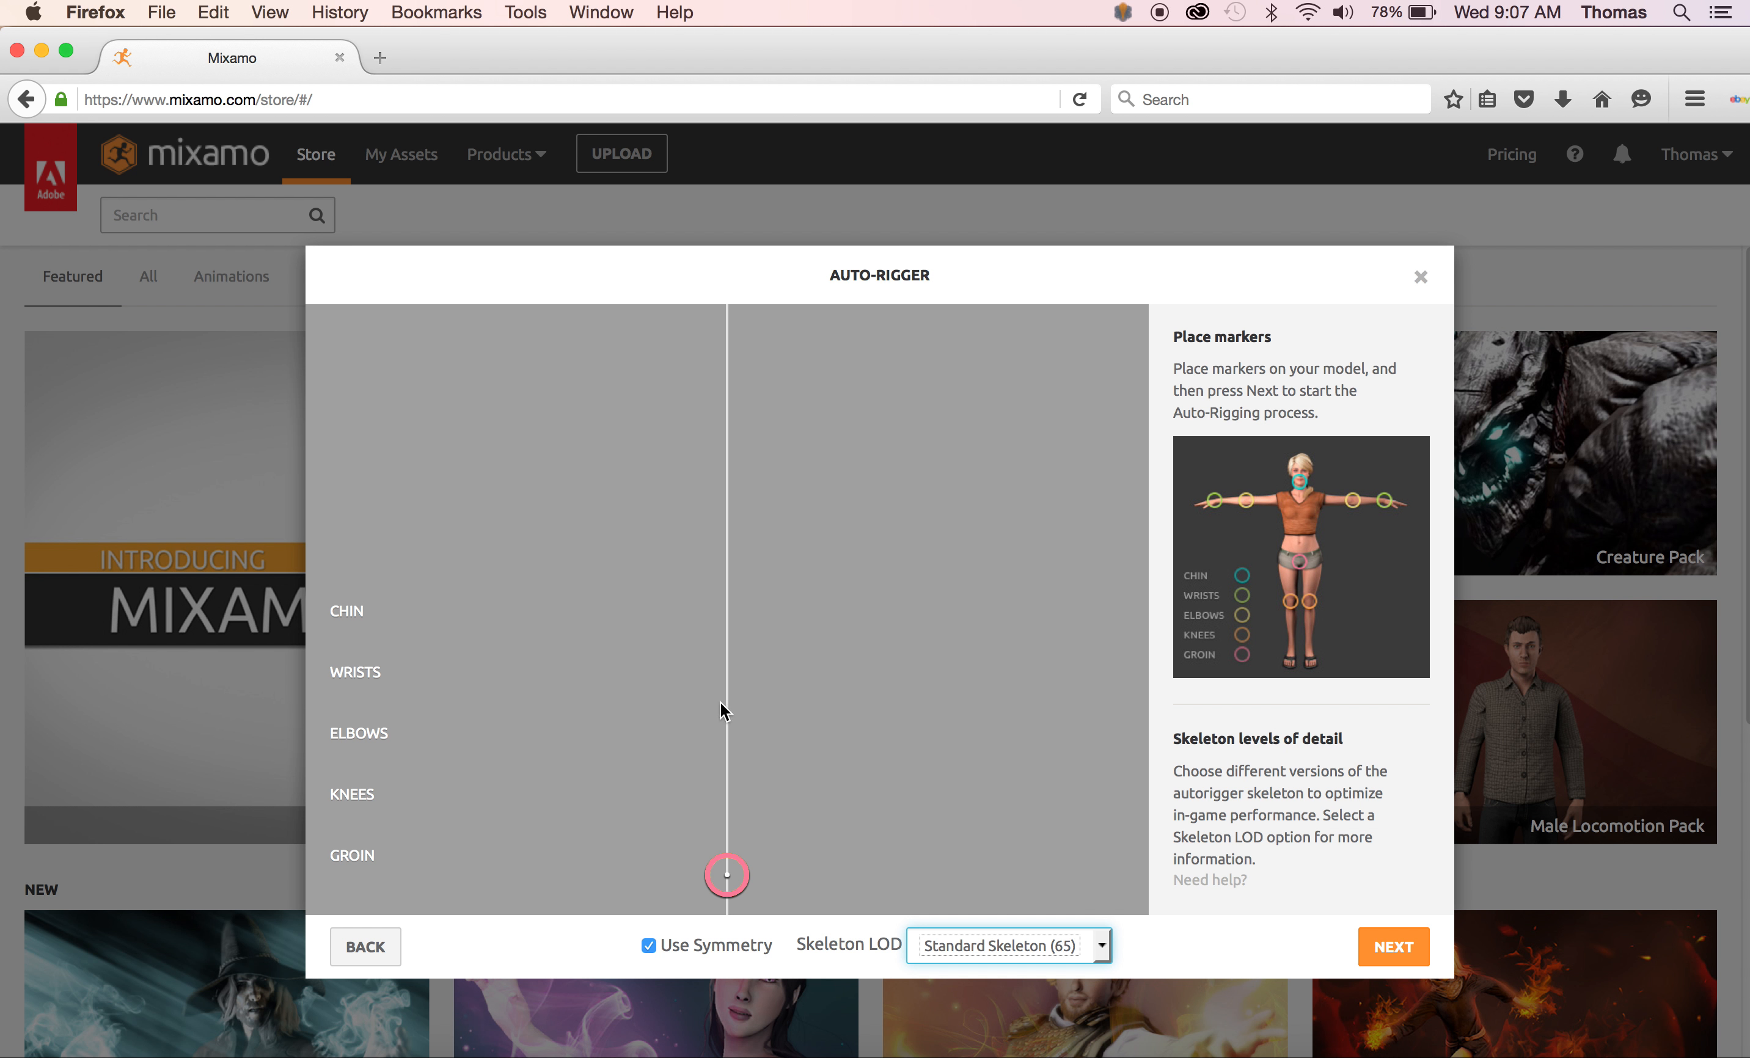
# Separate the stacked markers by moving the groin marker up the centre line and spreading the knee markers symmetrically below it.
pyautogui.moveTo(731, 871); pyautogui.dragTo(735, 879)
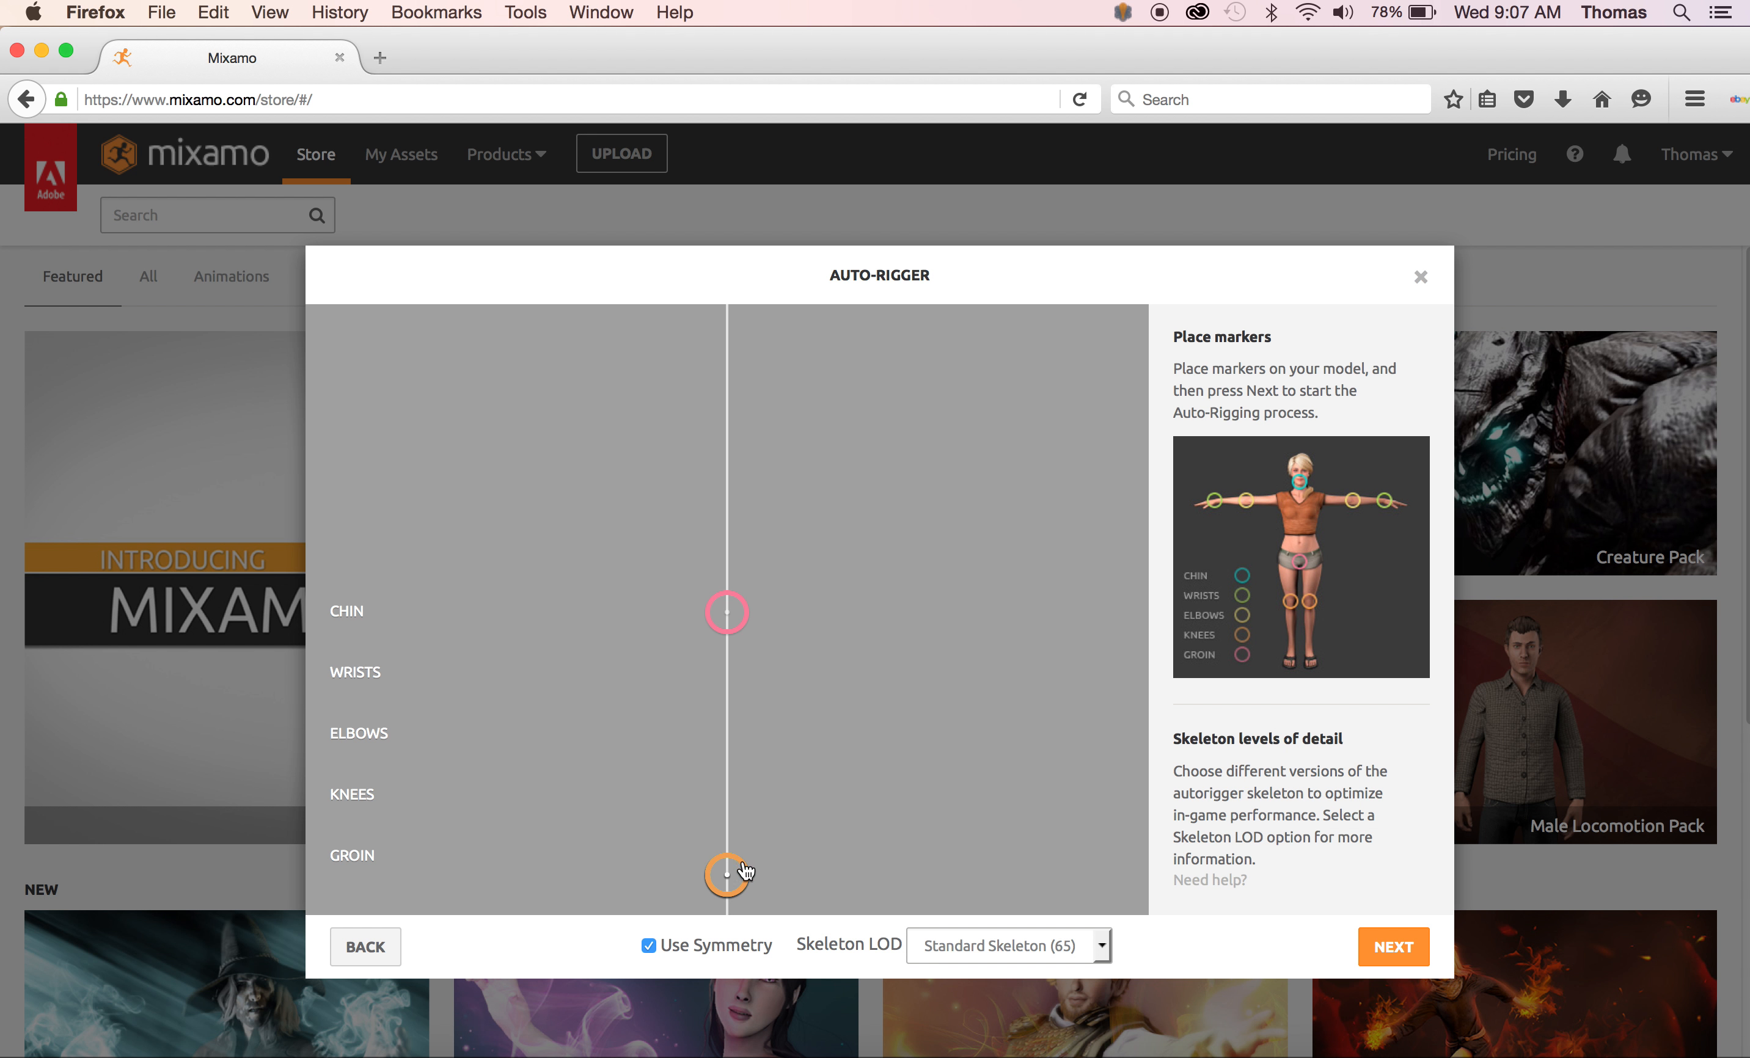
pyautogui.moveTo(738, 874); pyautogui.dragTo(765, 739)
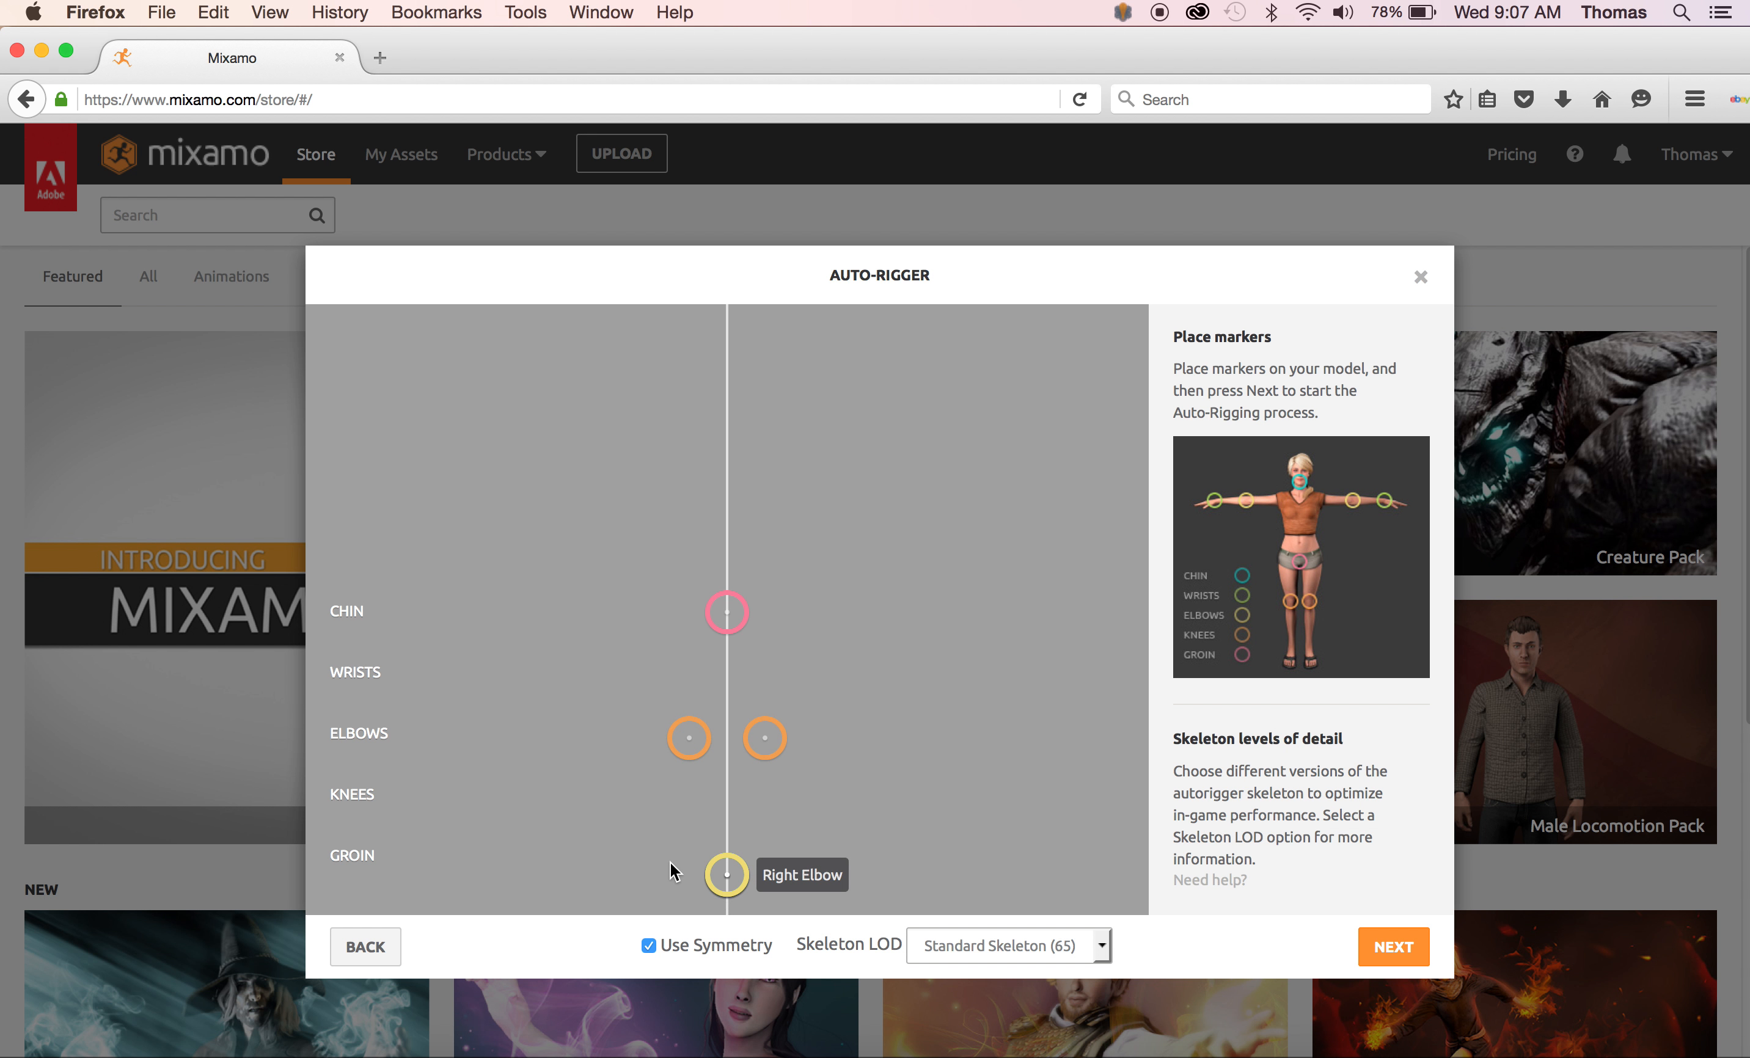